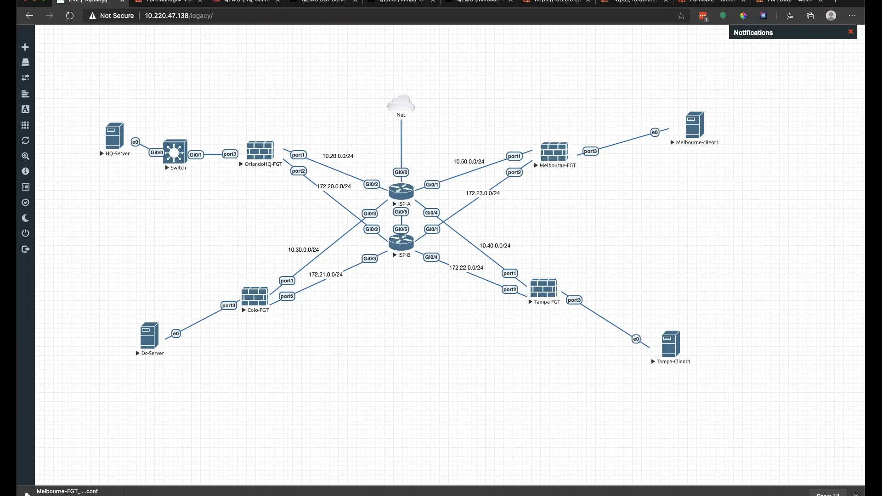
Step: Check FortiManager's managed FortiGates, then bring up the 10.20.0.2 FortiGate login page
click(164, 1)
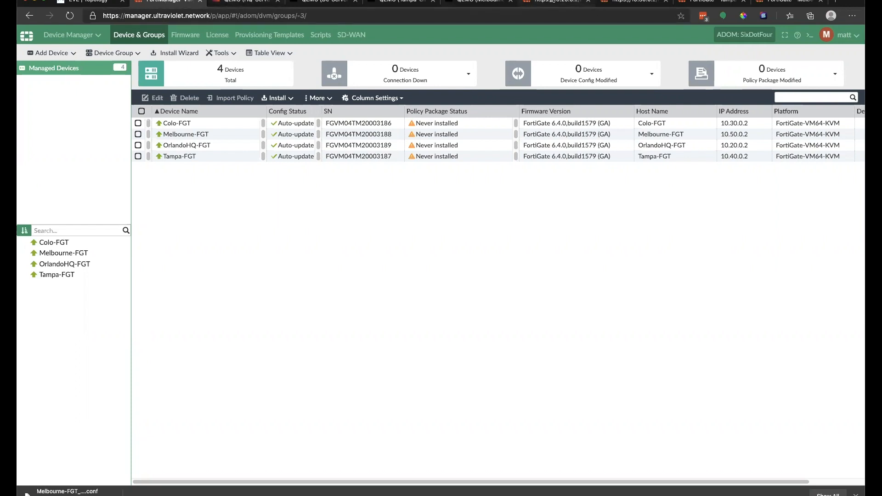
click(555, 2)
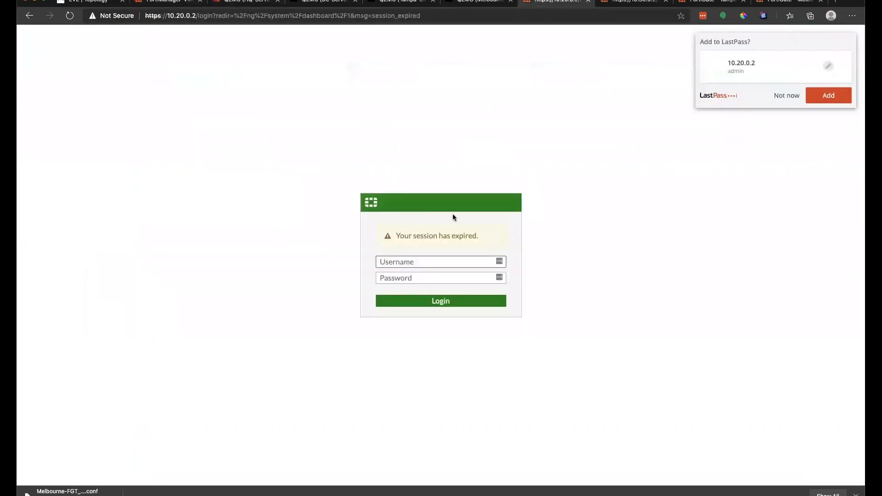
Step: Sign in to the 10.20.0.2 FortiGate as admin with the administrator password, then return to FortiManager
click(784, 96)
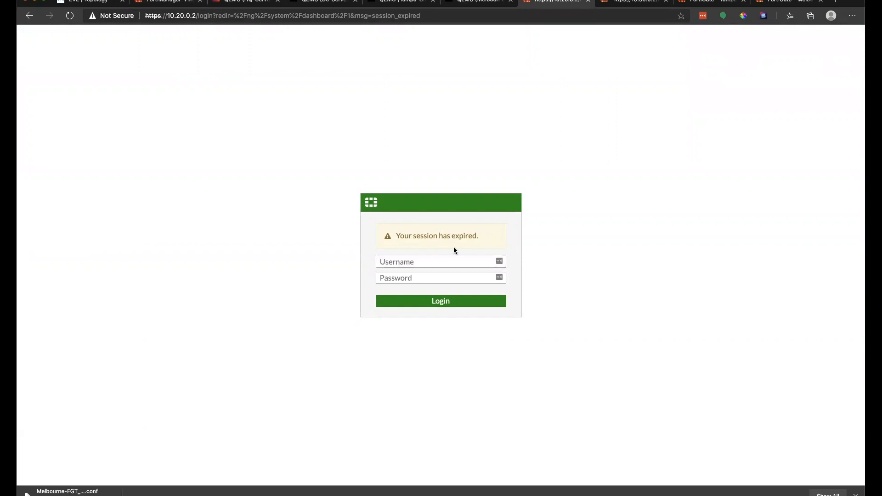
click(457, 262)
text(m)
key(BackSpace)
text(admin)
key(Tab)
text(*******)
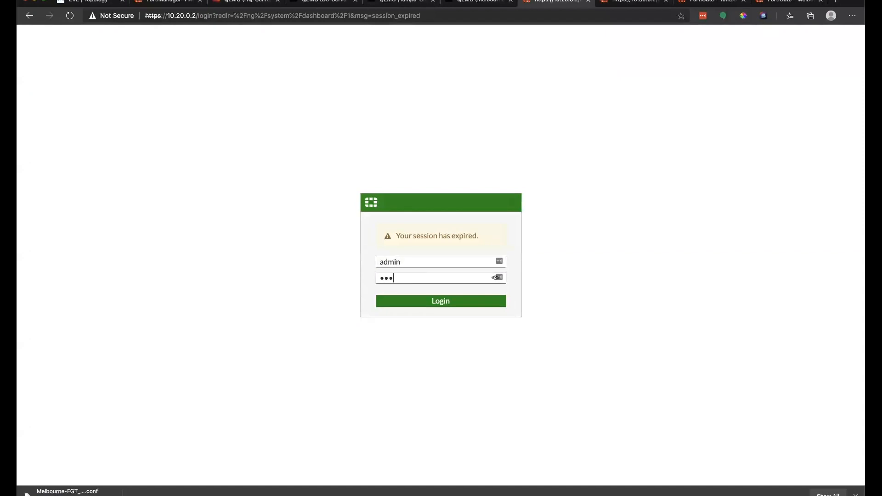
key(Return)
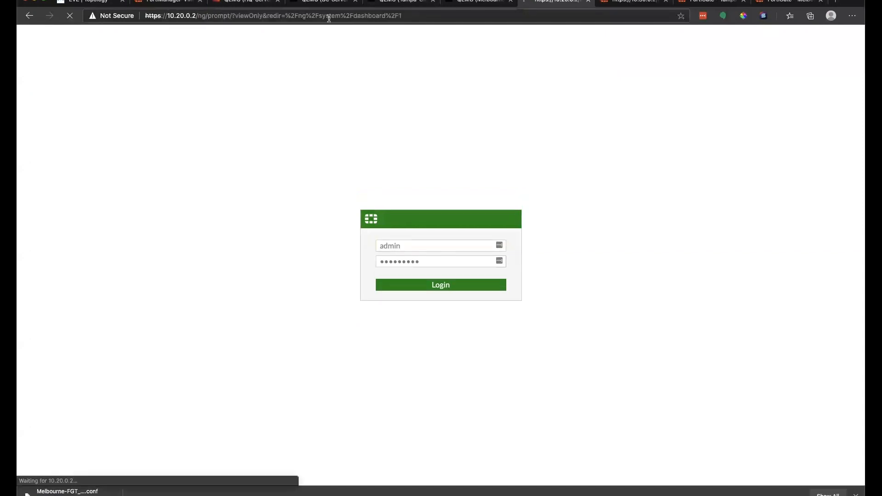
click(158, 6)
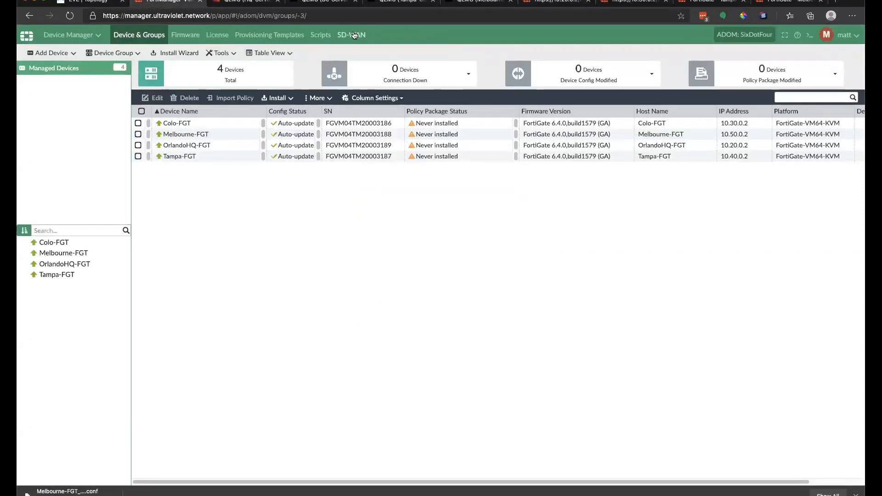
Step: View FortiManager's empty SD-WAN device list, then start a read-write login on 10.20.0.2
click(346, 35)
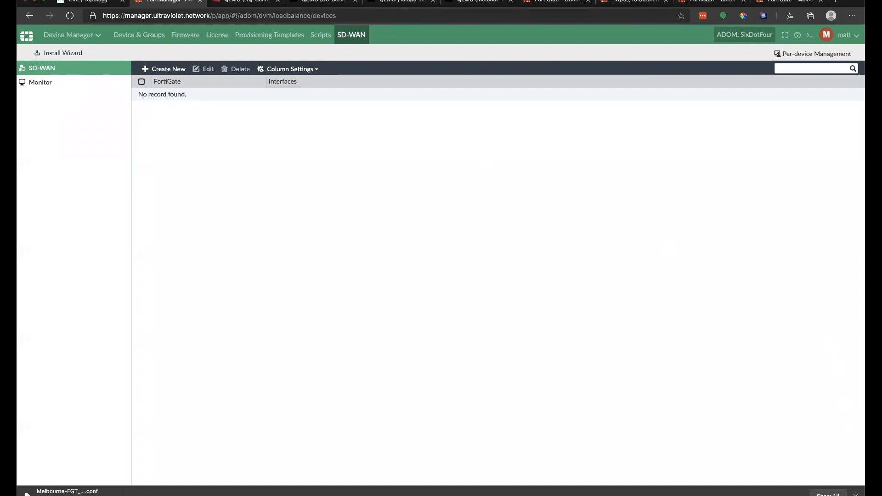
click(855, 494)
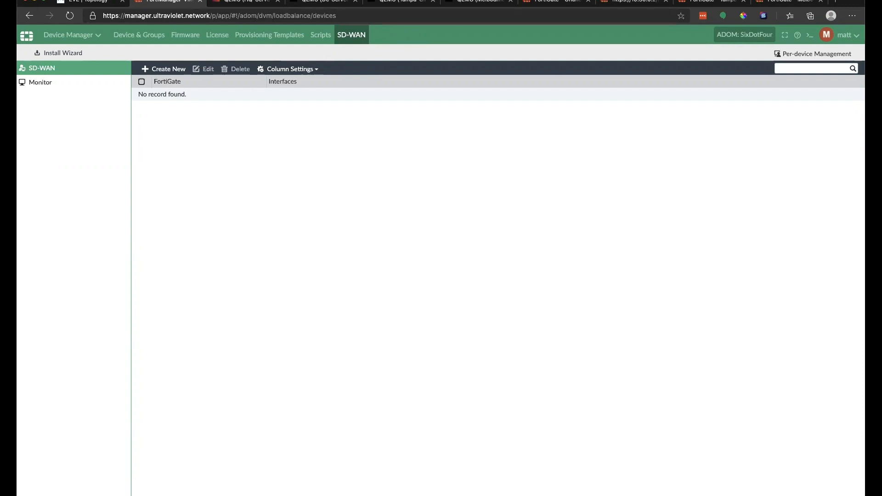
click(555, 1)
click(518, 298)
Step: Accept the FortiManager-managed warning and postpone the remaining FortiGate setup
click(477, 316)
click(777, 96)
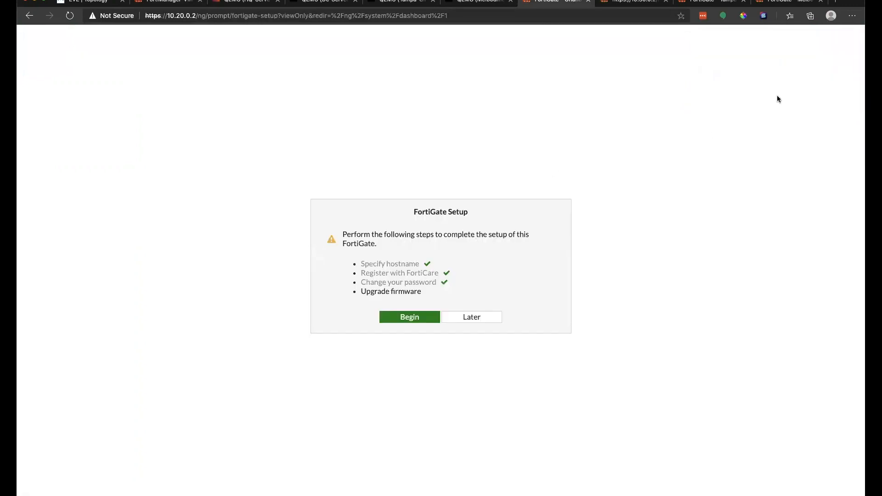
click(477, 316)
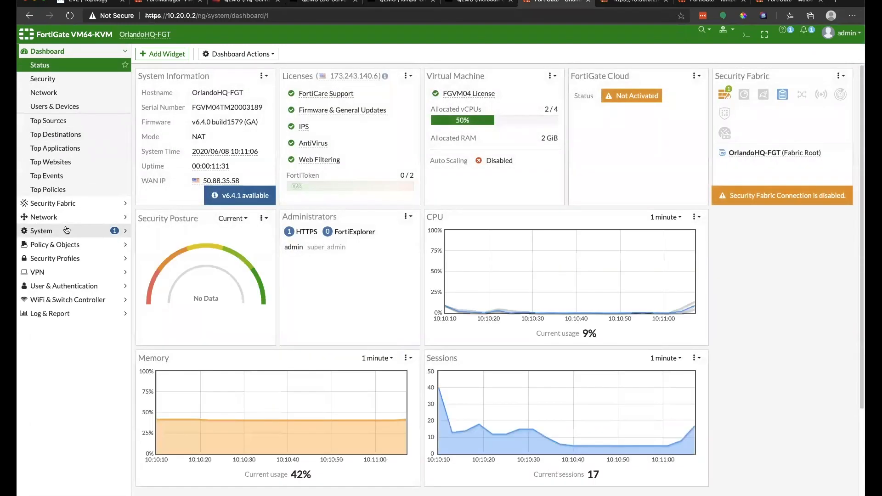
Step: Review the empty SD-WAN interfaces, default performance SLAs and implicit SD-WAN rule
click(60, 216)
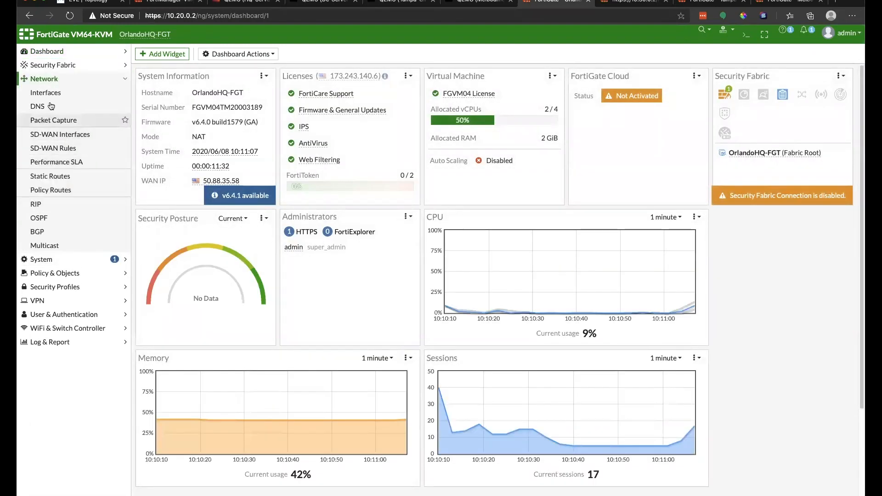
click(82, 136)
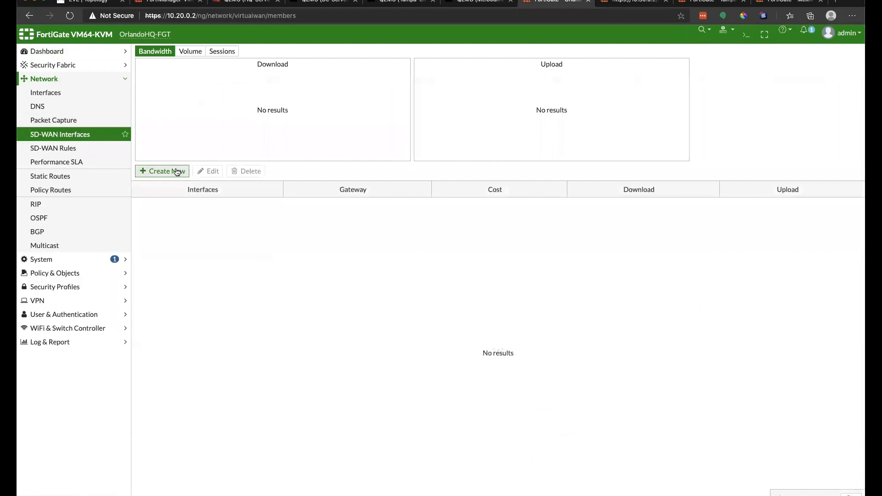
click(174, 171)
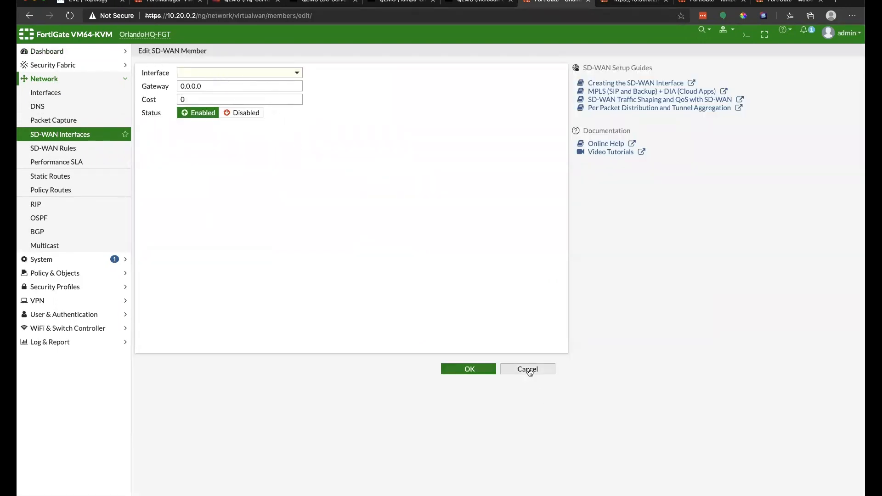
click(528, 370)
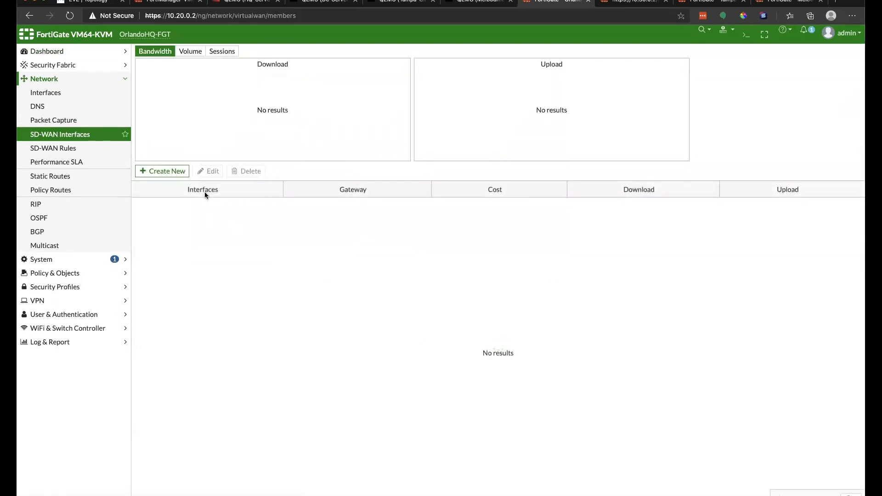
click(86, 162)
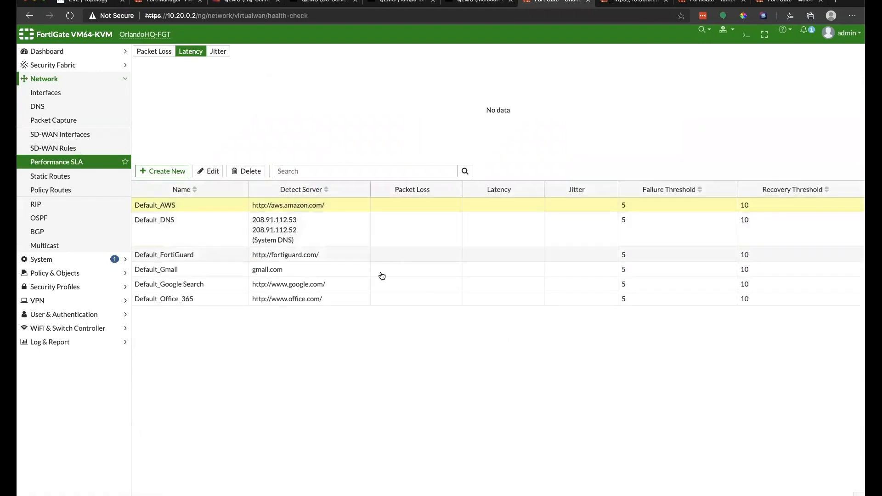
click(46, 148)
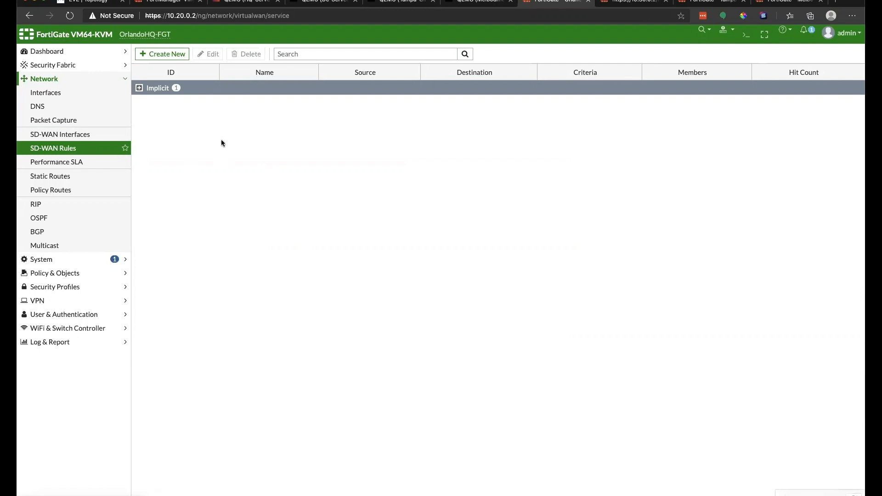
click(81, 137)
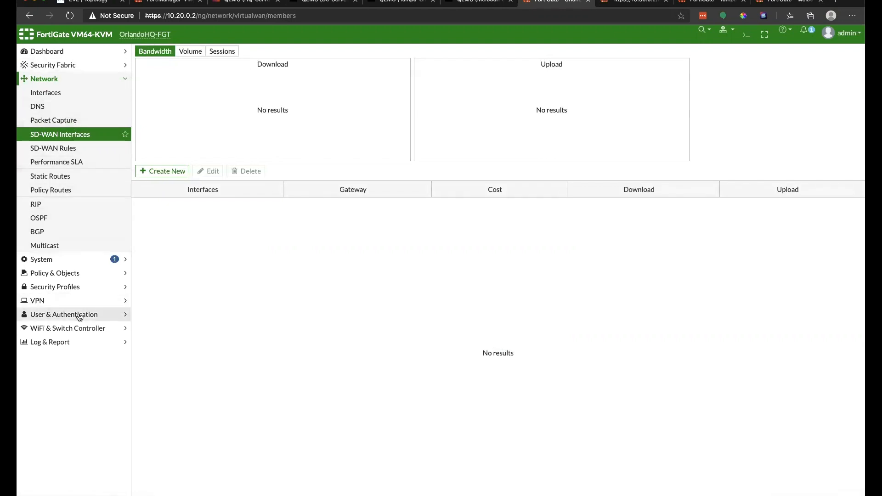
Step: Open Overlay Controller VPN under VPN to see OCVPN disabled and unable to reach the cloud
click(68, 300)
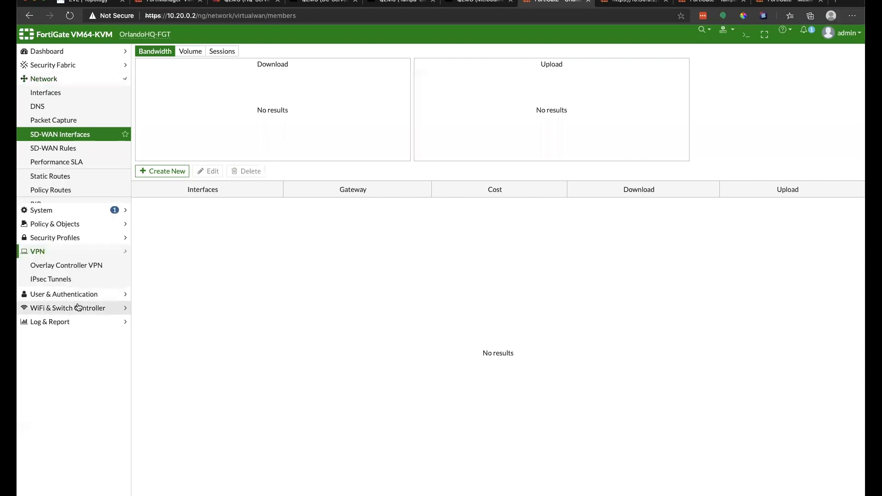
click(66, 147)
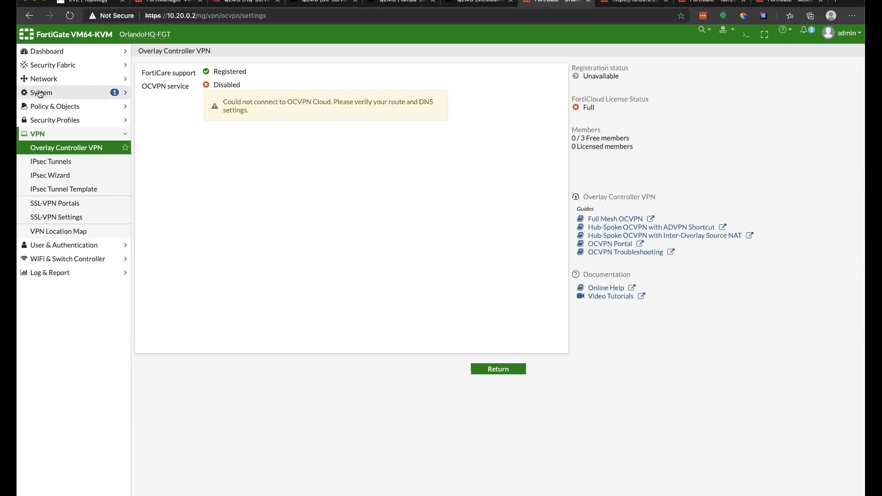
click(86, 81)
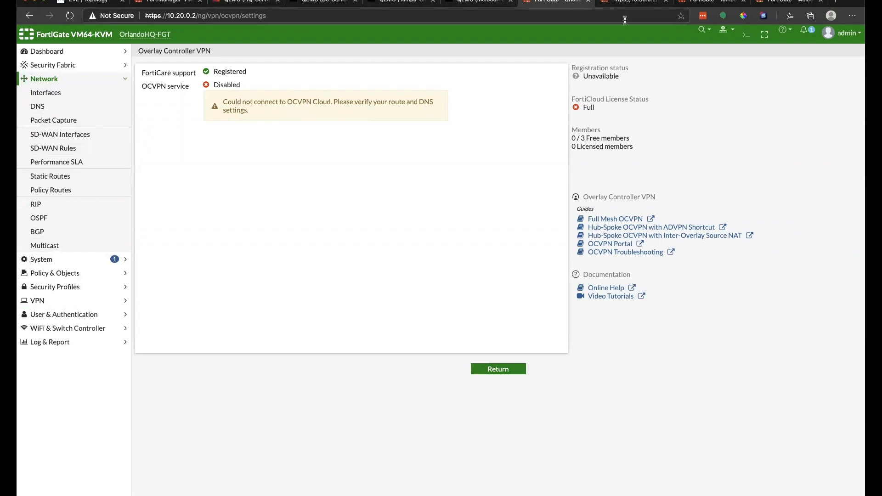
Step: Sign in to the 10.30.0.2 FortiGate as admin with the administrator password
click(617, 4)
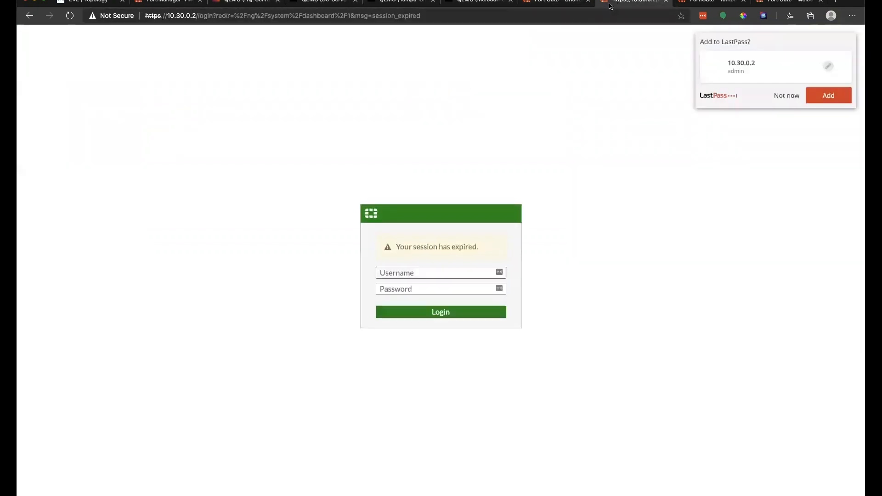
click(446, 273)
text(admin)
key(Tab)
text(Fortinet1)
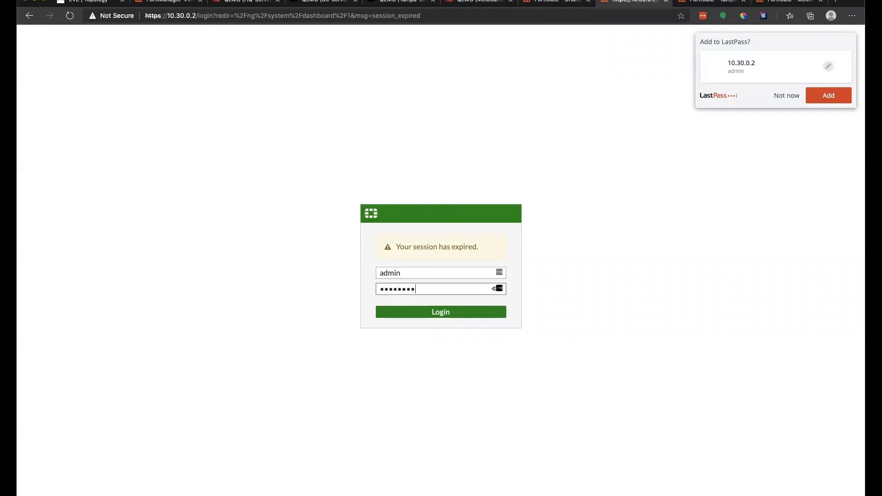
key(Return)
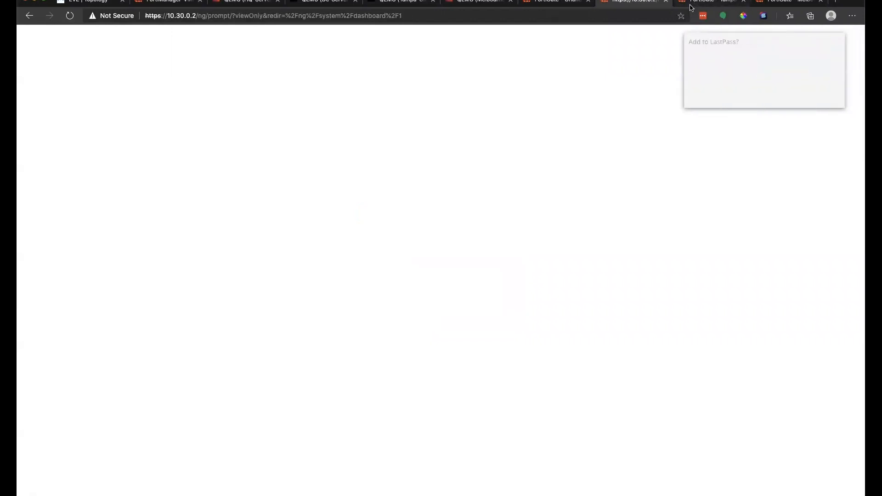
Step: Glance at the Tampa and Melbourne dashboards, log in read-write to Colo-FGT, then return to FortiManager
click(691, 6)
click(785, 5)
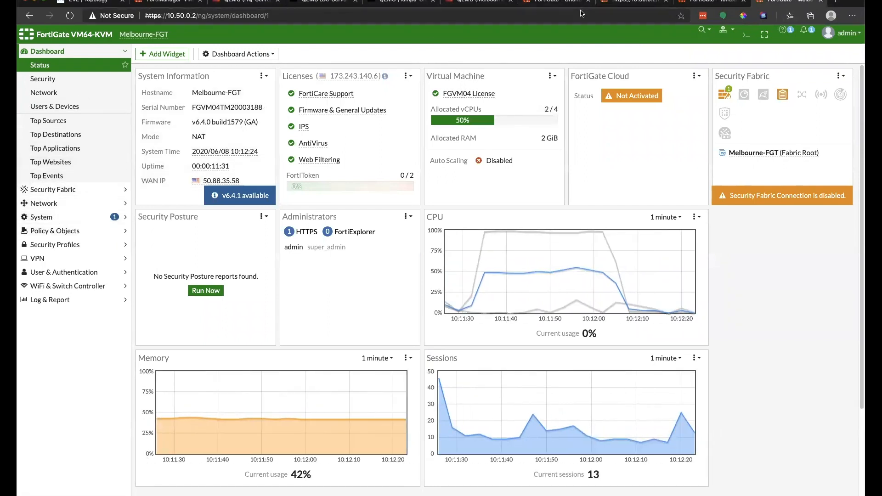
click(610, 2)
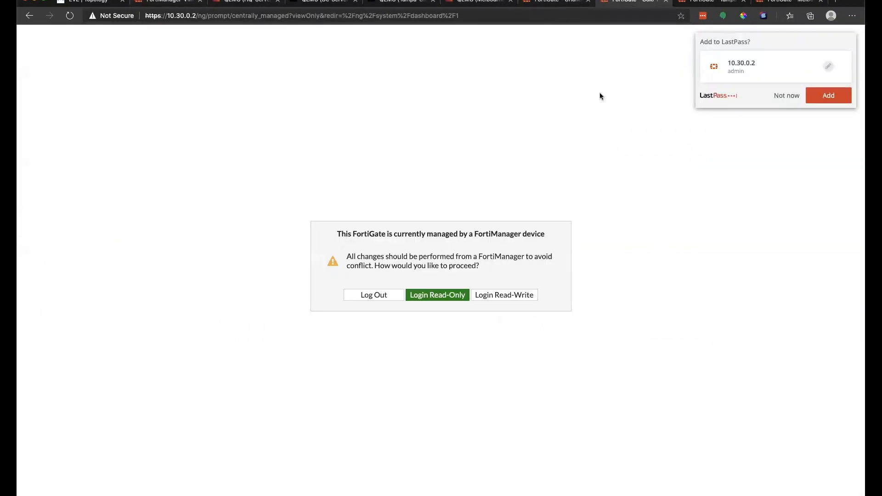
click(494, 301)
click(472, 317)
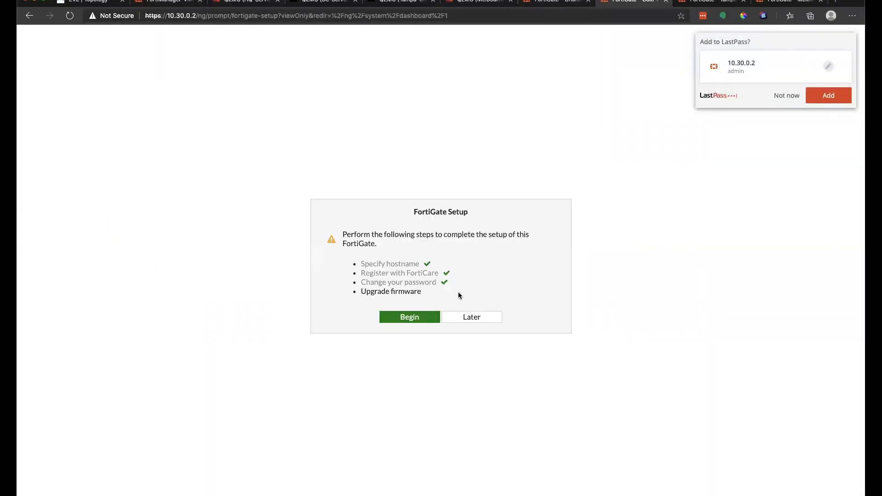
click(473, 318)
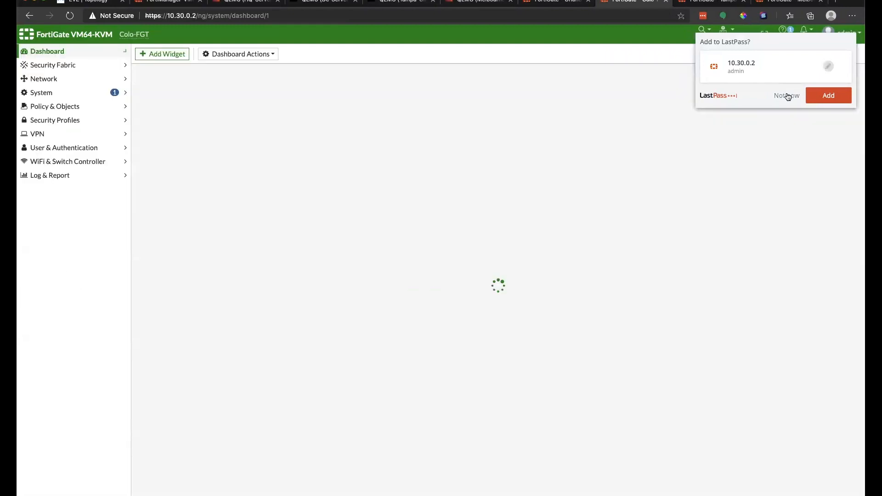
click(786, 96)
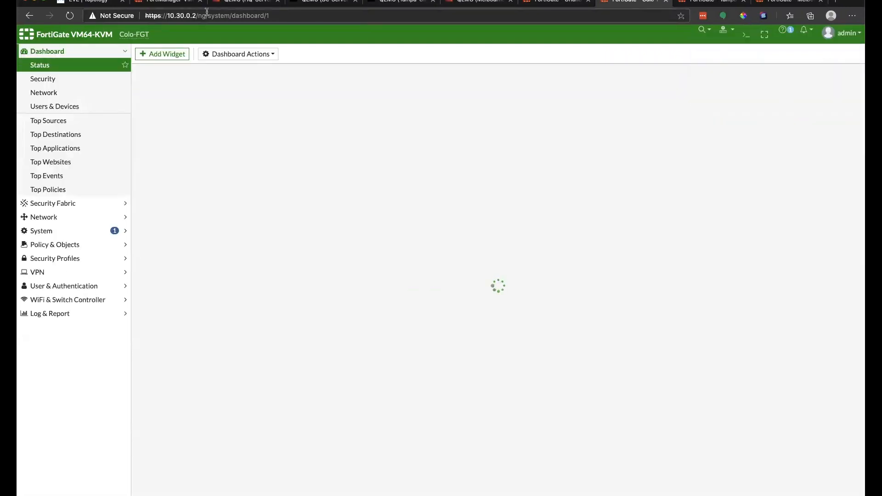
click(168, 2)
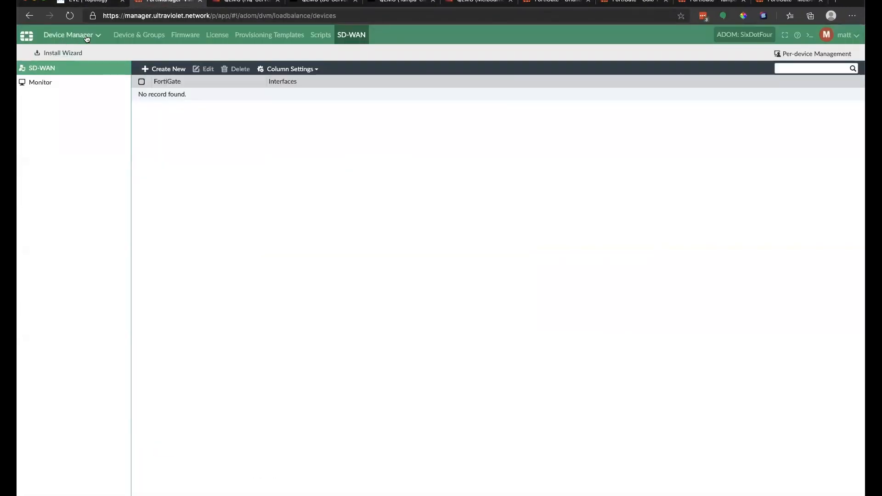
Step: Review the EVE-NG topology of four FortiGates linked through ISP-A and ISP-B routers
click(76, 35)
click(151, 42)
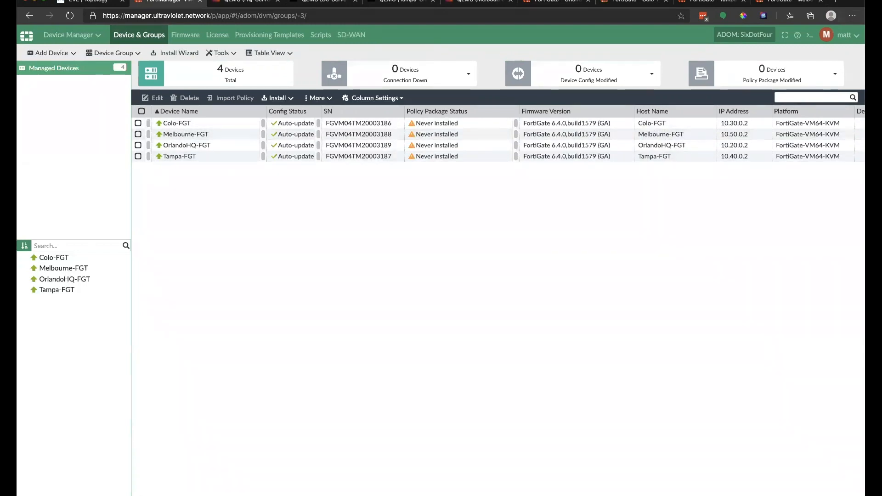
click(92, 5)
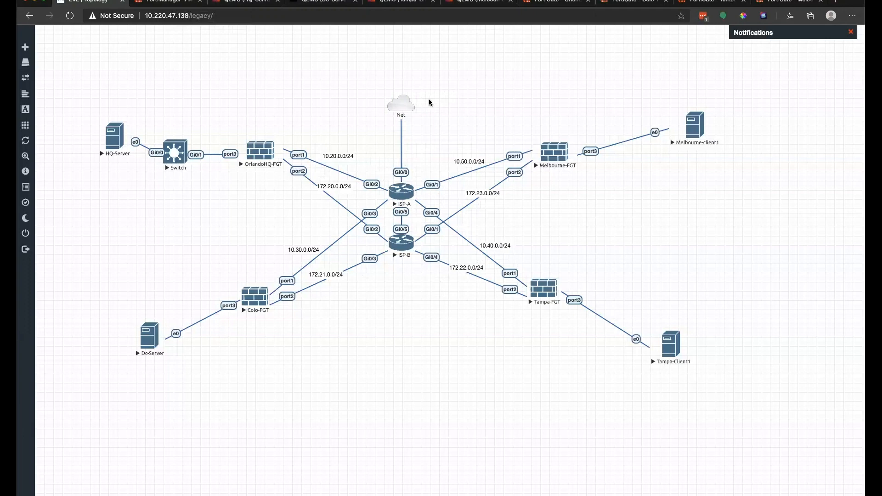
mouse_move(411, 99)
click(557, 3)
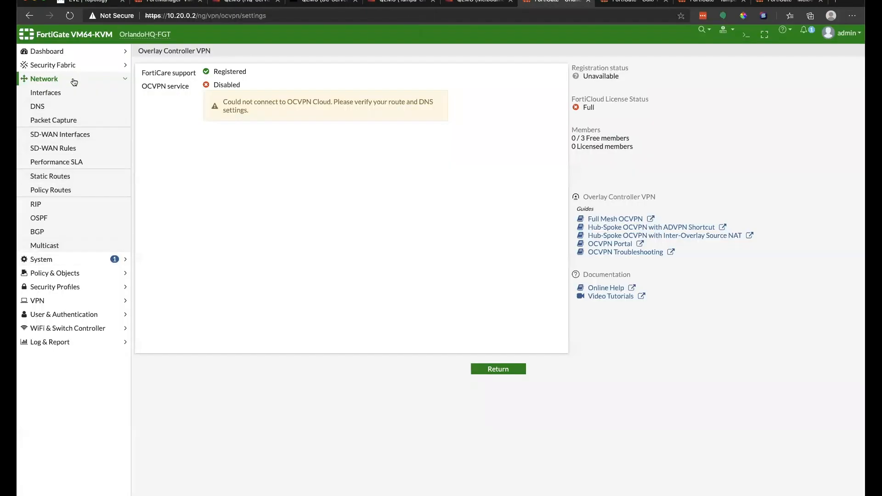
Step: Open Network > Interfaces on OrlandoHQ, Colo, Tampa and Melbourne FortiGates
click(68, 93)
key(ctrl+Tab)
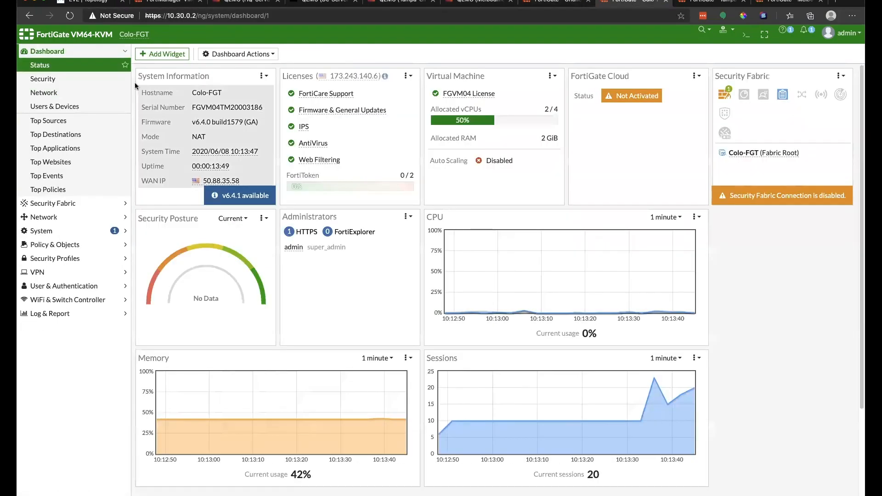
click(46, 217)
click(58, 92)
key(ctrl+Tab)
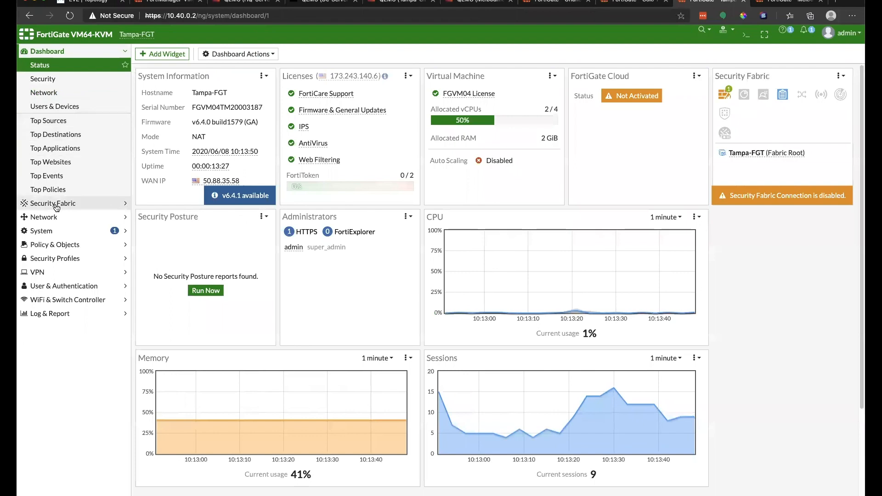
click(46, 216)
click(54, 92)
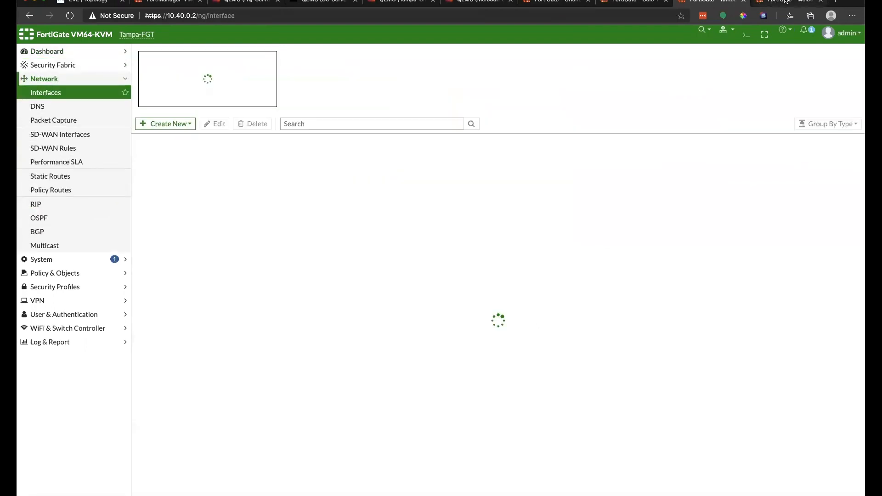
key(ctrl+Tab)
click(46, 203)
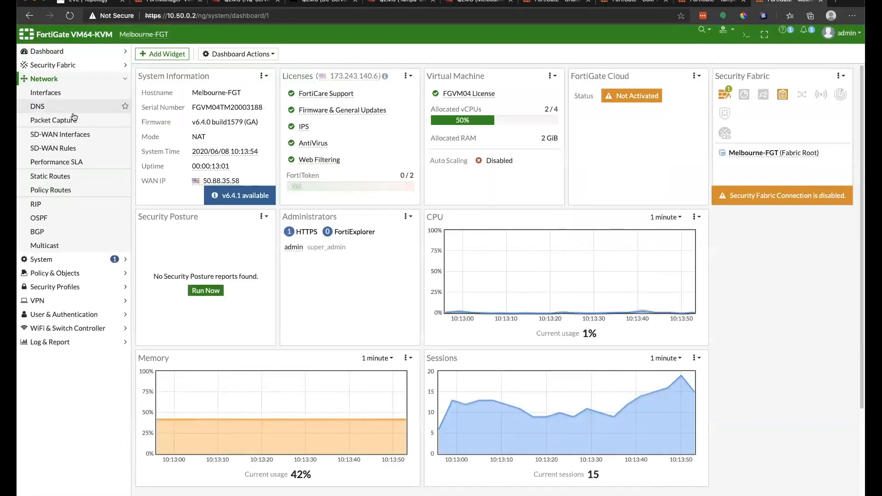
click(80, 89)
Step: Inspect each FortiGate's physical interfaces port1–port4, then return to FortiManager's device list
click(532, 5)
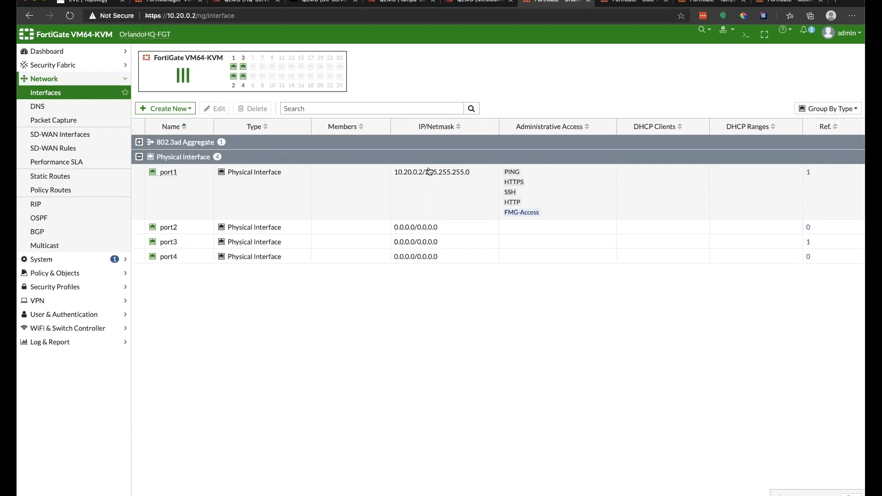
key(ctrl+Tab)
click(148, 158)
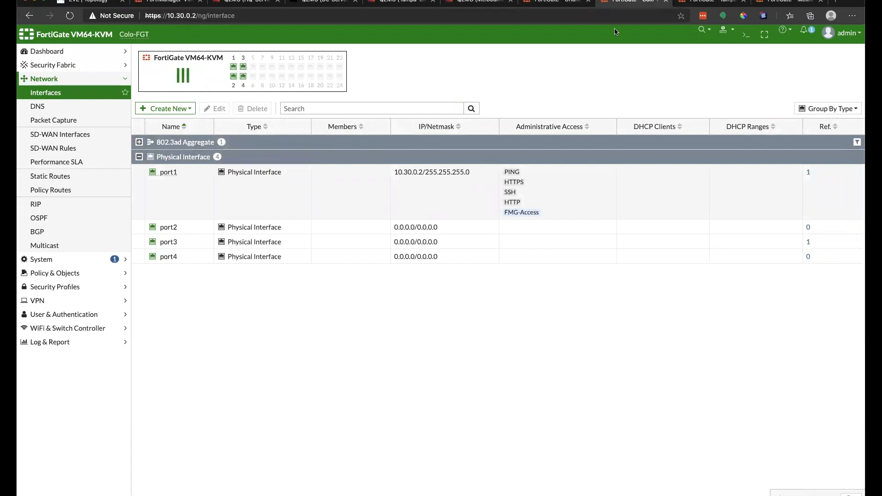
key(ctrl+Tab)
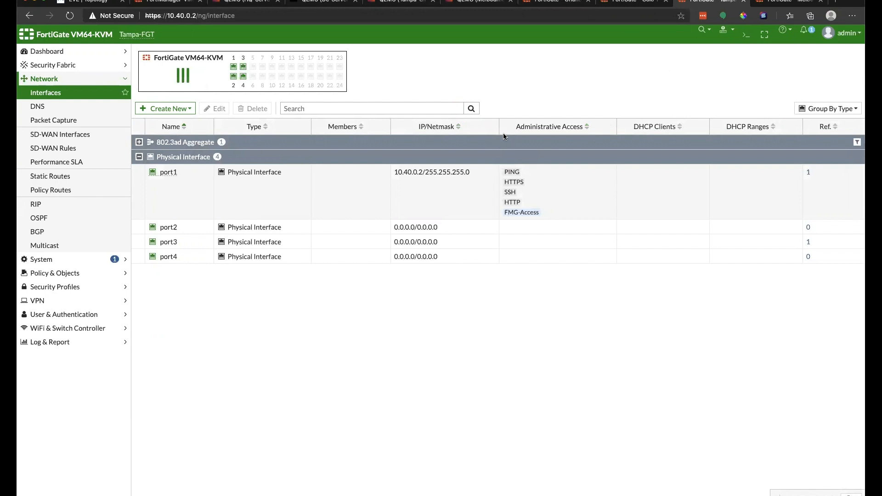
click(766, 3)
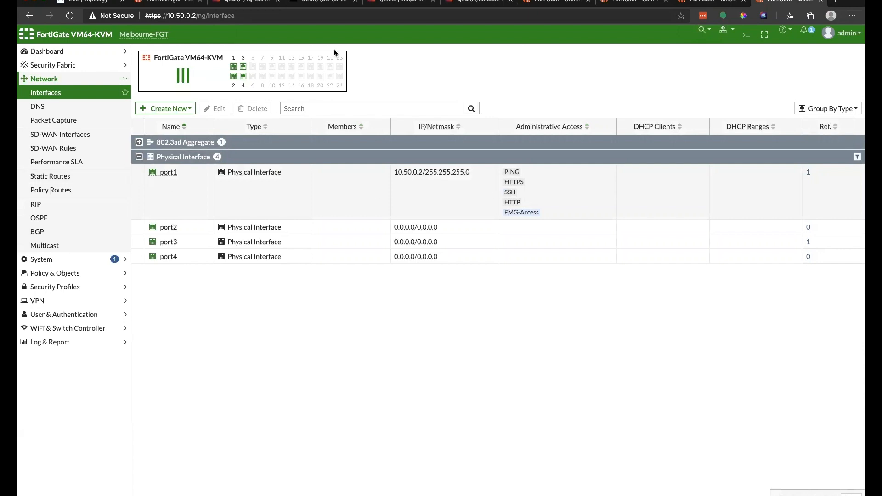
click(158, 2)
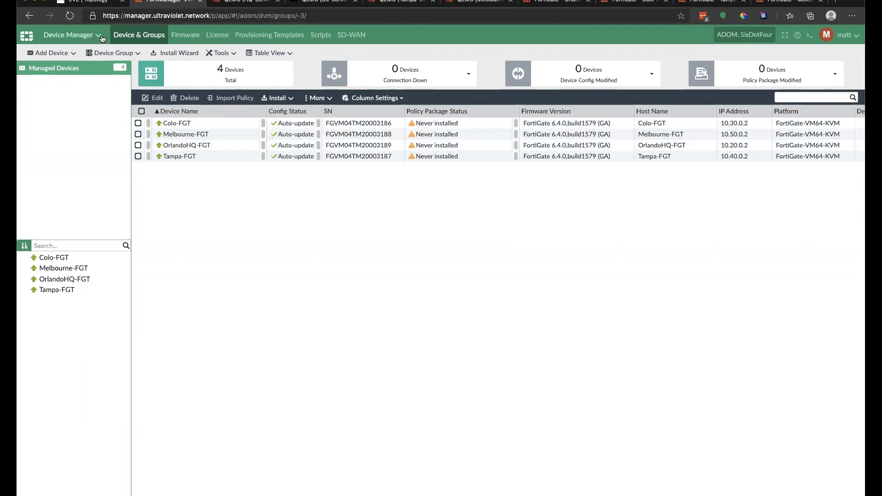
Step: Return from the EVE-NG topology to FortiManager and open the module switcher menu
key(ctrl+shift+Tab)
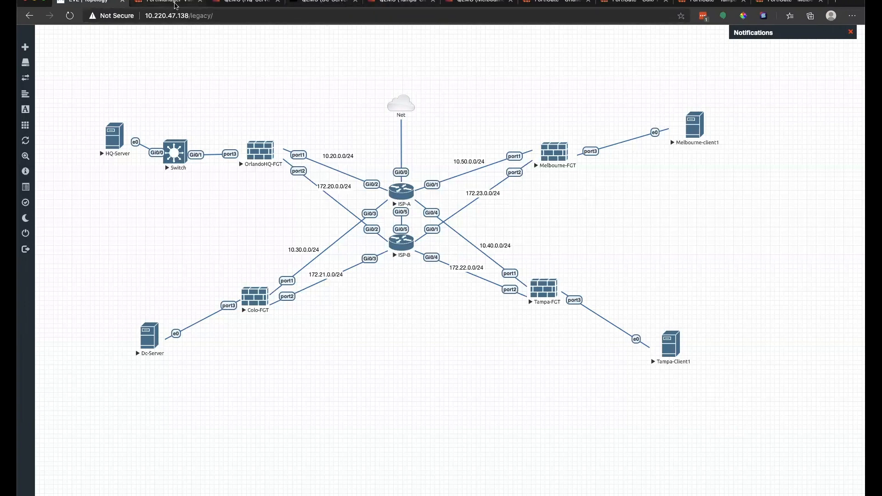
click(175, 4)
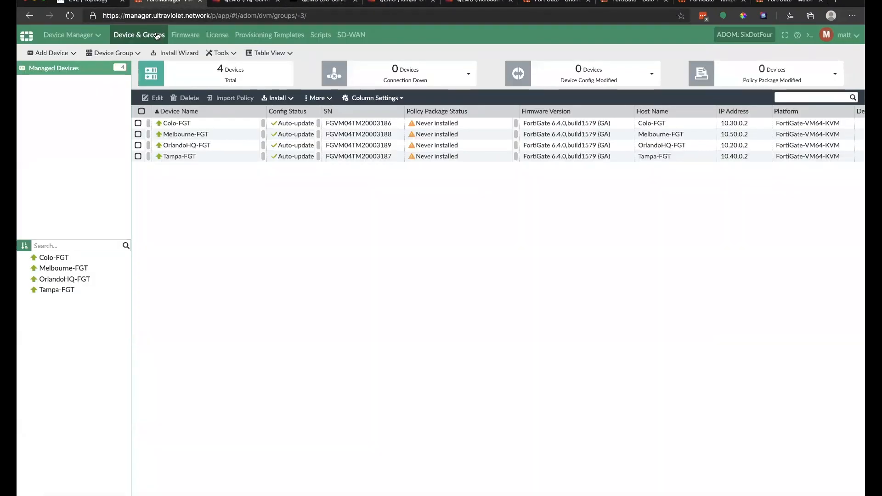
click(77, 39)
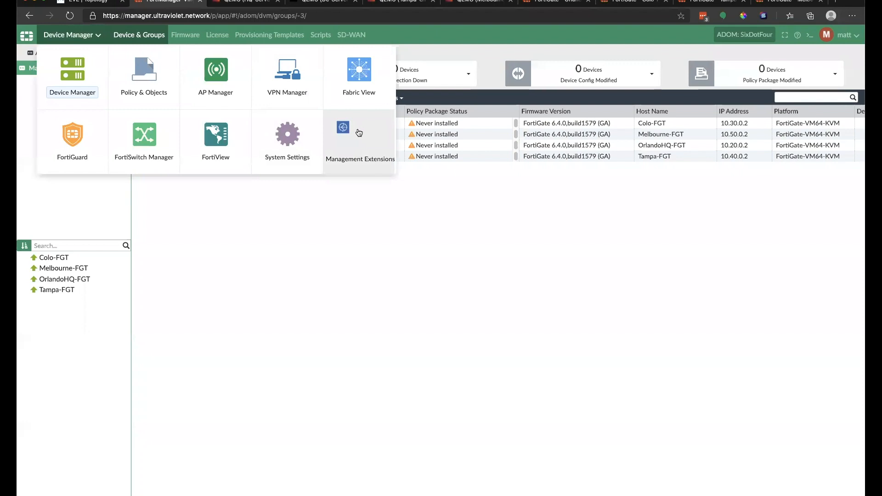
Step: Launch SD-WAN Orchestrator from Management Extensions and show its Monitor dashboard world map
click(355, 135)
click(154, 74)
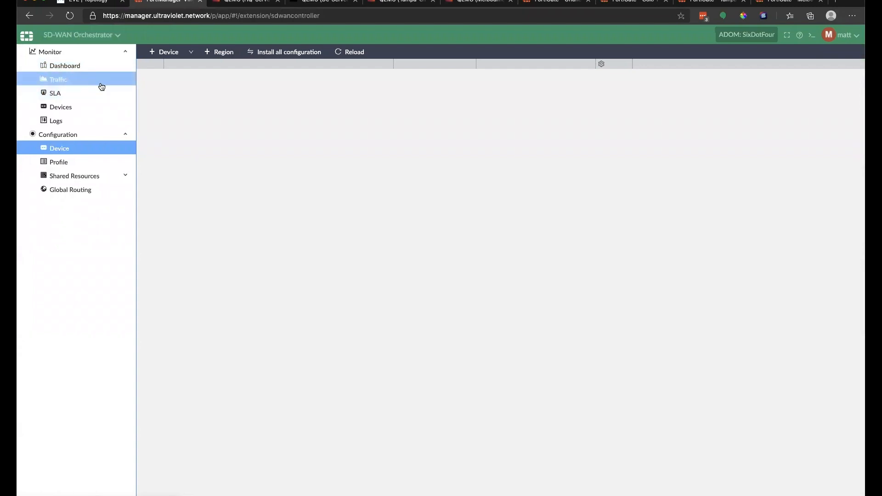
click(65, 67)
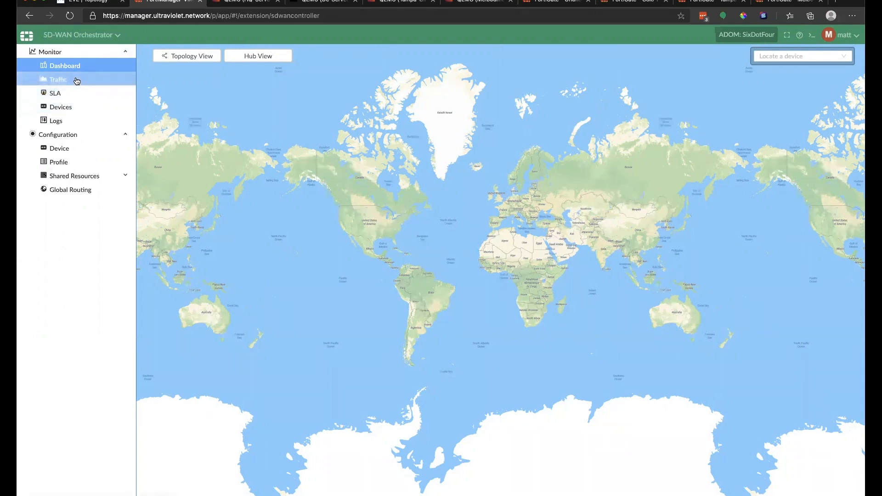
Step: Open Shared Resources > Health Threshold to see per-platform thresholds defaulting to 80%
click(75, 175)
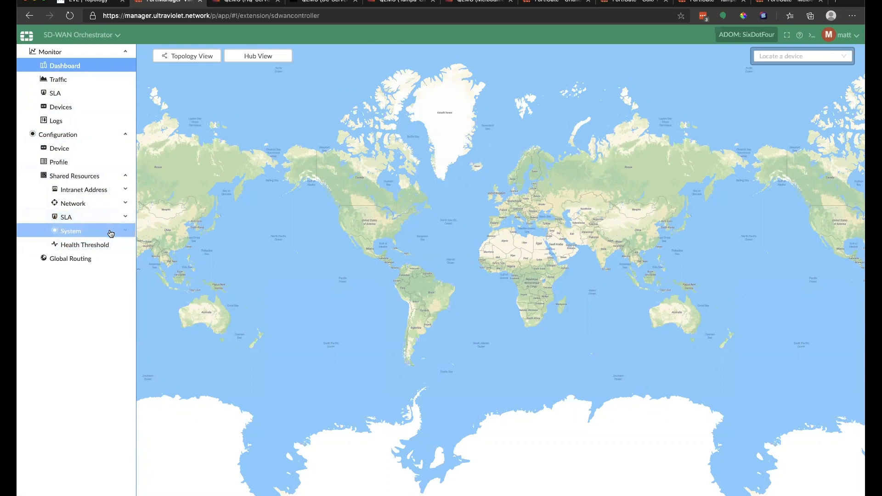
click(109, 245)
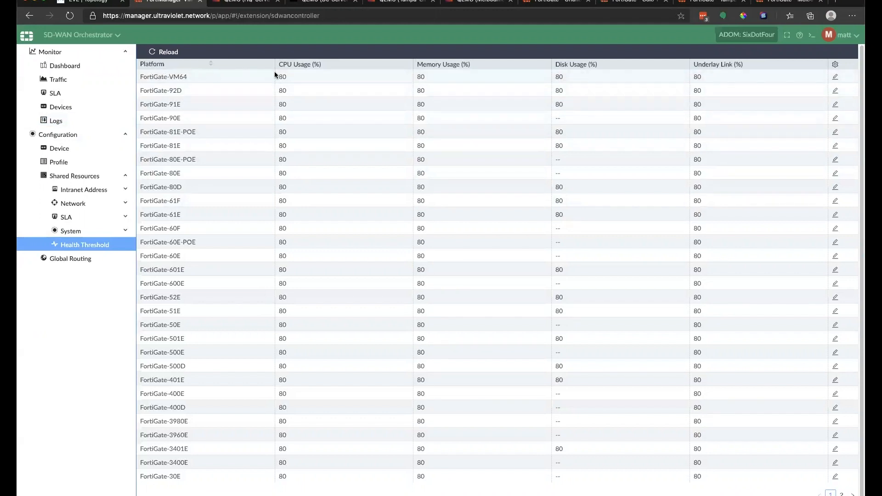
Step: Note the FortiGate-VM64 CPU threshold of 80, then open System > SLA > SLA Quality
drag(275, 72, 291, 76)
click(87, 231)
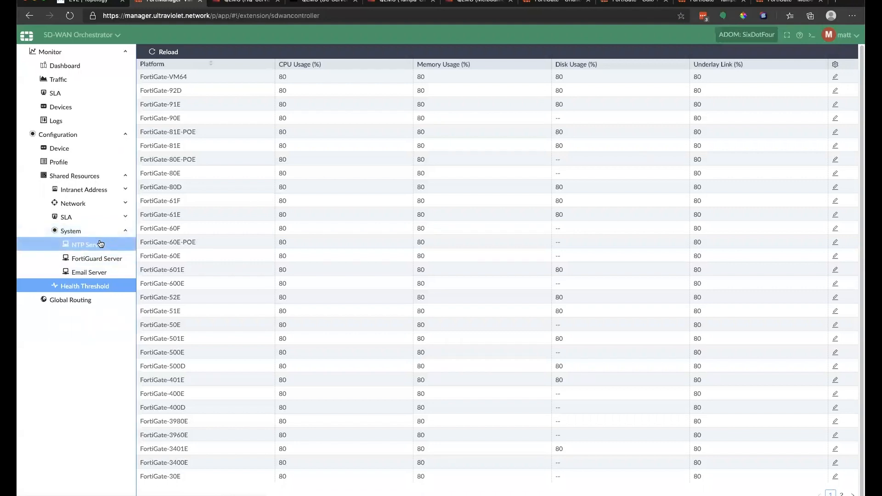
click(86, 221)
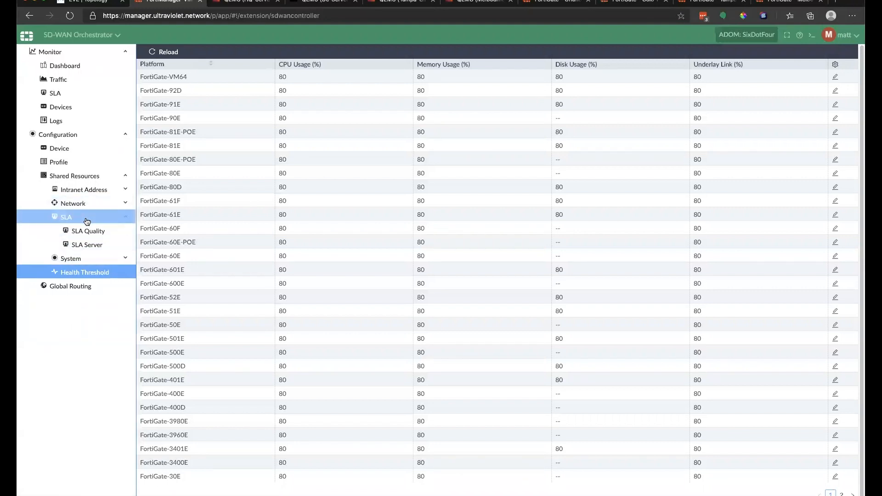
click(87, 232)
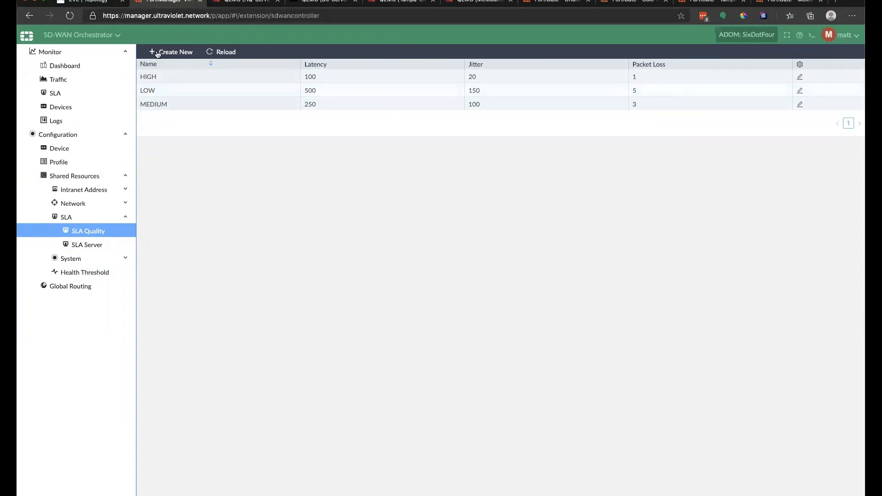
Step: Open and cancel a new SLA quality level, then list the SLA servers including Google_DNS (8.8.8.8)
click(187, 52)
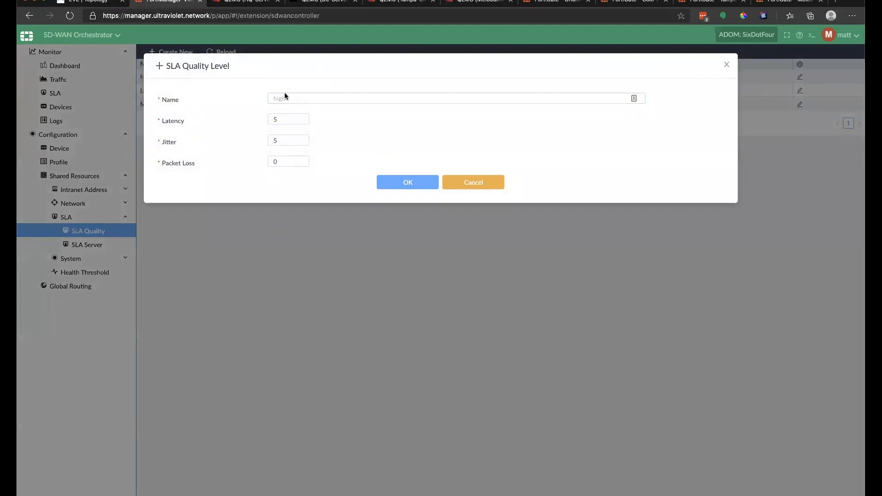
click(282, 119)
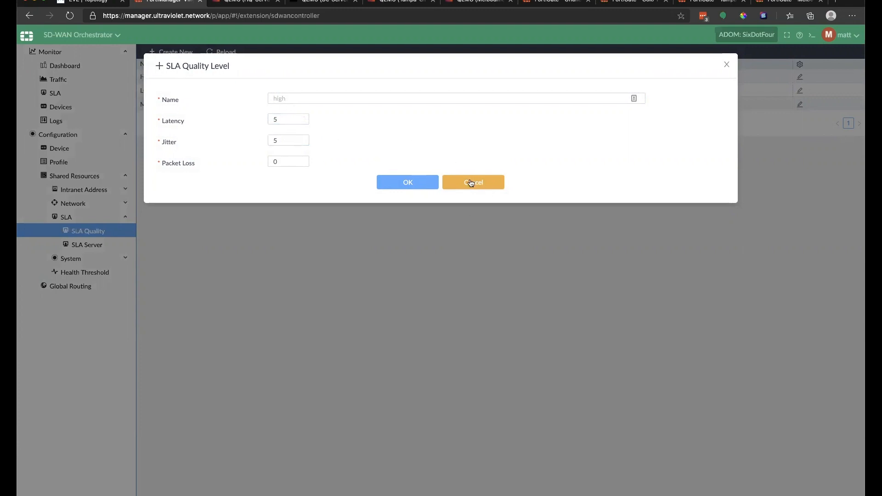
click(427, 183)
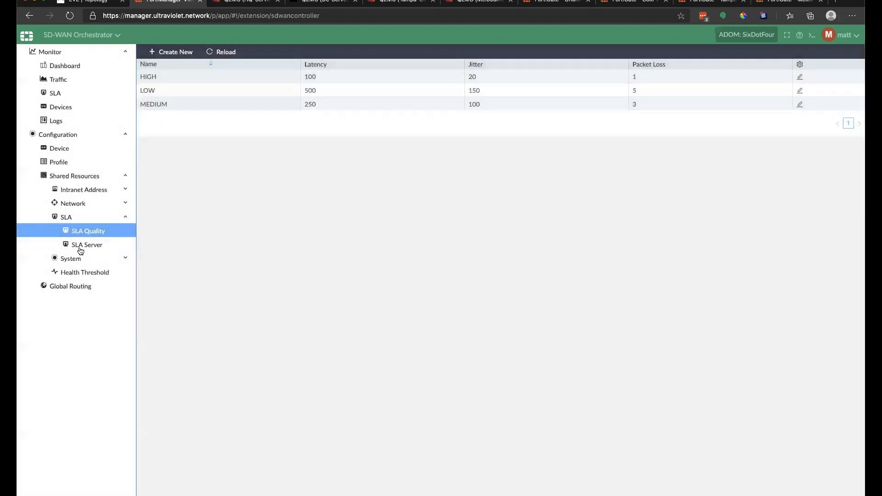
click(83, 248)
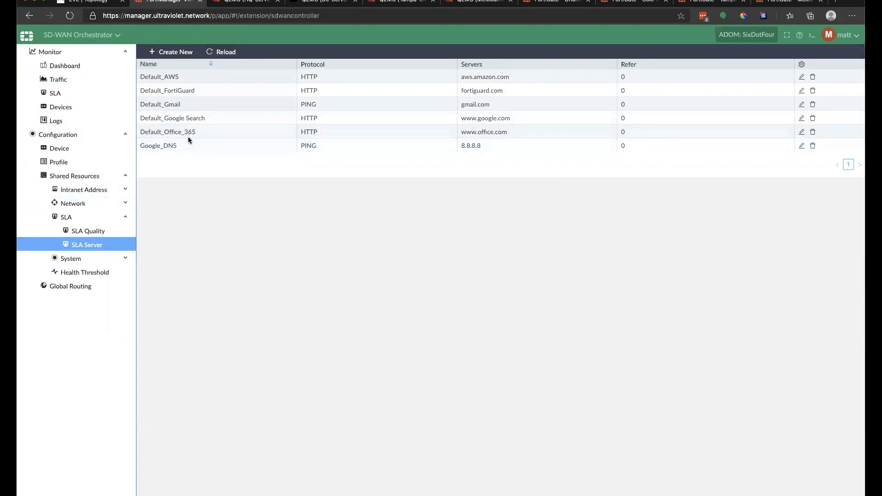
Step: Browse DHCP Server and DHCP Relay, cancel a new relay, then view DNS showing UV-RootGate at 10.220.47.1
click(84, 203)
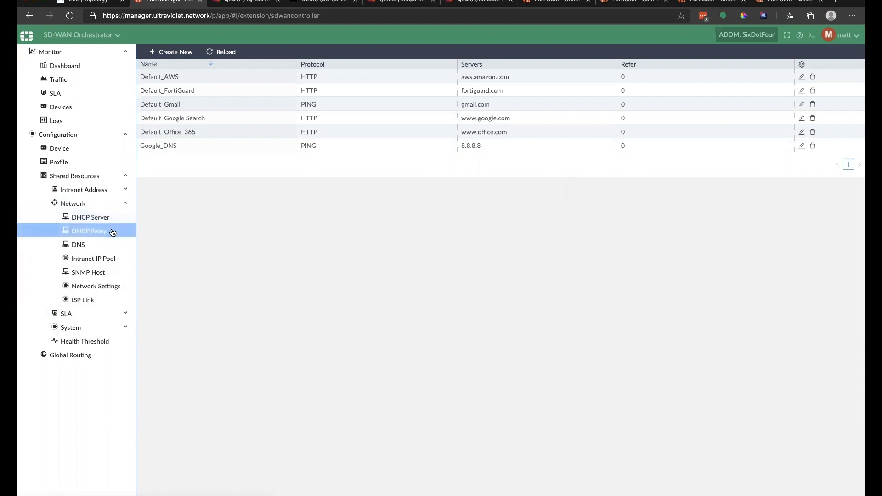
click(90, 222)
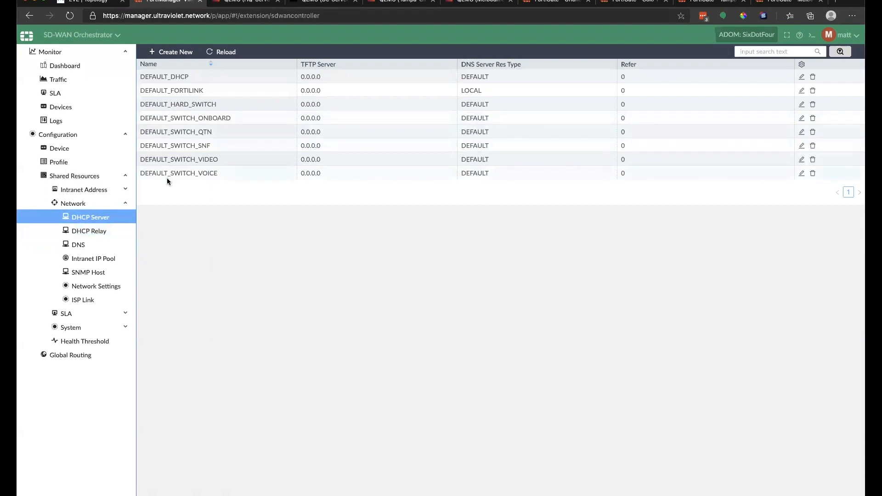
click(94, 233)
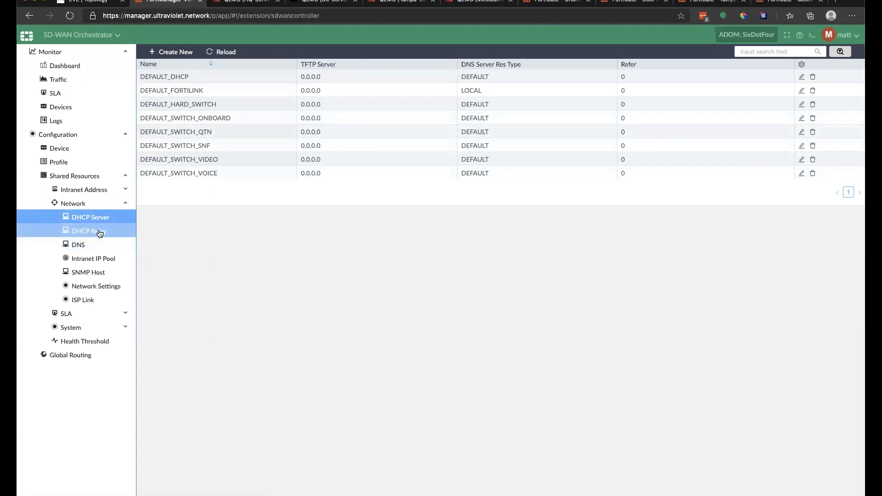
click(100, 233)
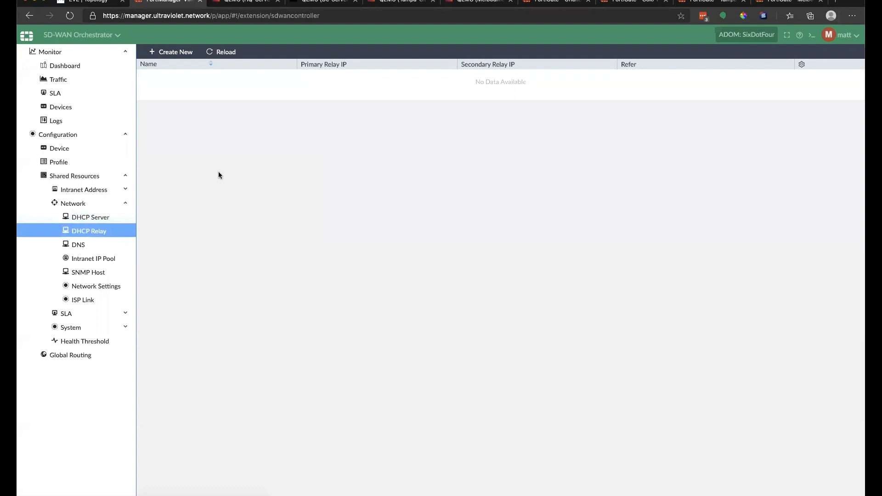
click(168, 52)
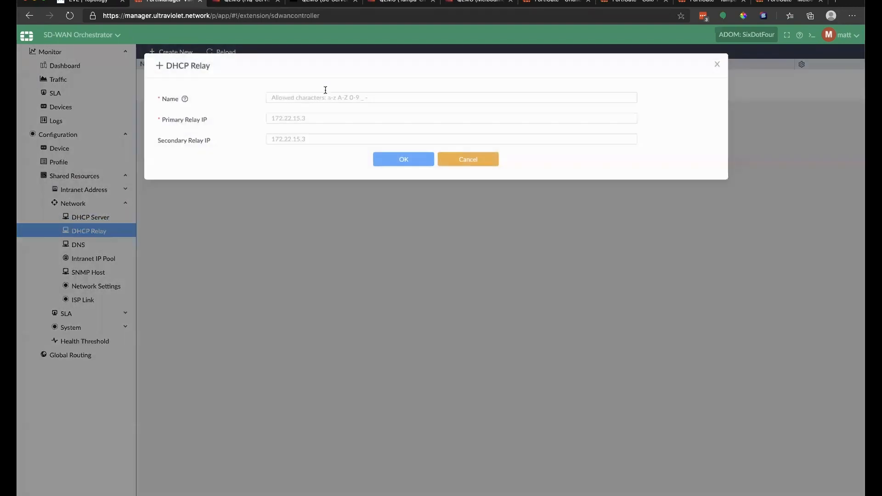
click(479, 163)
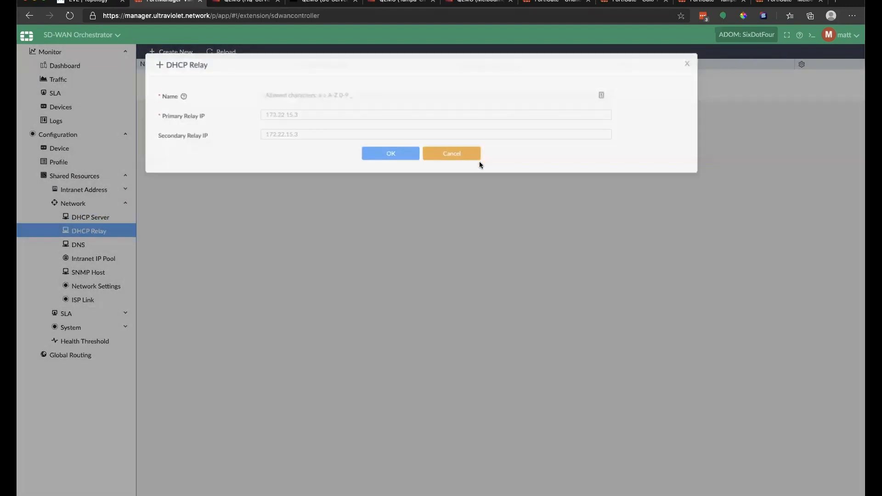
click(96, 243)
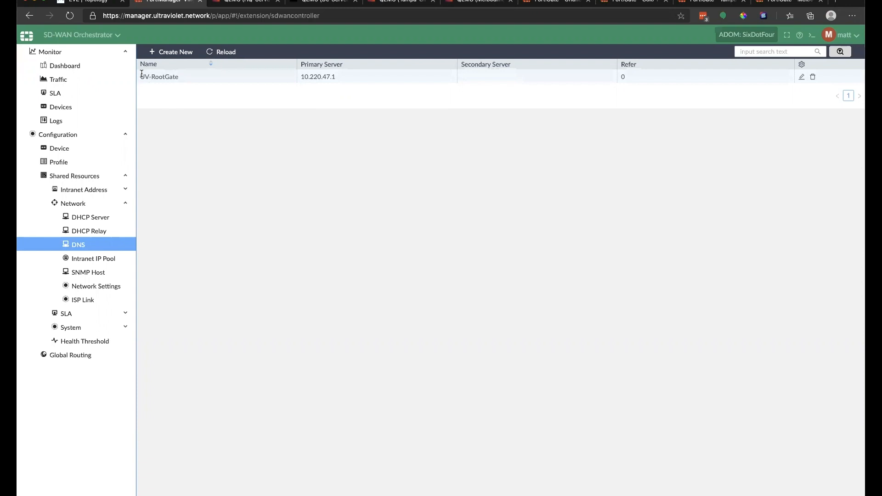
Step: Inspect the four intranet IP pools' address ranges, then open the empty SNMP Host list
drag(140, 78, 211, 79)
click(210, 79)
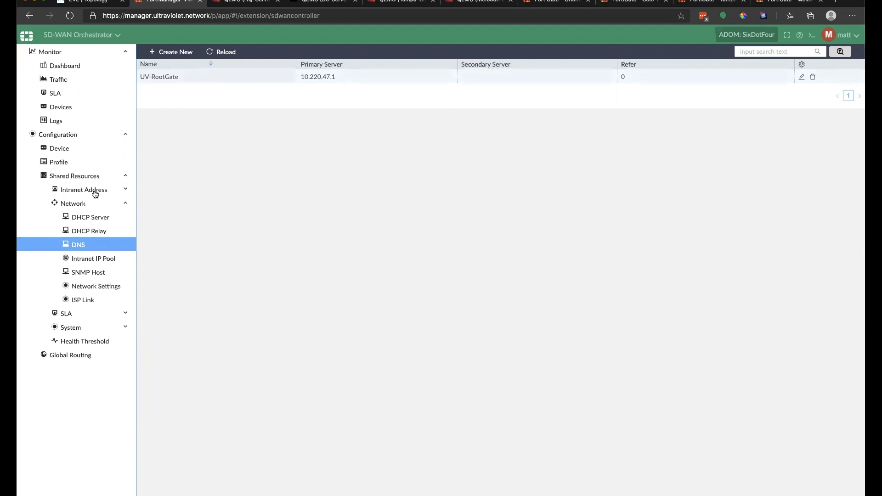
click(104, 261)
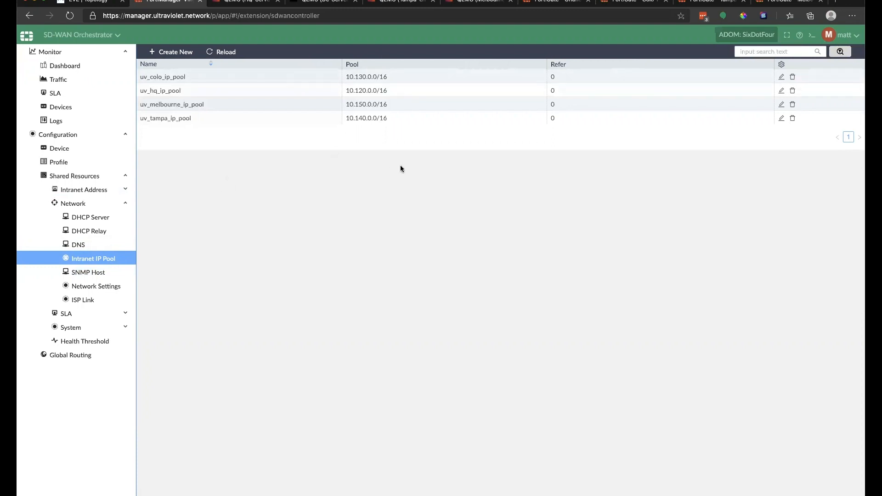
mouse_move(355, 77)
mouse_down()
mouse_move(366, 79)
mouse_move(366, 90)
mouse_up()
click(363, 78)
click(380, 74)
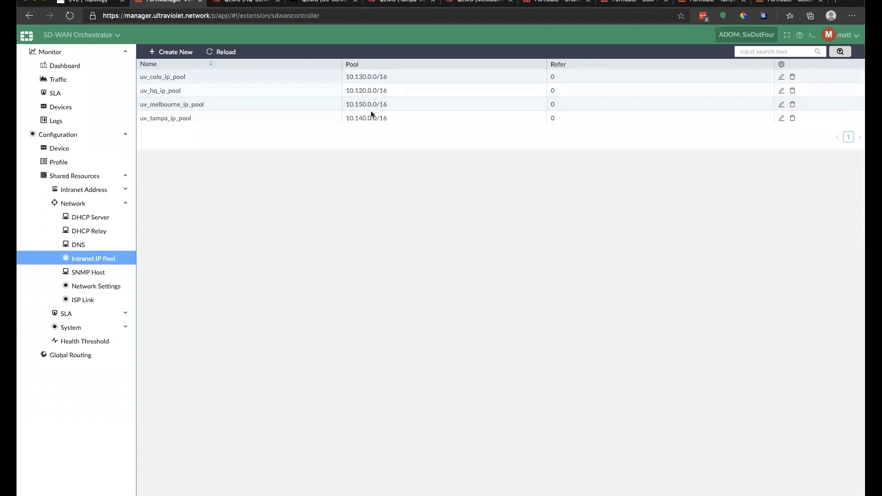
drag(387, 117, 381, 118)
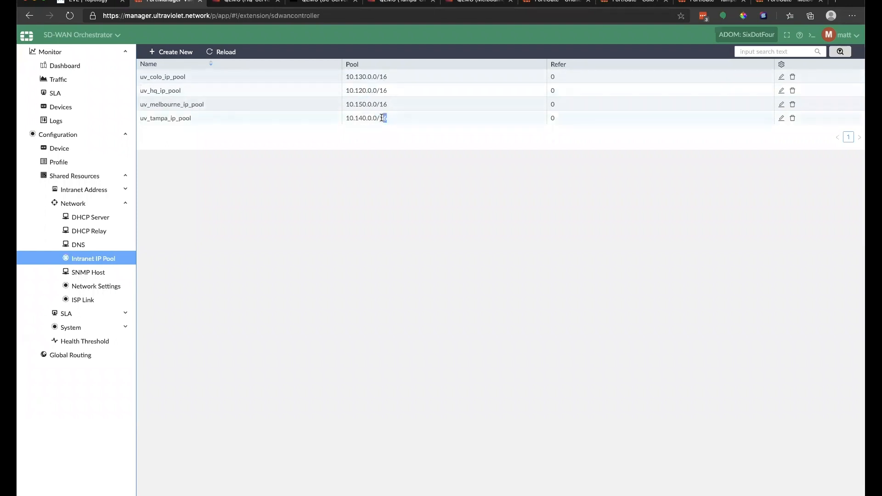
click(256, 117)
click(95, 272)
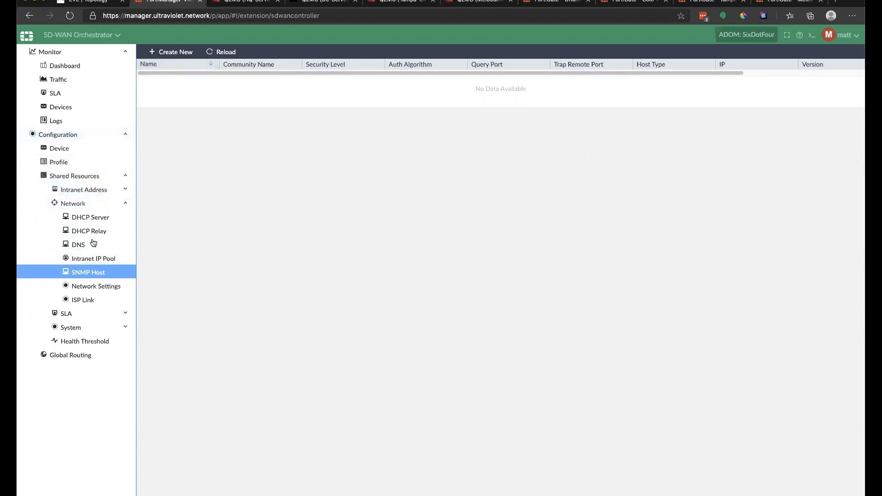
Step: Check the empty Intranet Address > IPv4 Address list, then open the empty SD-WAN Profile list
click(126, 203)
click(125, 191)
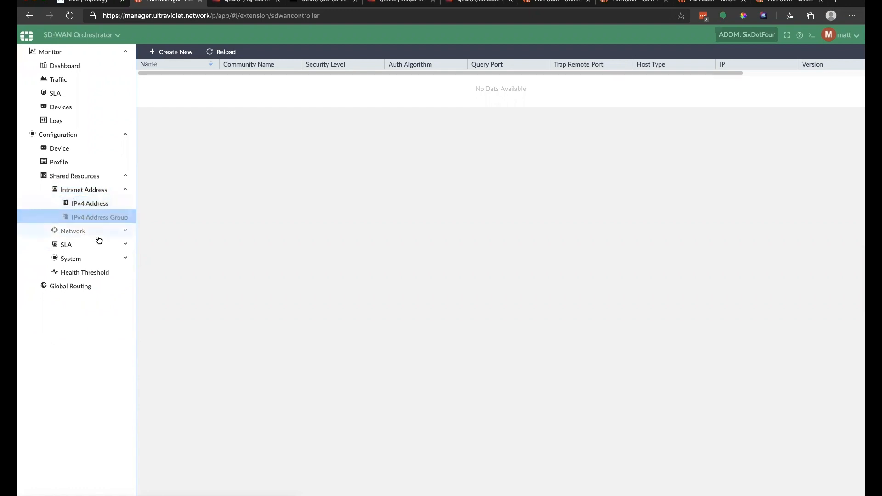
click(98, 210)
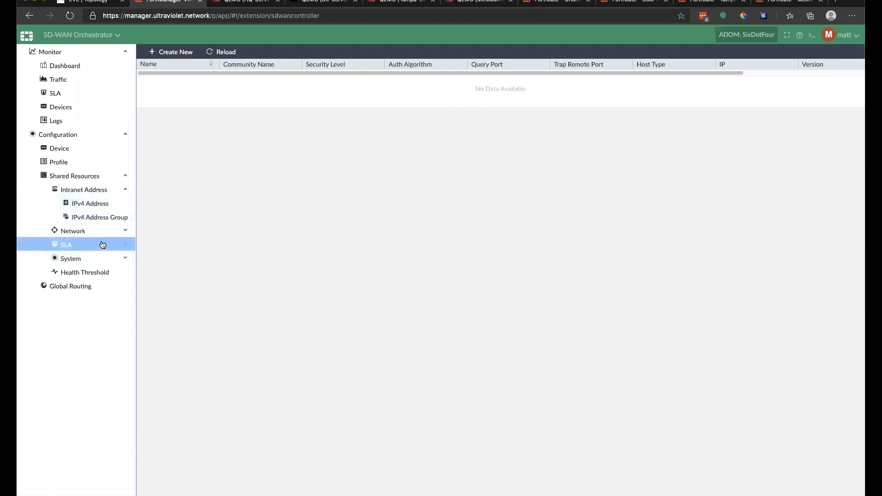
click(105, 203)
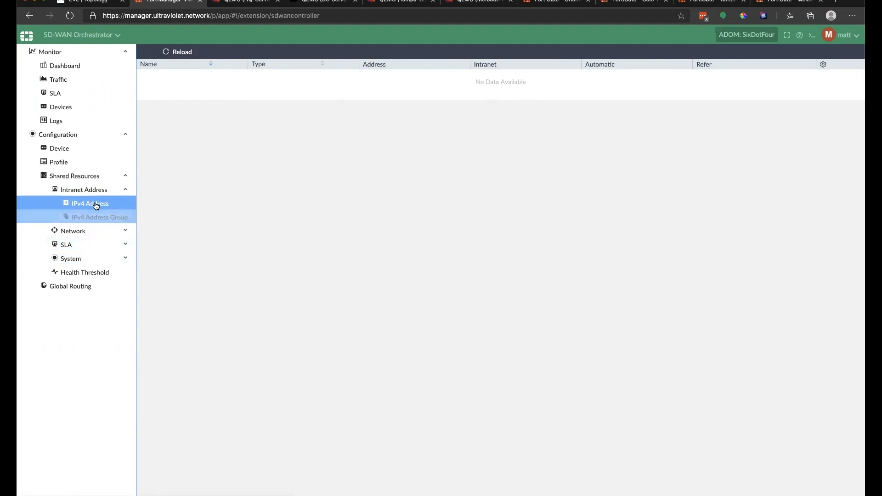
click(54, 159)
click(126, 190)
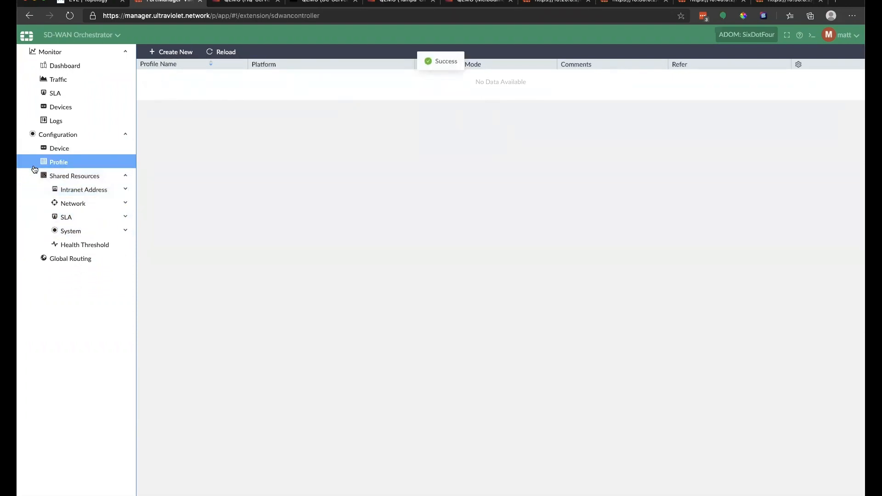
Step: Start a new SD-WAN profile named ultraviolet_hub
click(56, 262)
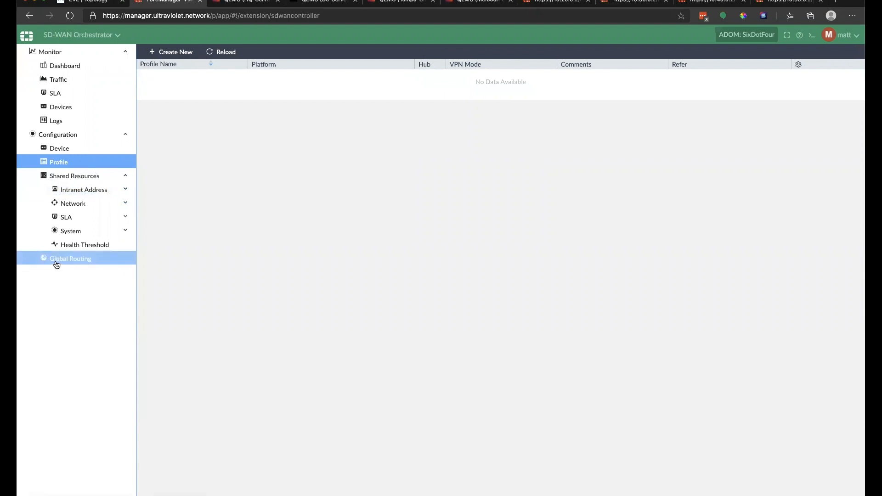
click(170, 52)
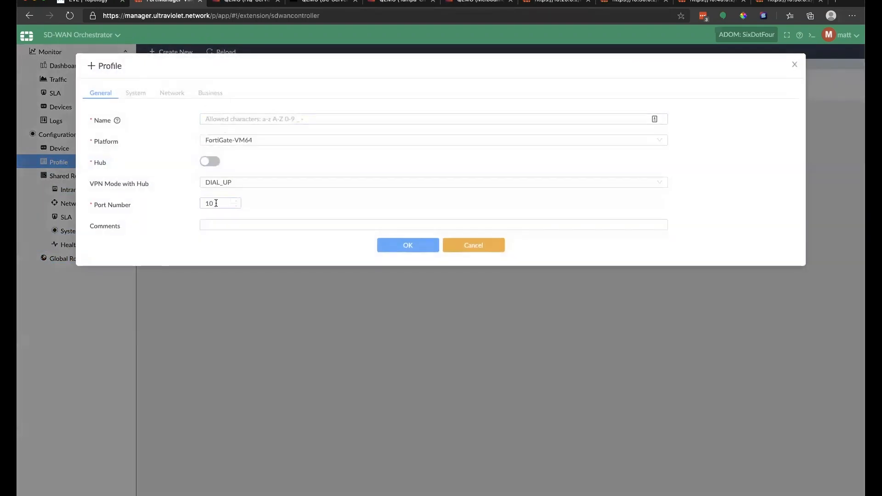
click(237, 117)
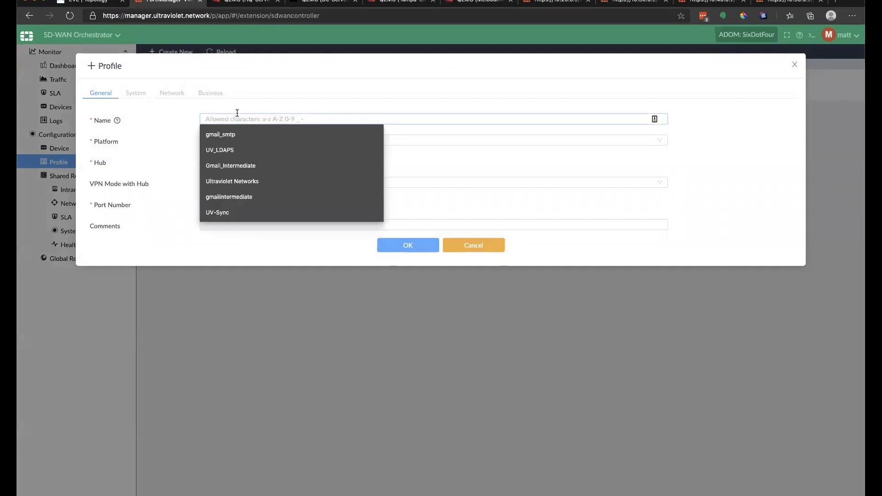
text(ult)
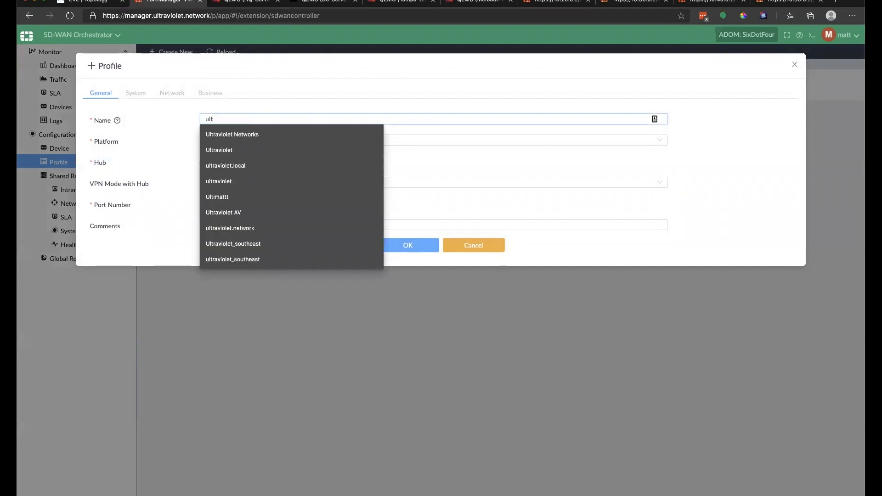
text(raviolet))
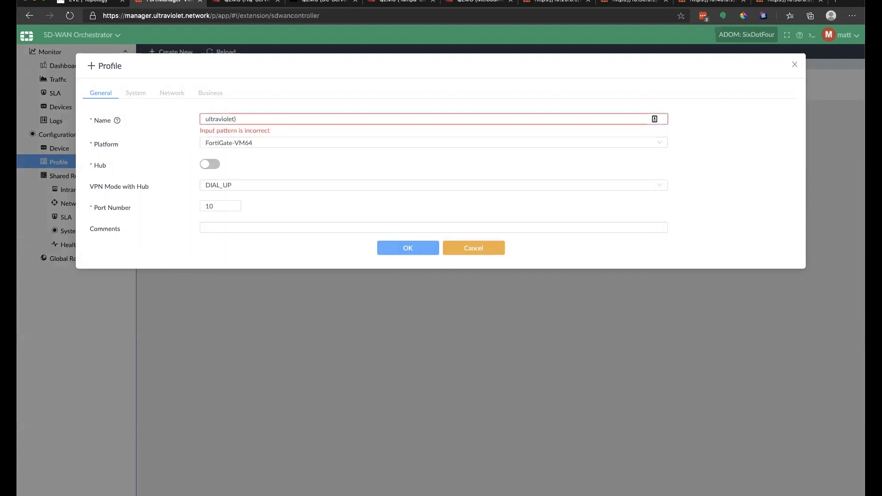
key(BackSpace)
text(_hub)
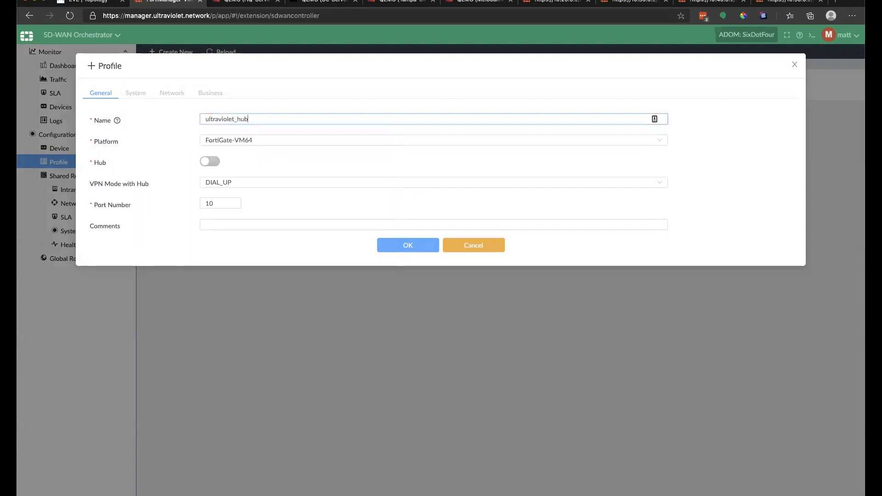
key(Tab)
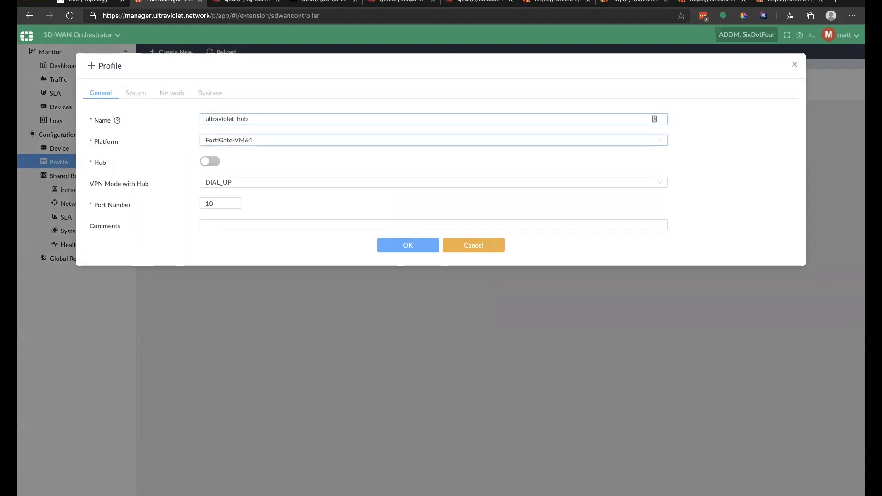
Step: Make it a DIAL_UP hub with 4 ports, max 10 edges and comment 'Ultraviolet Hub Config', then save
click(207, 162)
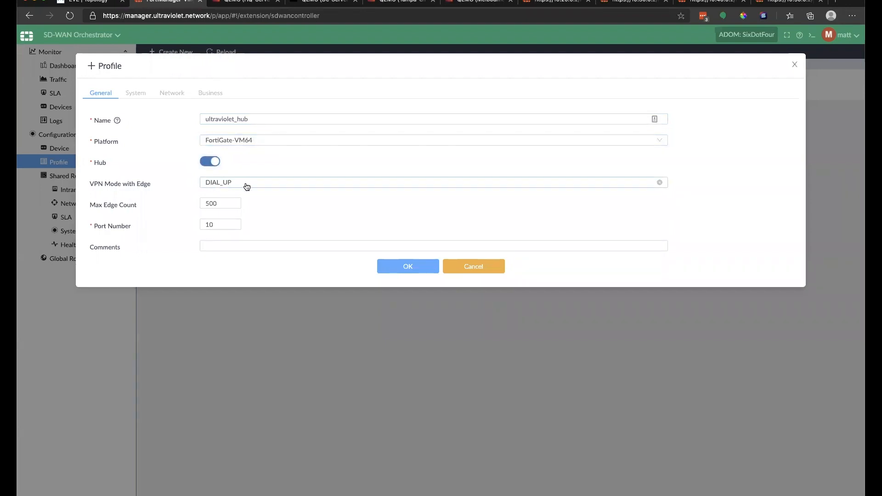
click(241, 185)
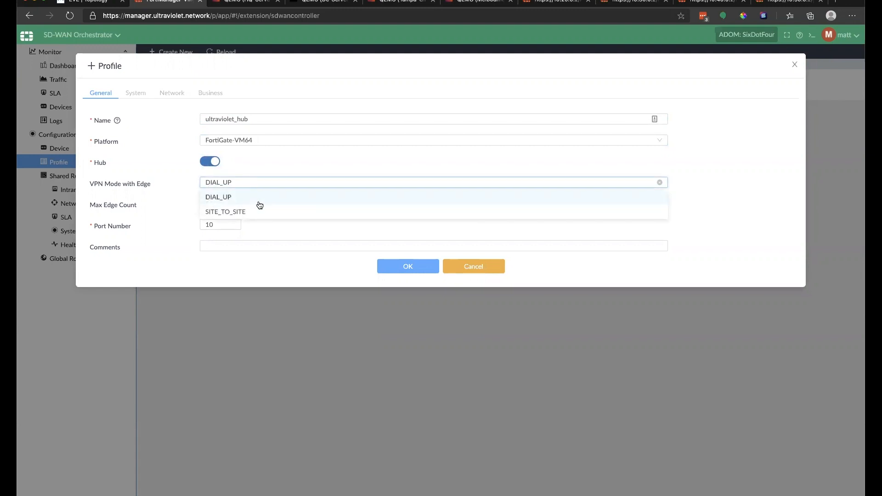
click(250, 197)
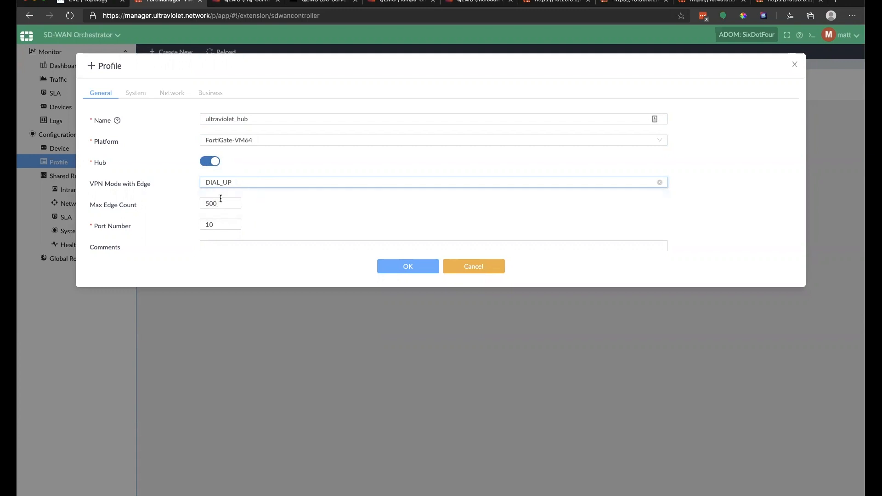
double_click(221, 224)
text(4)
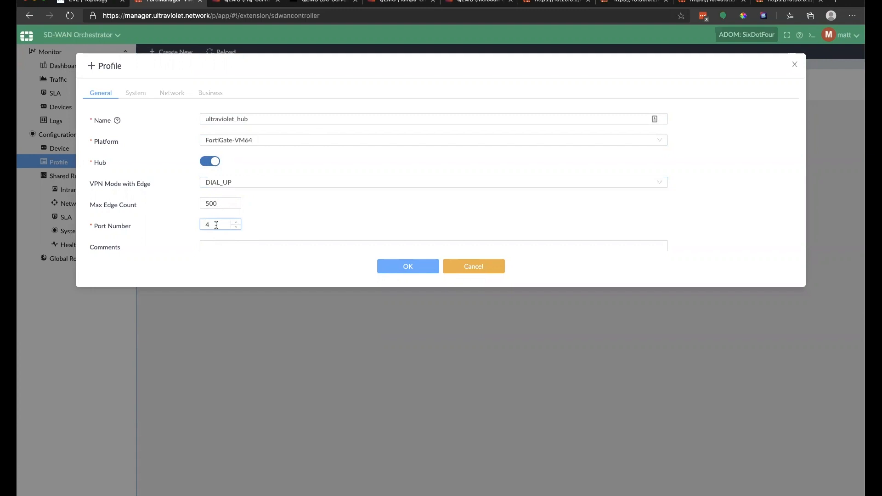
double_click(210, 206)
text(10)
click(227, 244)
click(269, 258)
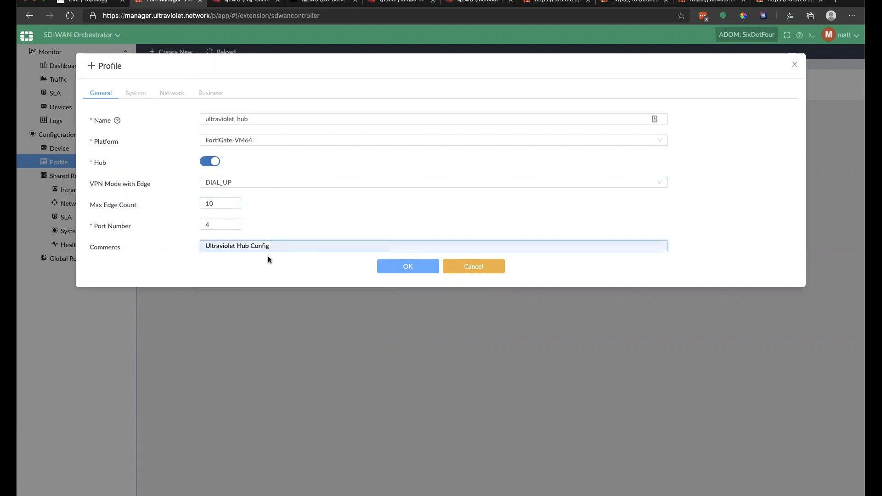
click(398, 269)
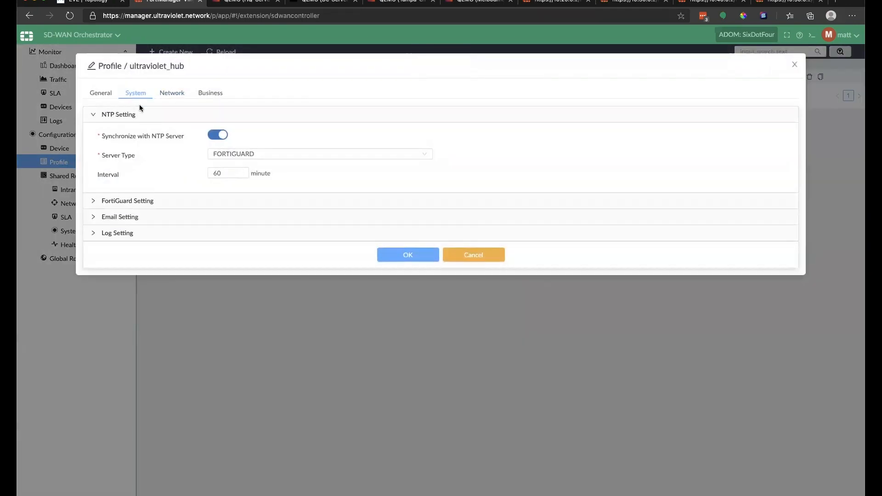
Step: Expand the FortiGuard, Email and Log Setting sections, then view the Network tab's WAN and LAN ports
click(93, 201)
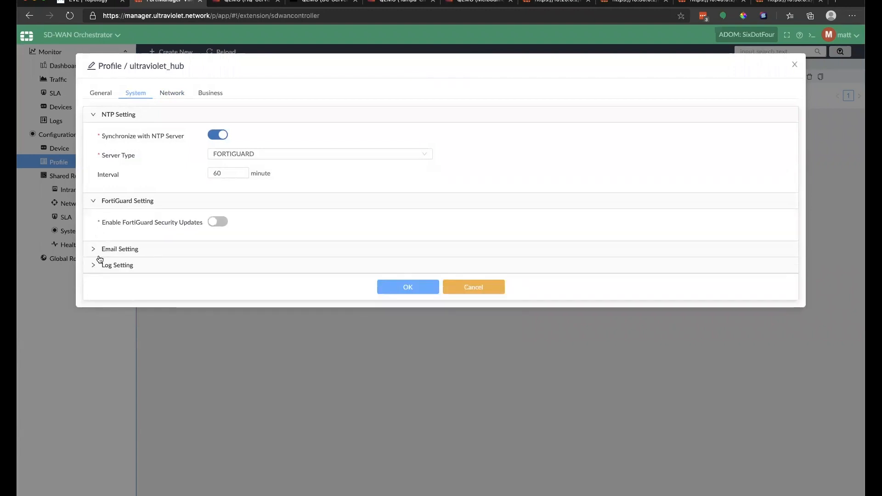
click(94, 249)
click(93, 298)
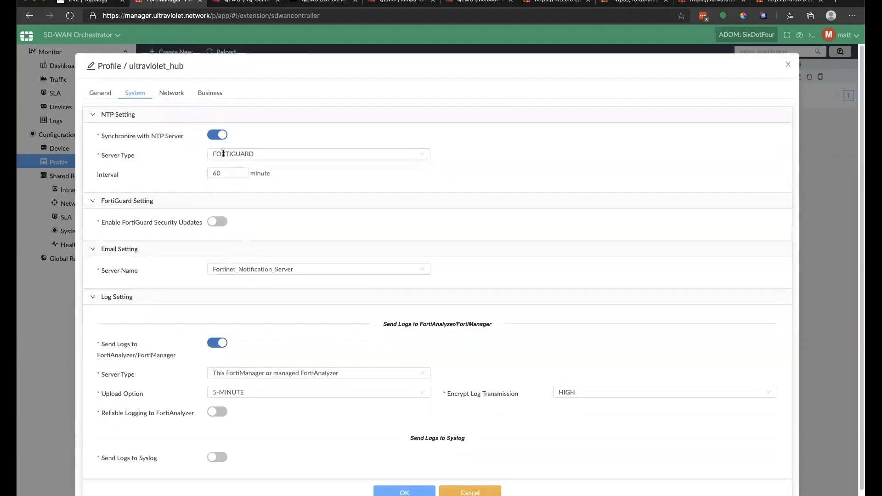
click(170, 94)
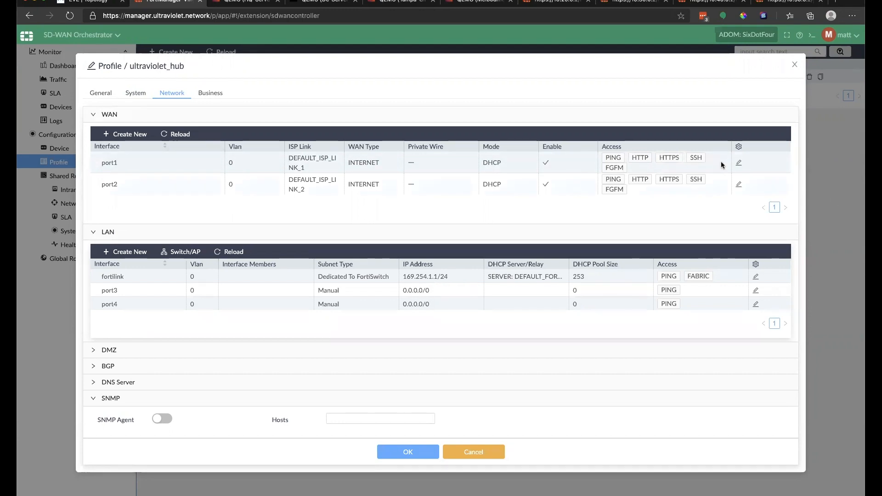
Step: Set WAN port1 to STATIC mode with INSIDE_REGION ADVPN and remove HTTP access
click(738, 163)
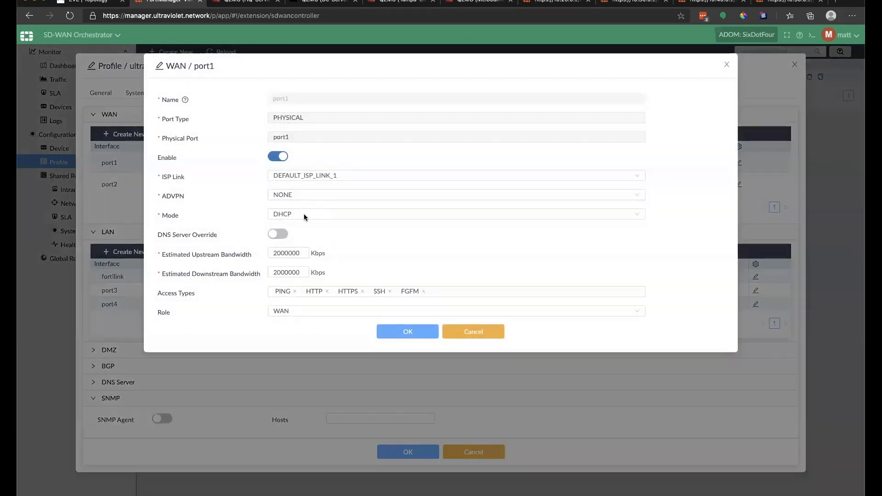
click(304, 216)
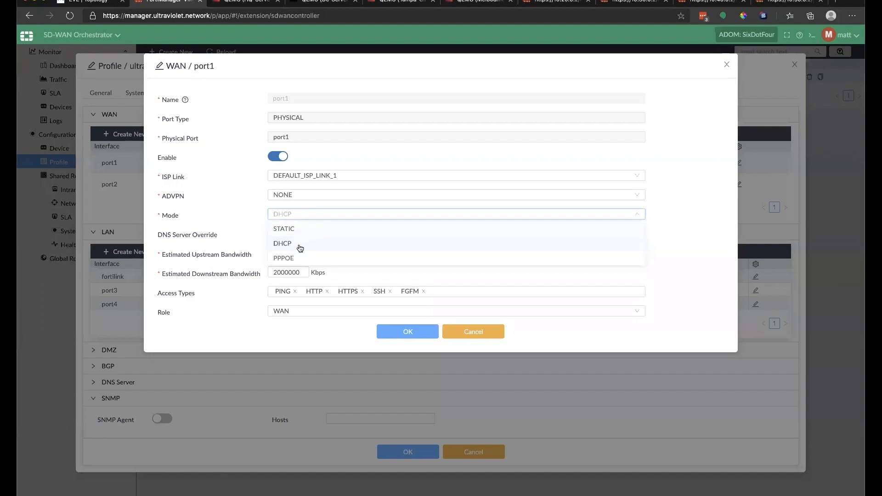
click(301, 229)
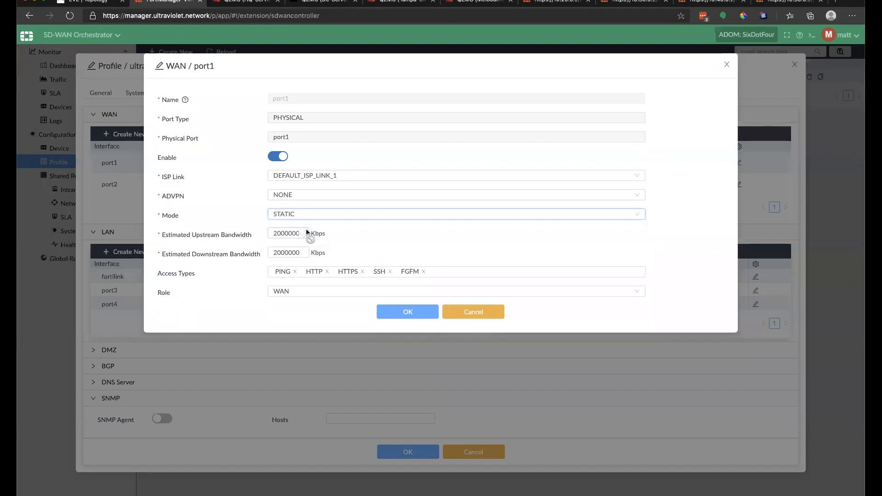
click(299, 198)
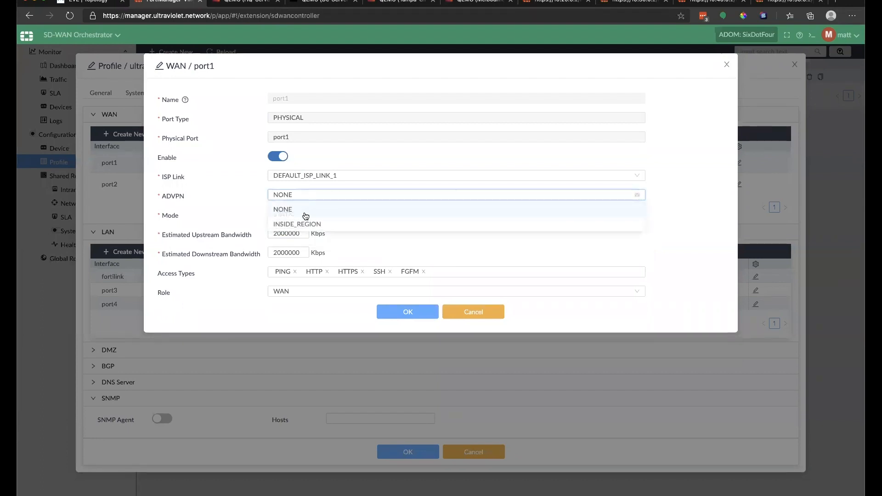
click(303, 225)
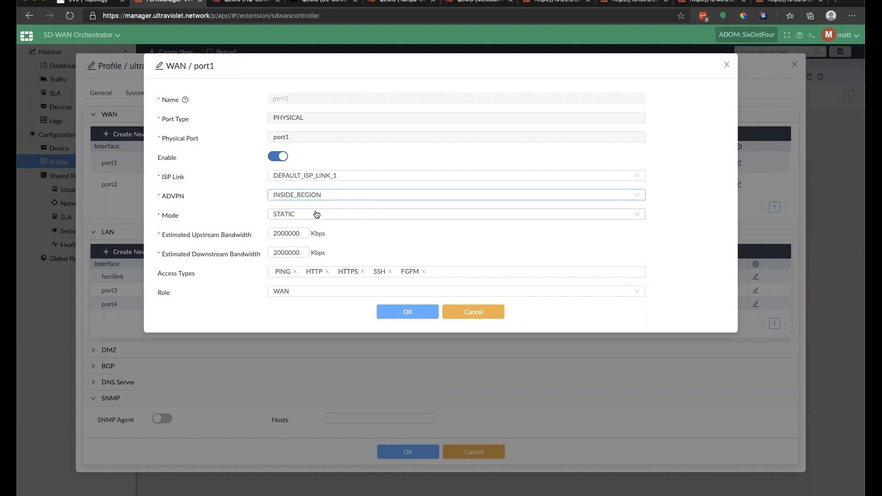
click(327, 272)
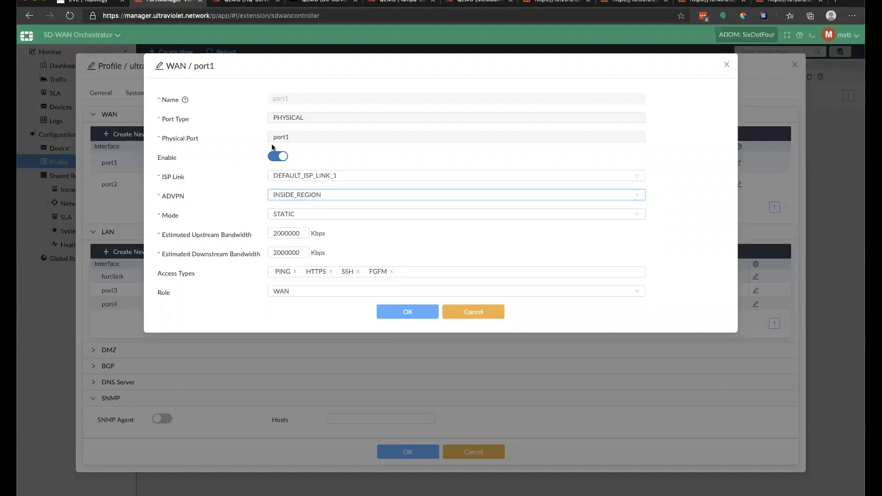
Step: Assign ISP-A-Wired as port1's ISP link and save the port
click(363, 178)
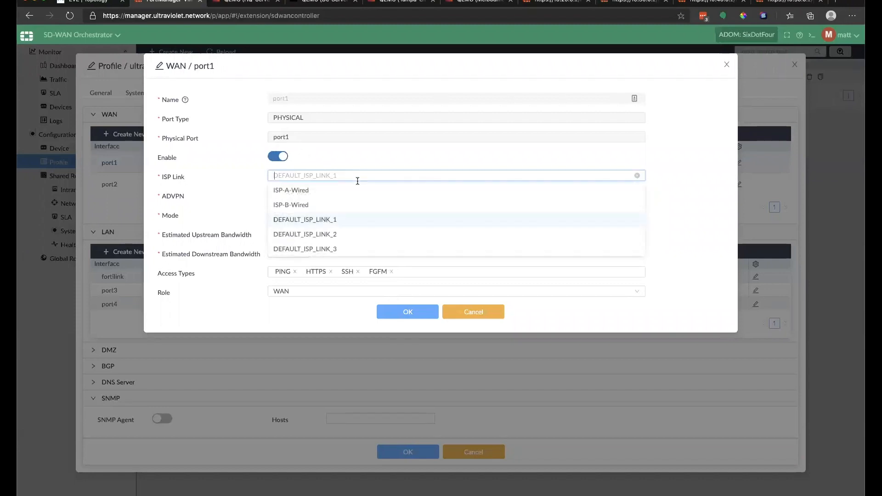
click(311, 192)
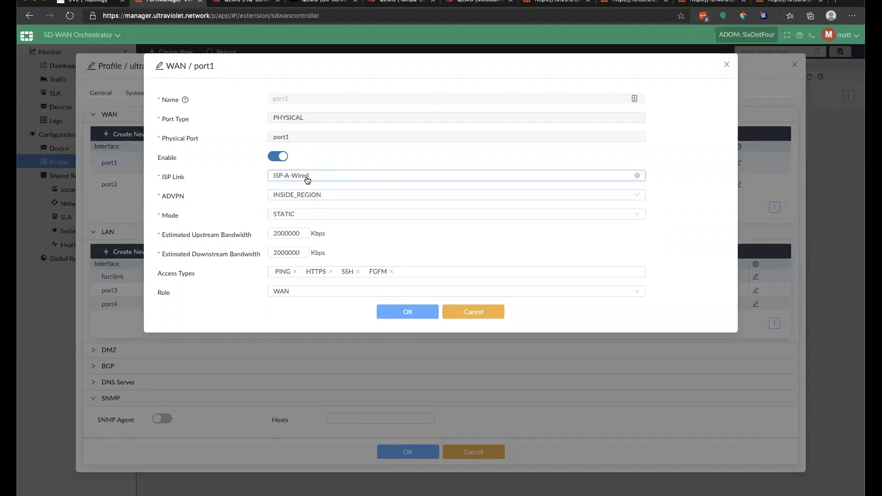
click(391, 177)
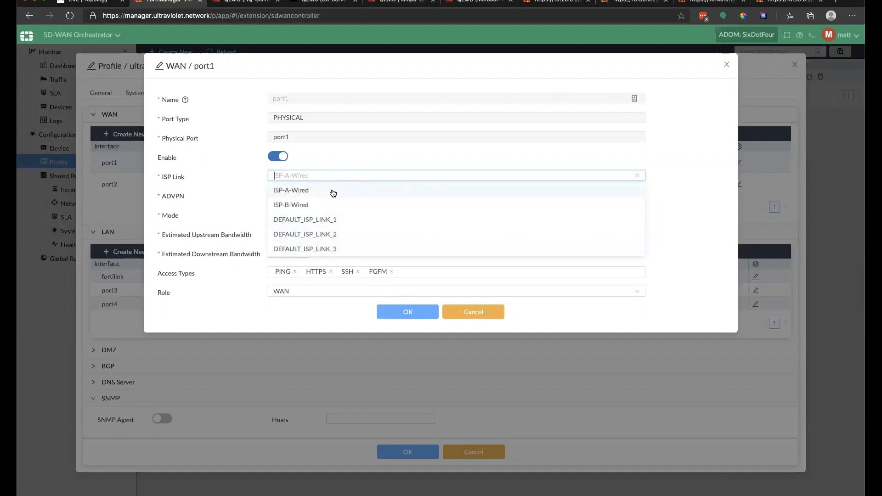
click(297, 186)
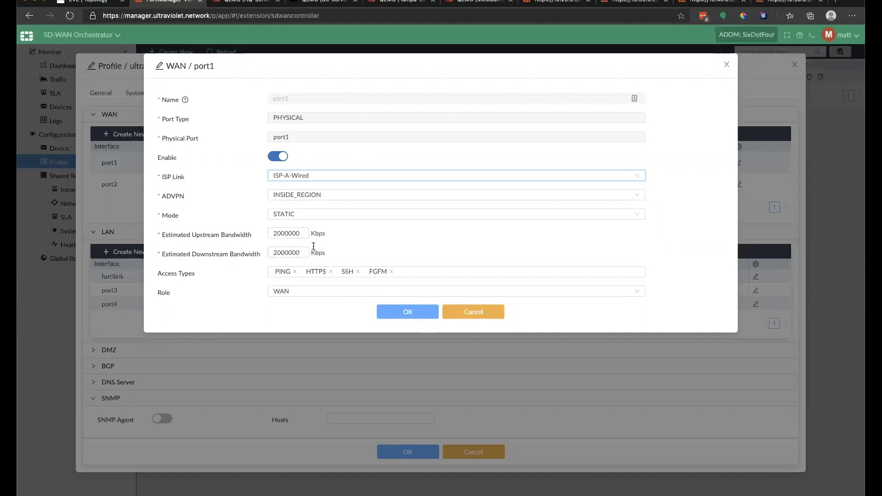
click(412, 310)
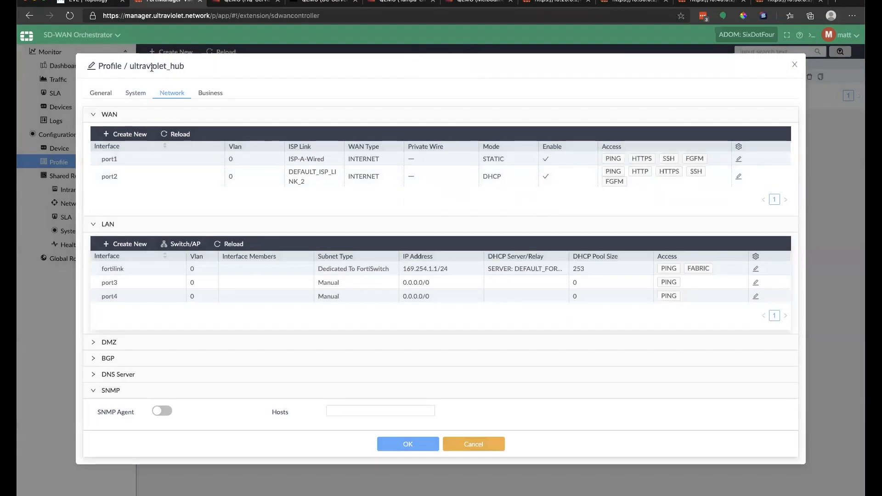
Step: Give port2 the ISP-B-Wired link, INSIDE_REGION ADVPN, STATIC mode, no HTTP access, and save
double_click(654, 182)
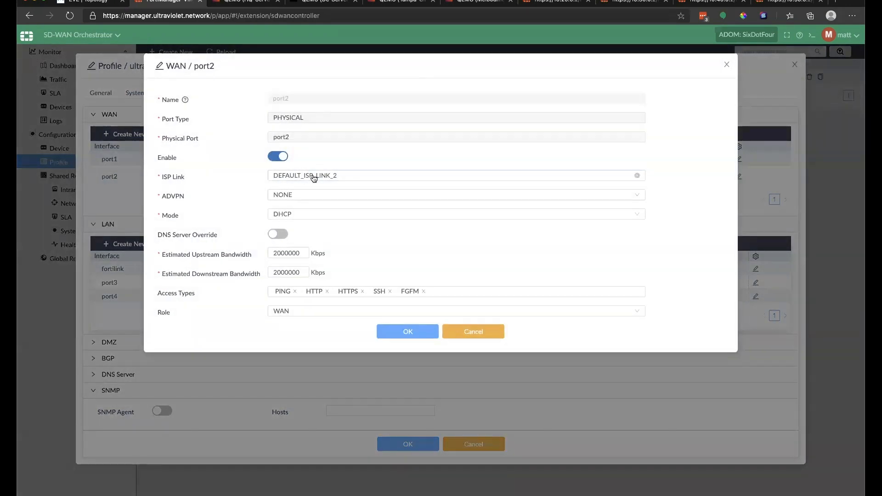
click(314, 178)
click(310, 202)
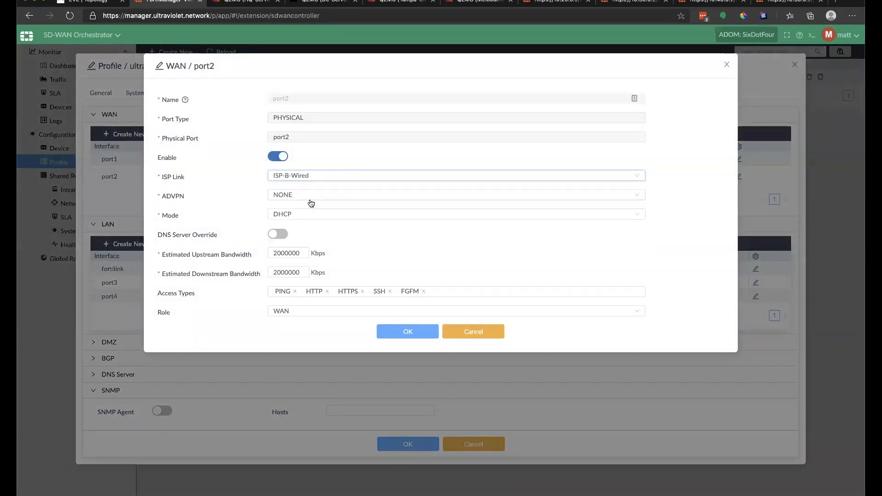
click(309, 197)
click(299, 222)
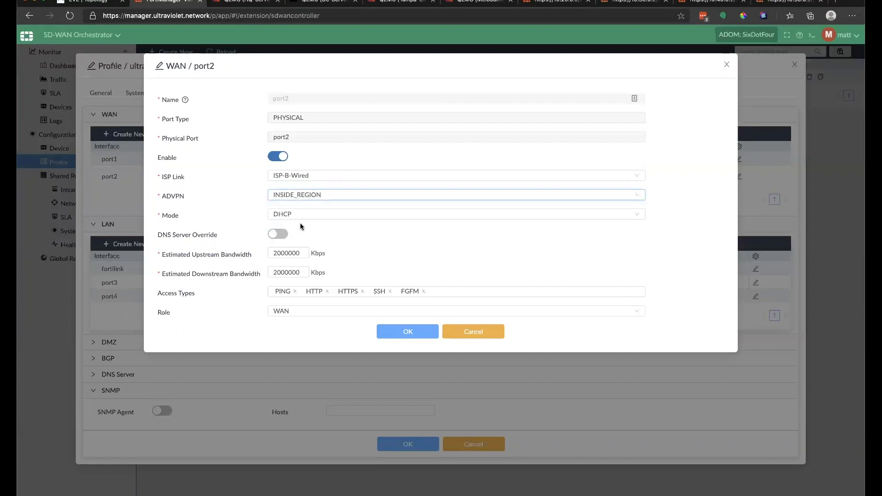
click(309, 216)
click(299, 227)
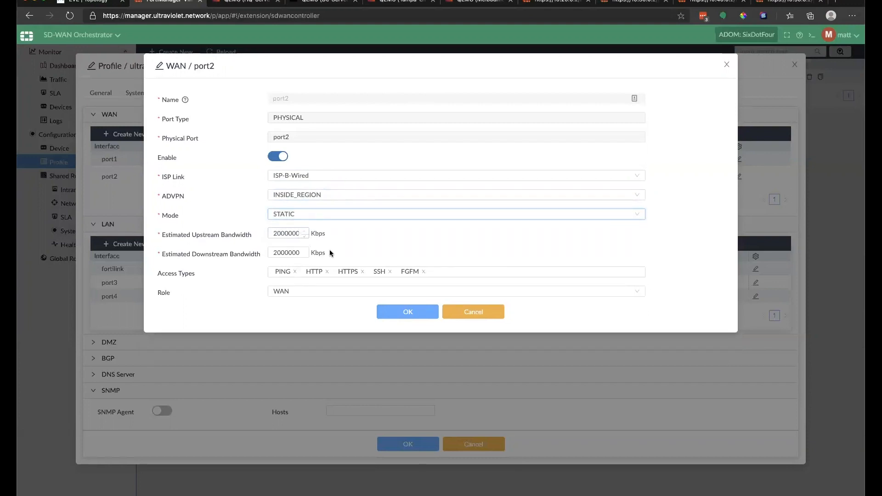
click(326, 271)
click(397, 312)
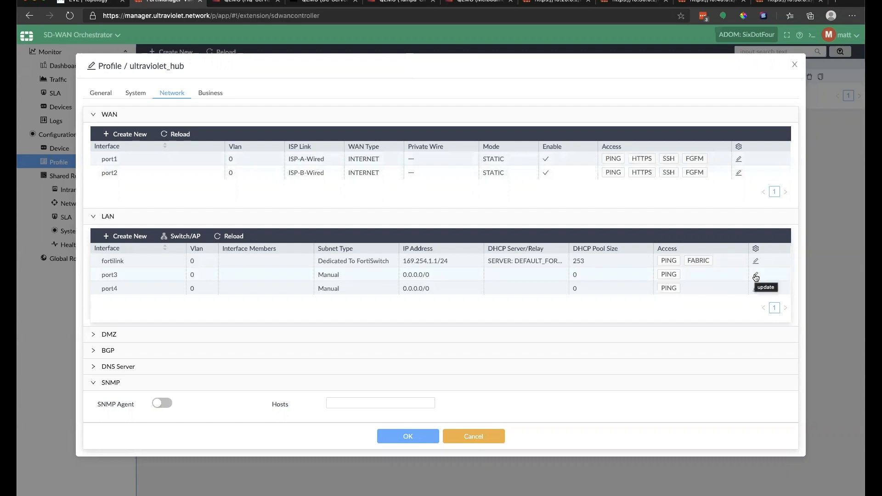
Step: Keep port3's LAN settings unchanged and set the profile's DNS server to UV-RootGate
click(754, 277)
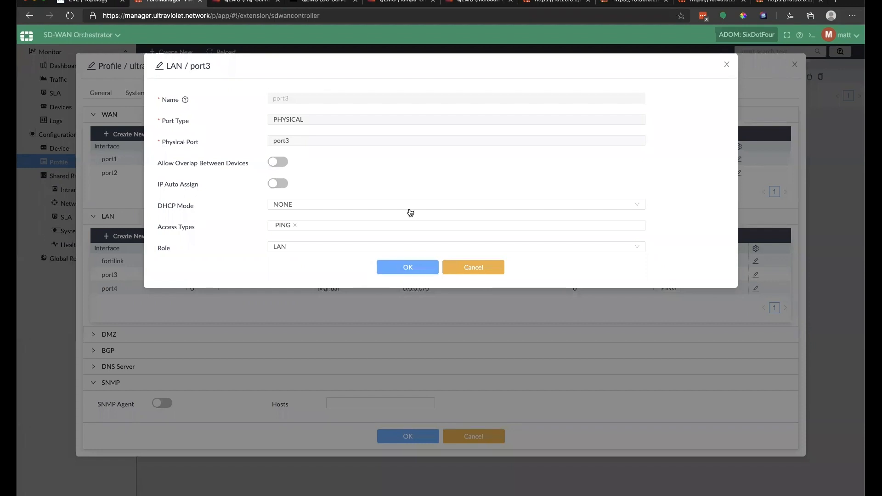
click(406, 270)
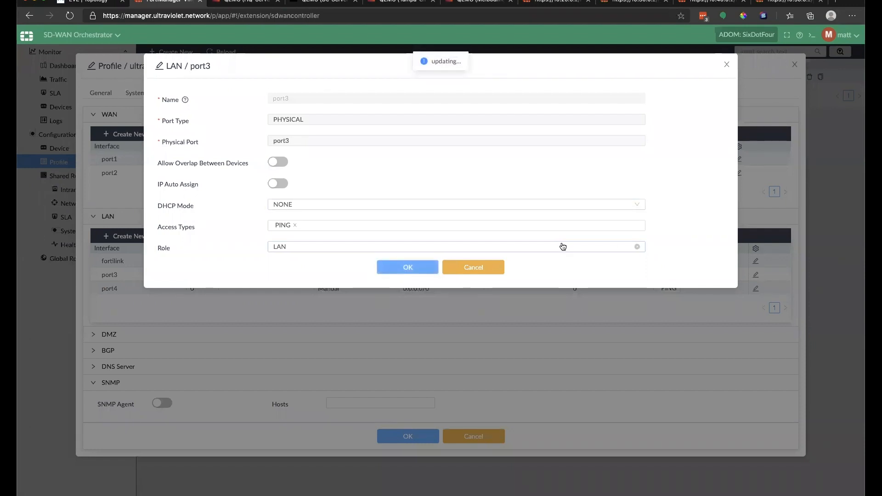
click(408, 271)
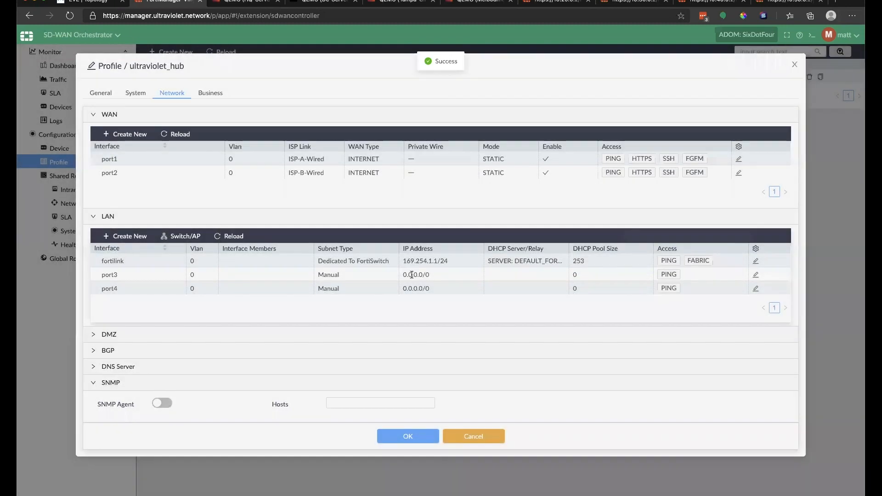
click(96, 367)
click(244, 388)
click(236, 402)
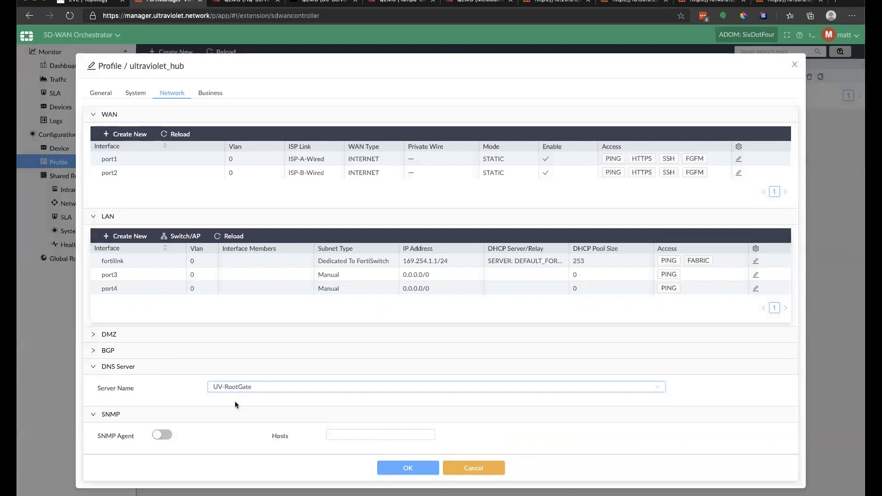
Step: Review the BGP Local AS and Router ID options and the DMZ section without changing them
click(99, 352)
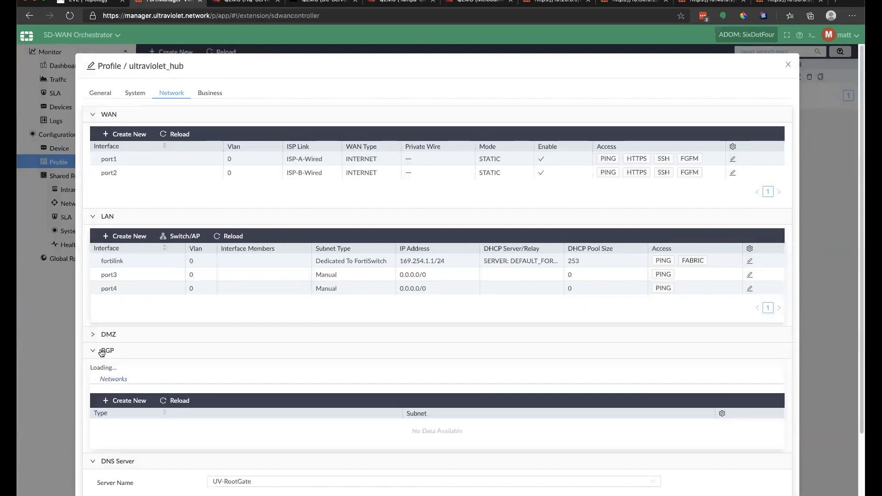
click(95, 350)
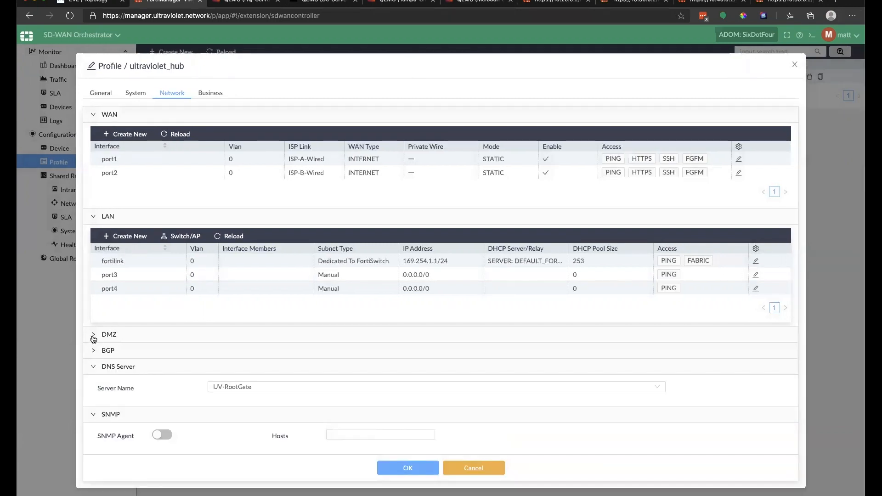
click(93, 350)
click(331, 374)
click(612, 373)
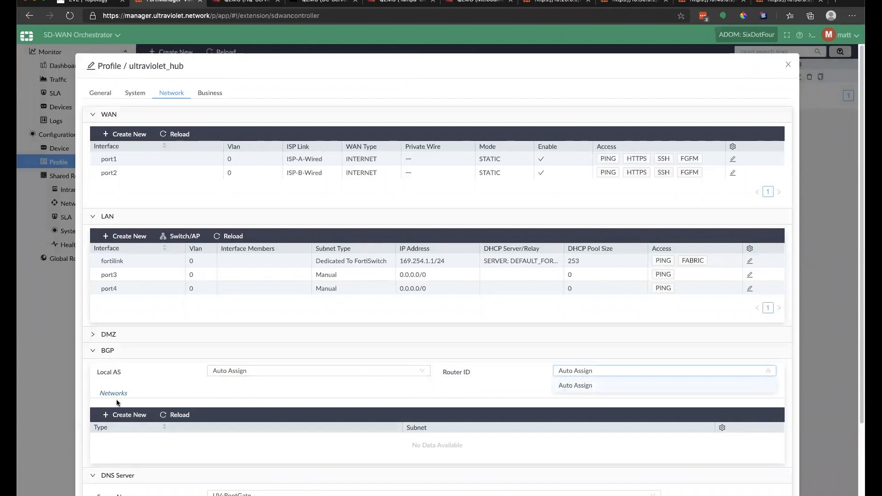
click(99, 351)
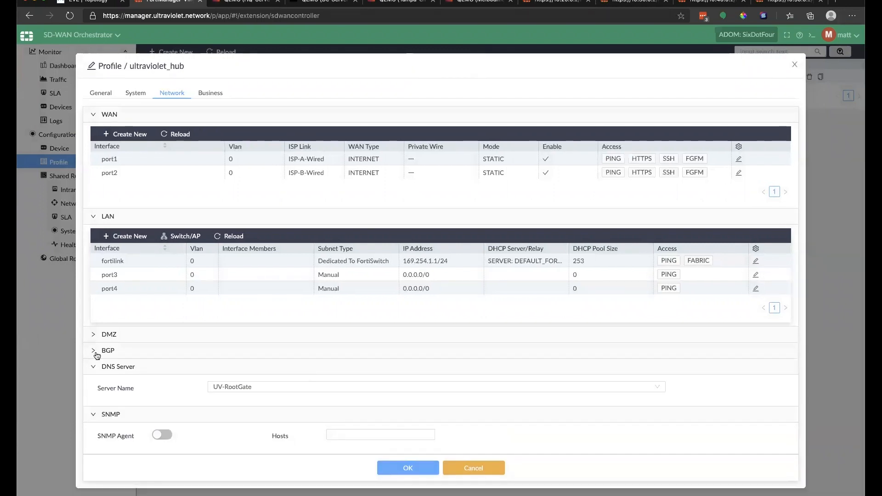
click(98, 367)
click(94, 336)
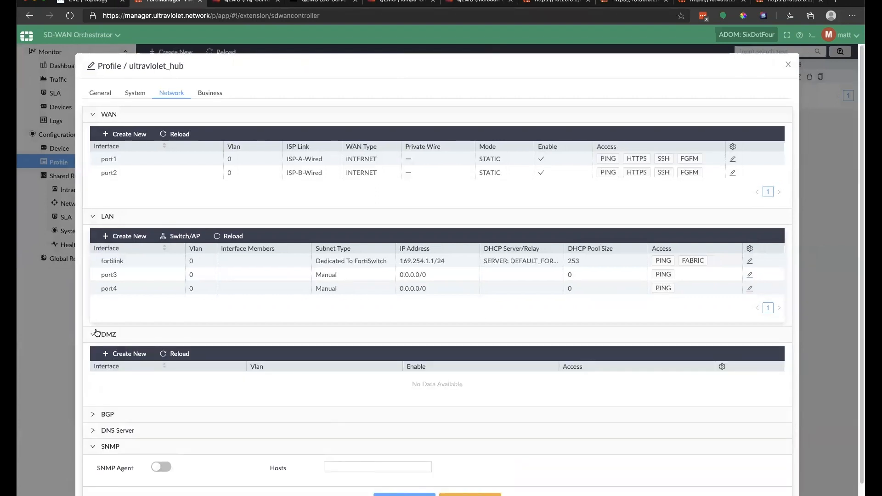
click(94, 334)
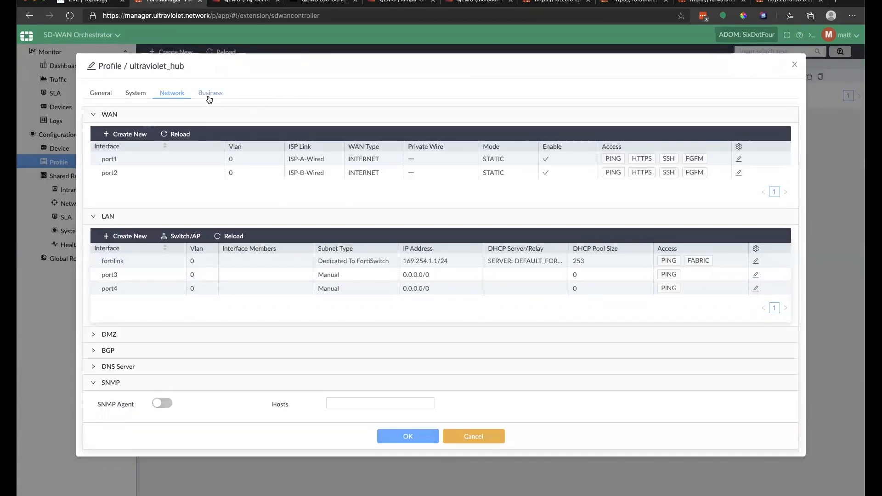
click(209, 92)
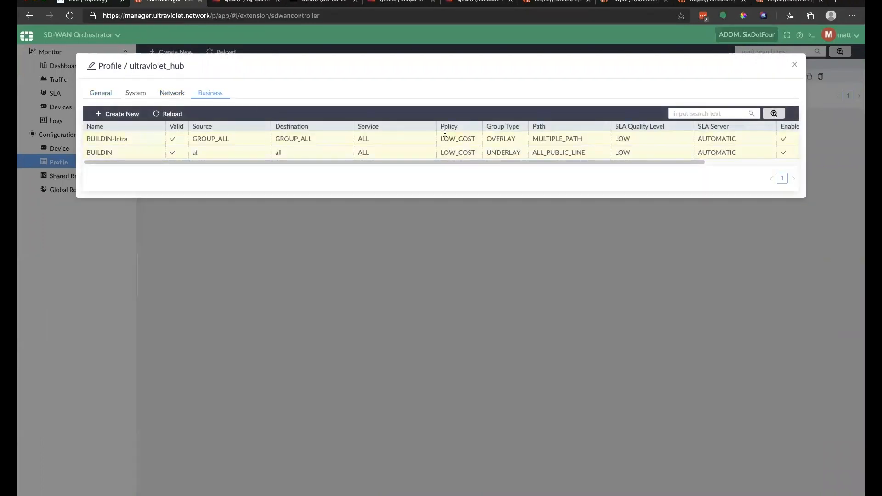
Step: Start a new business rule for the ultraviolet_hub profile
click(115, 114)
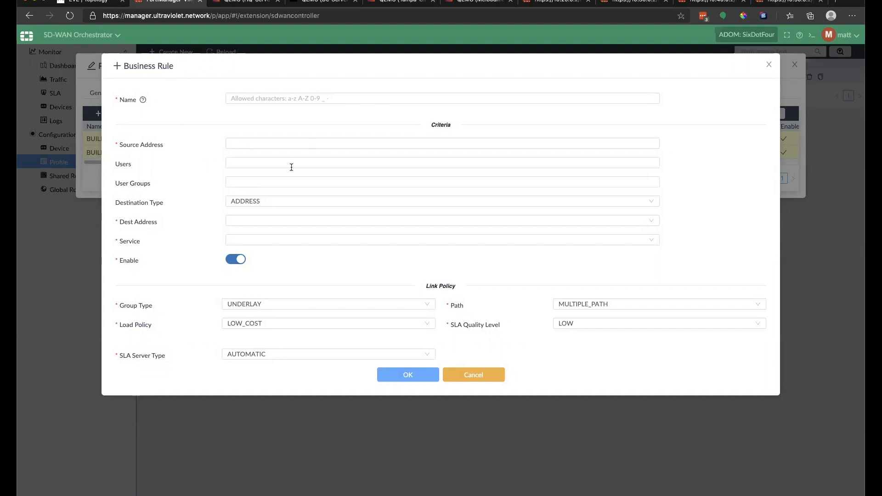
click(248, 141)
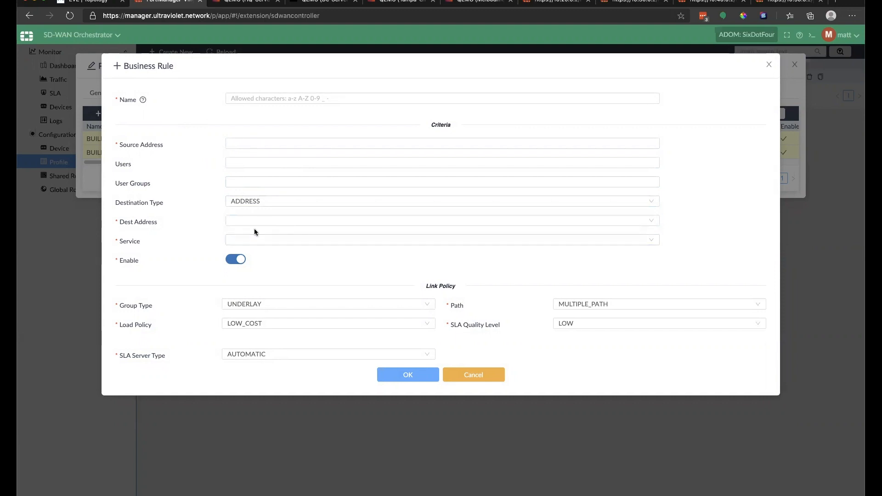
click(293, 307)
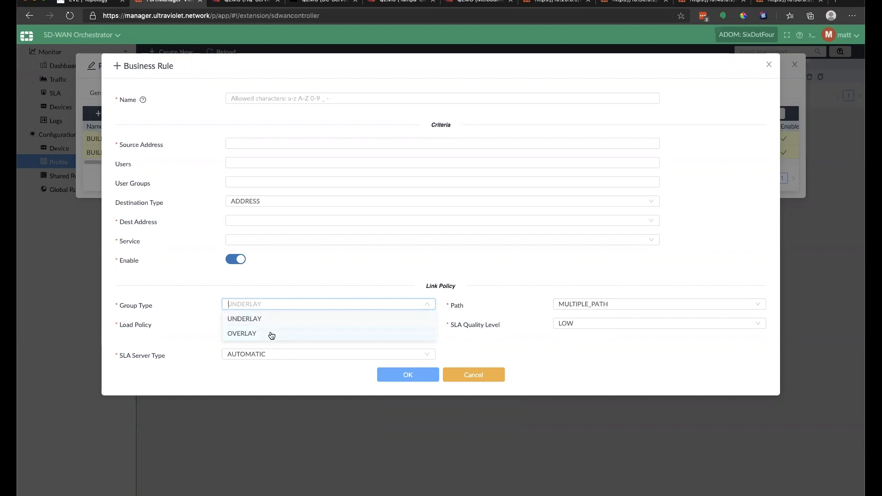
click(456, 351)
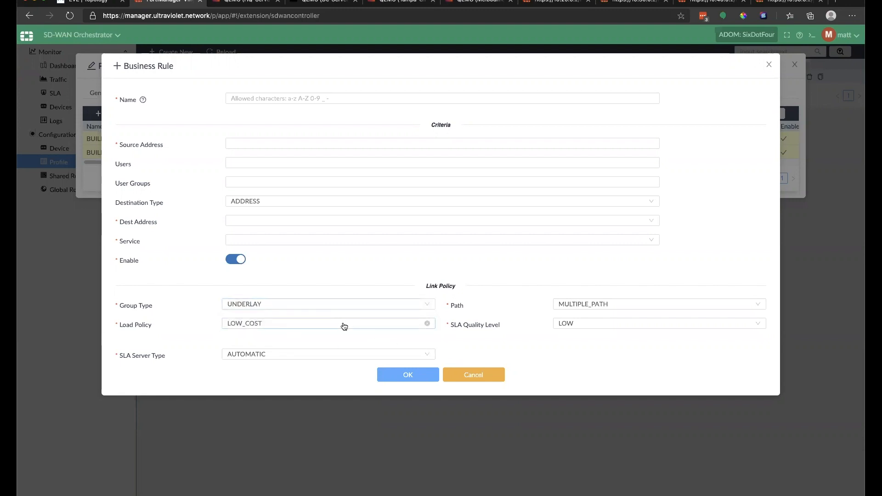
click(344, 323)
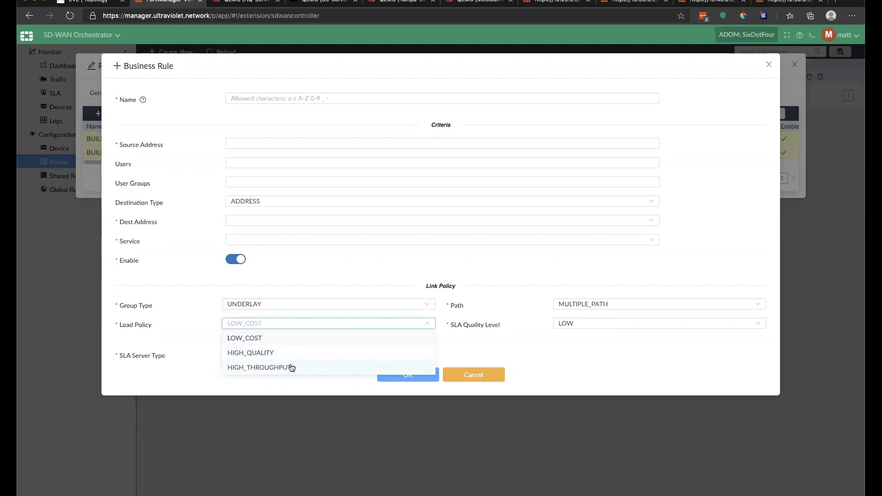
click(594, 328)
click(593, 328)
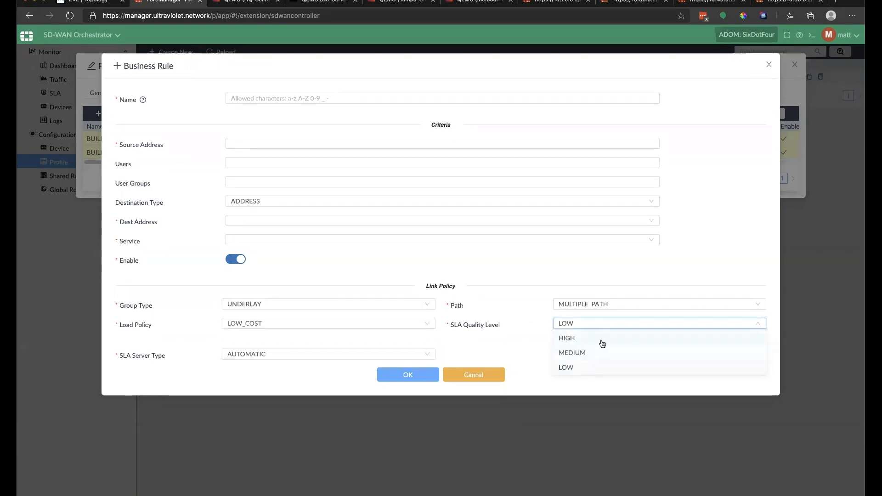
click(609, 304)
drag(534, 303, 509, 321)
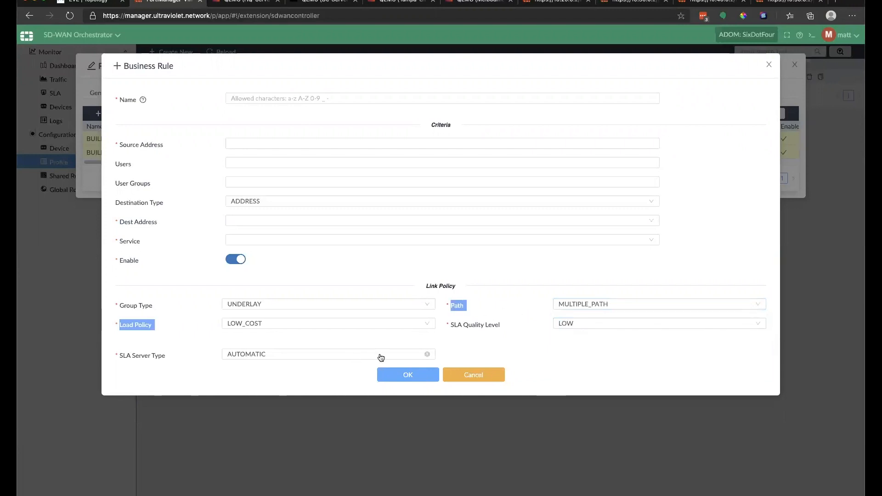
click(443, 341)
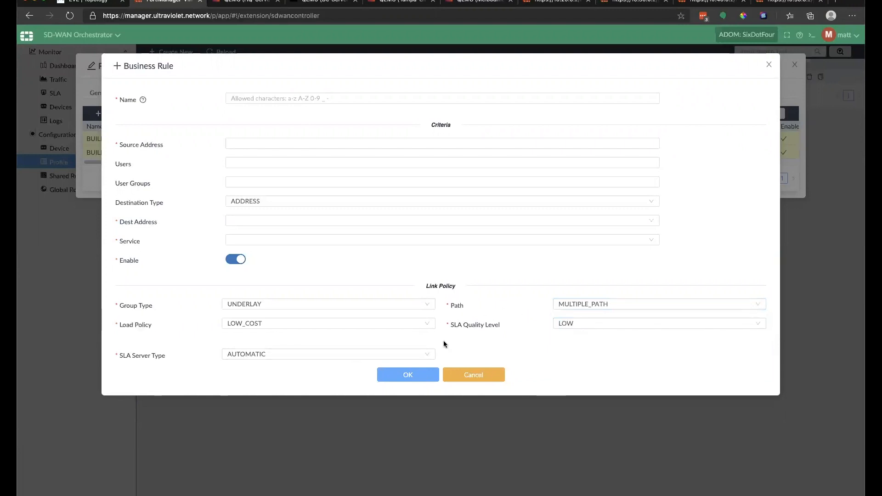
click(332, 357)
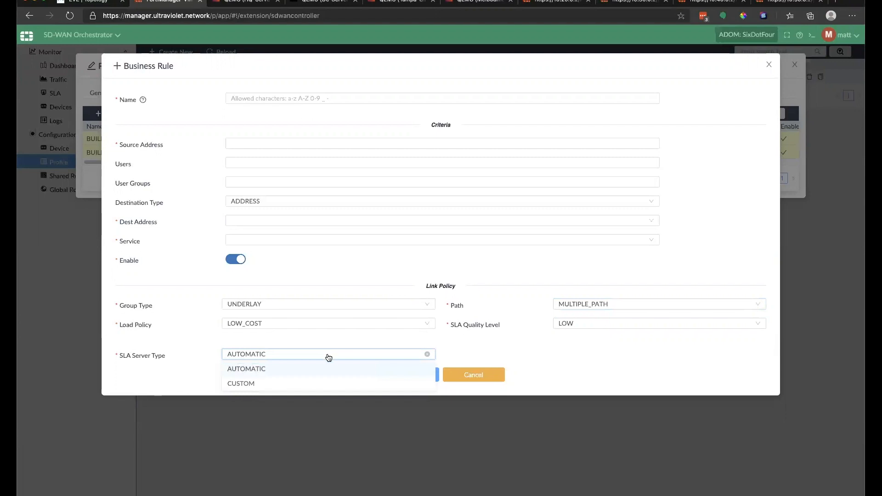
click(324, 384)
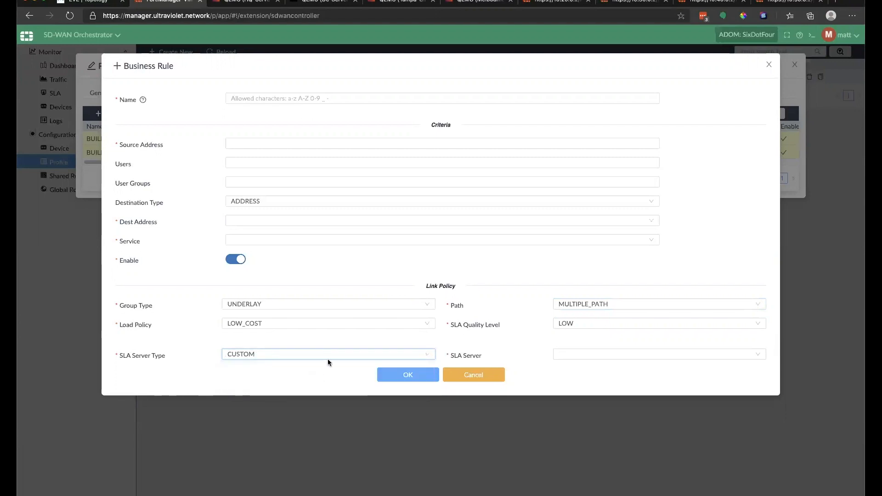
click(604, 354)
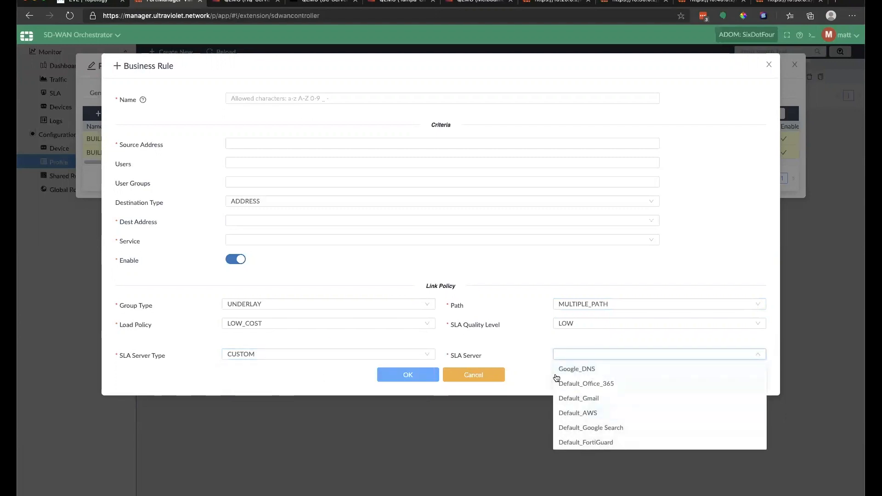
click(388, 354)
click(323, 368)
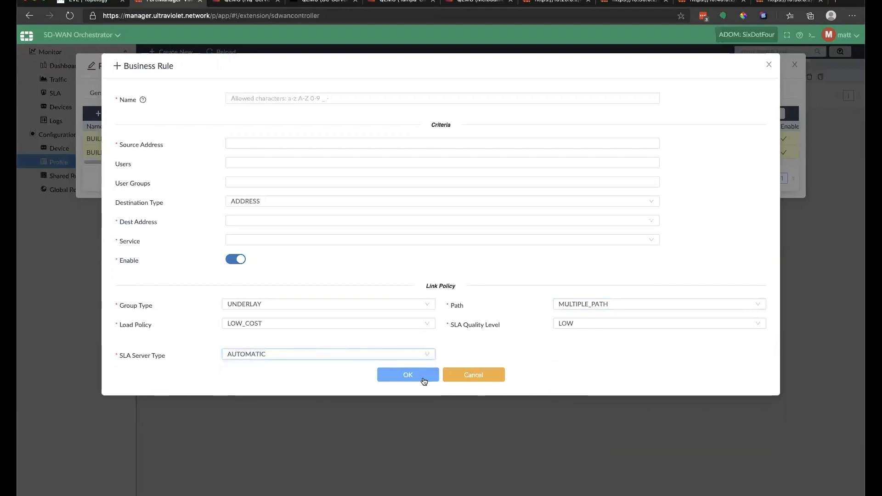
click(469, 375)
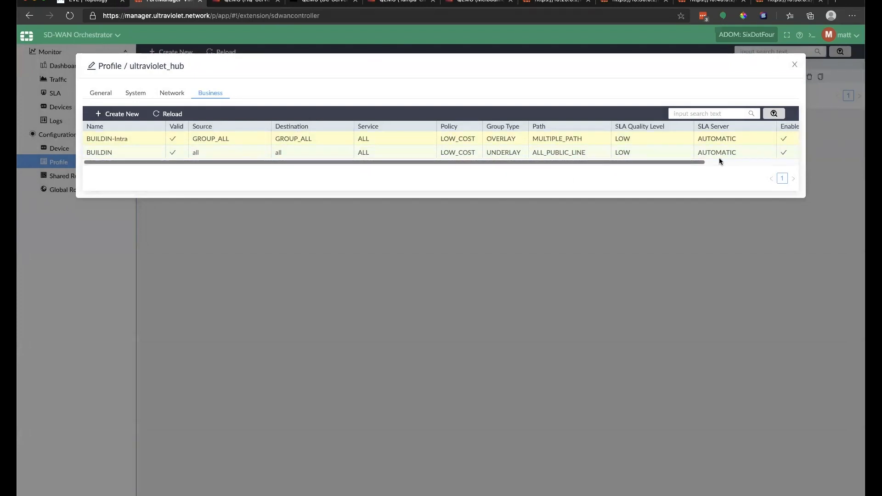
Step: Scroll across all columns of the built-in business rules, then close the ultraviolet_hub profile
drag(646, 163, 758, 161)
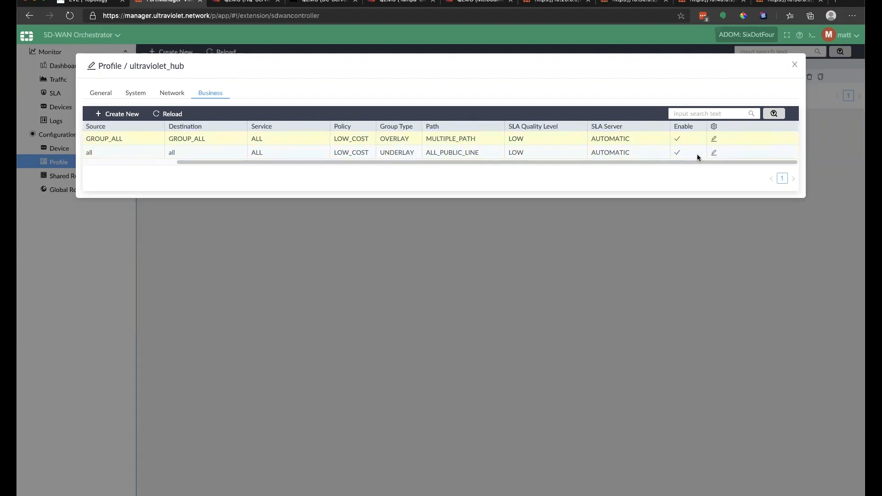
drag(611, 162, 414, 160)
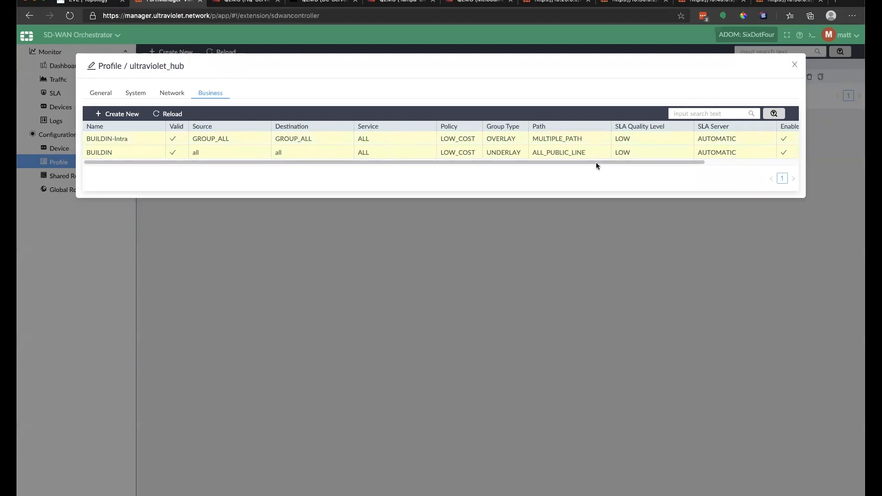
drag(596, 163, 717, 162)
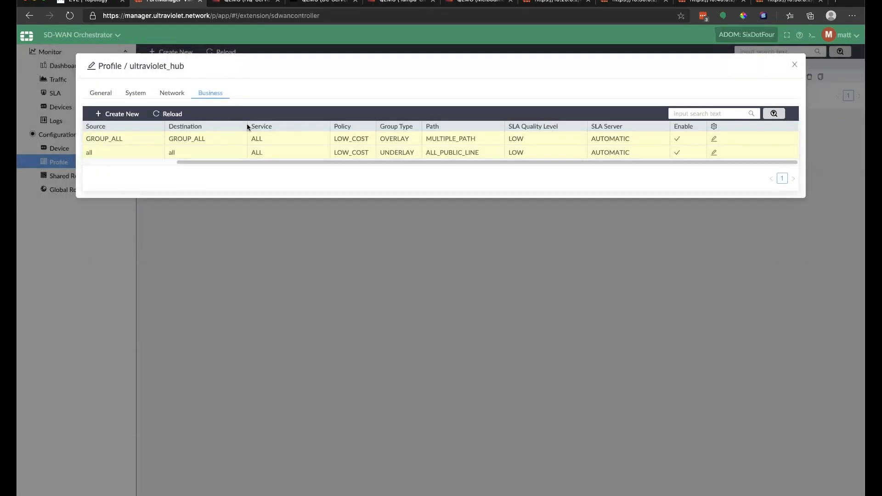
scroll(175, 164, left, 4)
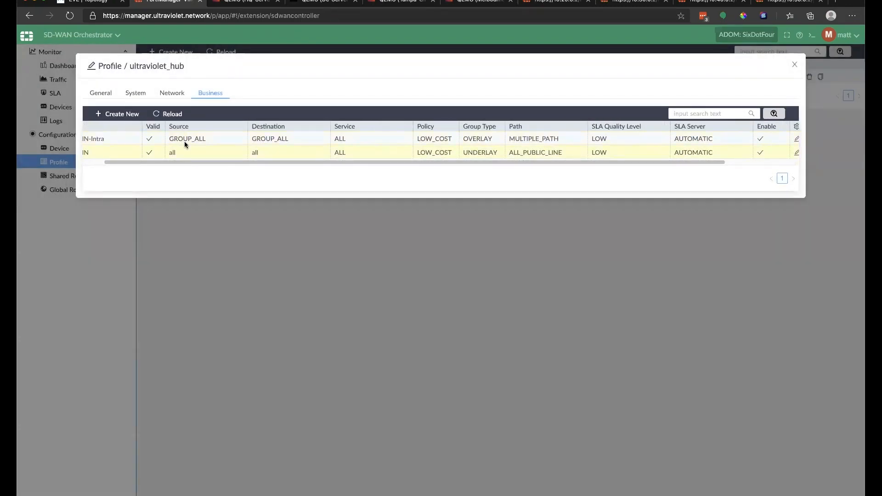
scroll(472, 170, left, 3)
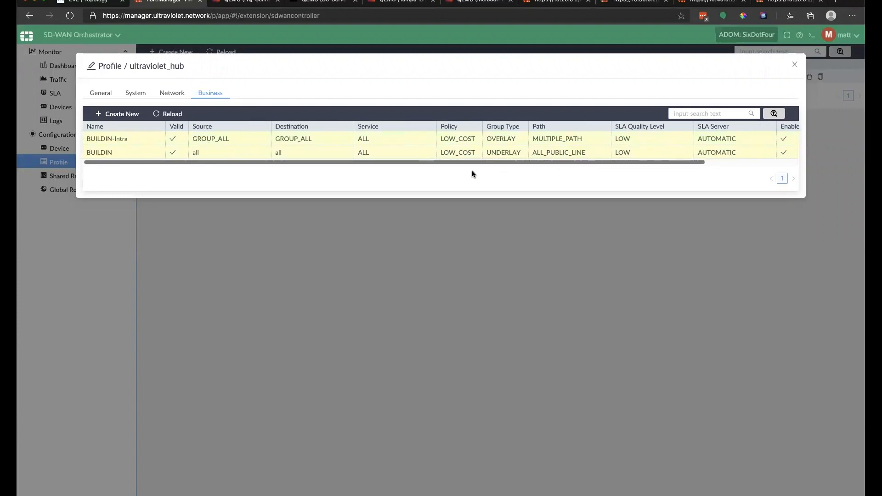
click(793, 68)
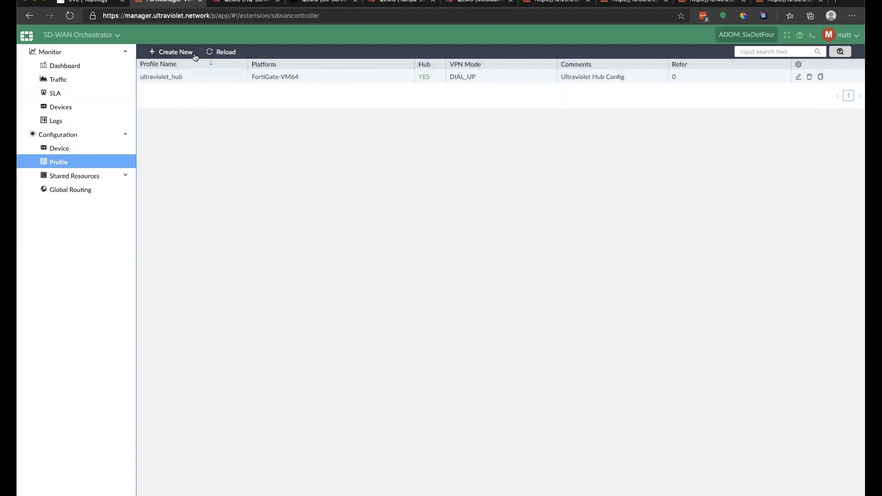
Step: Create a new profile named ultraviolet_edge with DIAL_UP VPN mode and 4 ports
click(165, 52)
click(248, 119)
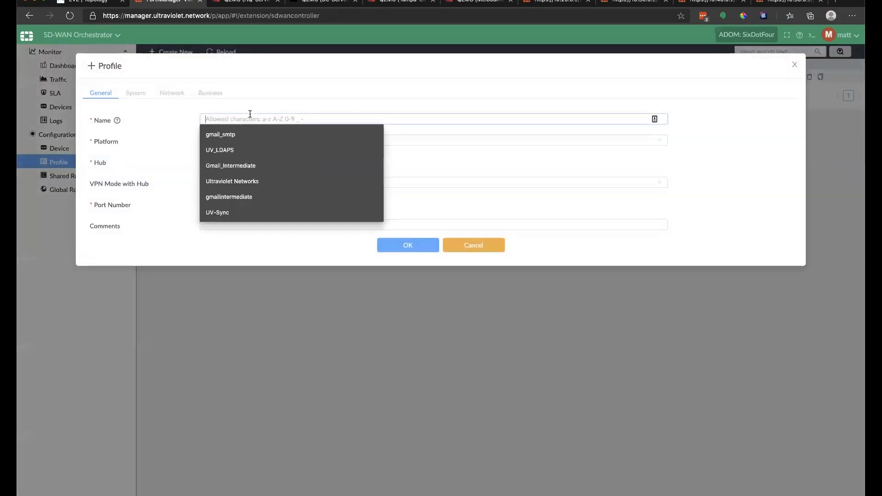
text(ultra)
text(violet)
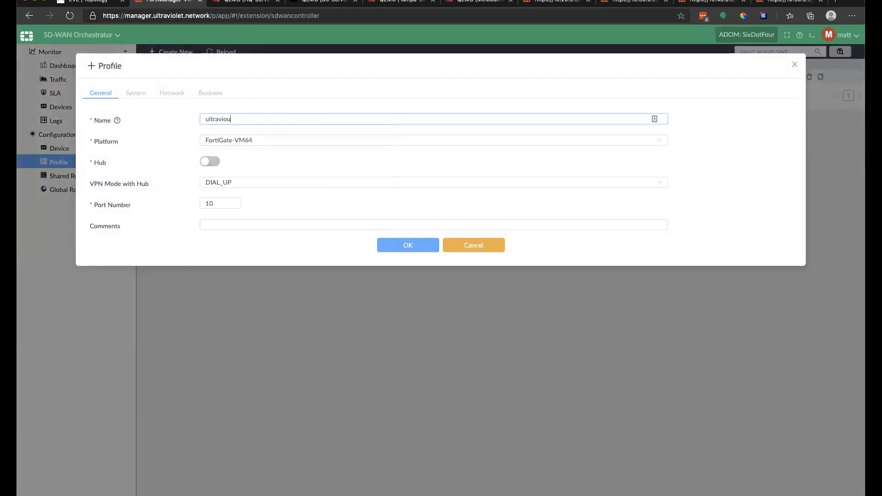
text(_edge)
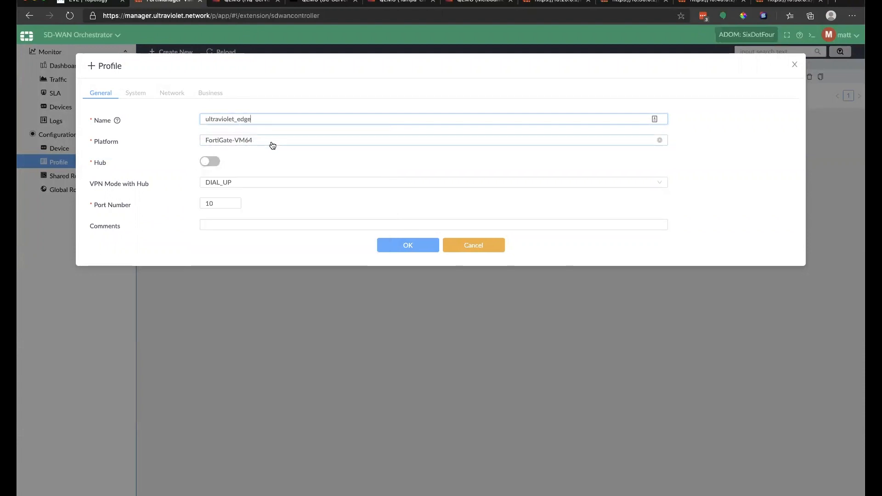
click(238, 185)
click(238, 212)
click(219, 202)
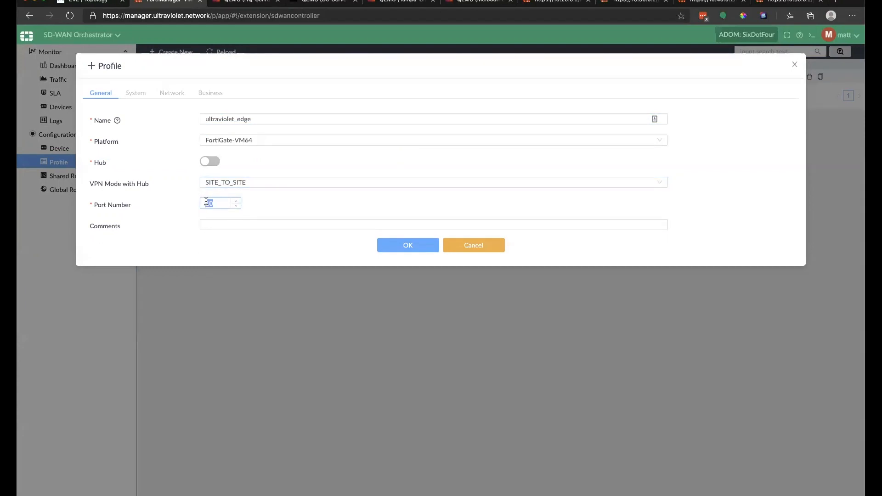
click(271, 184)
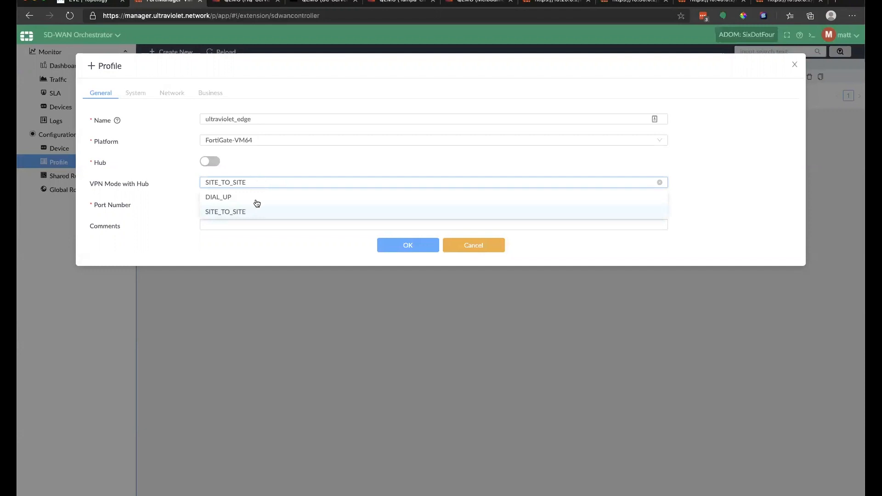
click(252, 197)
drag(215, 203, 175, 203)
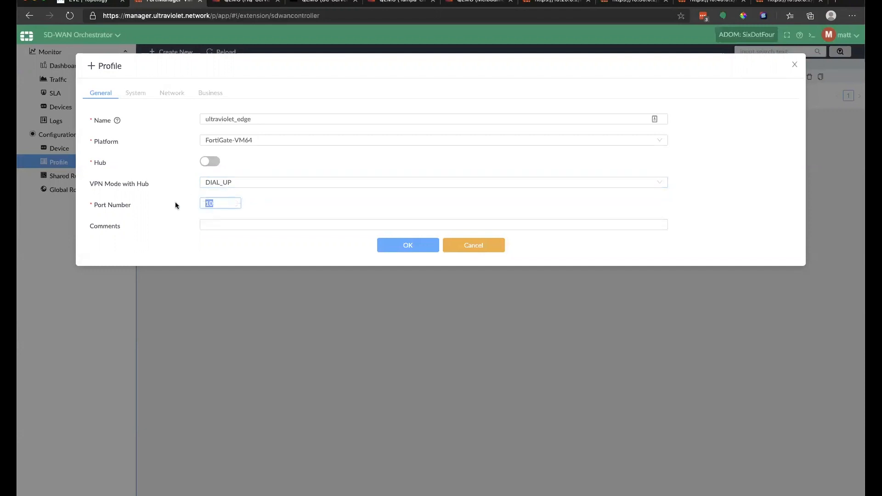
text(4)
Step: Add the comment 'Ultraviolet Spoke config' and save the profile
click(257, 224)
click(260, 254)
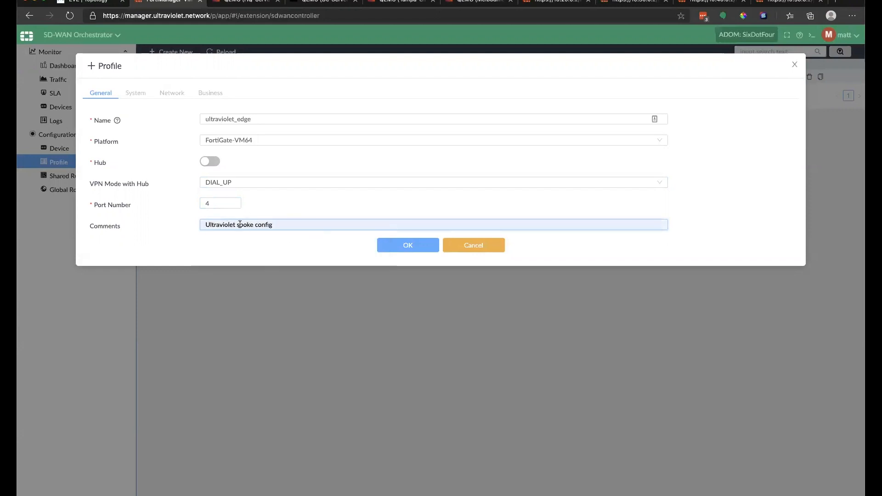
key(BackSpace)
text(S)
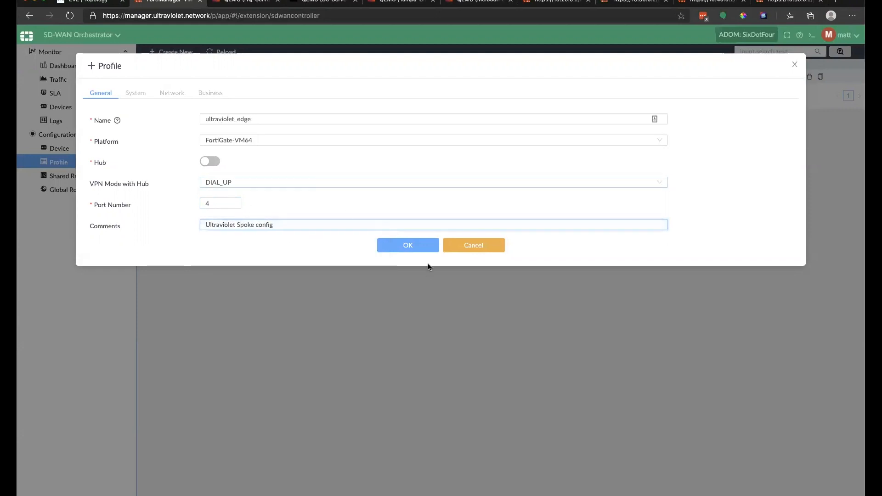
click(405, 248)
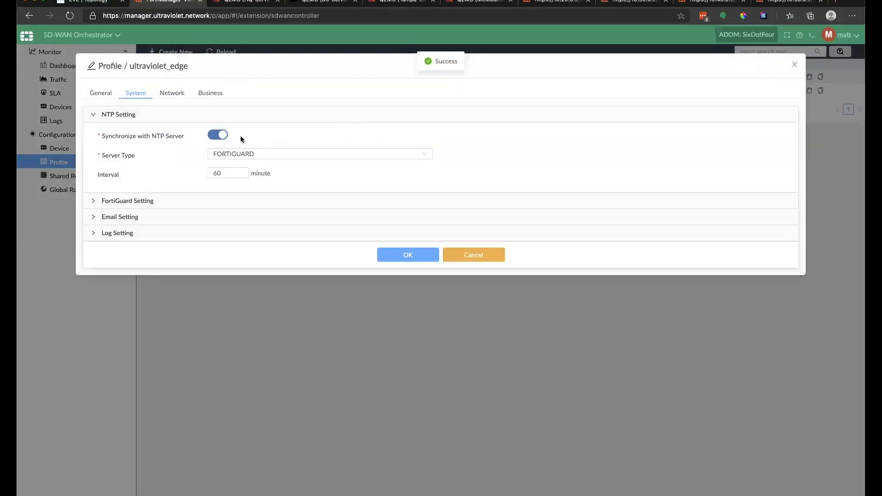
Step: Review ultraviolet_edge's FortiGuard, email and log settings on the System tab
click(93, 202)
click(93, 260)
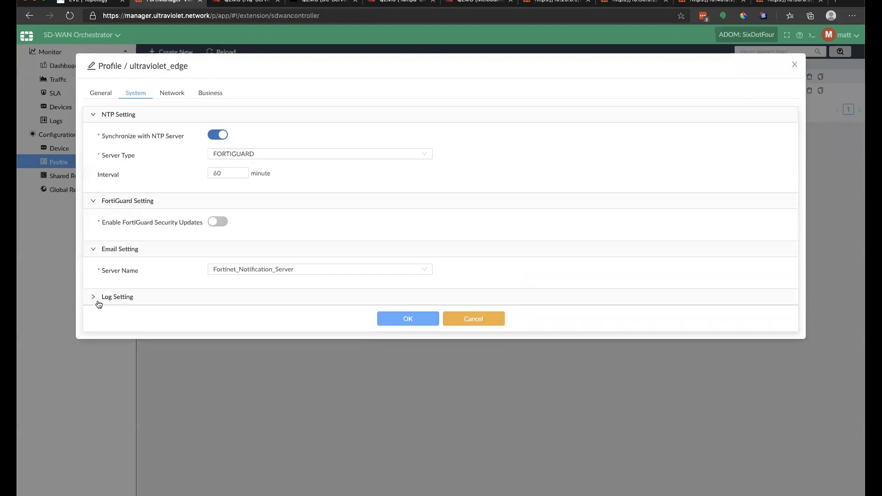
click(94, 298)
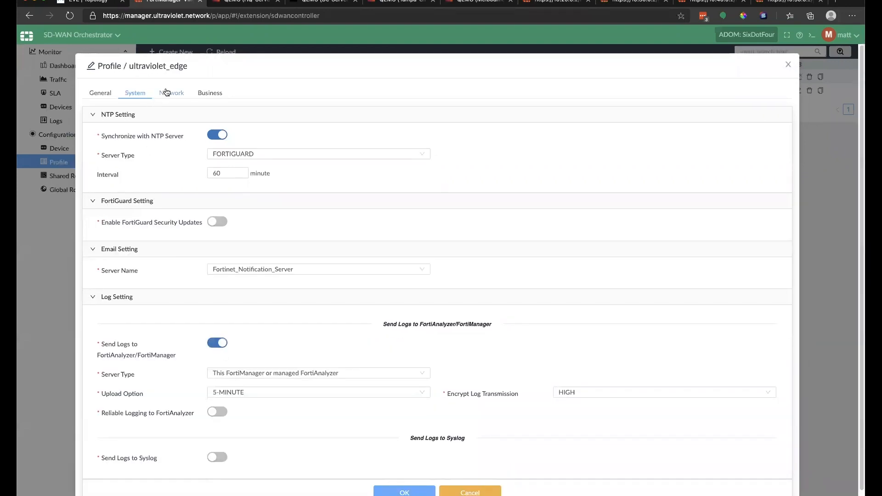
click(166, 92)
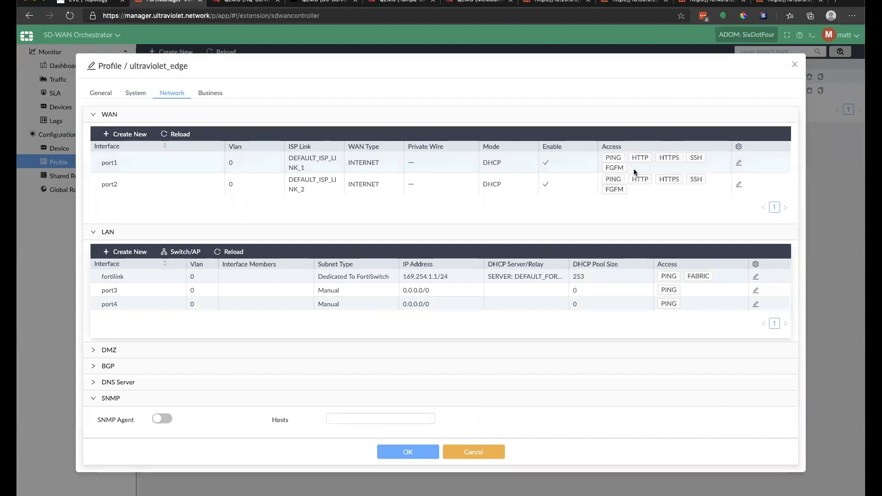
Step: Draft port1's WAN settings with a mismatched ISP-B-Wired hub link, then discard them
double_click(580, 167)
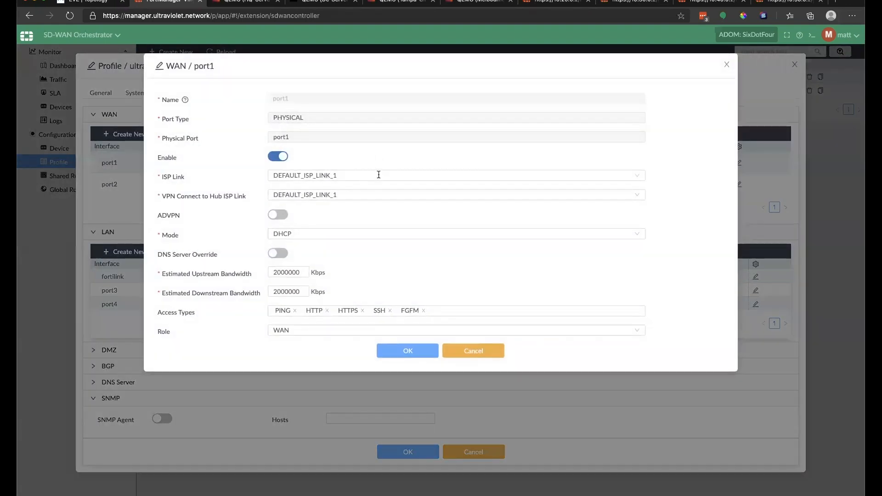
click(379, 178)
click(338, 191)
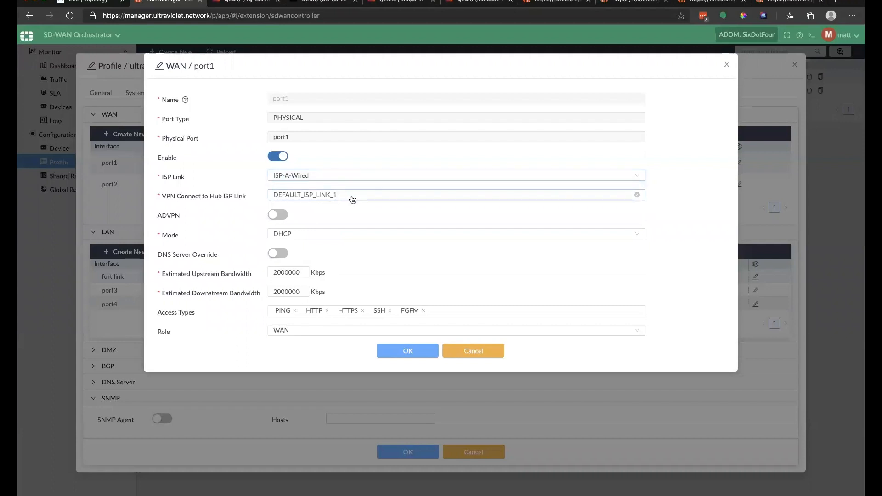
click(352, 199)
click(320, 224)
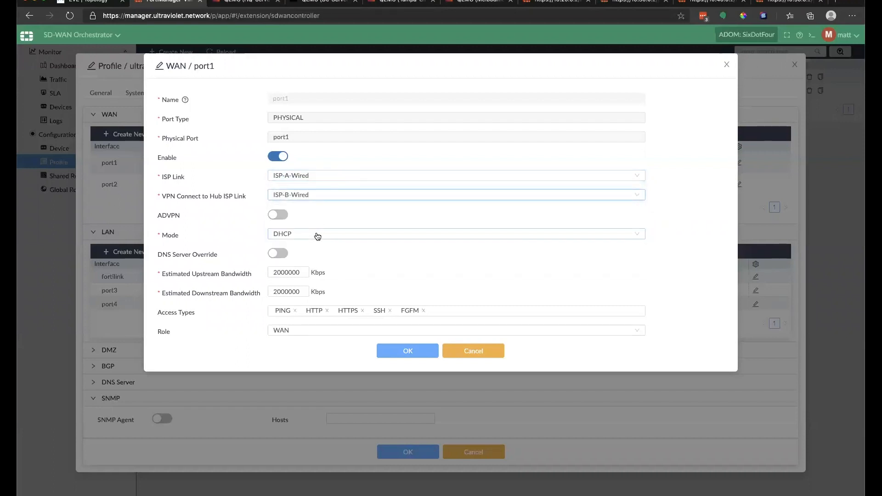
click(316, 237)
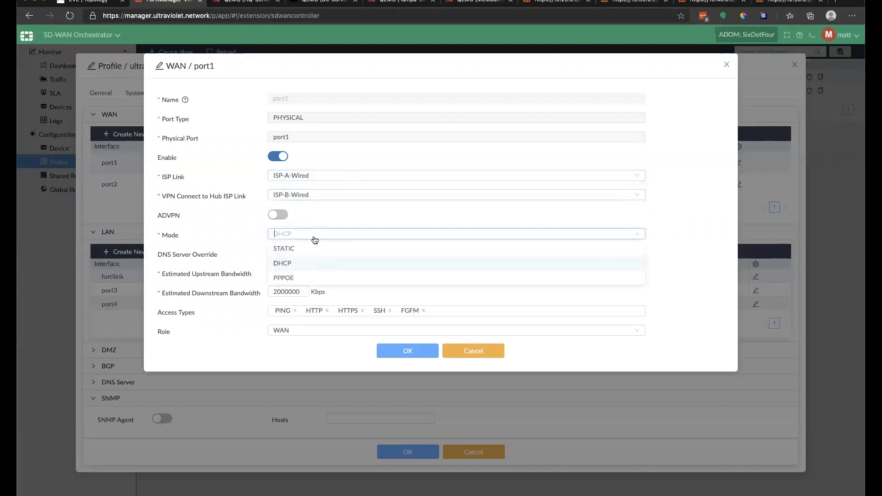
click(289, 249)
click(278, 214)
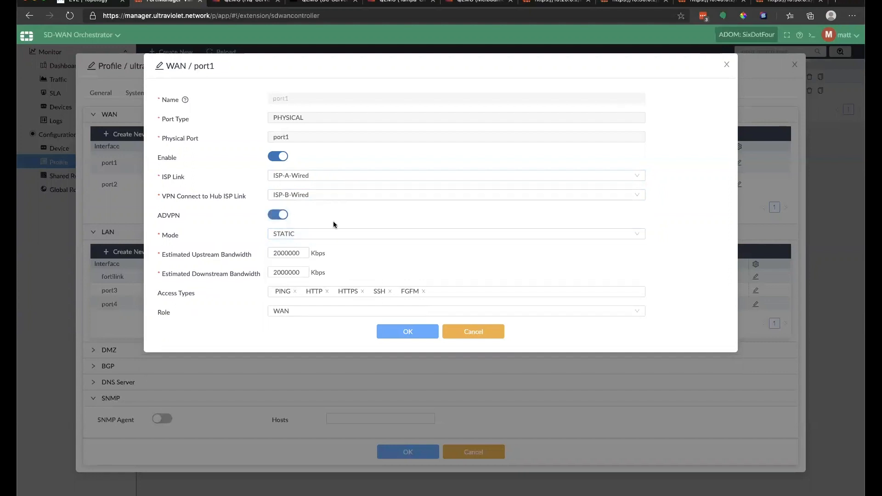
click(326, 291)
click(351, 198)
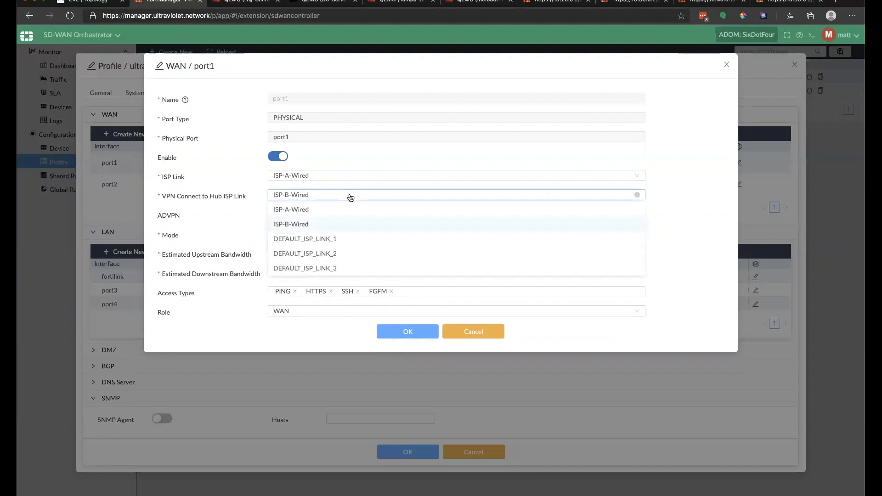
click(459, 324)
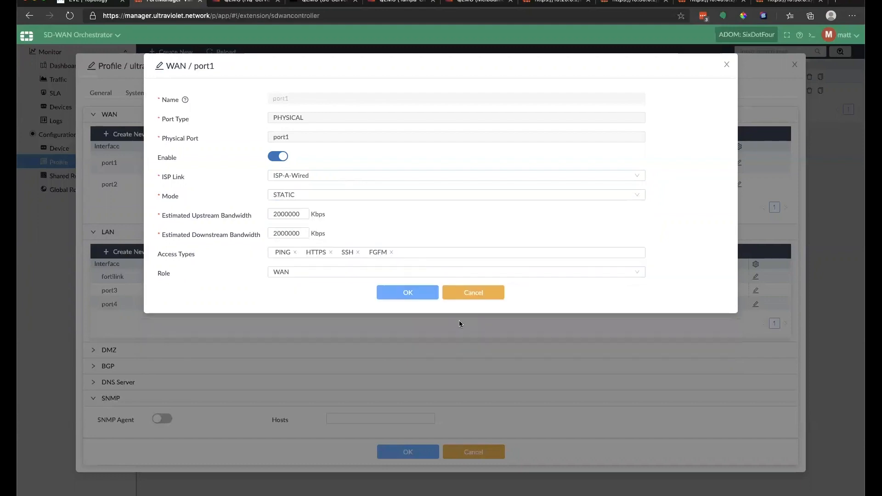
click(459, 324)
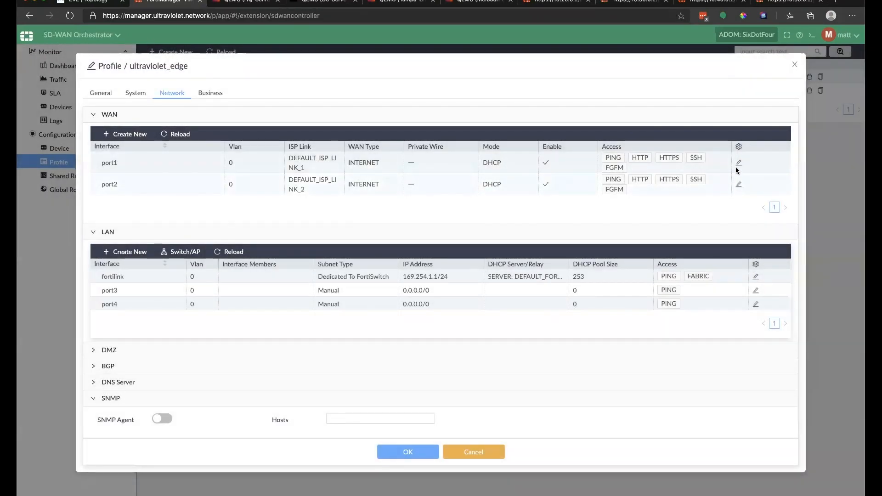
Step: Save port1 with ISP-A-Wired for both links, ADVPN on, STATIC mode and no HTTP
click(739, 163)
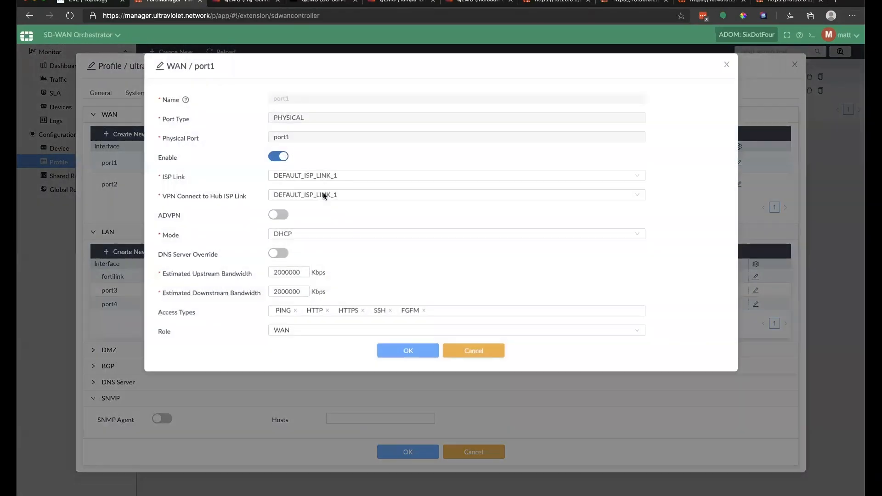
click(374, 175)
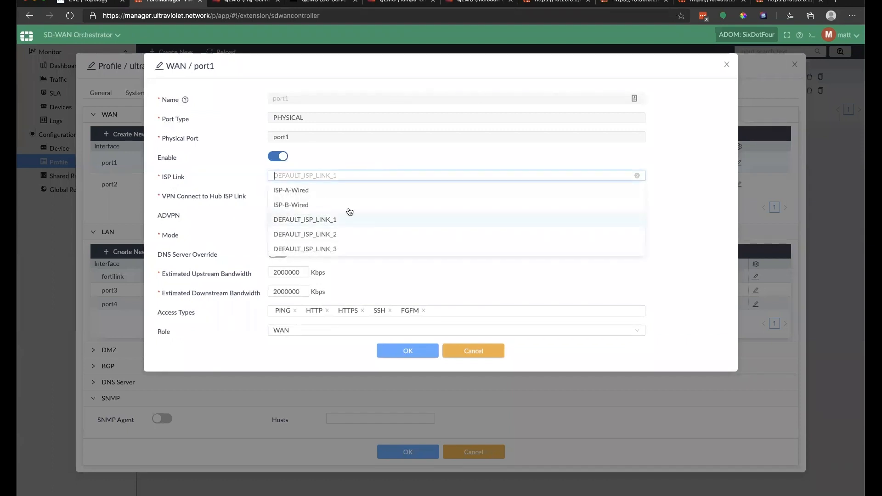
click(326, 190)
click(351, 197)
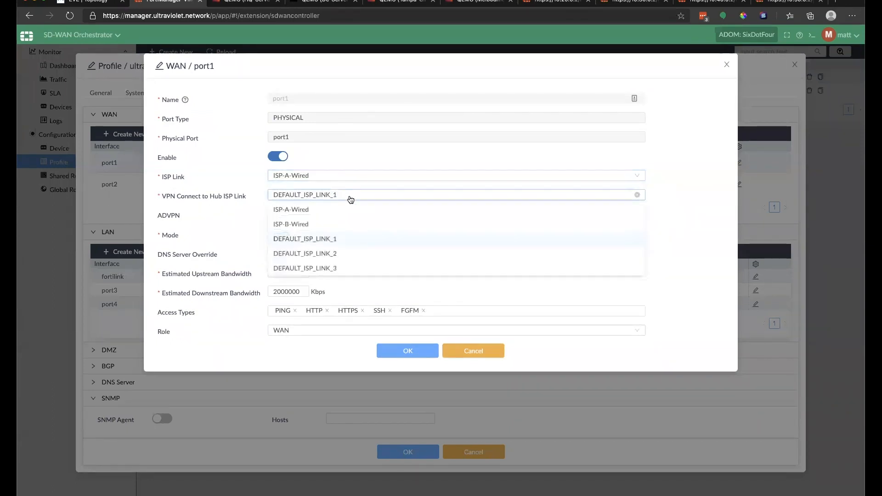
click(320, 210)
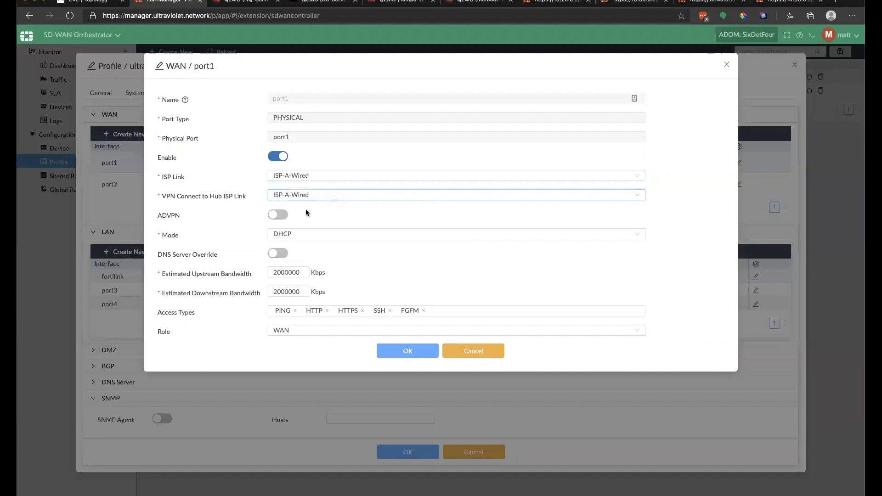
click(277, 215)
click(316, 237)
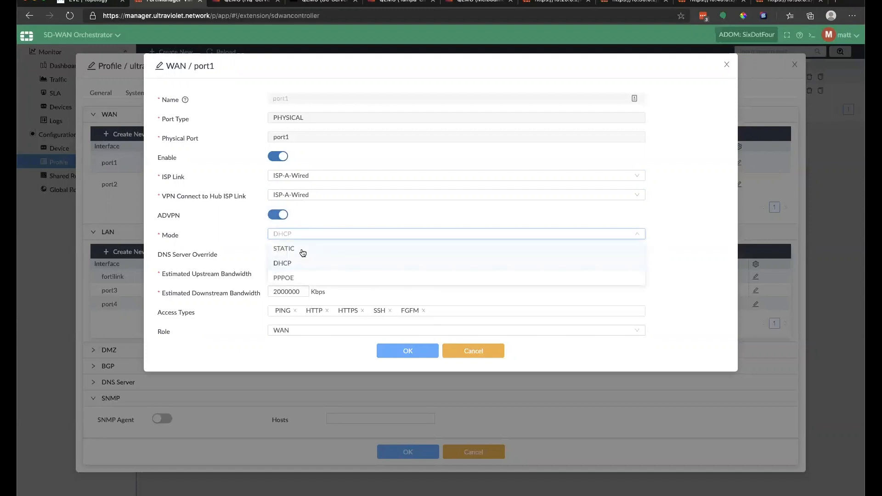
click(303, 253)
click(324, 291)
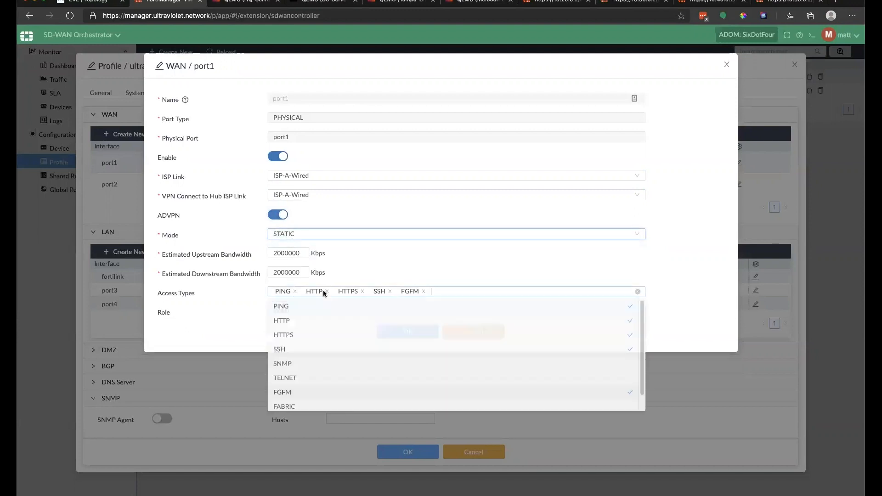
click(327, 291)
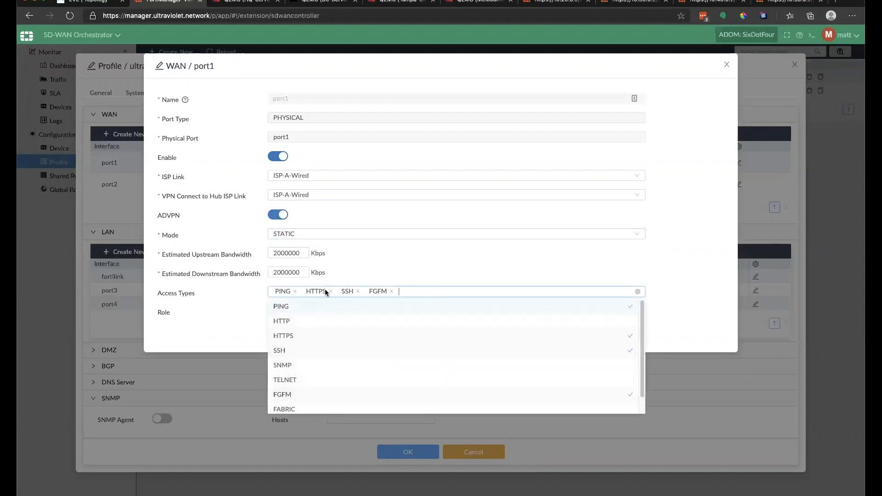
click(420, 252)
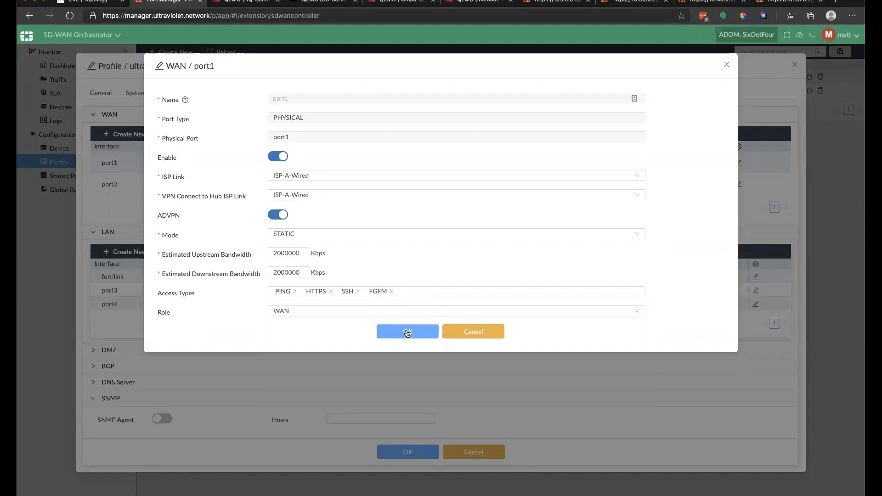
click(407, 333)
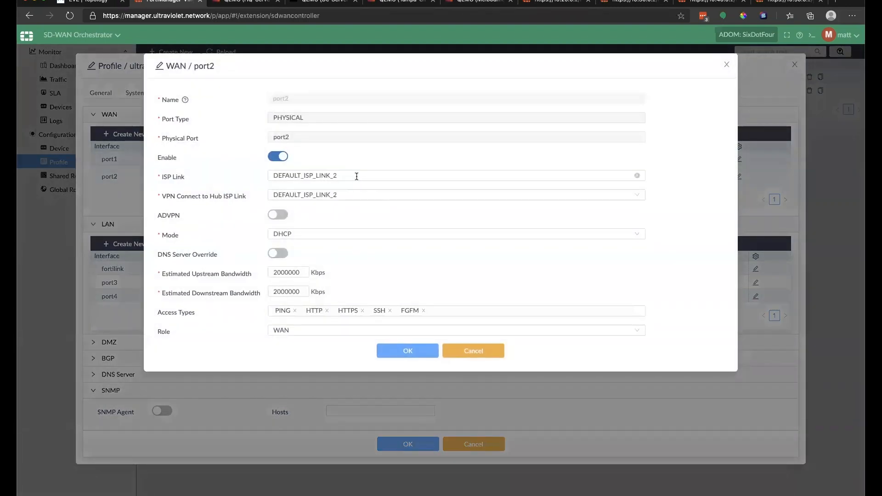
Step: Set port2 to ISP-A-Wired with ADVPN, STATIC mode and no HTTP; saving is rejected
click(352, 176)
click(293, 190)
click(368, 195)
click(324, 208)
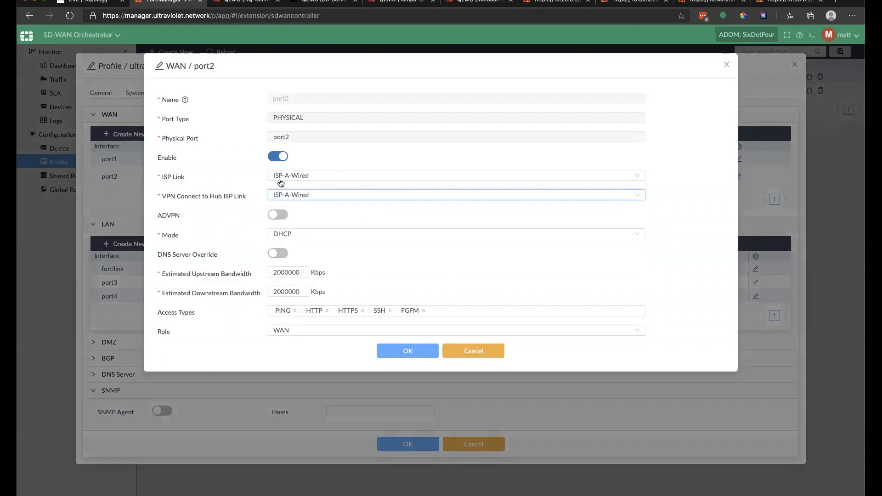
click(276, 216)
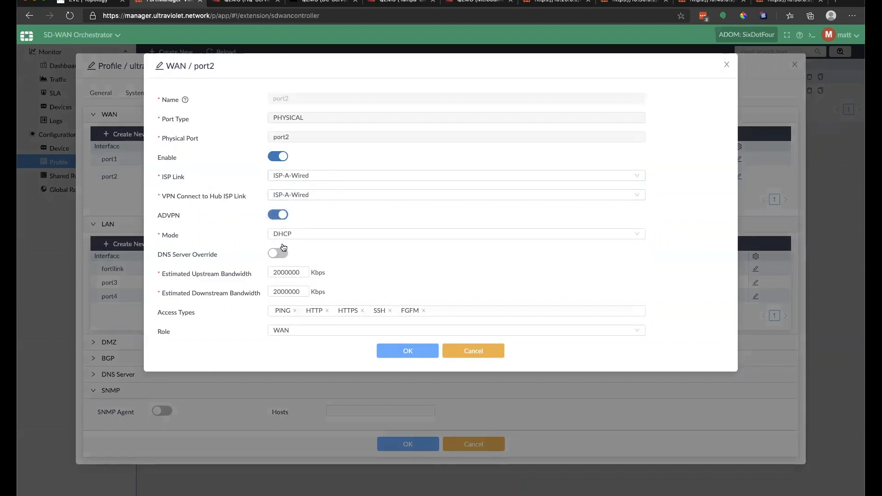
click(295, 235)
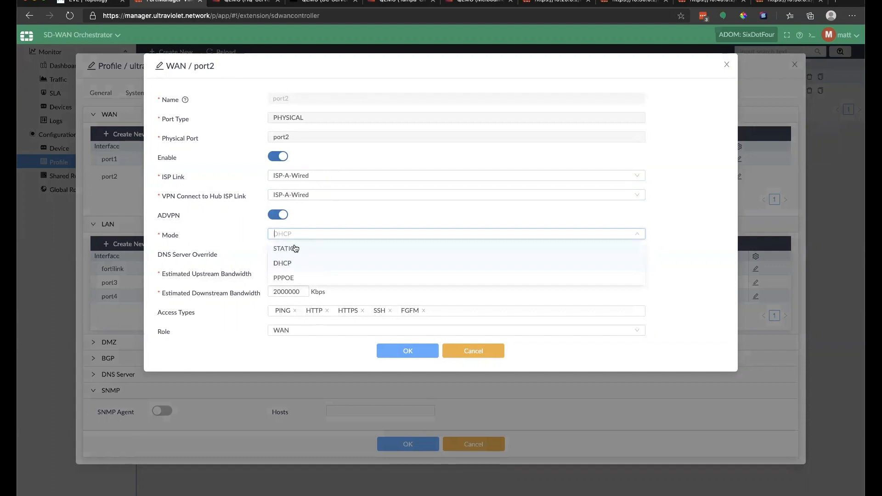
click(290, 249)
click(327, 291)
click(397, 327)
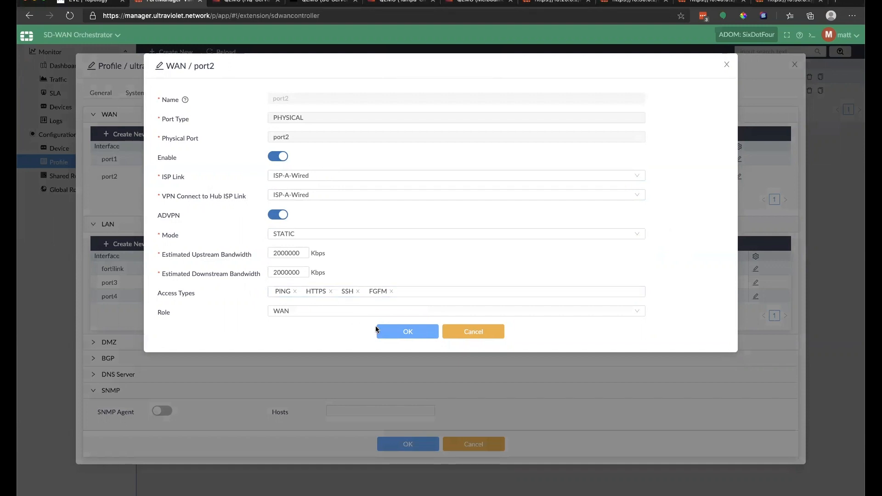
click(390, 328)
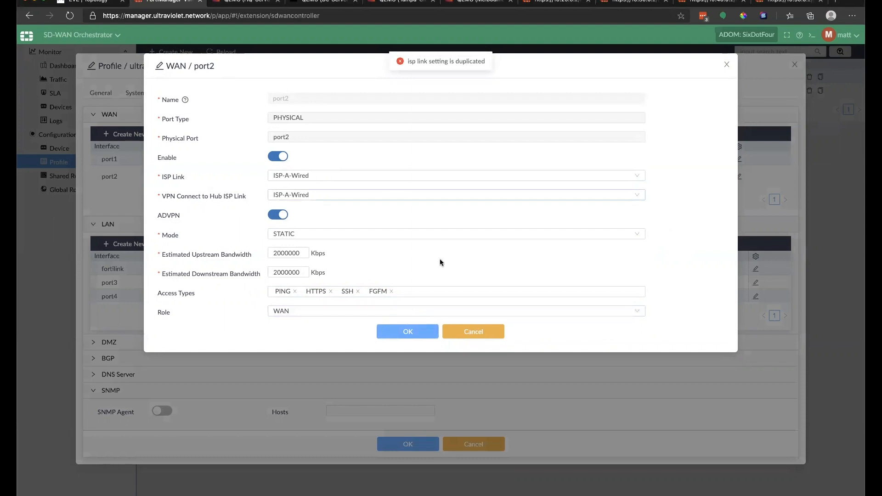
Step: Switch port2's ISP and hub VPN links to ISP-B-Wired and save
click(338, 175)
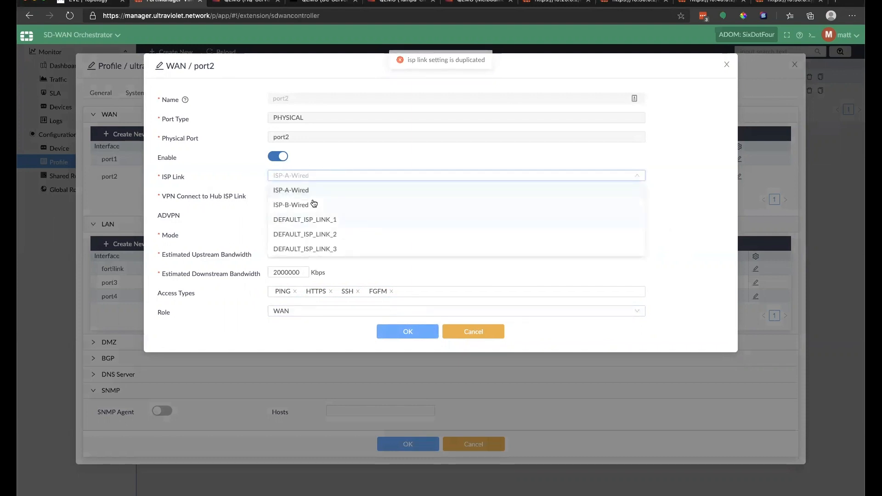
click(335, 204)
click(334, 195)
click(311, 224)
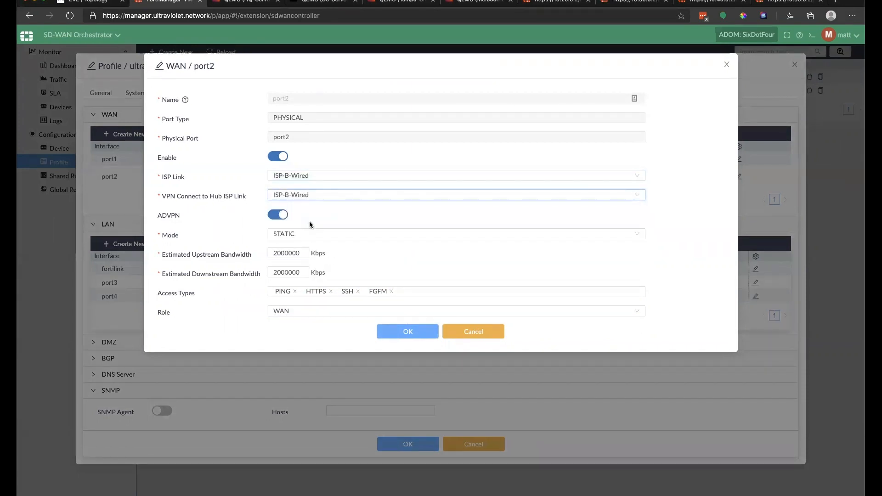
click(407, 331)
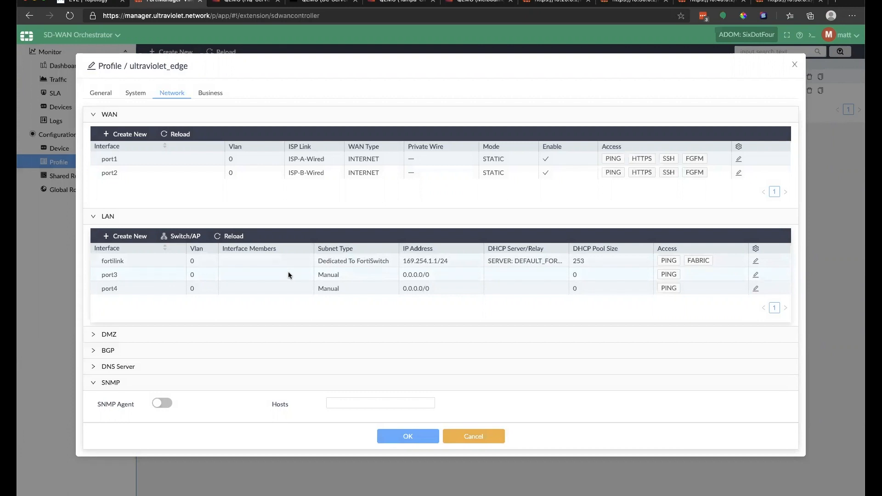
Step: Save ultraviolet_edge, then inspect ultraviolet_hub's WAN port2 and close both without changes
click(420, 442)
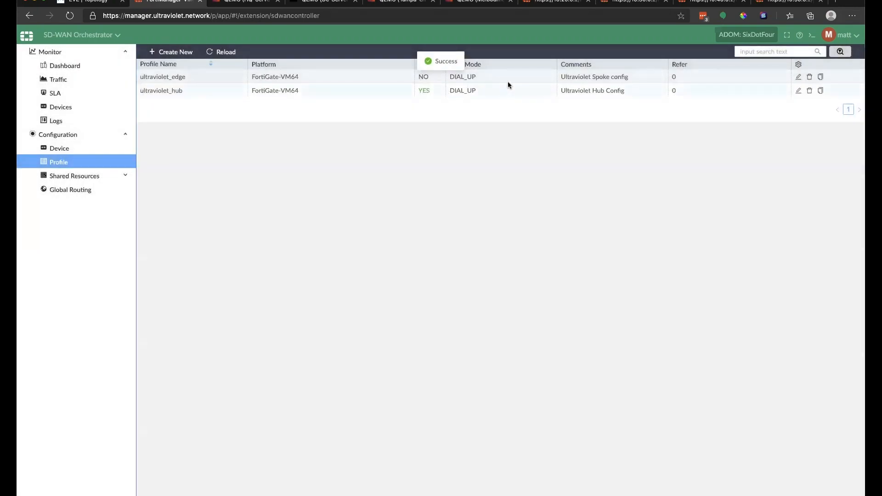
click(798, 91)
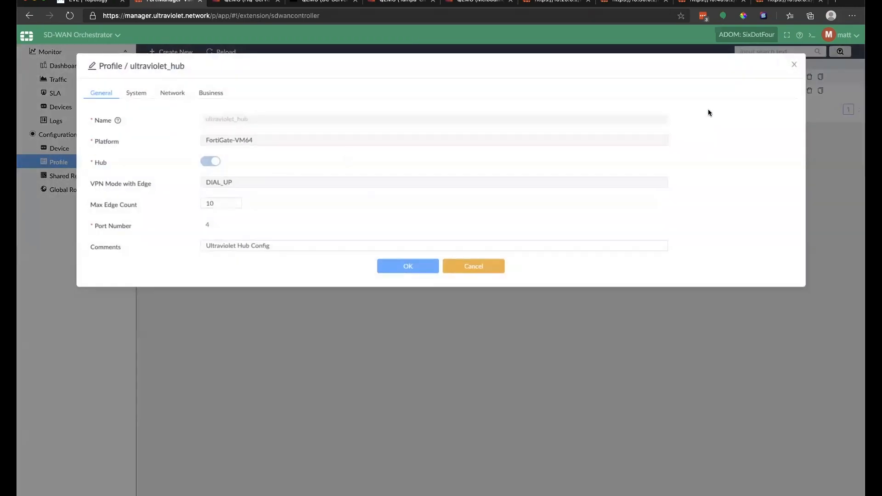
click(177, 94)
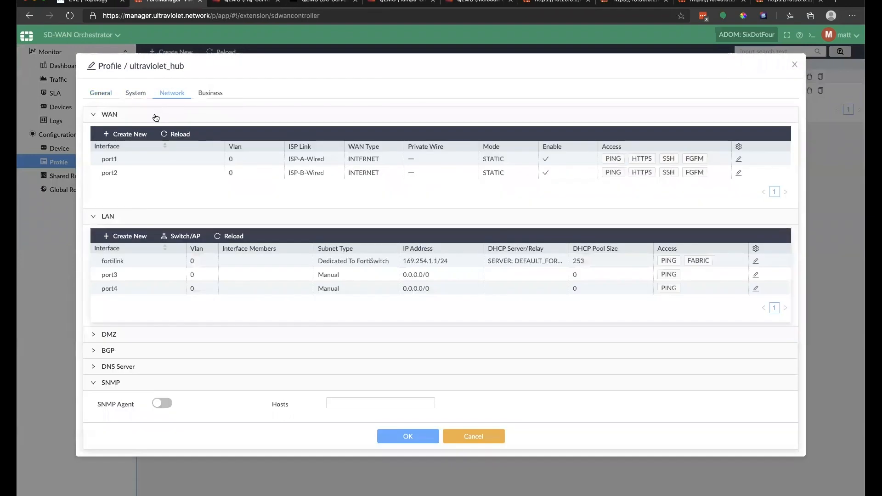
click(178, 115)
click(178, 115)
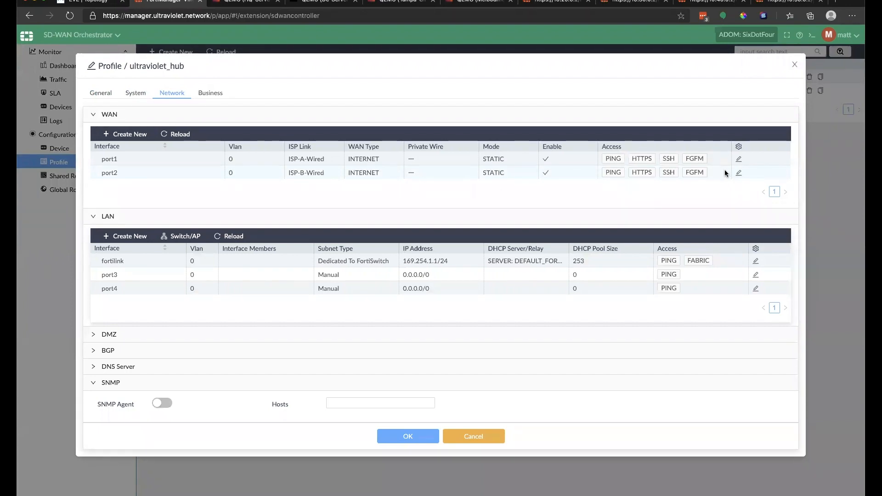
click(725, 173)
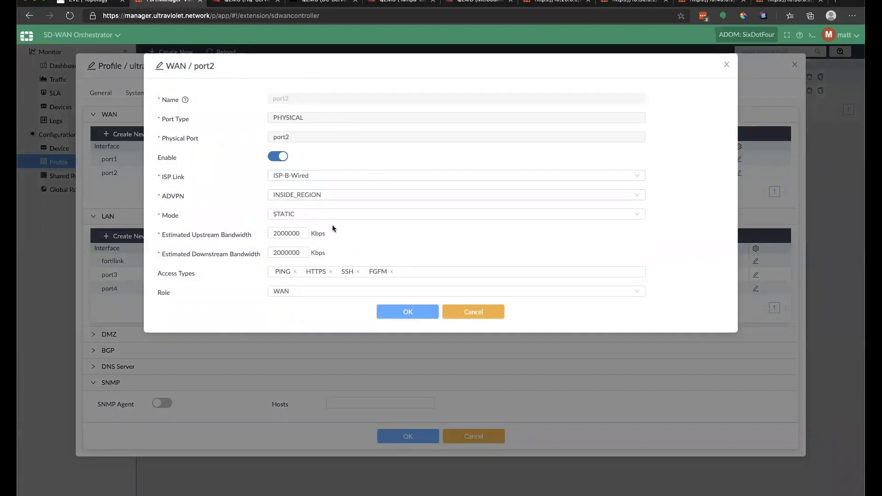
click(484, 315)
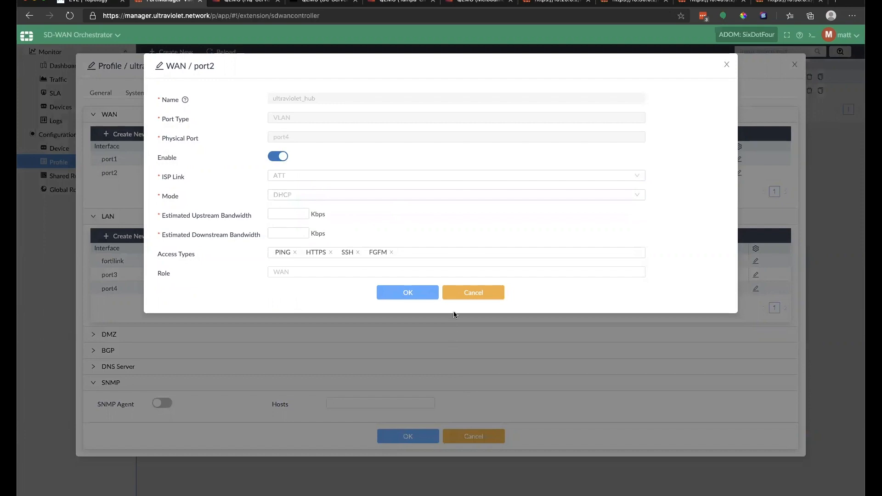
click(480, 439)
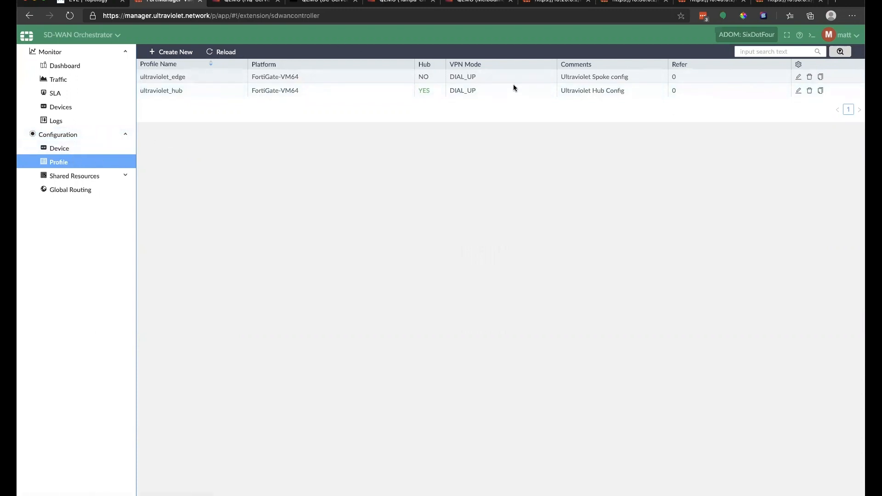
Step: Delete the existing ultraviolet_edge profile
click(798, 77)
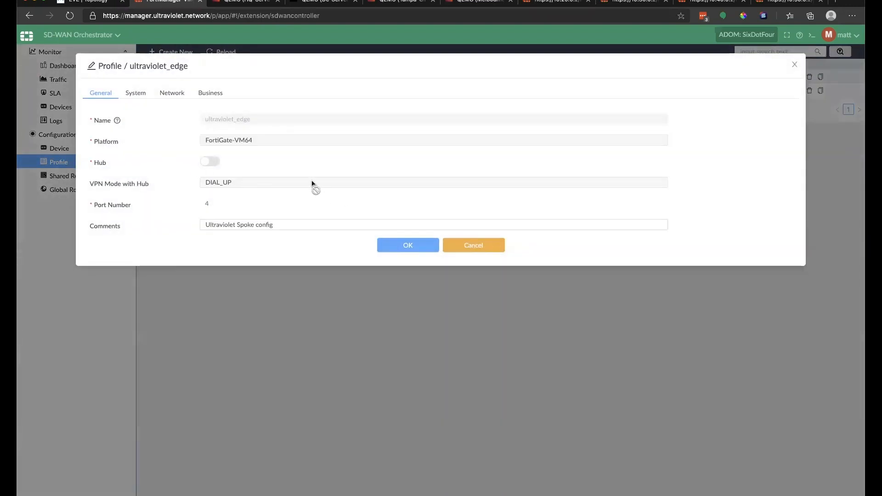
click(481, 247)
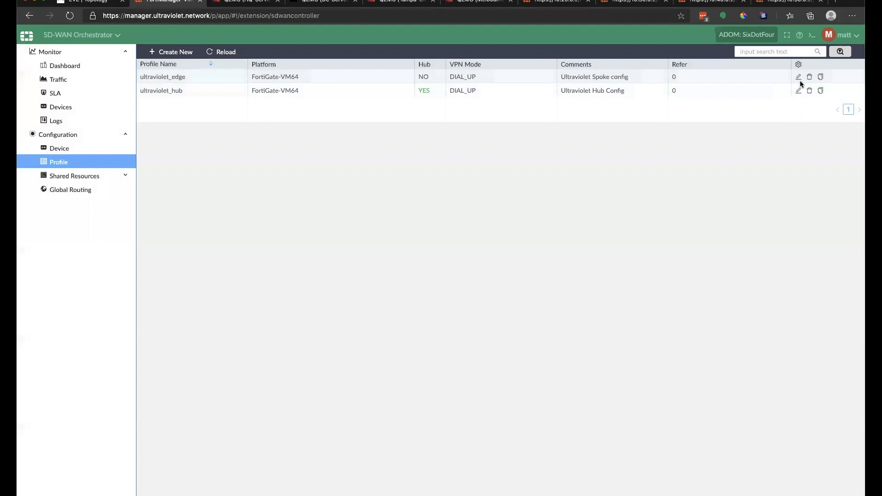
click(809, 78)
click(513, 144)
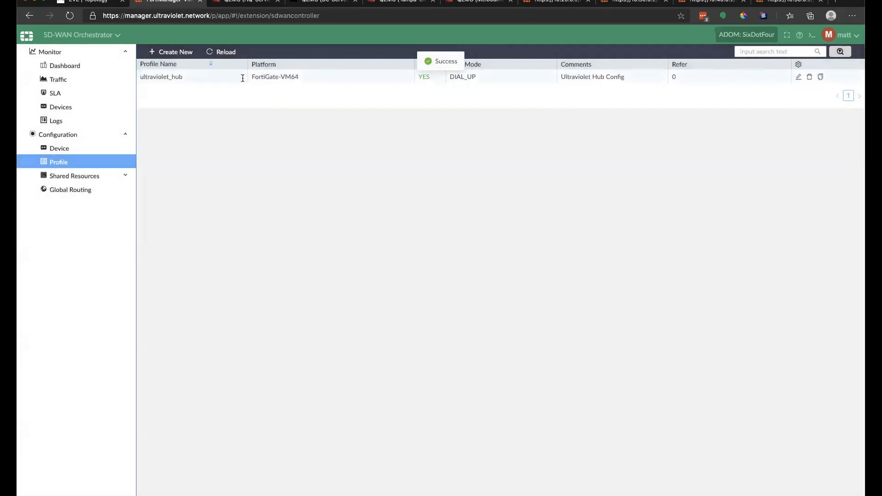
Step: Start a new non-hub profile named ultraviolet_edge with VPN mode SITE_TO_SITE
click(171, 53)
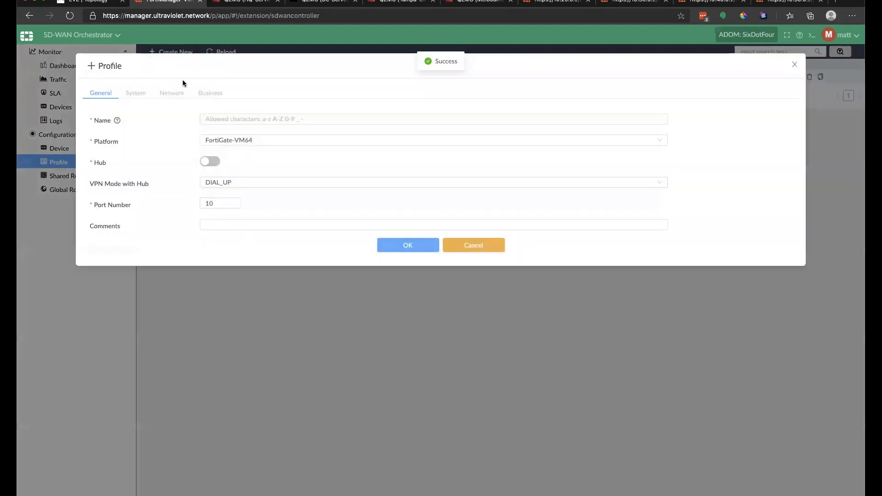
click(242, 119)
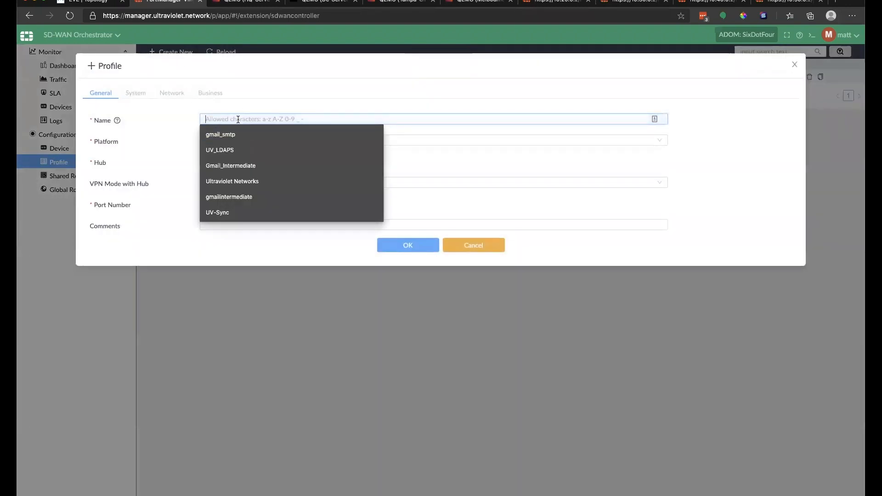
text(uv_)
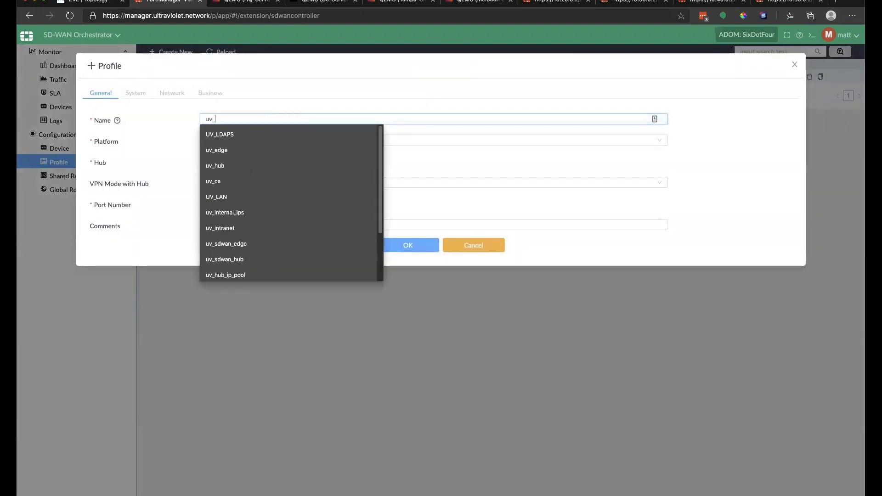
key(BackSpace)
text(ltravio)
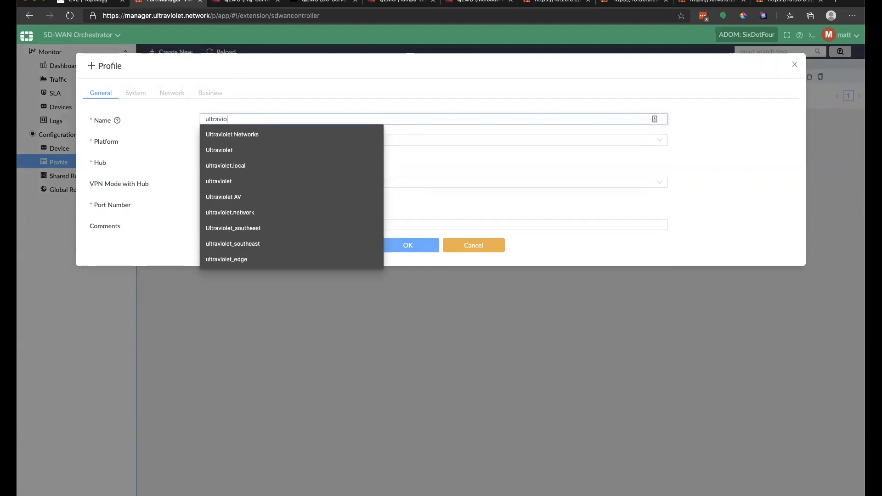
text(let_edge)
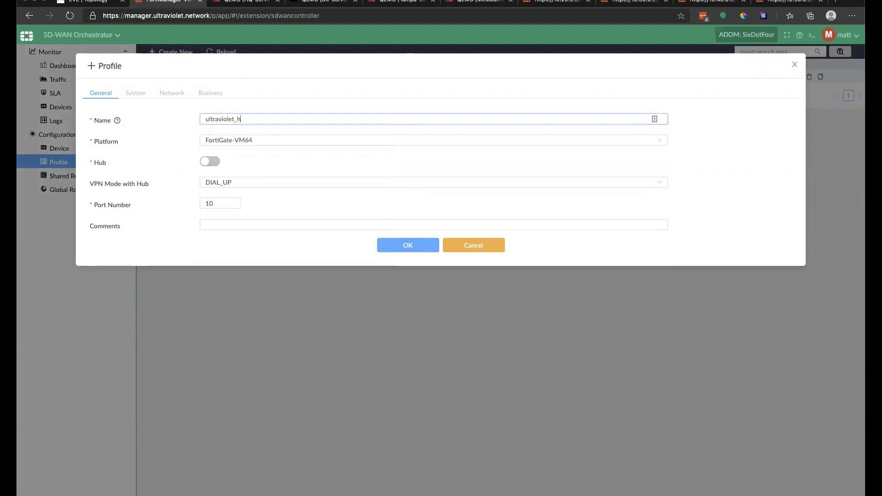
click(209, 161)
click(209, 161)
click(216, 182)
click(226, 207)
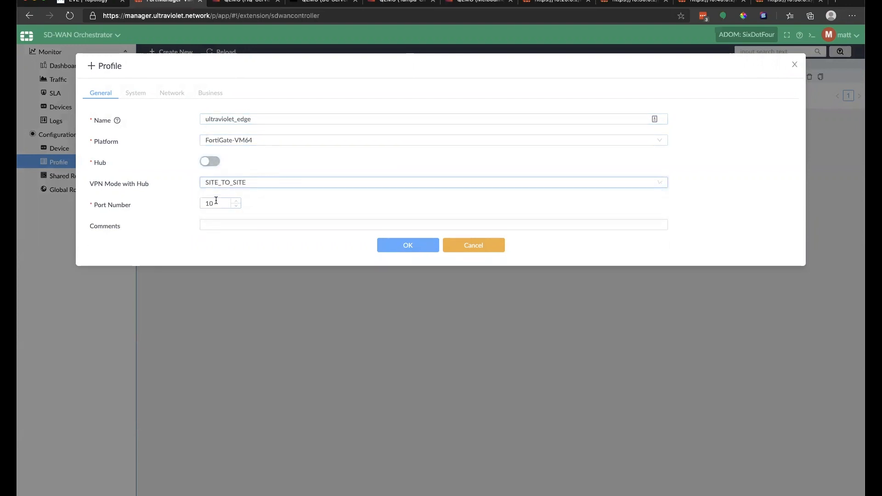
Step: Set 4 ports and the comment 'Ultraviolet Spoke config', then save the profile
double_click(216, 200)
text(4)
click(268, 223)
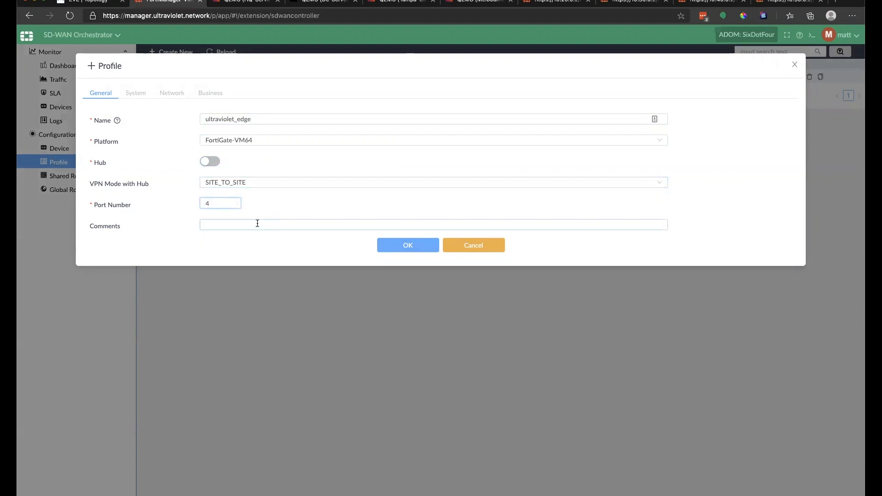
click(227, 221)
click(257, 254)
click(406, 245)
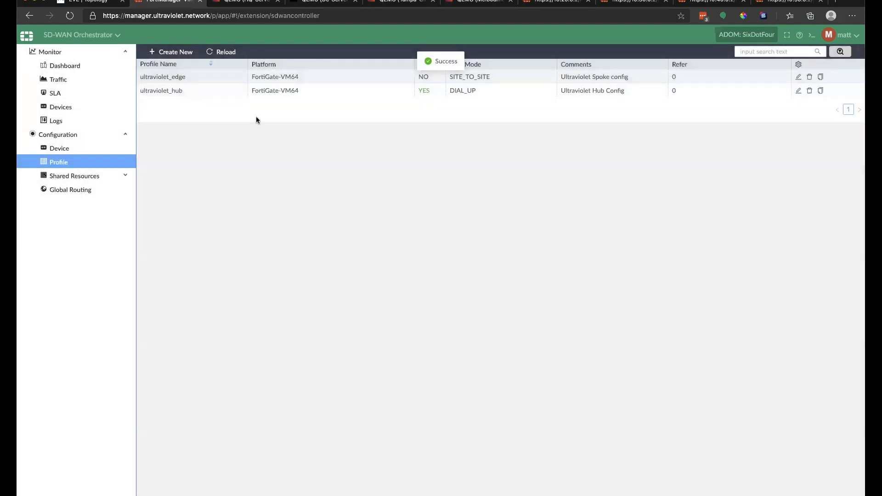
click(798, 77)
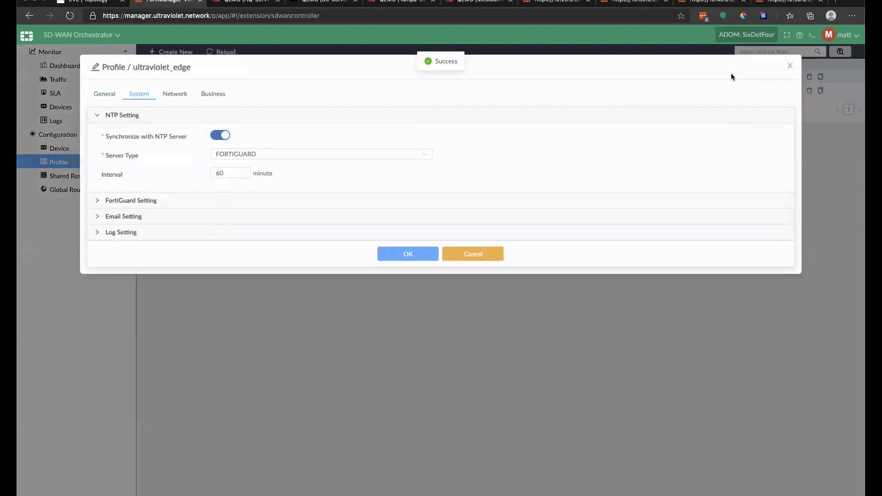
click(172, 95)
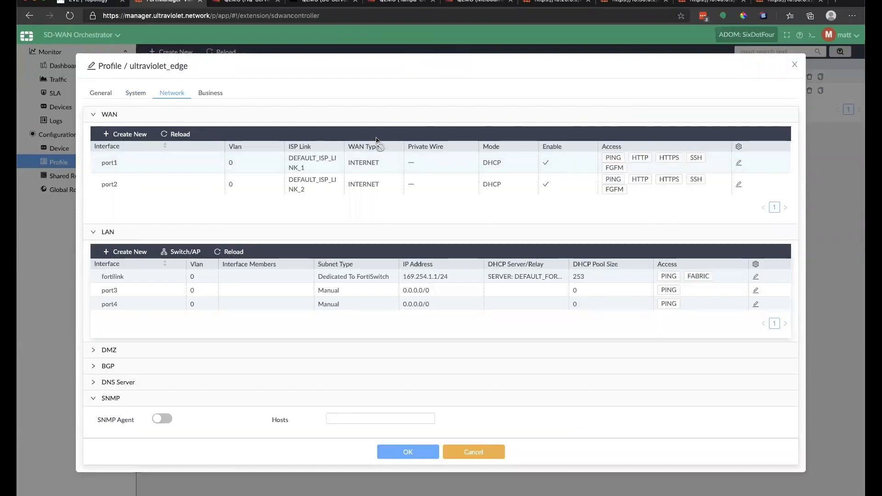
click(739, 164)
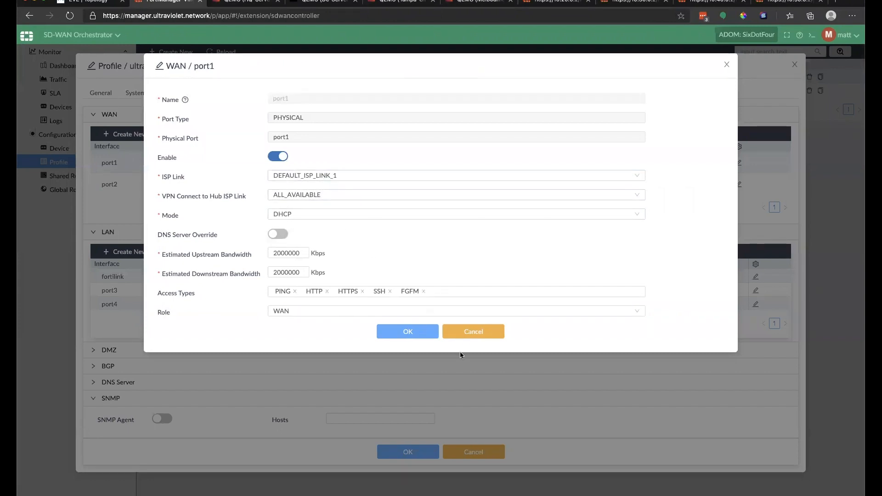
click(461, 332)
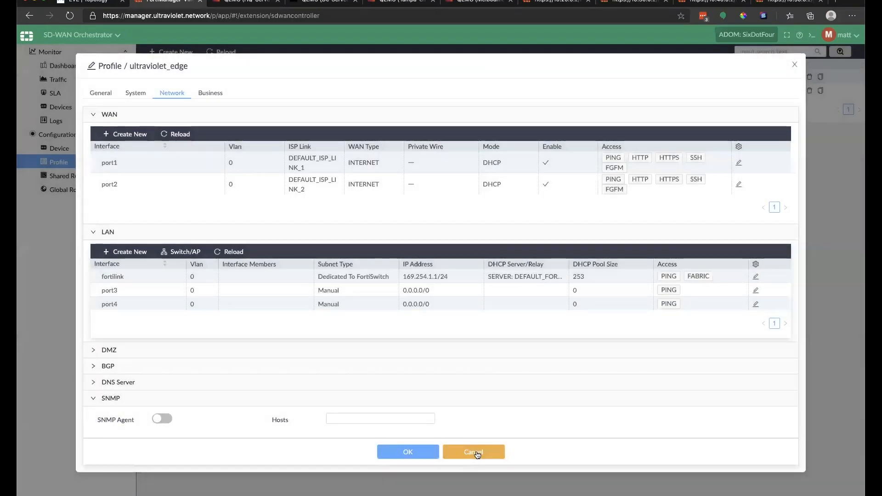
click(477, 454)
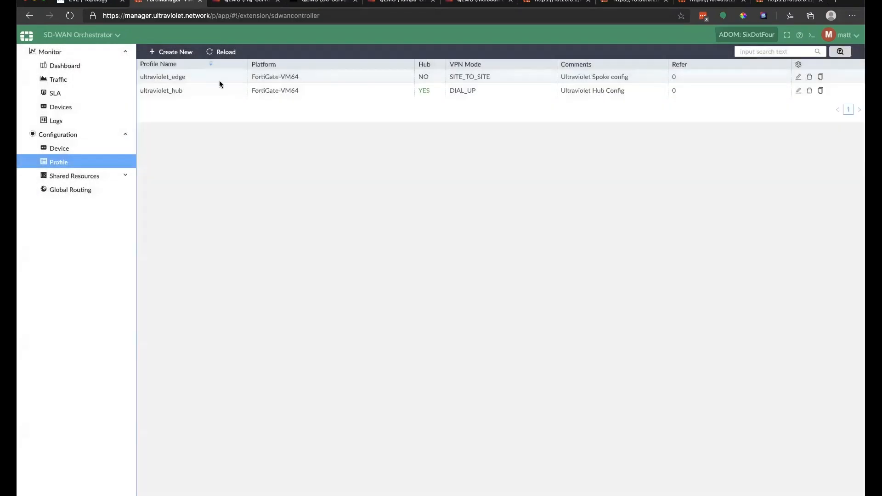
Step: Delete ultraviolet_edge and start a new profile with the same name
click(808, 76)
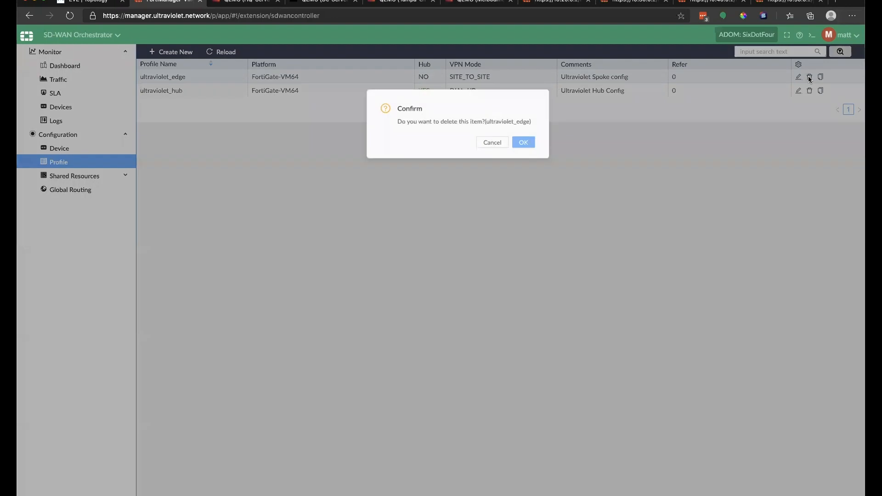
click(513, 147)
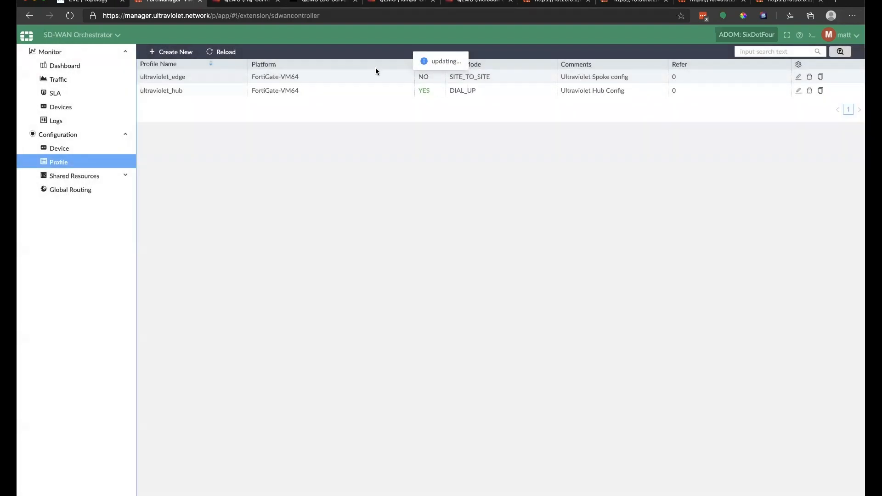
click(167, 53)
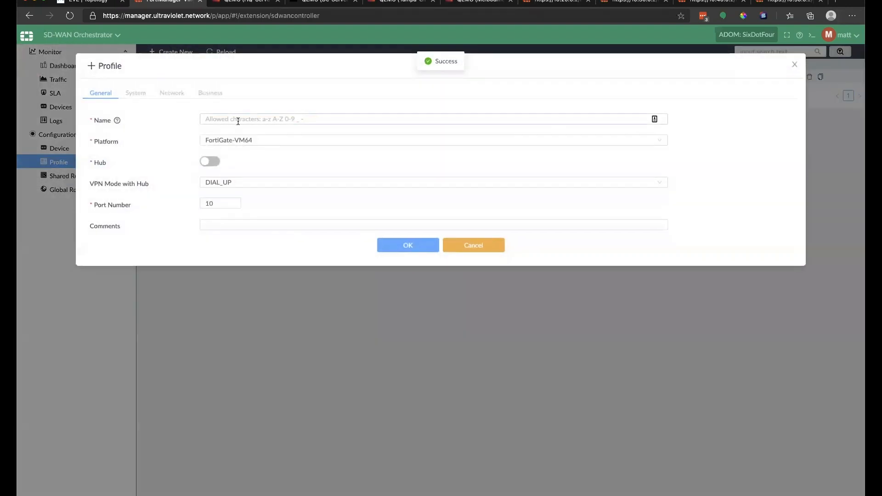
click(237, 120)
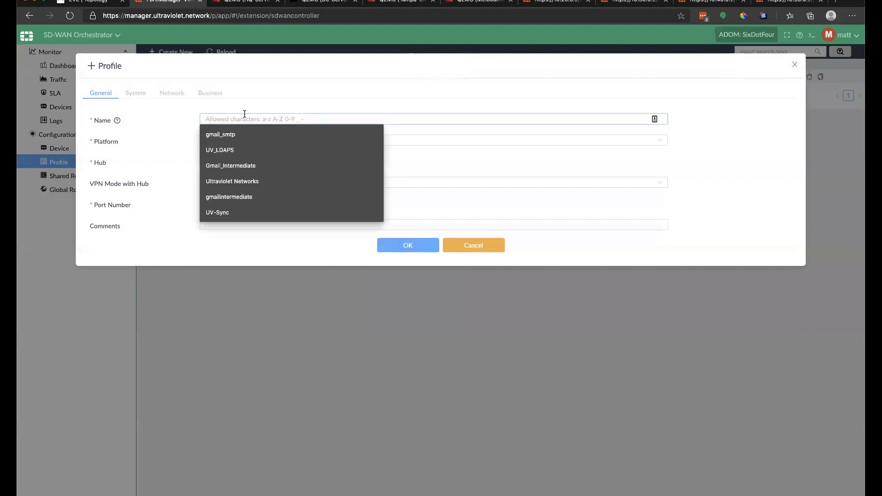
text(ultraviolet_edge)
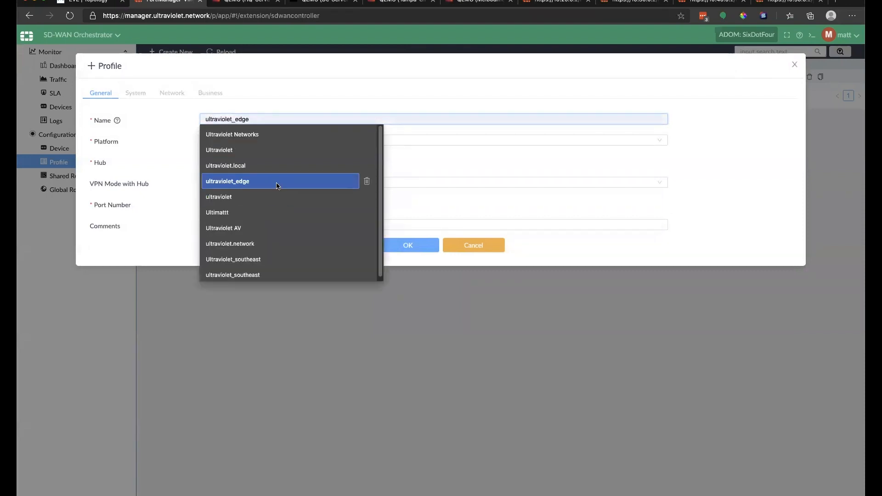
click(276, 184)
Step: Give it 4 ports and the comment 'Ultraviolet Spoke config', and save it
double_click(221, 204)
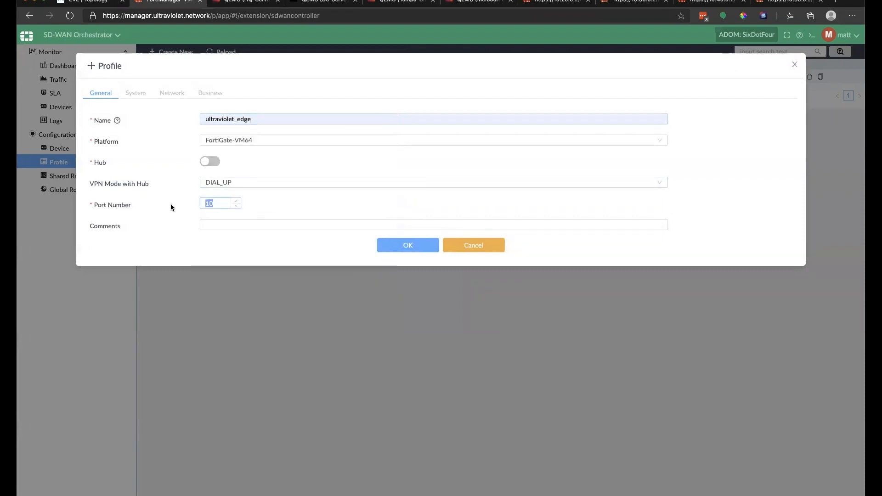
text(4)
click(252, 225)
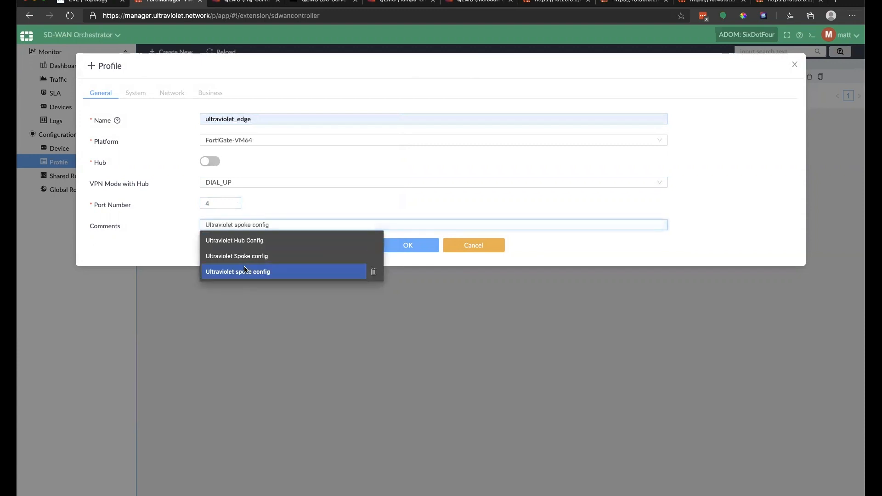
click(252, 260)
click(392, 246)
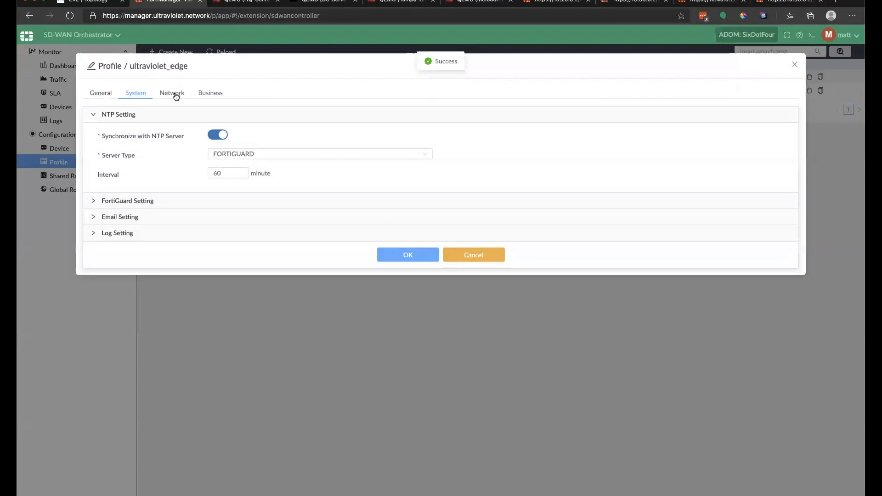
click(182, 97)
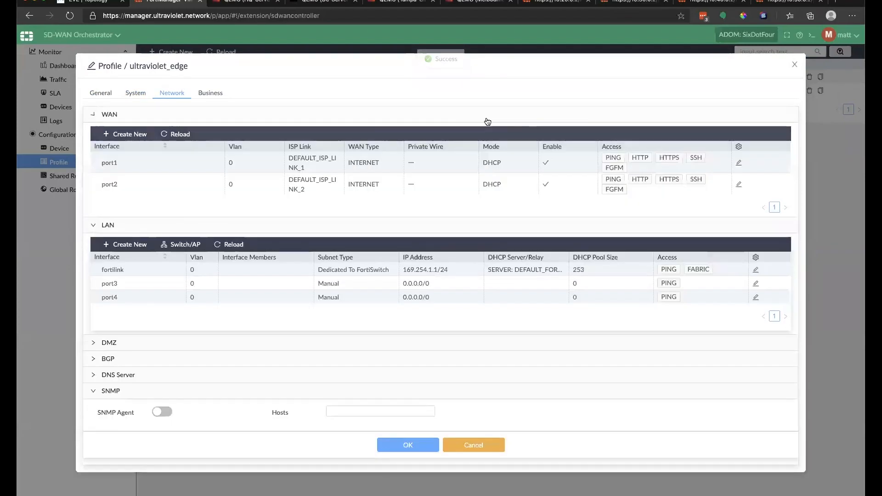
Step: Set port1's ISP link and hub ISP link to ISP-A-Wired, mode STATIC, and remove HTTP access
click(556, 119)
click(557, 119)
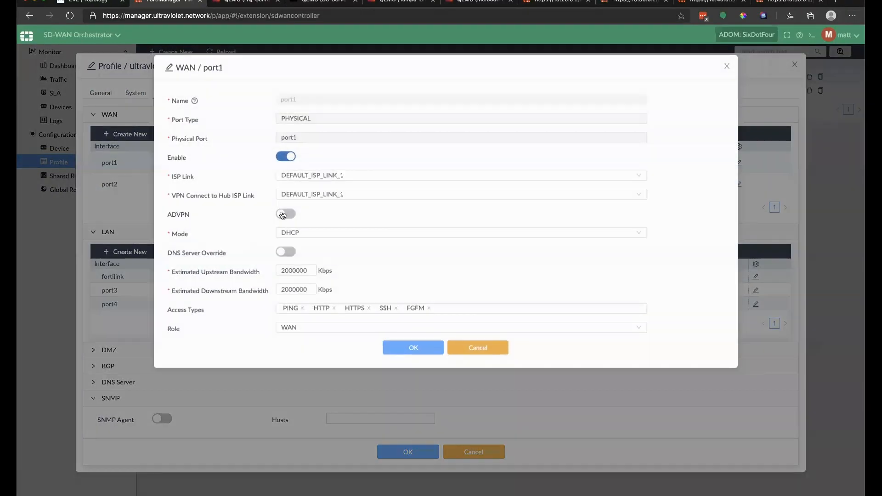
click(285, 215)
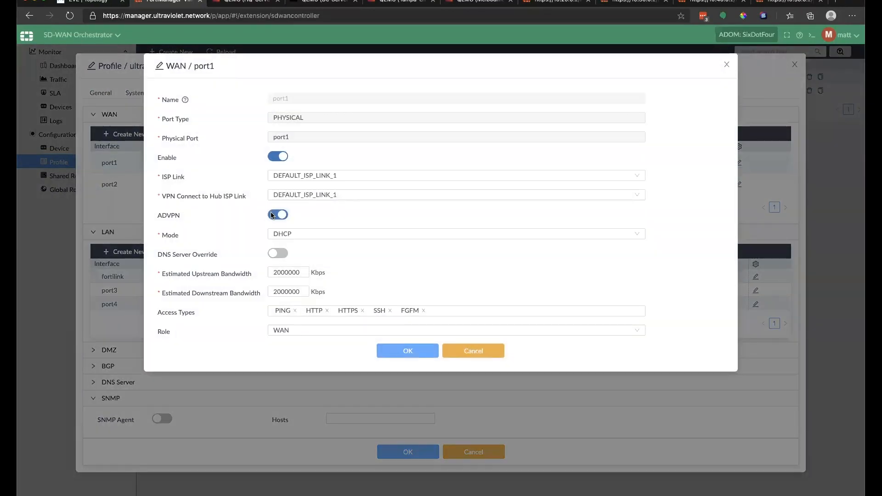
click(303, 175)
click(328, 191)
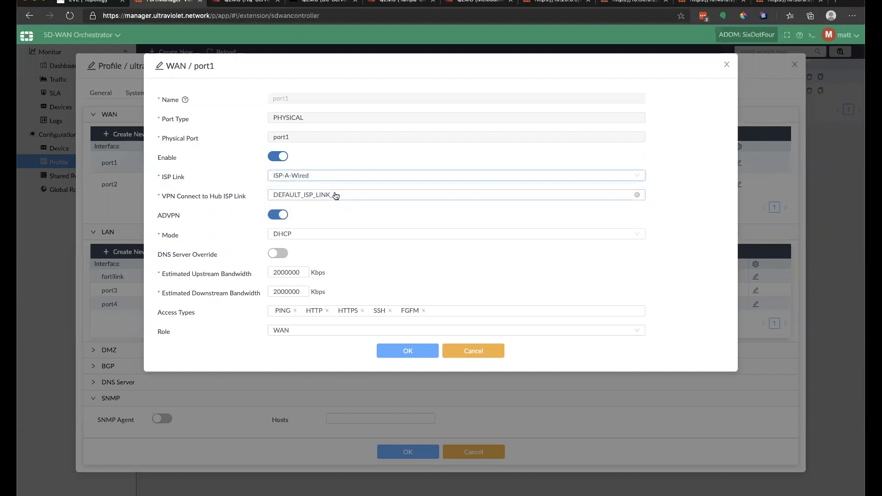
click(335, 195)
click(331, 212)
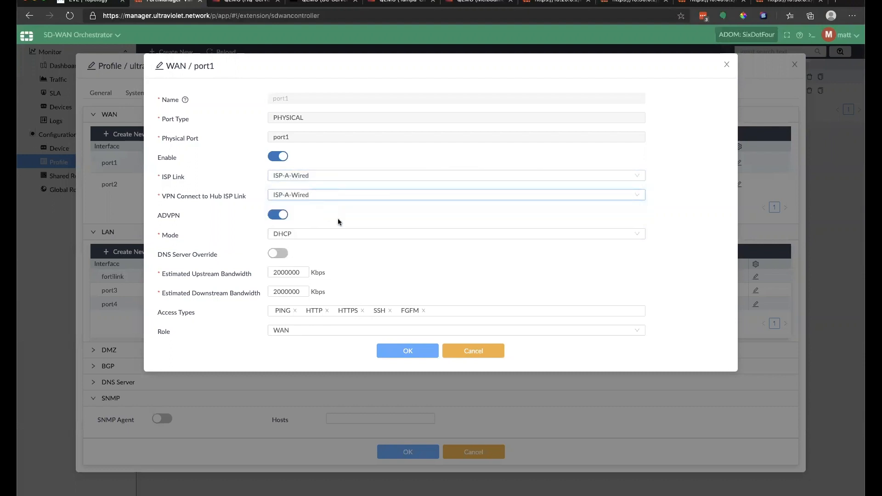
click(309, 240)
click(305, 249)
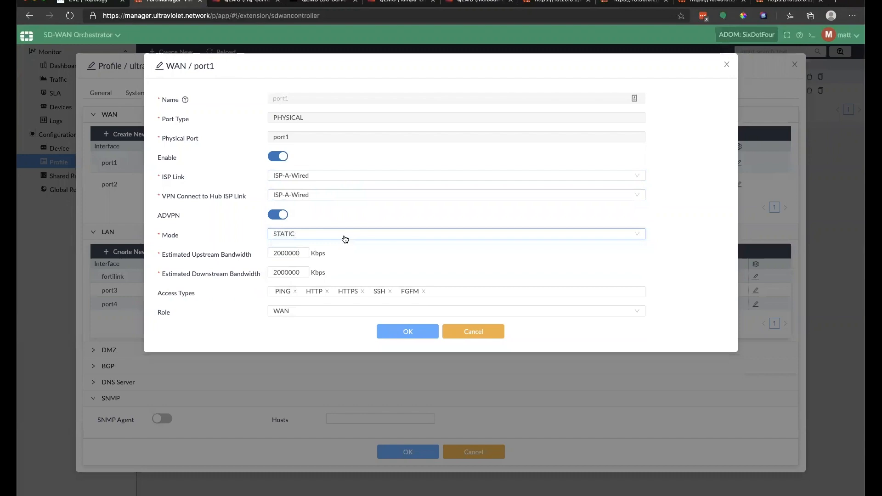
click(325, 291)
click(385, 334)
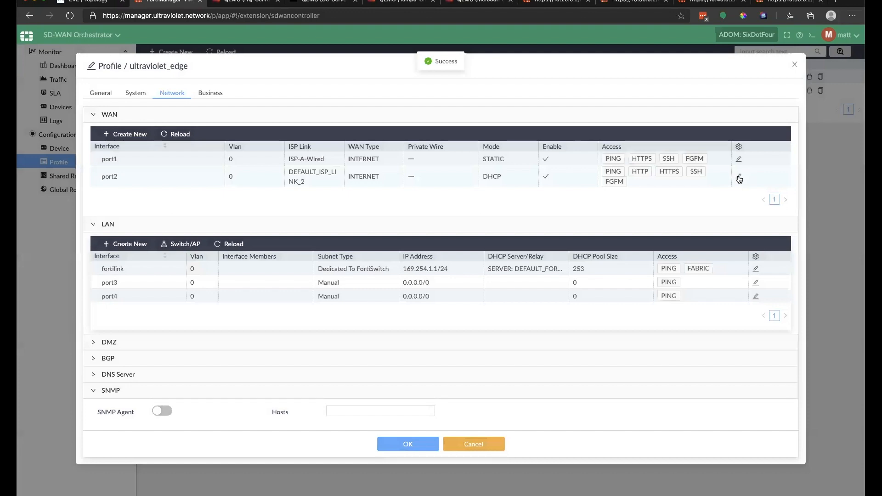
click(739, 179)
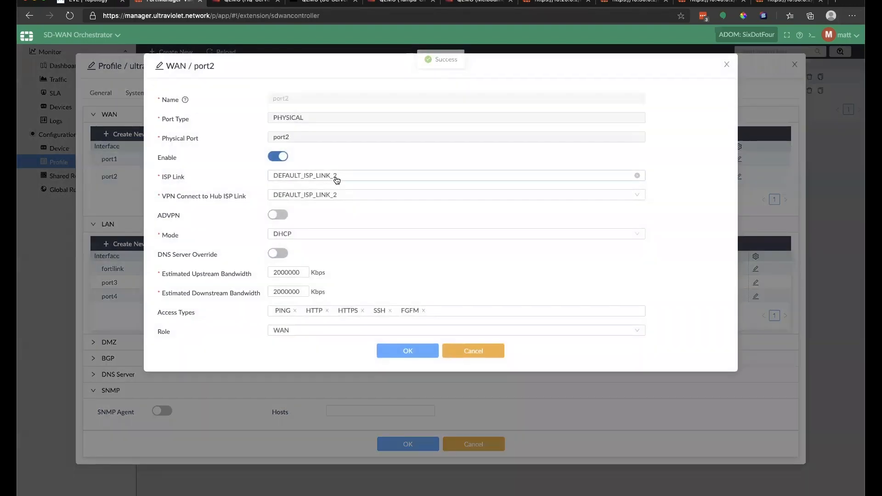
Step: Set port2's ISP link and hub ISP link to ISP-B-Wired, enable ADVPN, and use STATIC mode
click(337, 177)
click(335, 205)
click(329, 195)
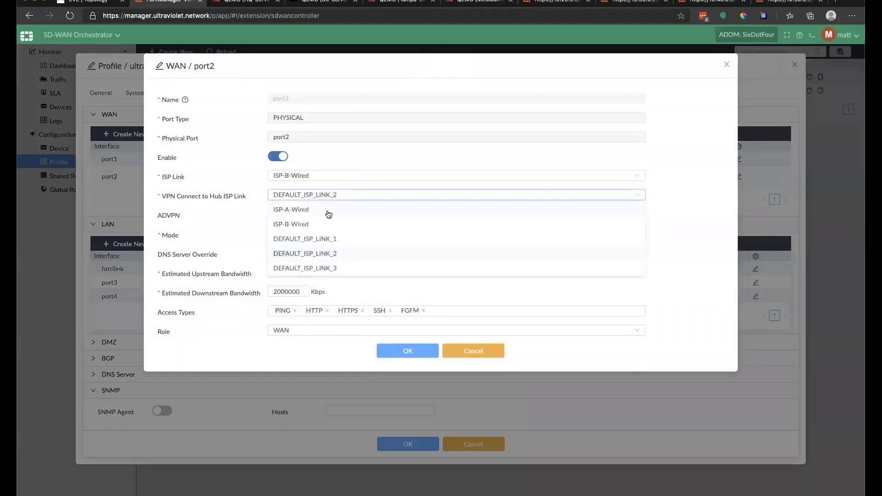
click(311, 225)
click(275, 215)
click(299, 235)
click(278, 245)
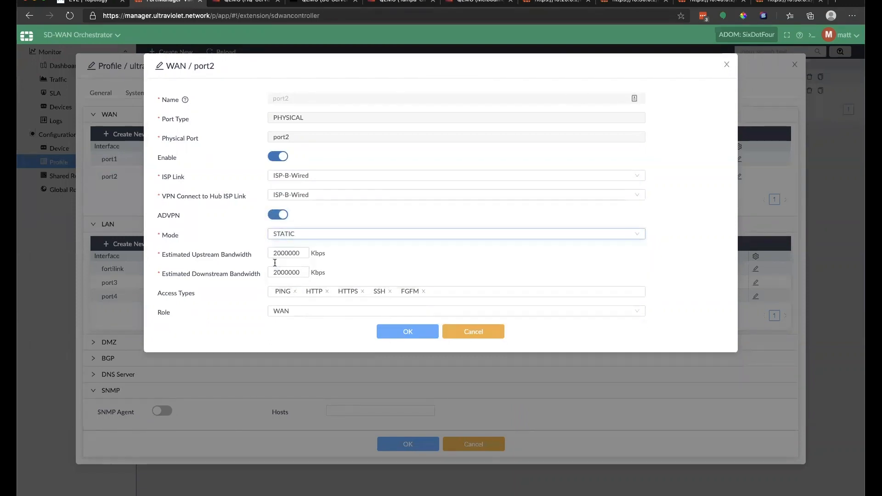
Step: Remove HTTP from port2's allowed access, then save port2 and the ultraviolet_edge profile
click(325, 293)
click(327, 292)
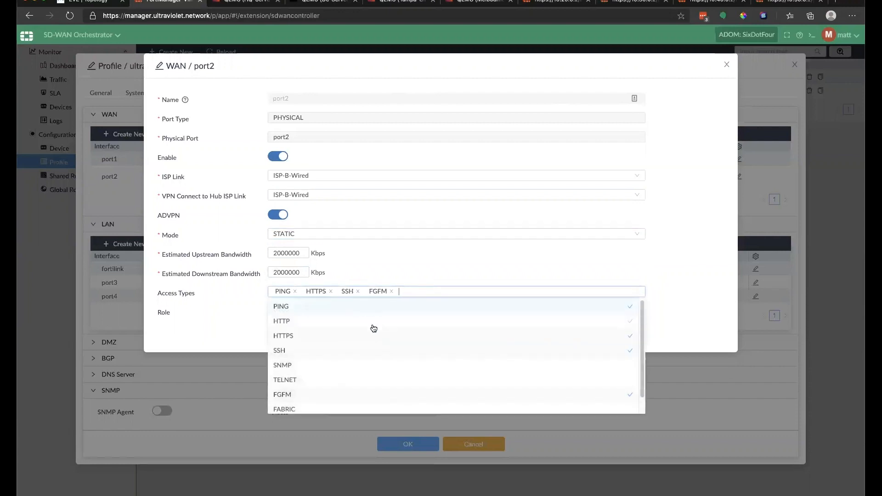
click(189, 315)
click(409, 330)
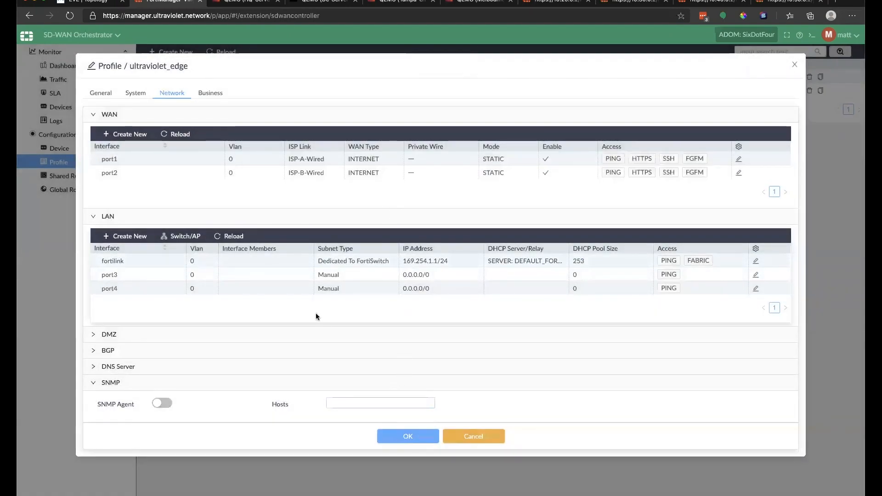
click(426, 438)
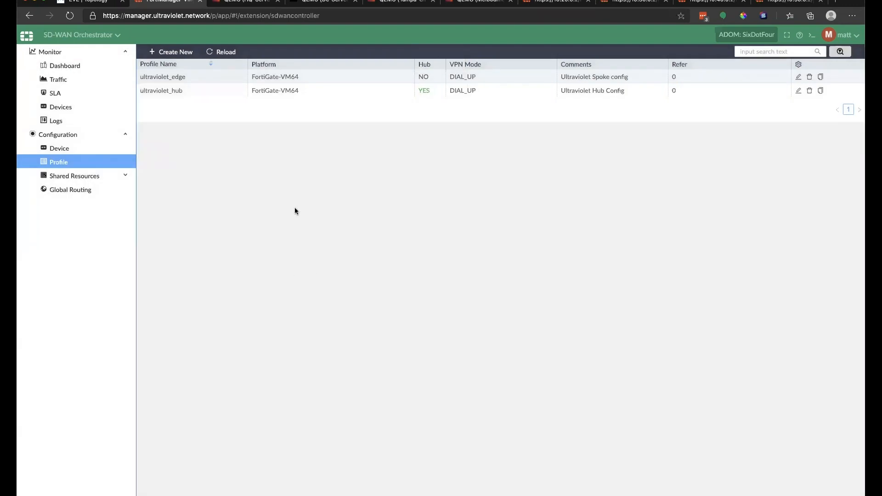
Step: Open Colo-FGT in Device Manager and look at its interfaces and BGP routing settings
click(71, 147)
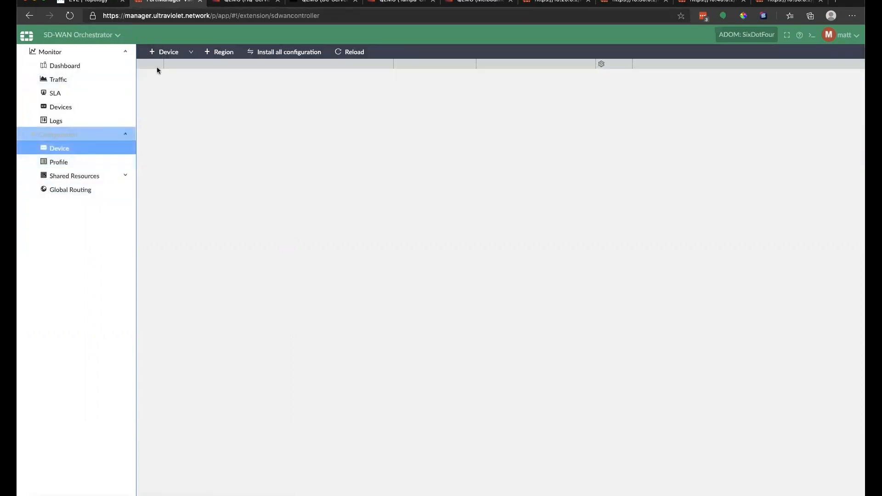
click(80, 35)
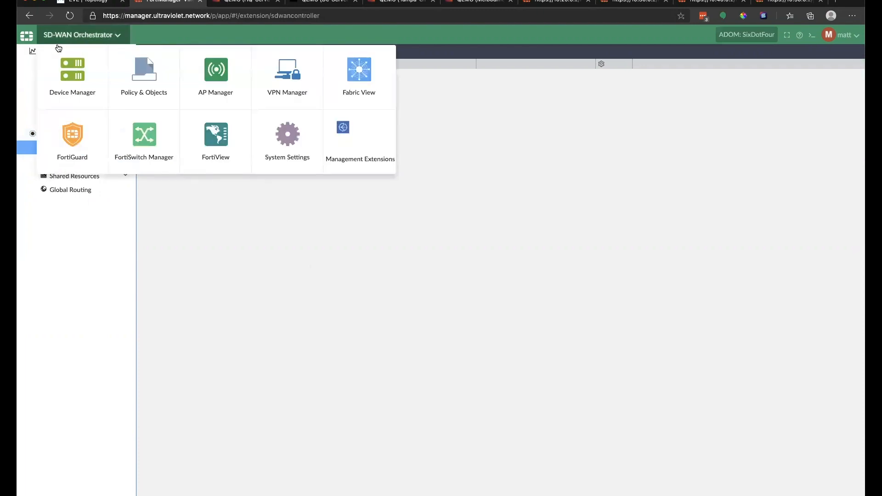
click(72, 71)
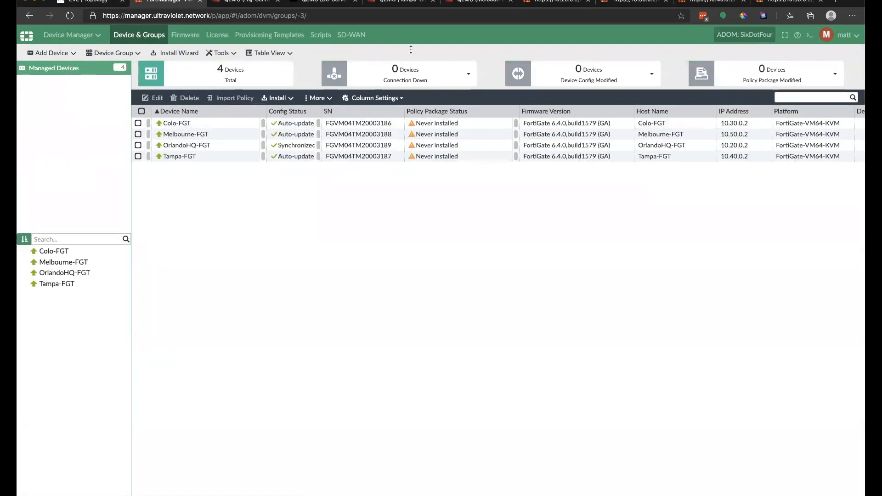
double_click(475, 123)
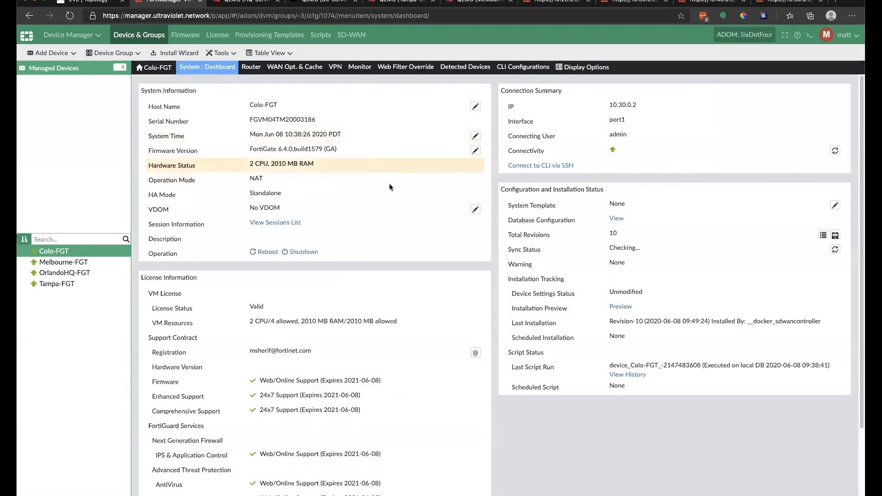
mouse_move(209, 69)
click(210, 92)
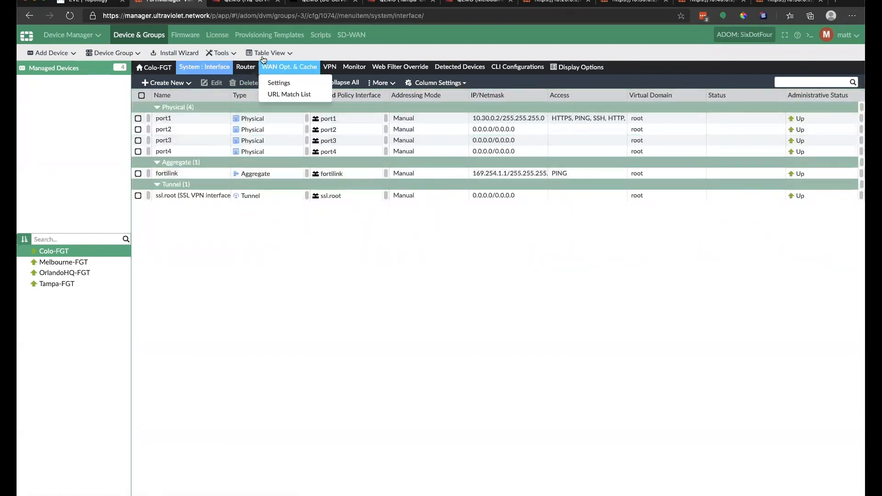
mouse_move(246, 67)
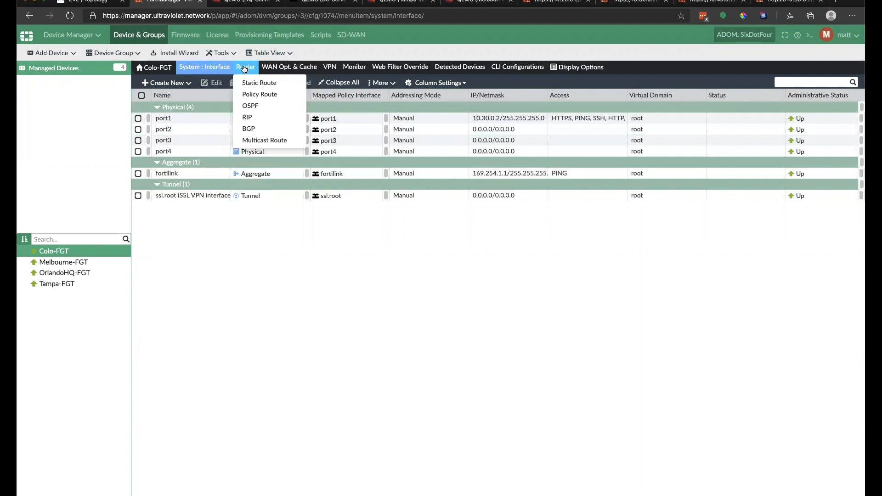
click(250, 129)
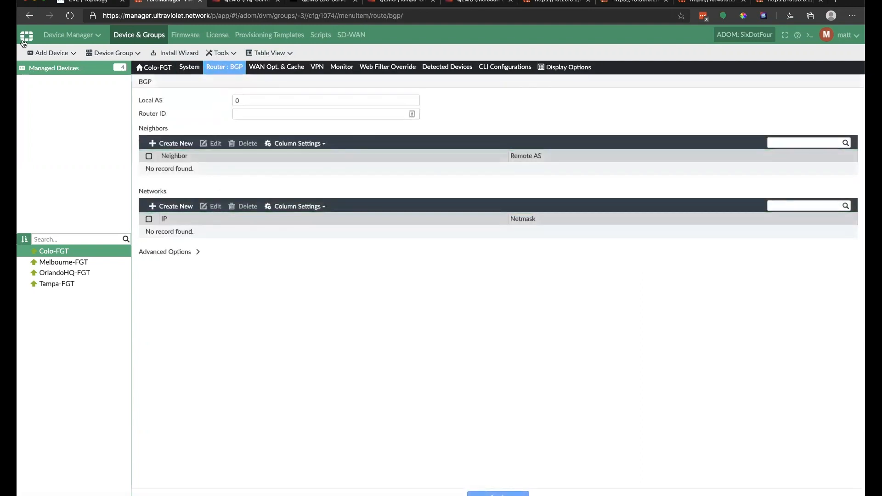
Step: Go to Management Extensions and launch the SD-WAN Orchestrator
click(95, 35)
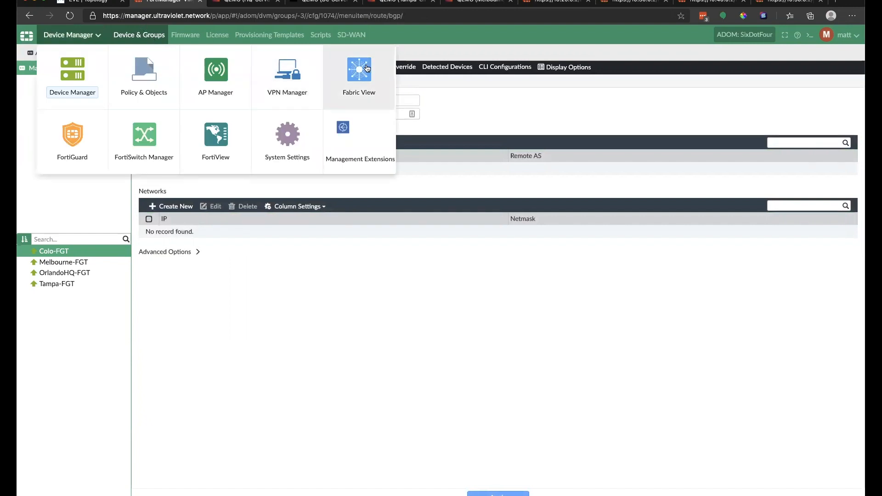
click(347, 146)
click(134, 67)
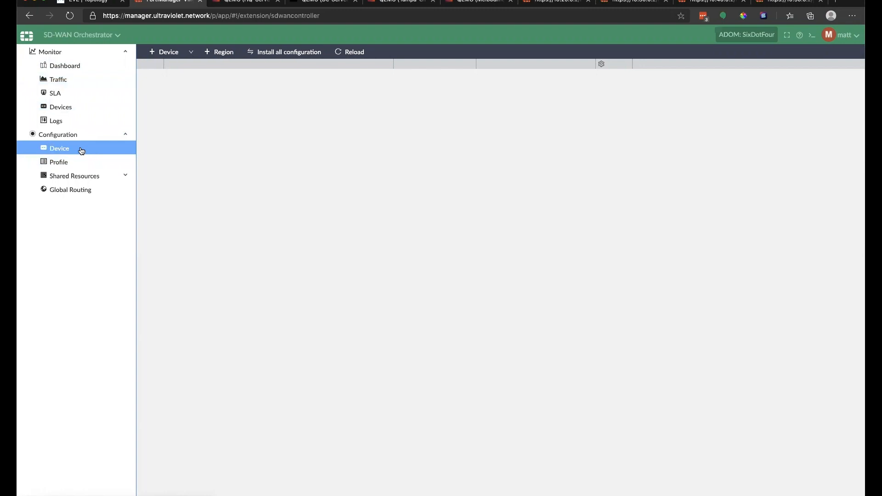
Step: Unlock the Ubuntu server's console session by entering the account password
click(257, 2)
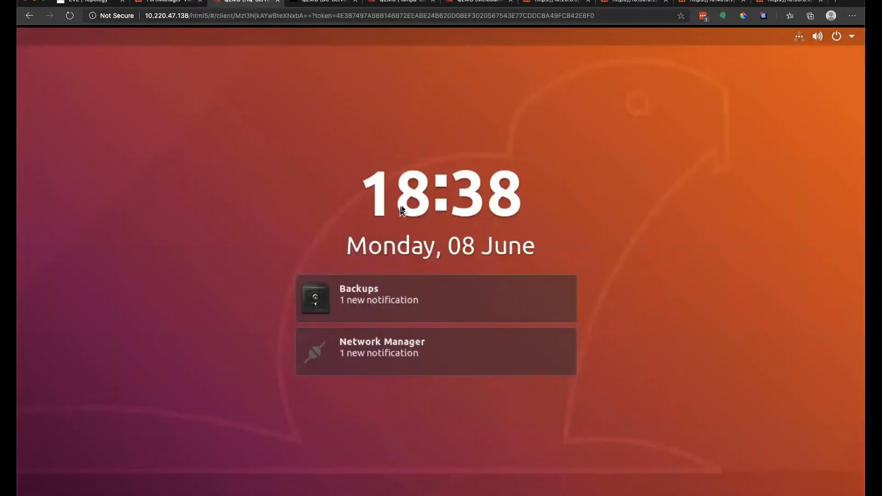
click(445, 190)
text(eve)
key(Return)
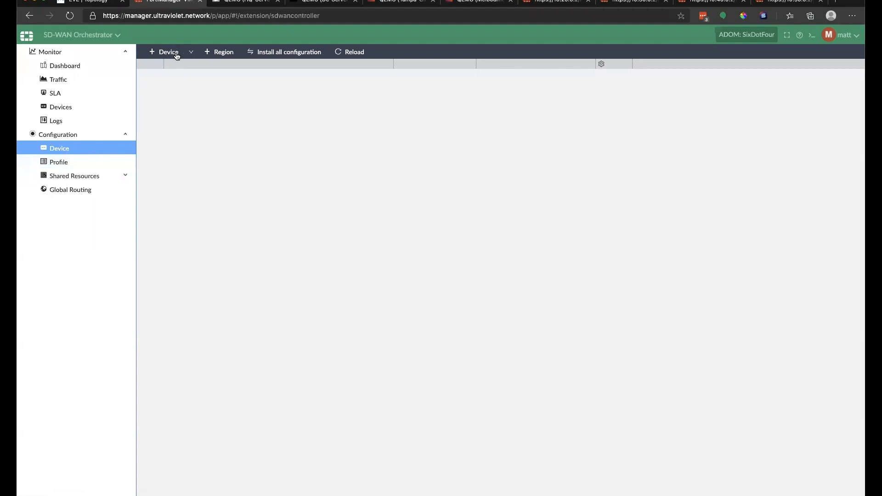
Step: Add a new region named Ultraviolet_southeast, picking the name from autofill, and save it
click(221, 51)
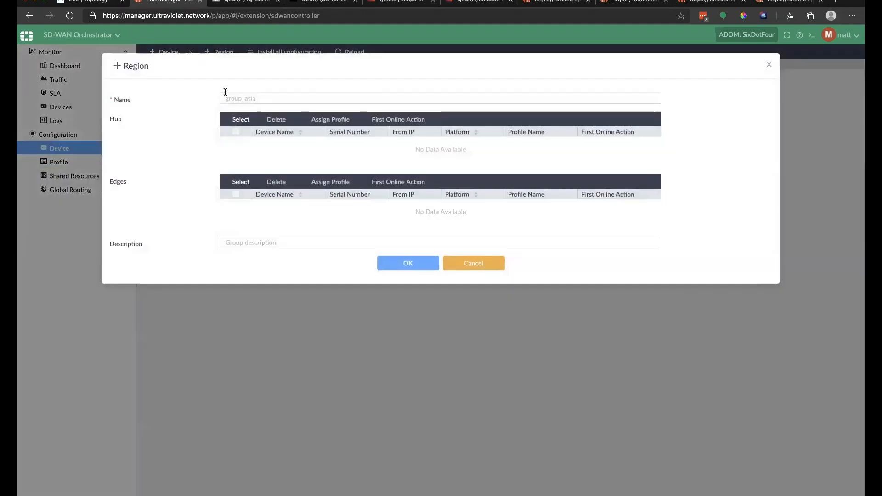
click(227, 96)
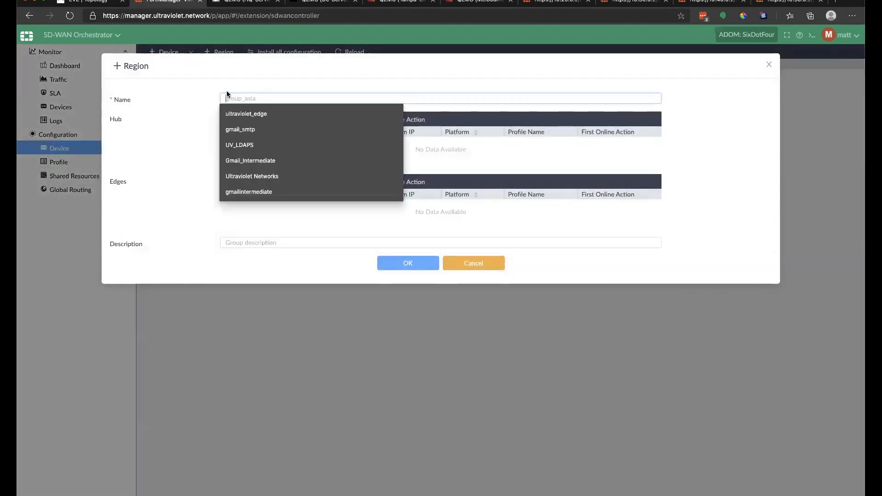
text(Ultra)
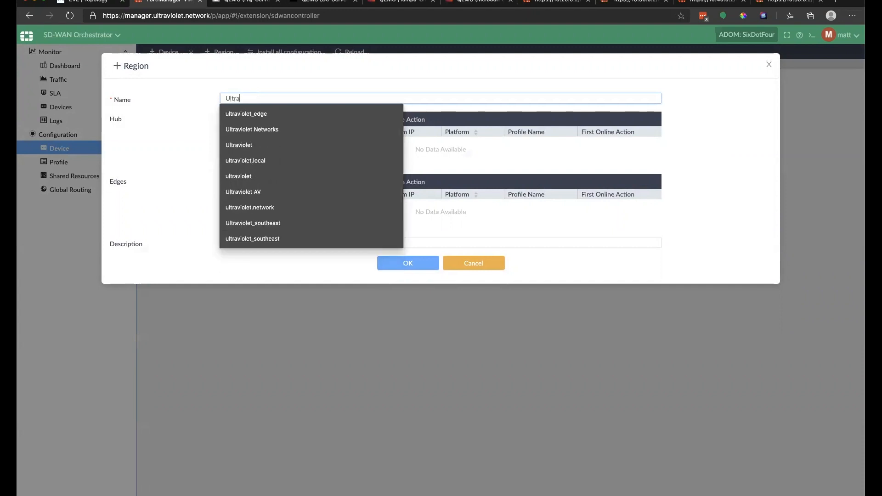
key(BackSpace)
key(BackSpace)
key(BackSpace)
key(BackSpace)
text(u)
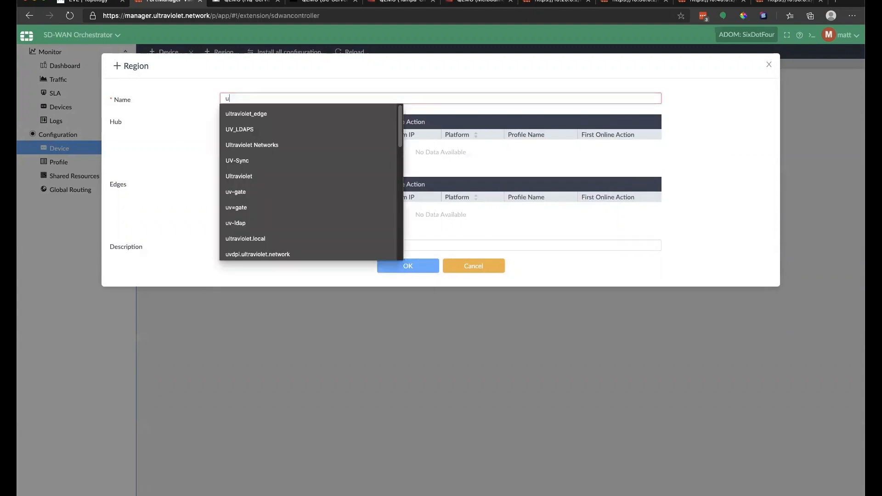
text(ltraviolet_southeast)
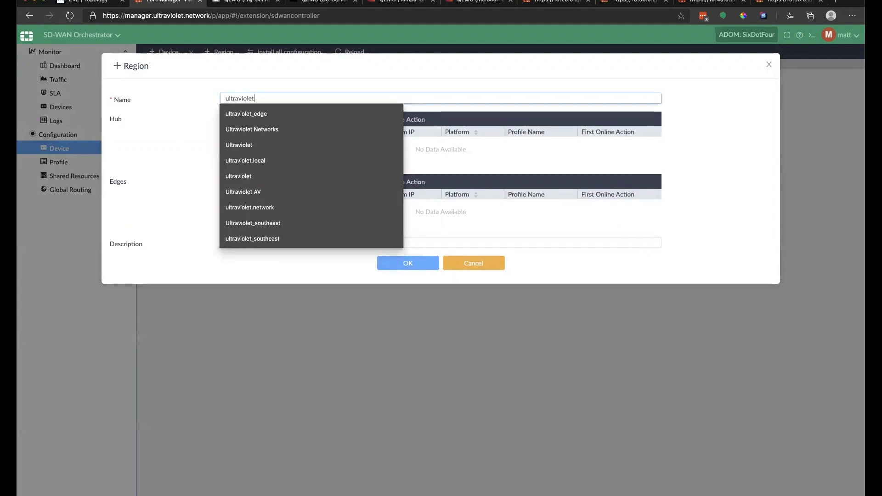
click(248, 223)
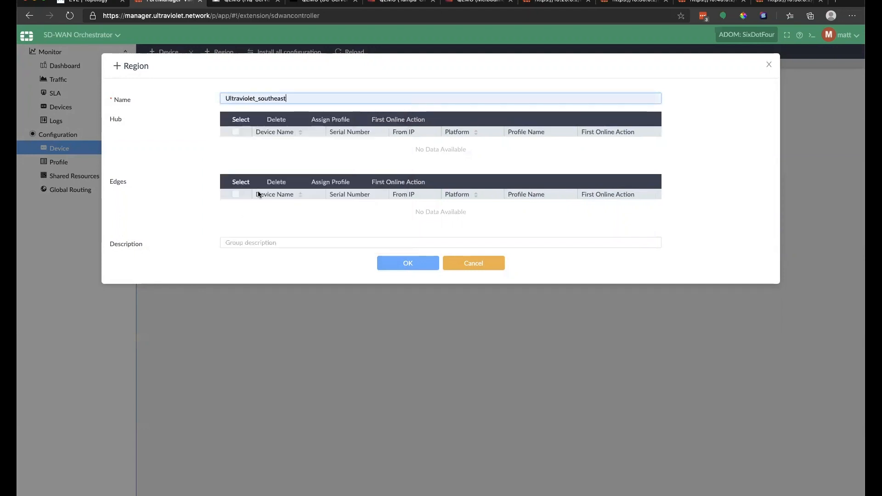
click(404, 265)
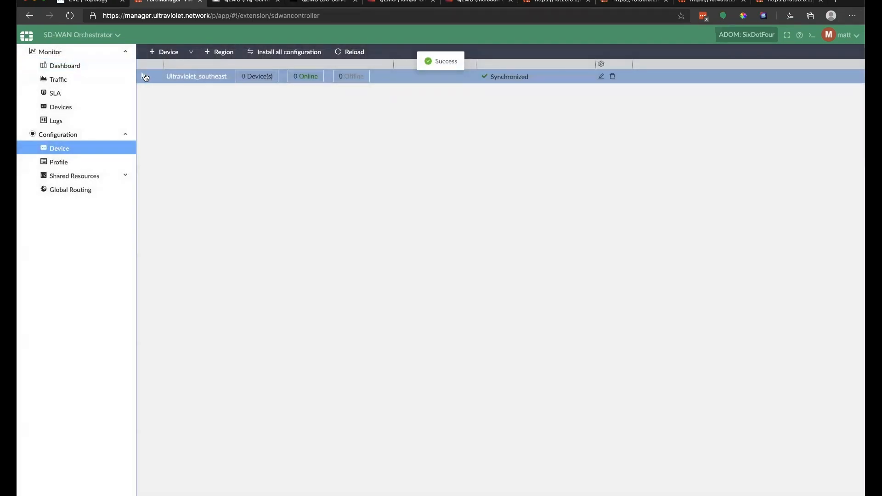
Step: Add OrlandoHQ-FGT as a new orchestrator device with the ultraviolet_edge profile
click(268, 77)
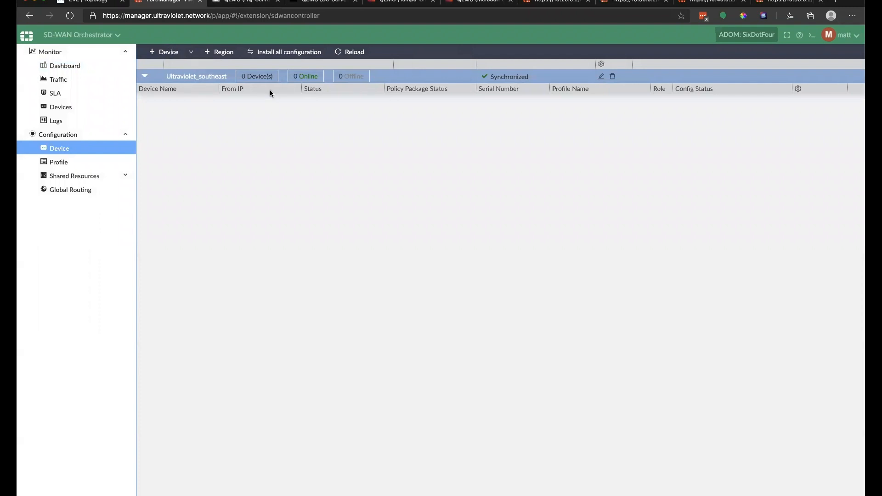
click(164, 51)
click(274, 120)
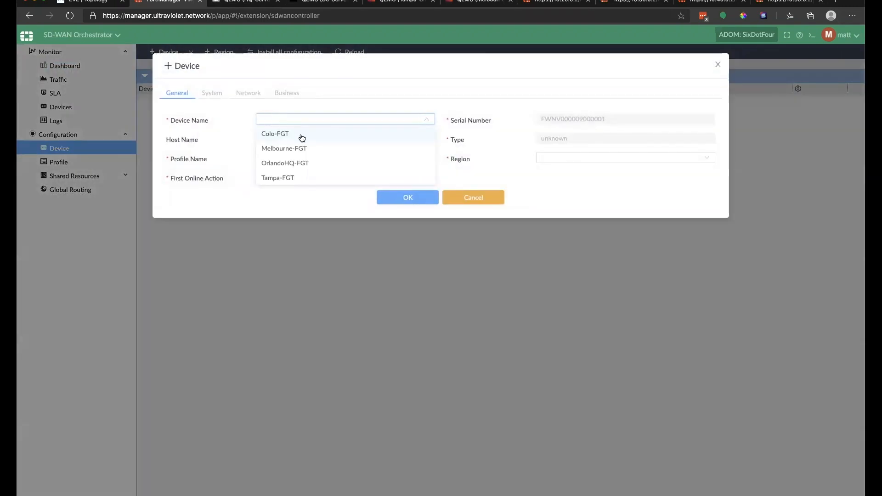
click(299, 164)
click(301, 159)
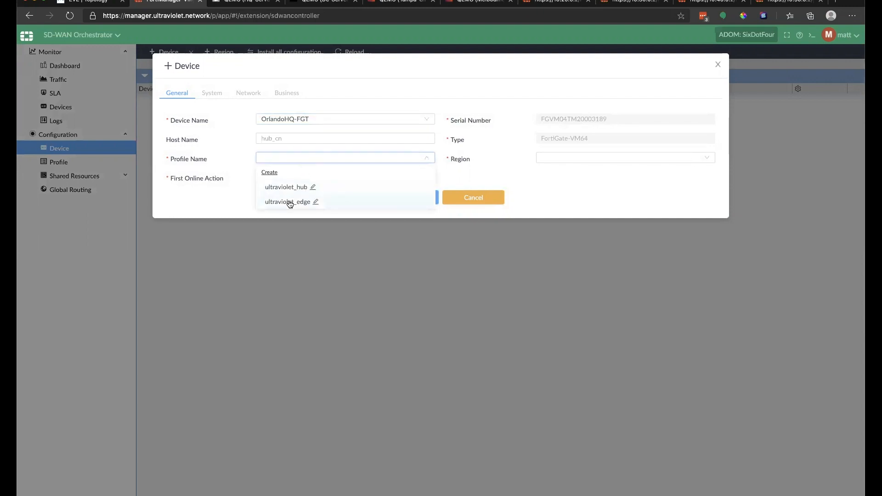
click(290, 203)
Step: Give OrlandoHQ-FGT first online action RETRIEVE_CONFIG and region Ultraviolet_southeast, and save it
click(307, 178)
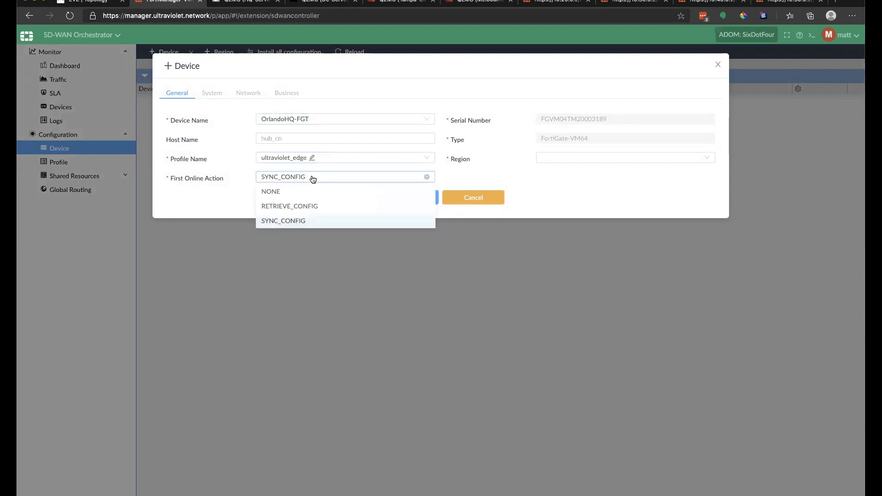
click(310, 206)
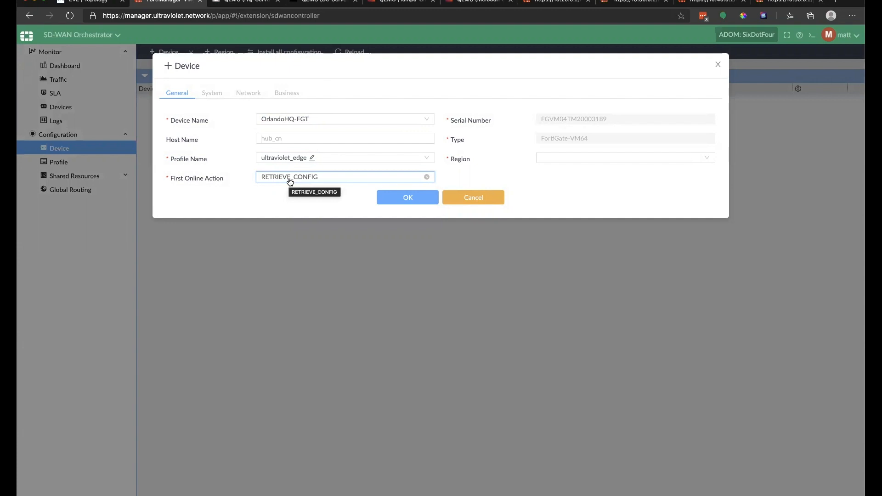
click(332, 178)
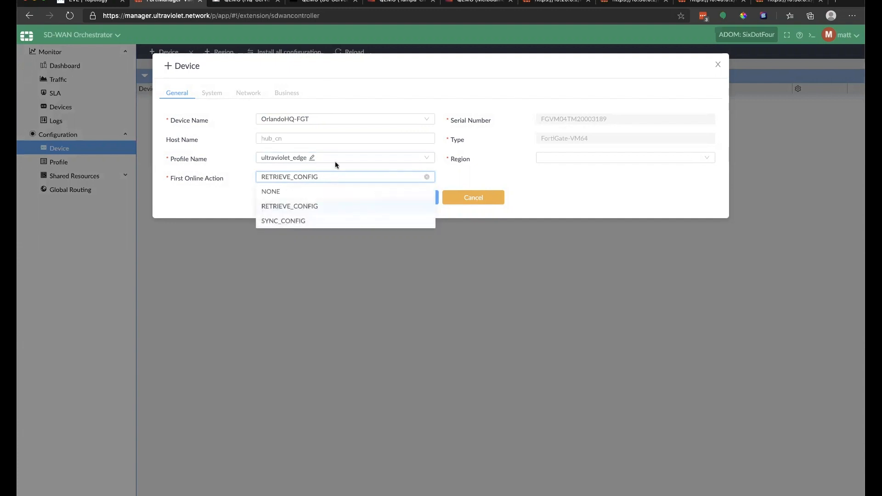
click(562, 187)
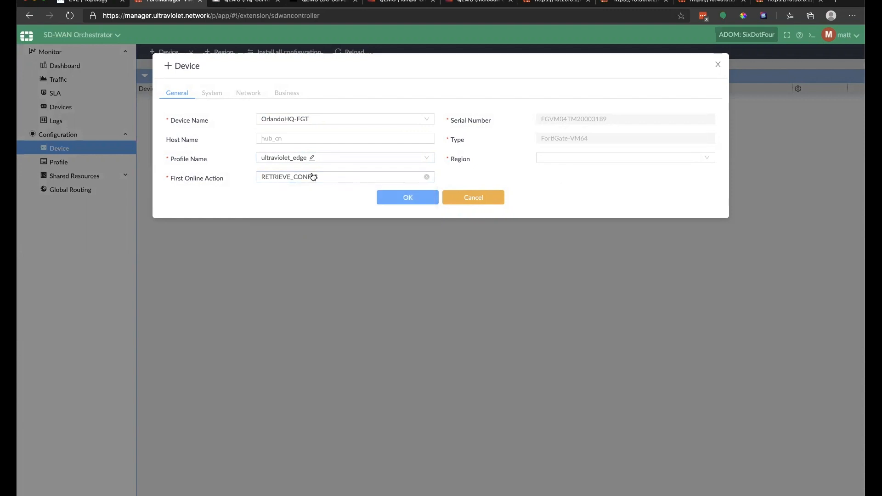
click(550, 158)
click(562, 188)
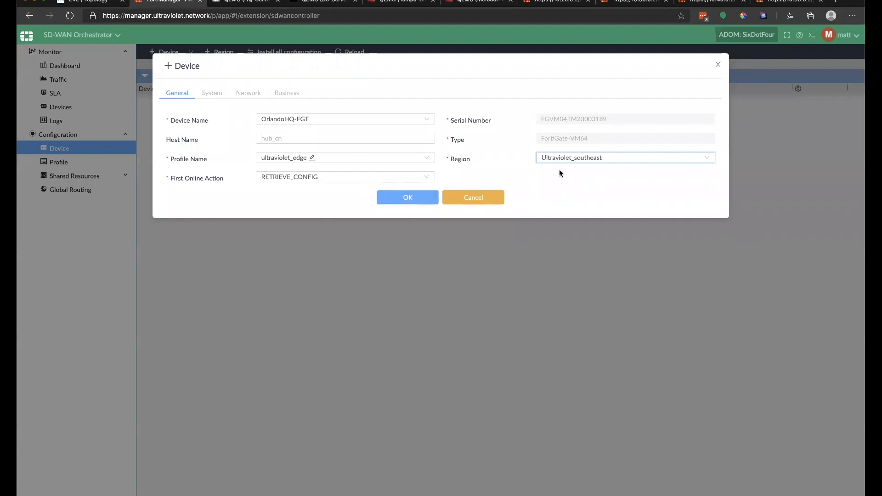
click(572, 158)
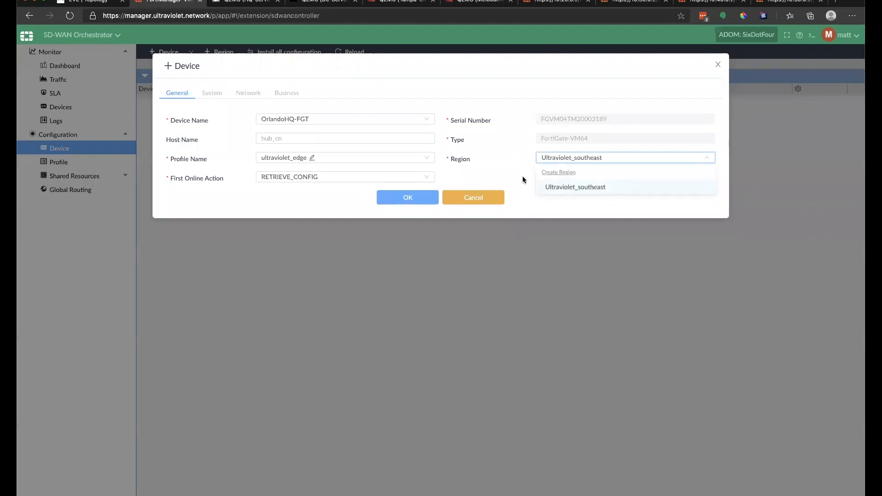
click(404, 197)
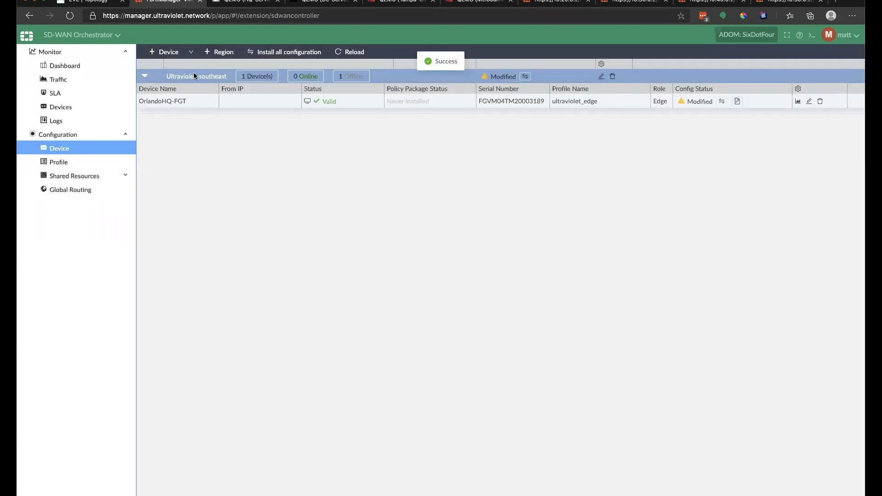
click(163, 51)
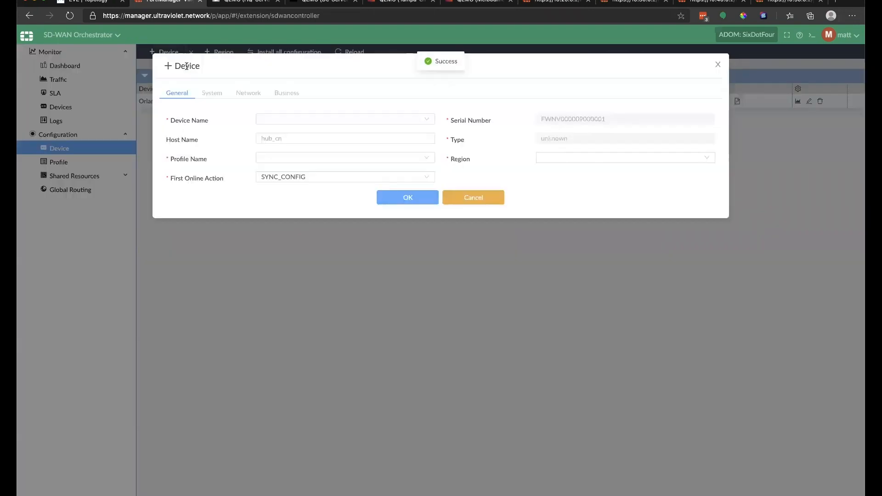
Step: Add Colo-FGT with profile ultraviolet_hub, first online action RETRIEVE_CONFIG, region Ultraviolet_southeast
click(312, 116)
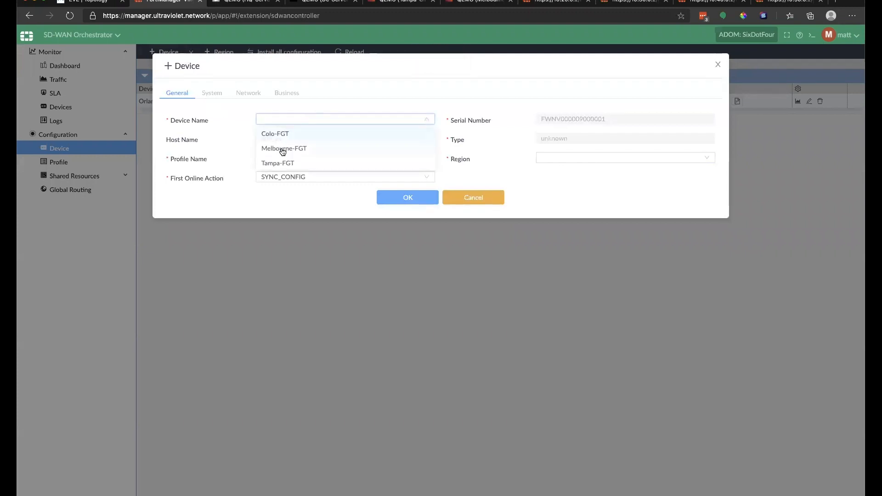
click(281, 133)
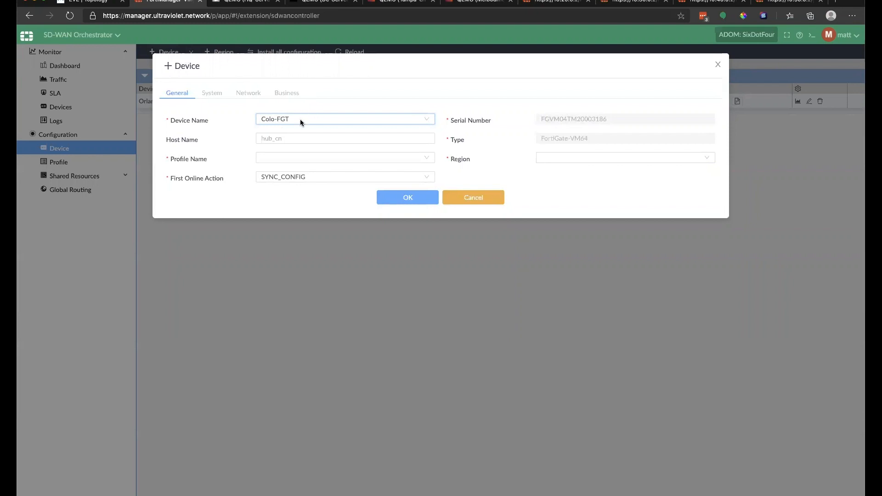
click(304, 165)
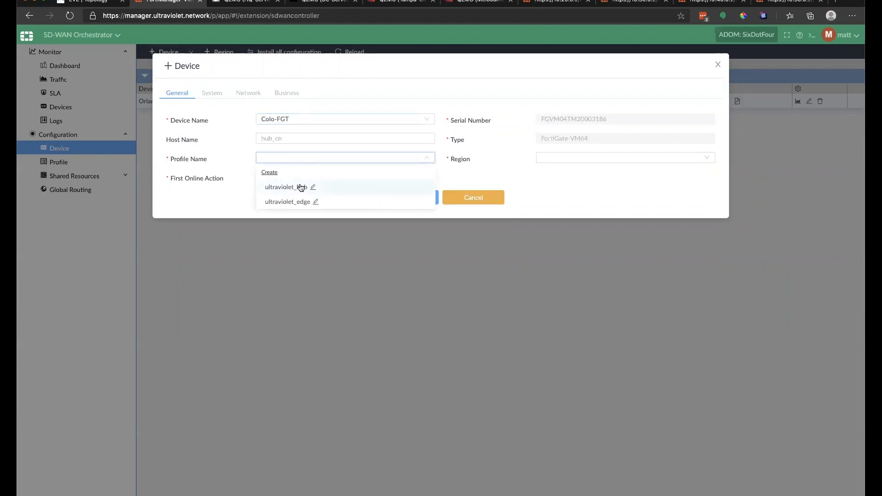
click(295, 185)
click(299, 177)
click(301, 204)
click(593, 158)
click(565, 189)
click(402, 203)
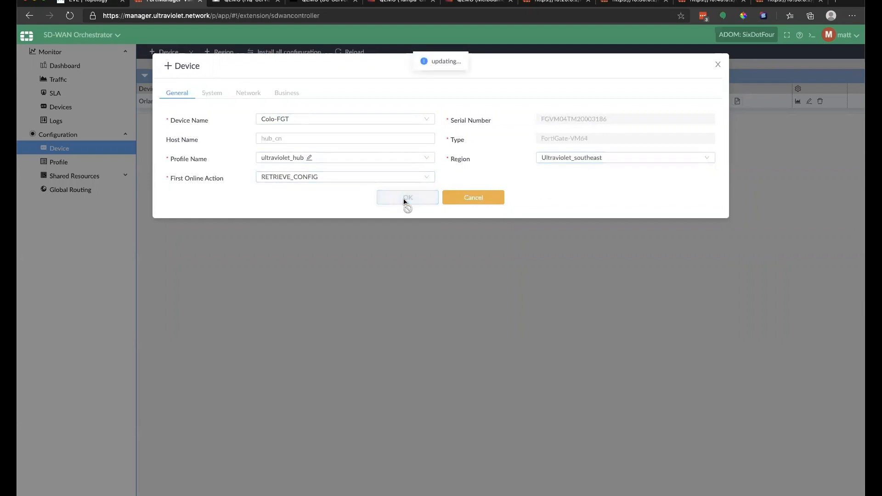
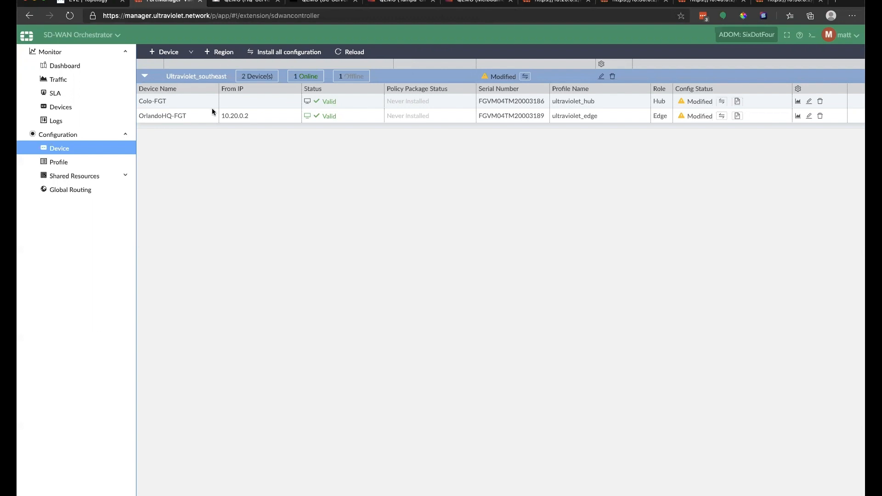
Step: Add Tampa-FGT with profile ultraviolet_edge, first online action RETRIEVE_CONFIG, region Ultraviolet_southeast
click(170, 53)
click(285, 148)
click(293, 158)
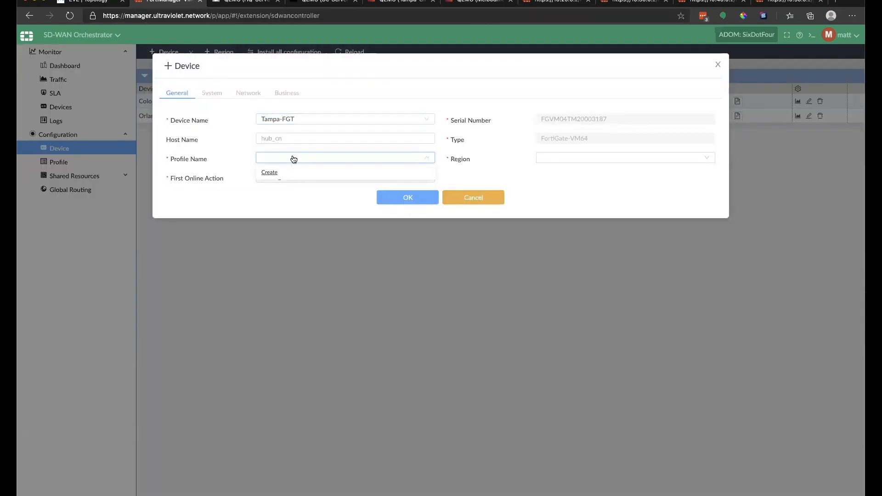
click(293, 201)
click(321, 177)
click(295, 205)
click(597, 157)
click(573, 190)
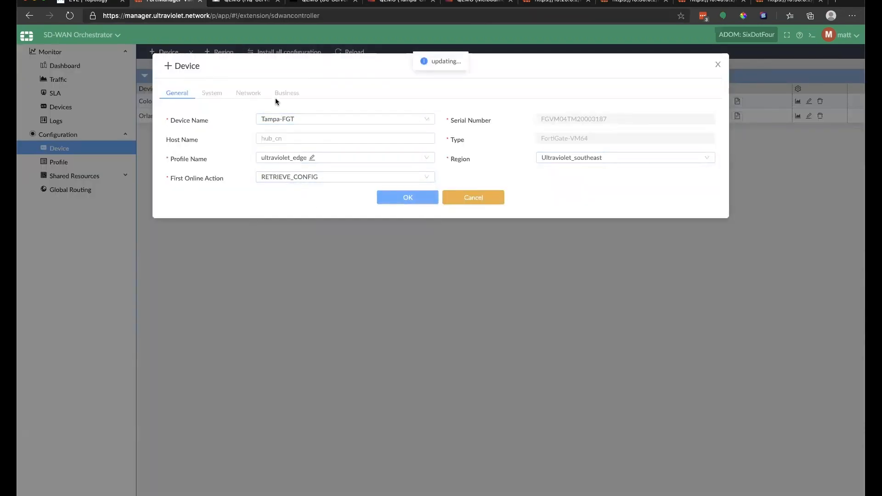
click(170, 53)
Step: Add Melbourne-FGT with ultraviolet_edge, RETRIEVE_CONFIG and region Ultraviolet_southeast
click(298, 119)
click(286, 134)
click(289, 158)
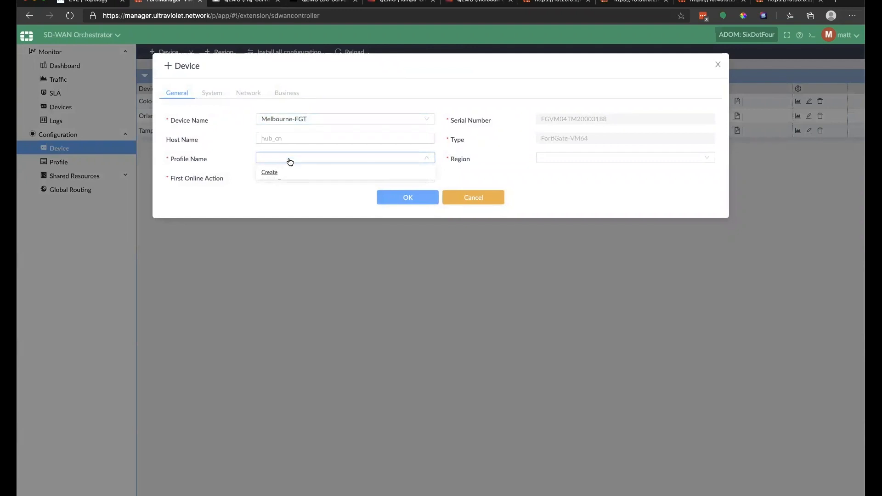
click(291, 177)
click(294, 204)
click(293, 158)
click(293, 201)
click(597, 158)
click(569, 188)
click(404, 197)
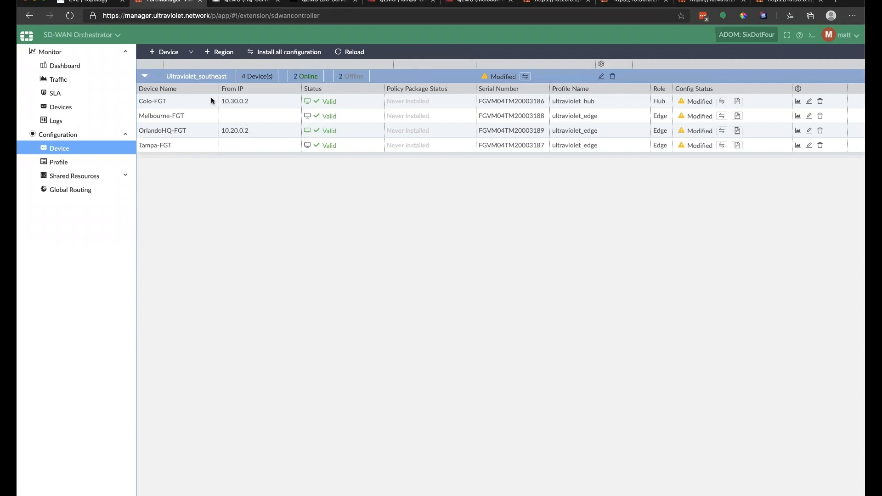
mouse_move(222, 99)
mouse_down()
mouse_move(247, 99)
mouse_move(219, 97)
mouse_up()
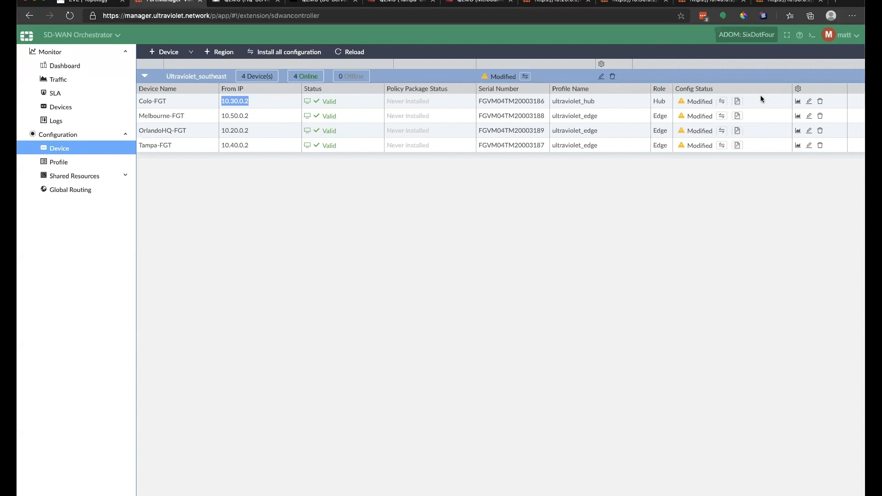
click(738, 103)
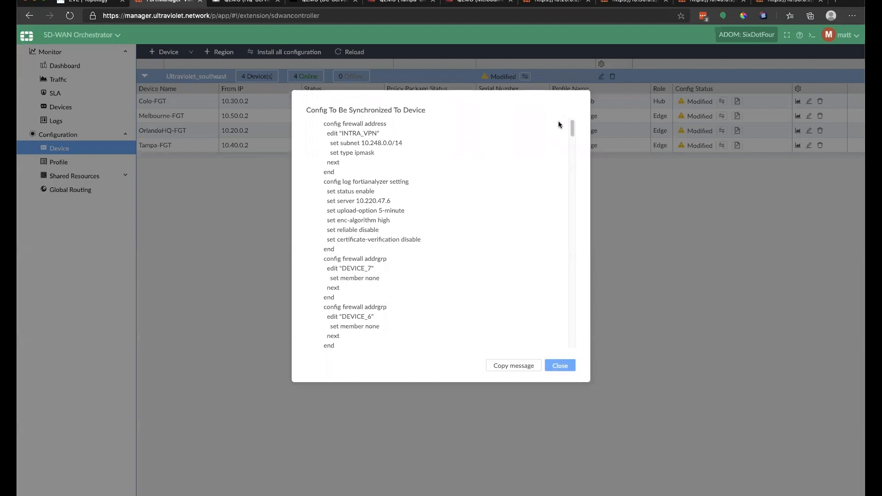
drag(572, 129, 567, 154)
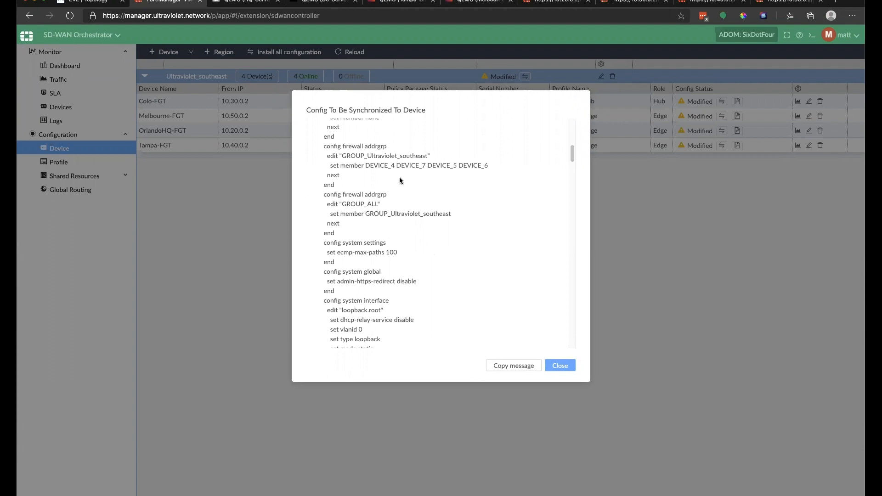
scroll(398, 175, down, 10)
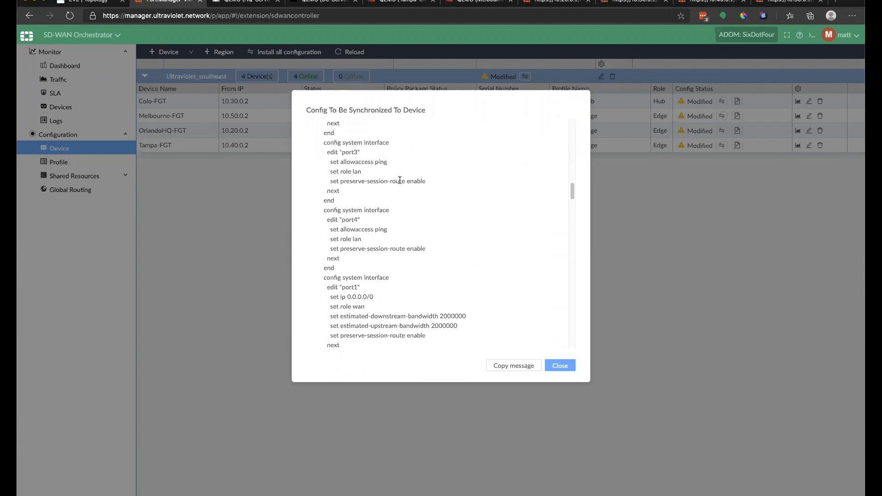
scroll(400, 184, down, 2)
drag(329, 270, 387, 271)
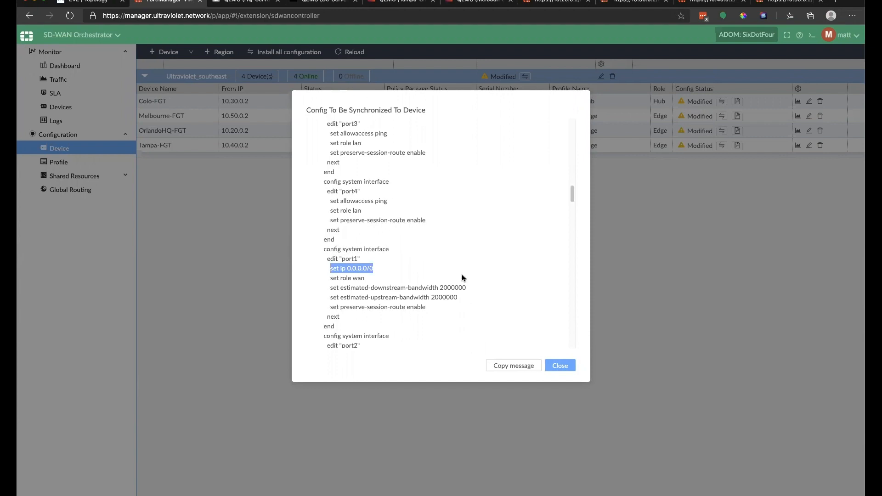
click(560, 365)
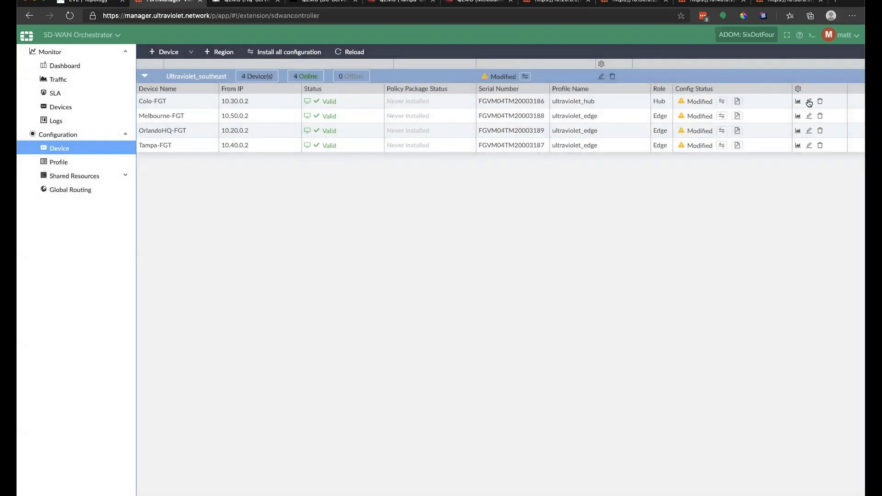
Step: Set Colo-FGT's WAN port1 to 10.30.0.2/24 with gateway 10.30.0.1
click(522, 77)
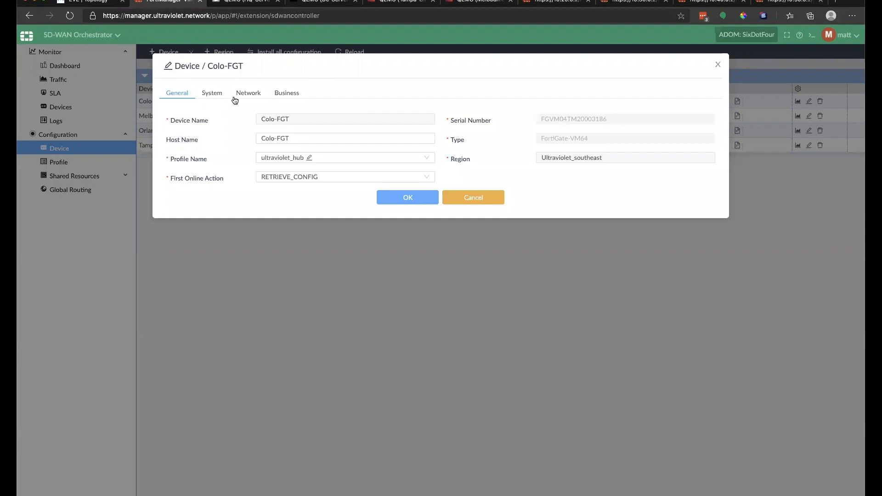
click(256, 94)
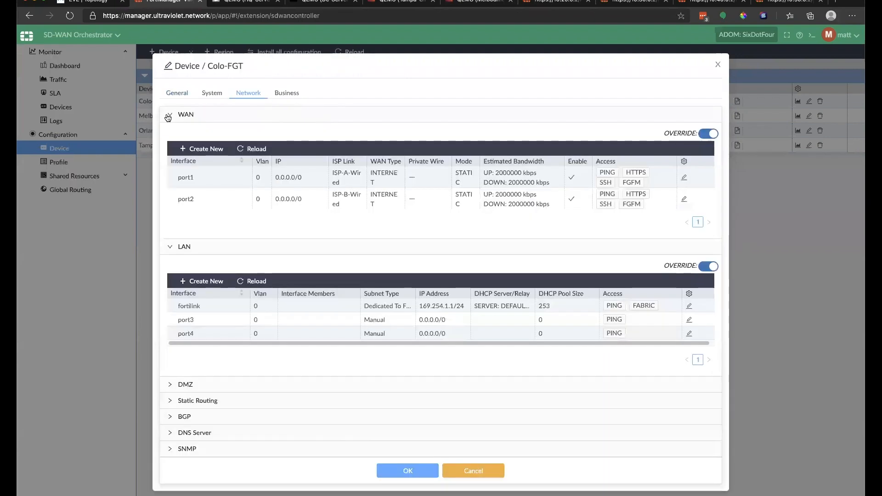
click(168, 116)
click(168, 116)
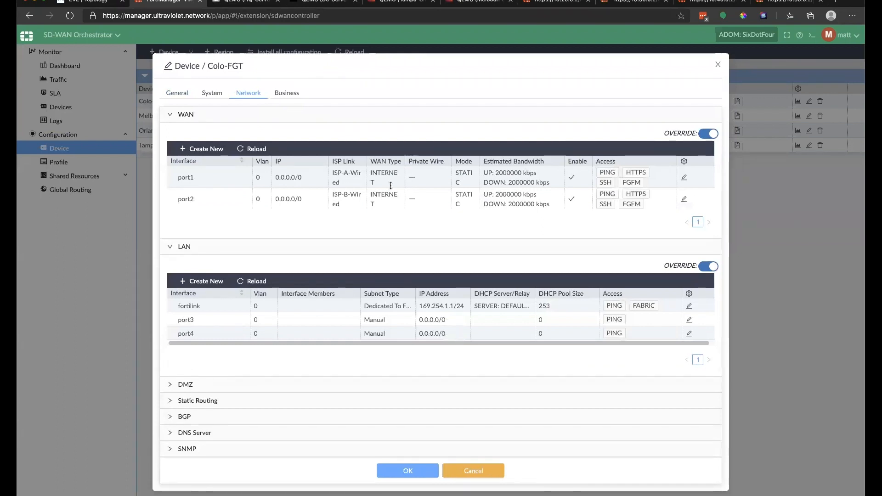
click(684, 181)
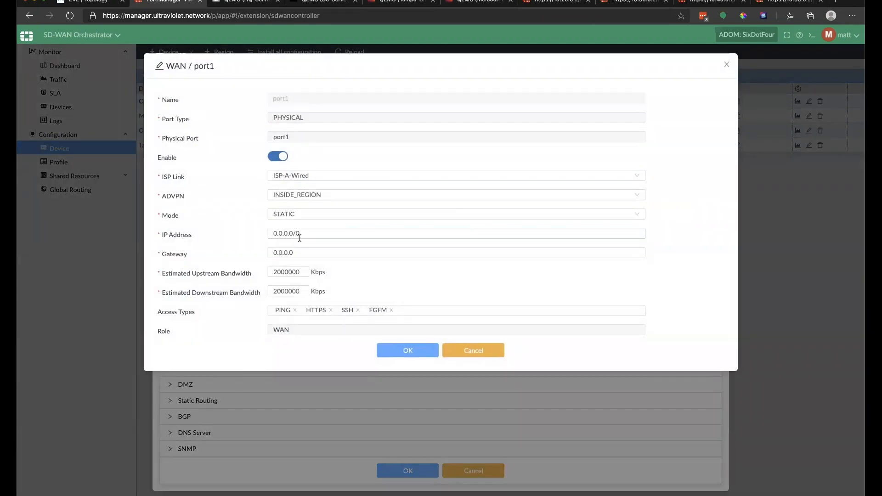
drag(301, 234, 235, 235)
text(10.30)
key(Down)
key(Return)
key(Tab)
text(10.)
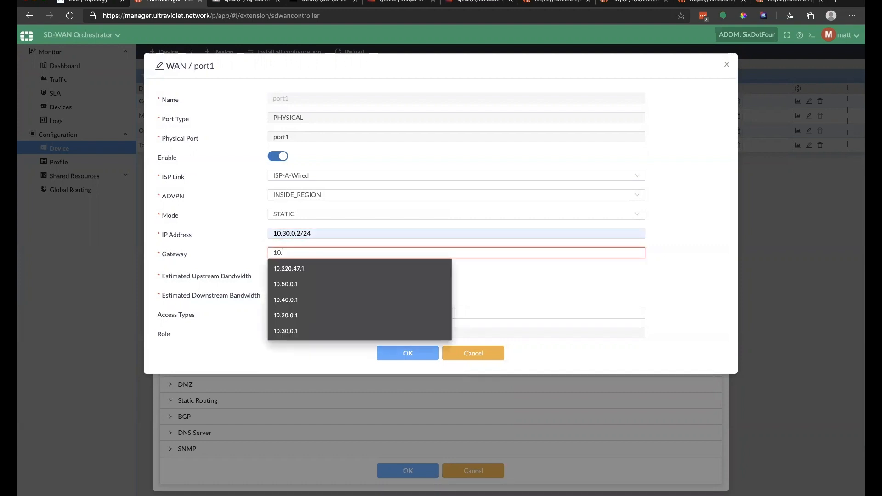
text(30.)
key(Down)
key(Return)
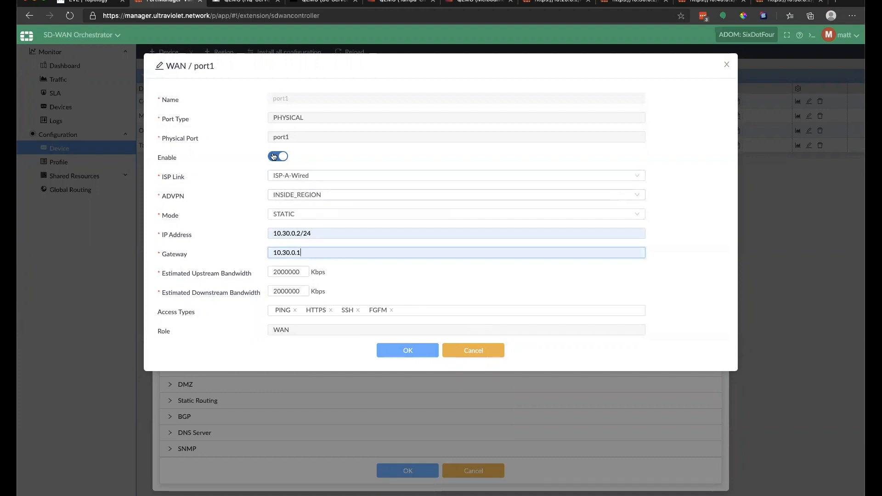
click(411, 351)
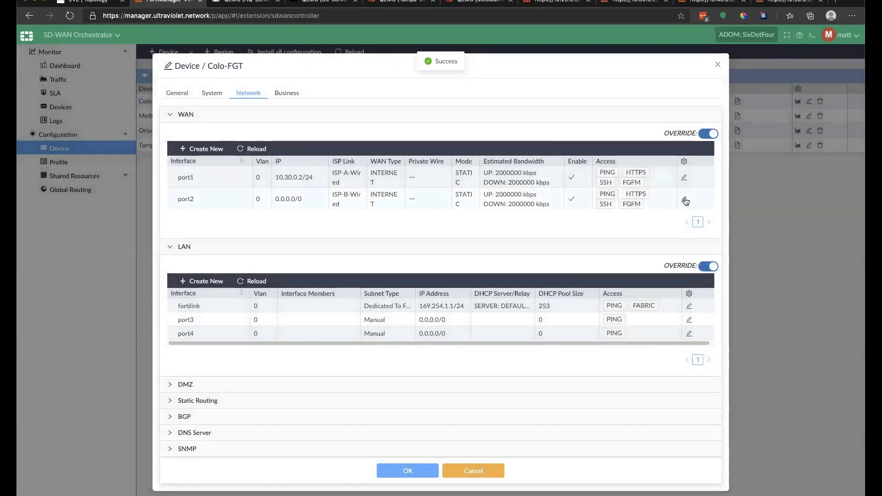
Step: Set Colo-FGT's WAN port2 to 172.21.0.2/24 with gateway 172.21.0.1
click(685, 200)
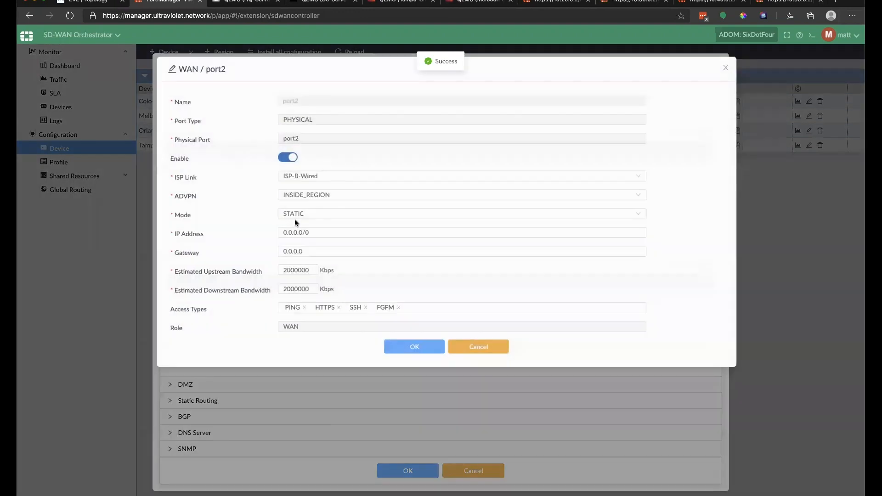
triple_click(279, 230)
text(182)
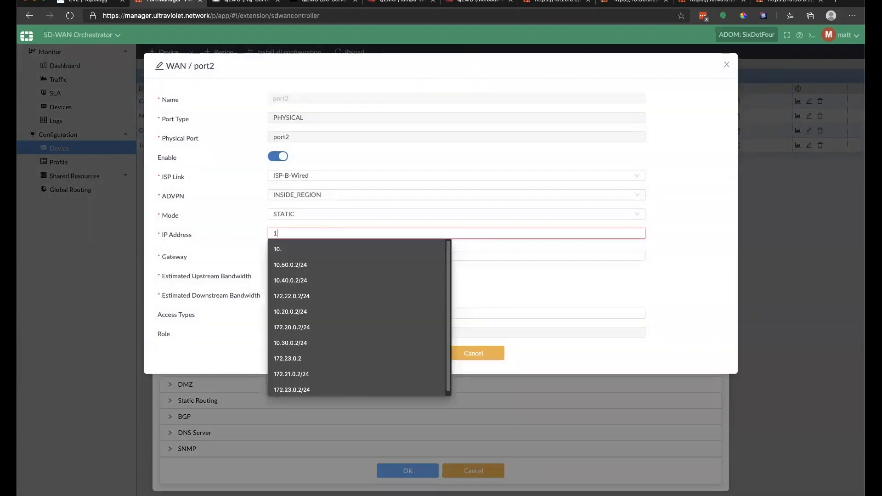
key(BackSpace)
key(BackSpace)
text(72)
key(Down)
key(Down)
key(Down)
key(Down)
key(Return)
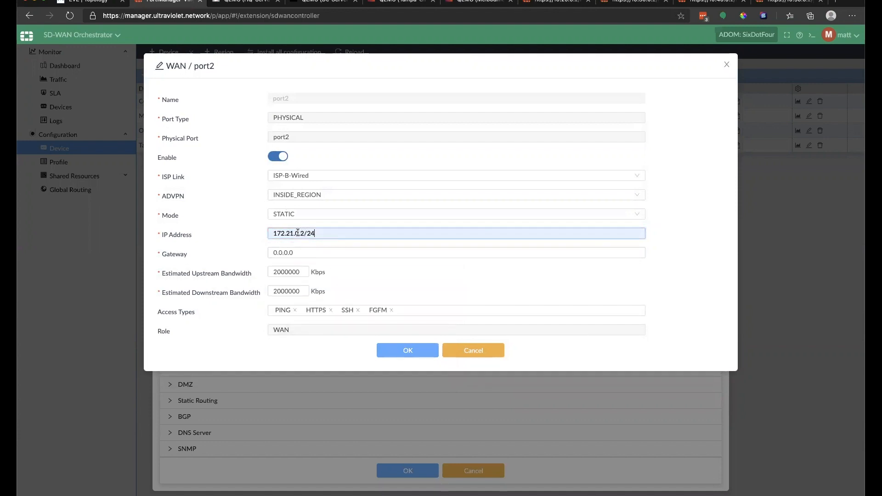
drag(301, 234, 241, 237)
drag(298, 252, 255, 251)
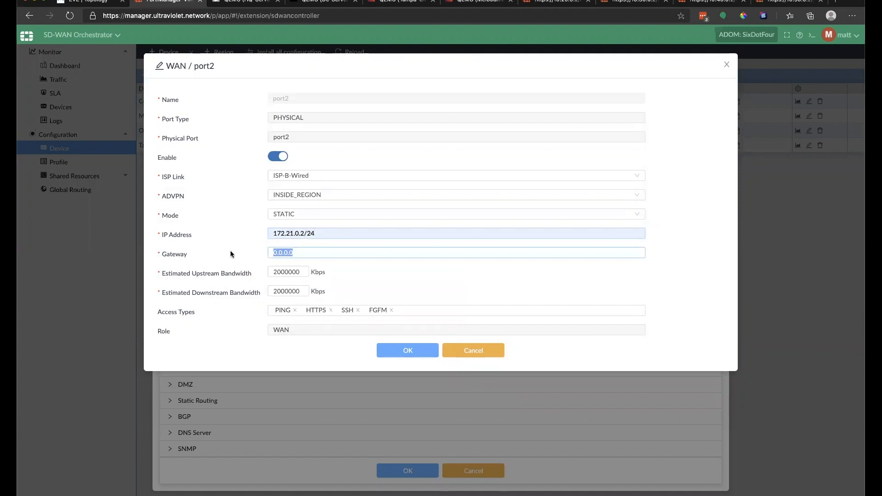
text(172.21.0.)
text(1)
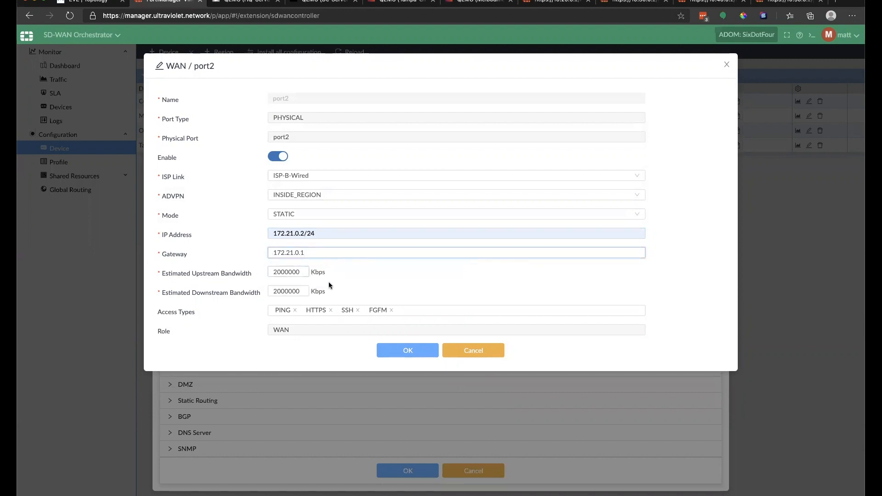
click(394, 354)
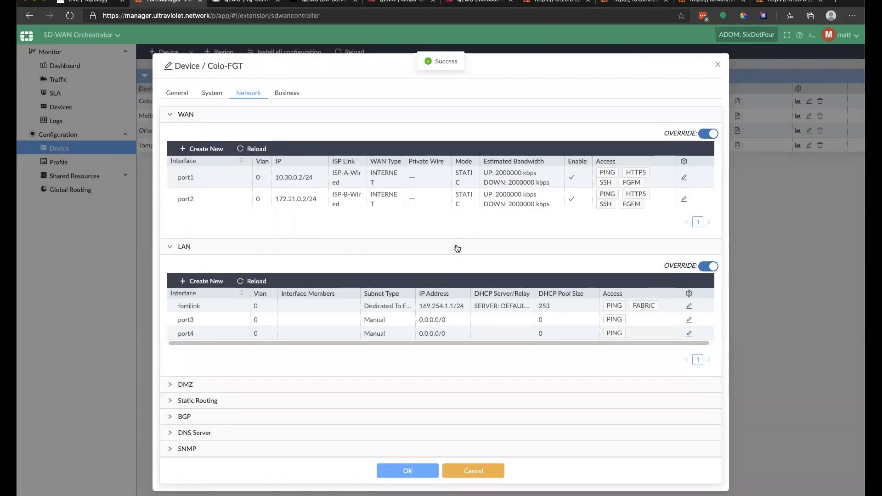
Step: Auto-assign port3 from uv_colo_ip_pool as a DEFAULT_DHCP server with pool size 50
click(689, 321)
click(278, 183)
click(340, 205)
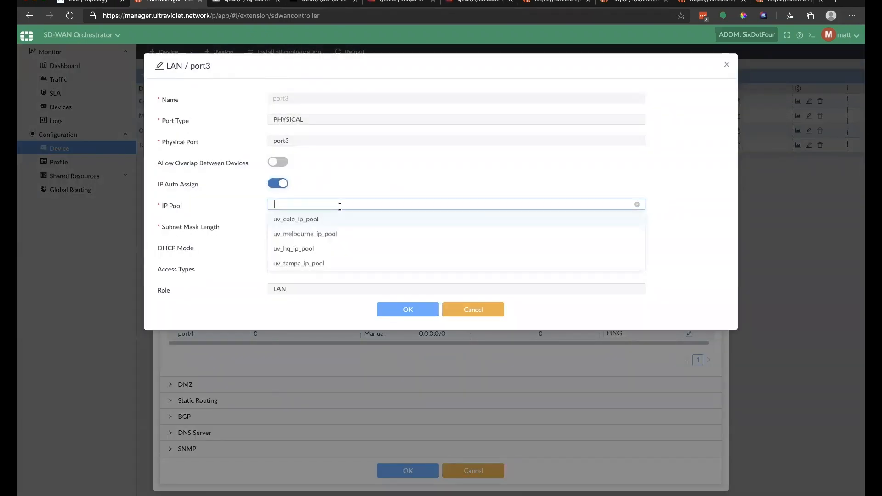
click(318, 219)
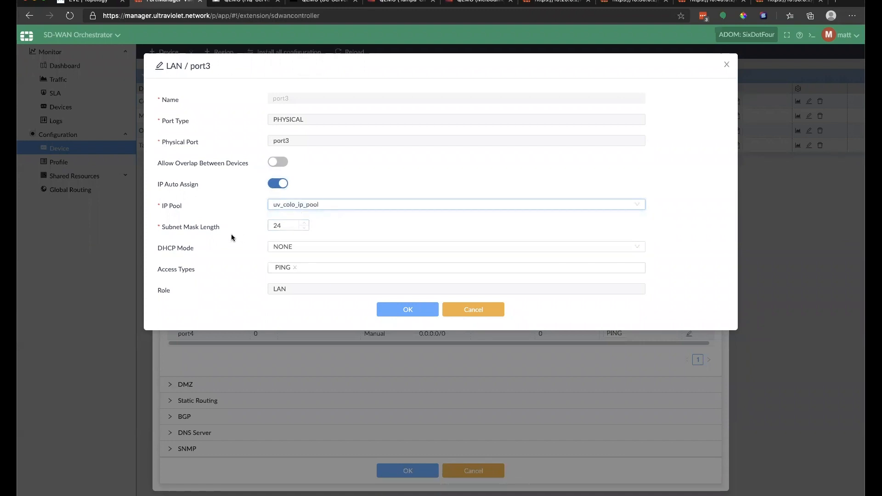
click(318, 247)
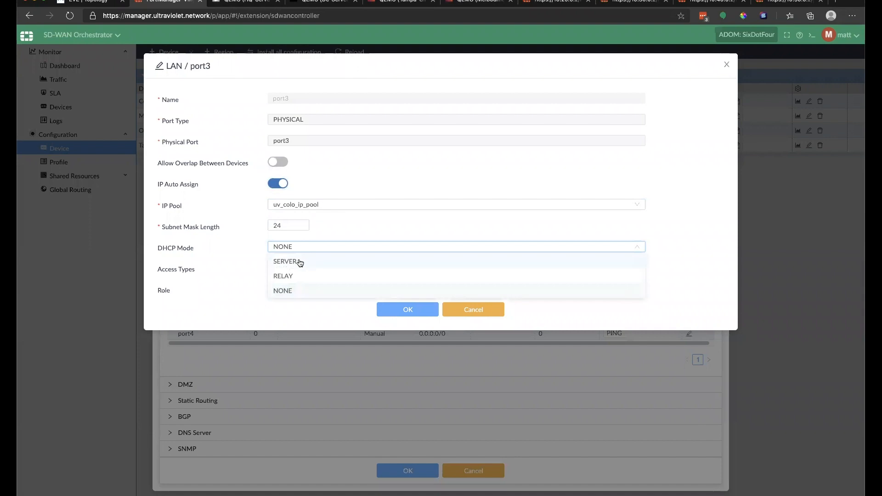
click(299, 261)
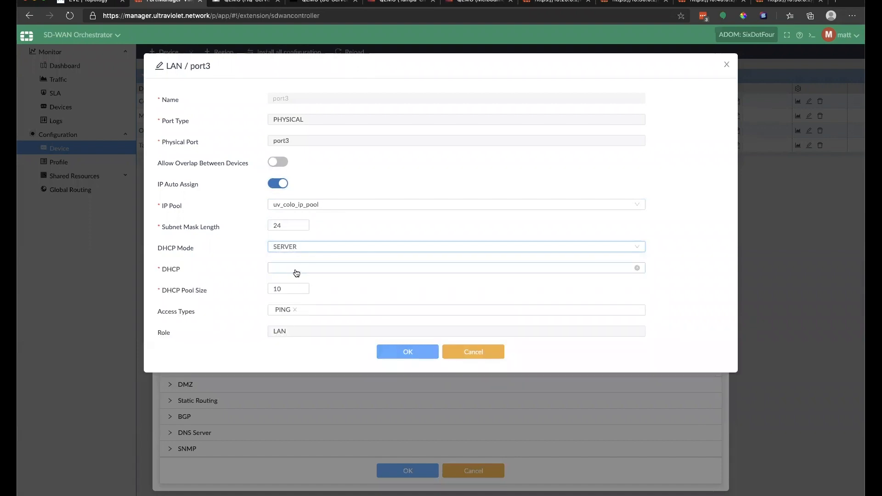
click(296, 273)
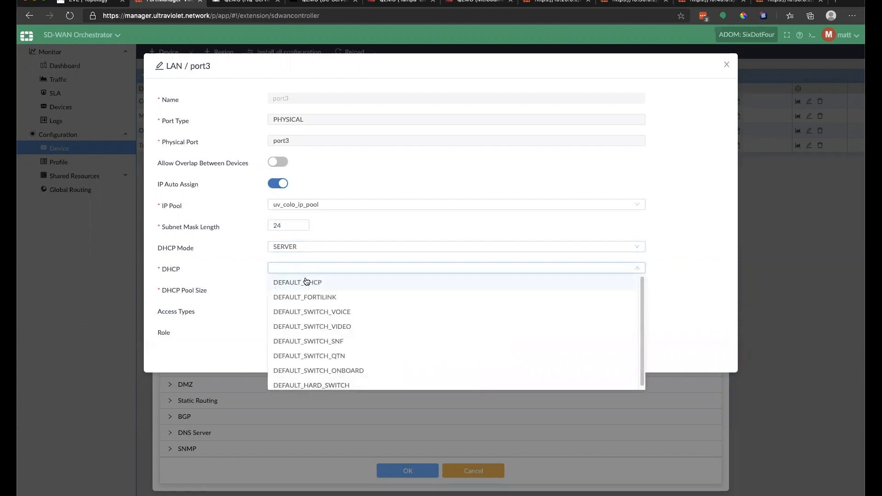
click(305, 281)
double_click(287, 289)
text(50)
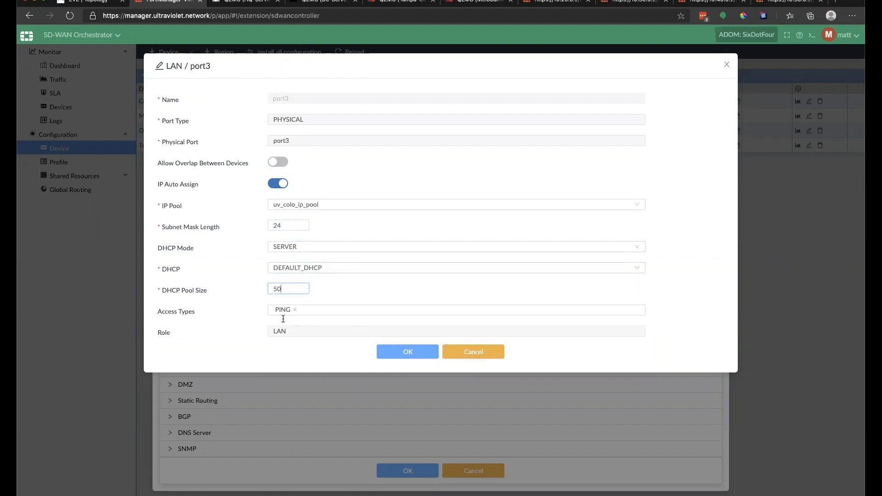
Step: Allow HTTPS and SSH on port3, save it, and check its 10.130.0.1/24 address
click(325, 309)
click(309, 355)
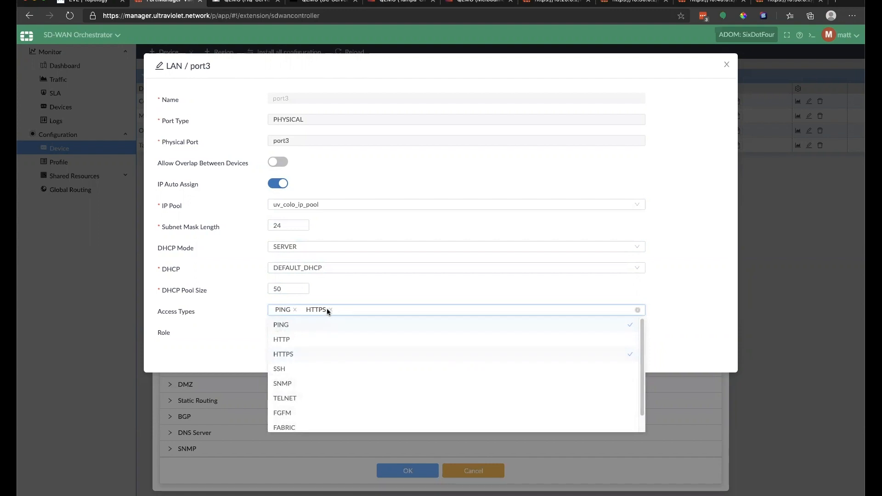
click(285, 368)
click(417, 289)
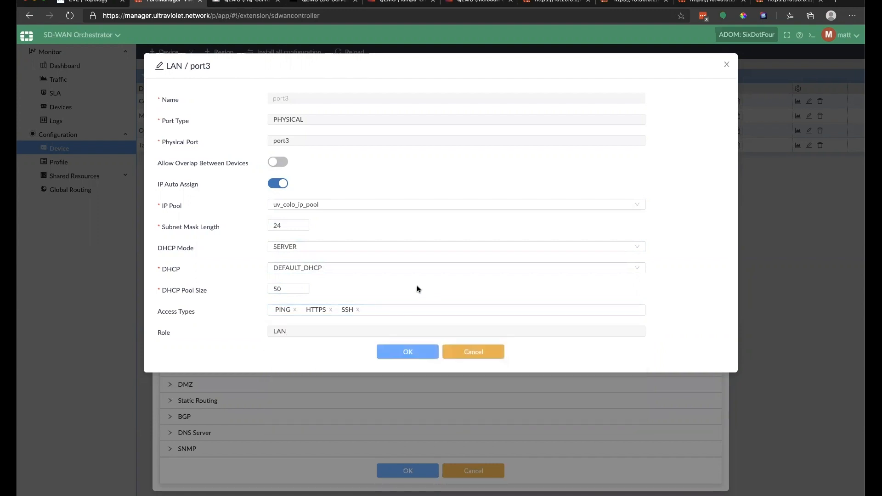
click(408, 353)
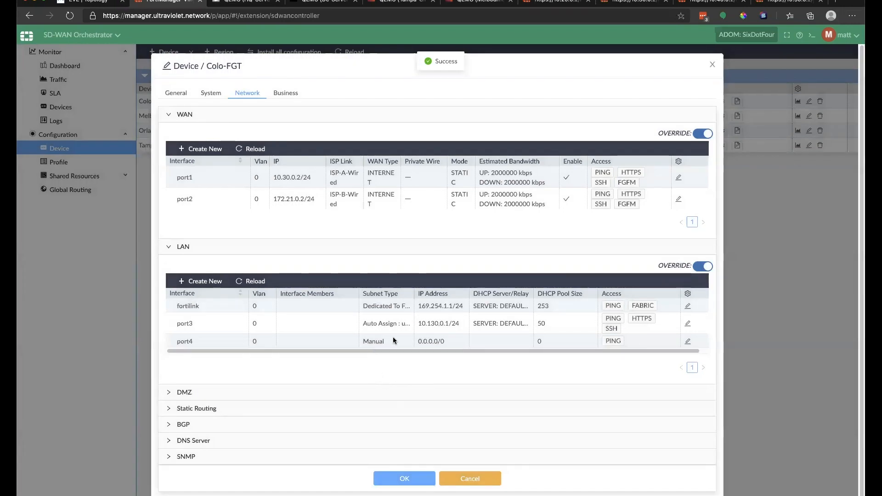
drag(418, 324, 449, 325)
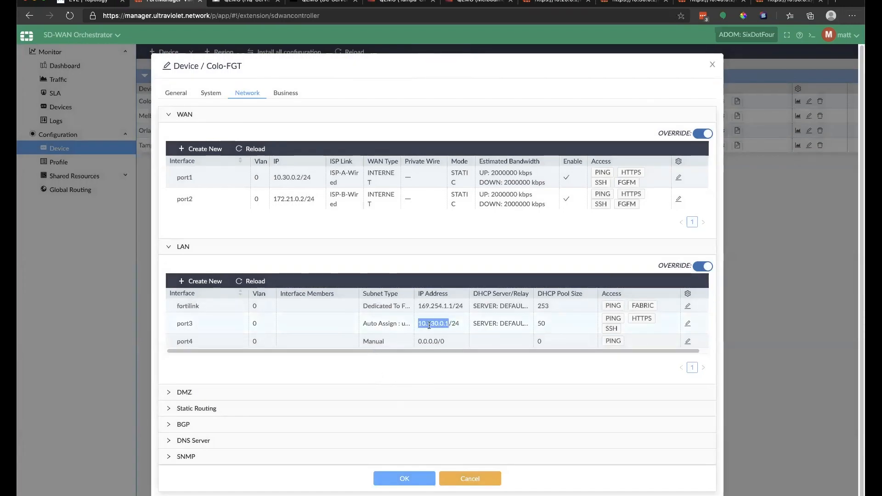
click(440, 323)
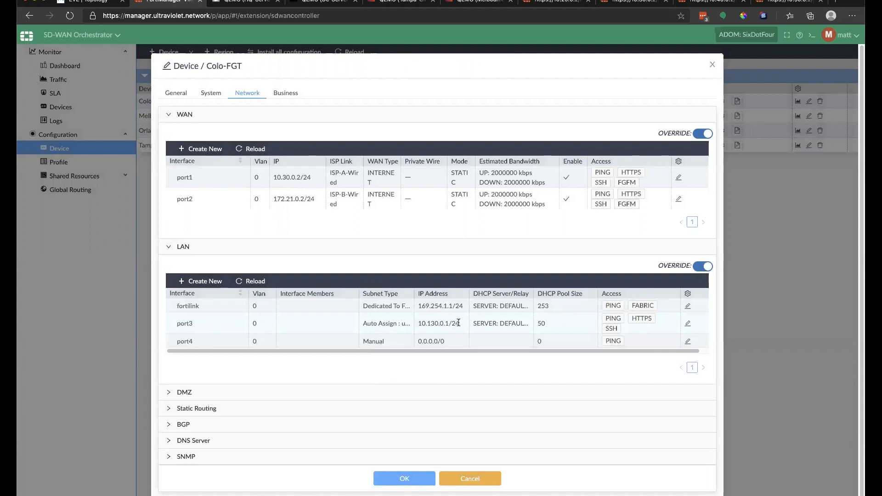
click(413, 324)
Step: Save Colo-FGT's settings and bring up Melbourne-FGT's network settings
click(404, 479)
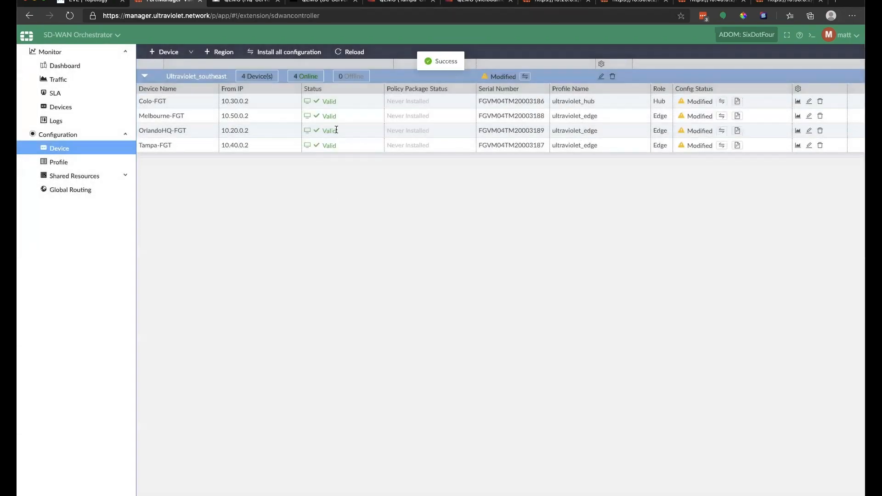
click(810, 116)
click(247, 93)
click(170, 116)
Step: Set Melbourne-FGT's WAN port1 to 10.50.0.2/24 with gateway 10.50.0.1
click(688, 155)
drag(307, 253, 225, 254)
text(10.20.0.2/24)
key(Tab)
text(10.20.0.1)
key(Tab)
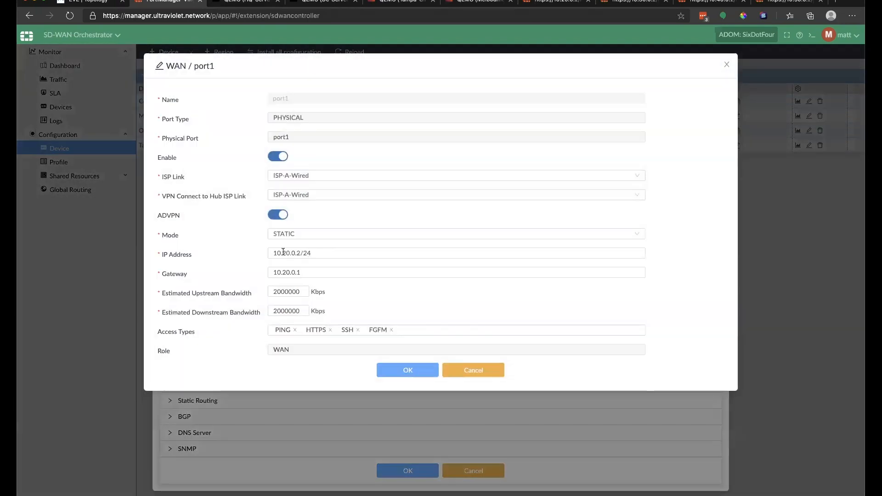
click(286, 253)
key(BackSpace)
text(5)
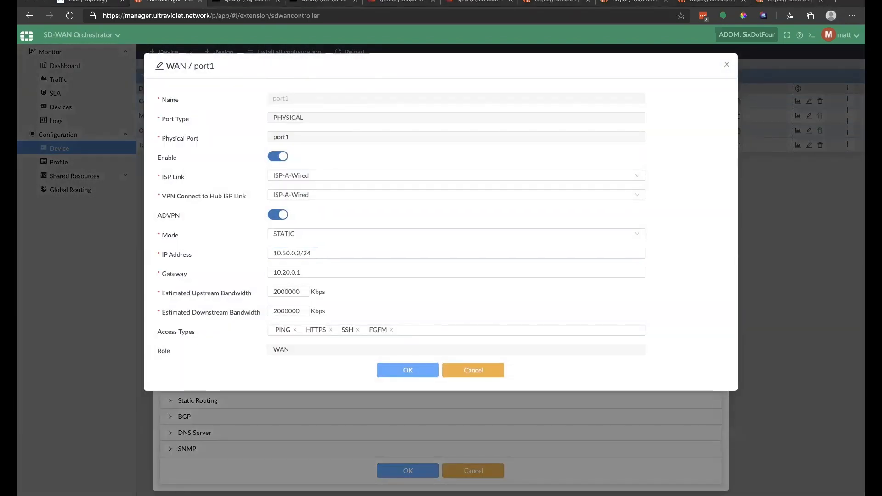
click(287, 272)
key(BackSpace)
text(5)
click(407, 370)
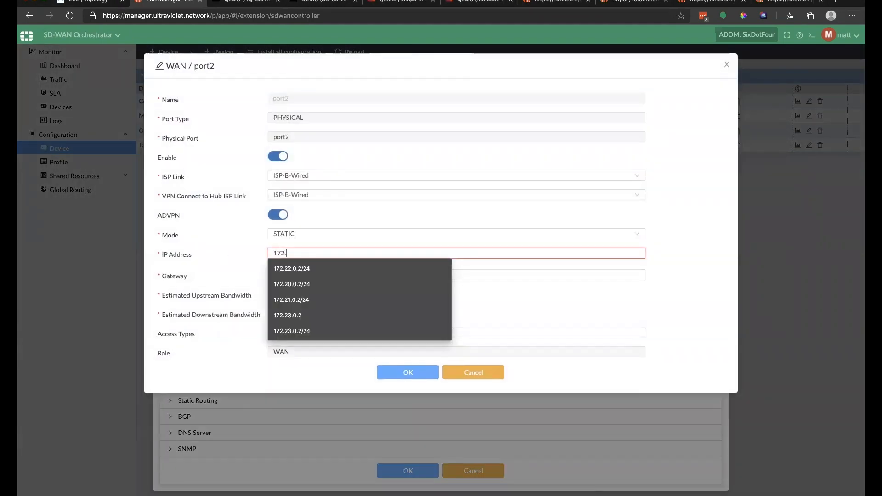
Step: Set Melbourne-FGT's WAN port2 to 172.23.0.2/24 with gateway 172.23.0.1
text(.23.0.2/24)
key(Tab)
text(172.23.0.1)
click(408, 372)
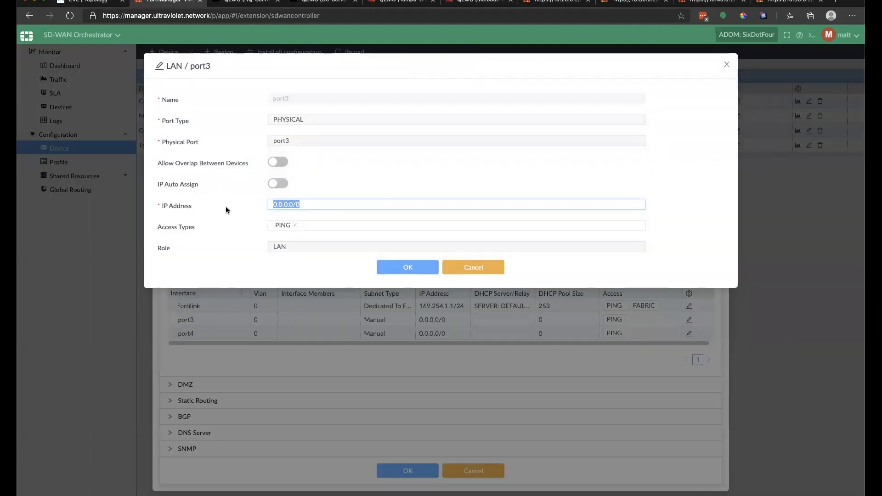
text(172)
Step: Auto-assign port3 from uv_melbourne_ip_pool with HTTPS and SSH access, and save Melbourne-FGT
click(278, 183)
click(455, 204)
click(310, 232)
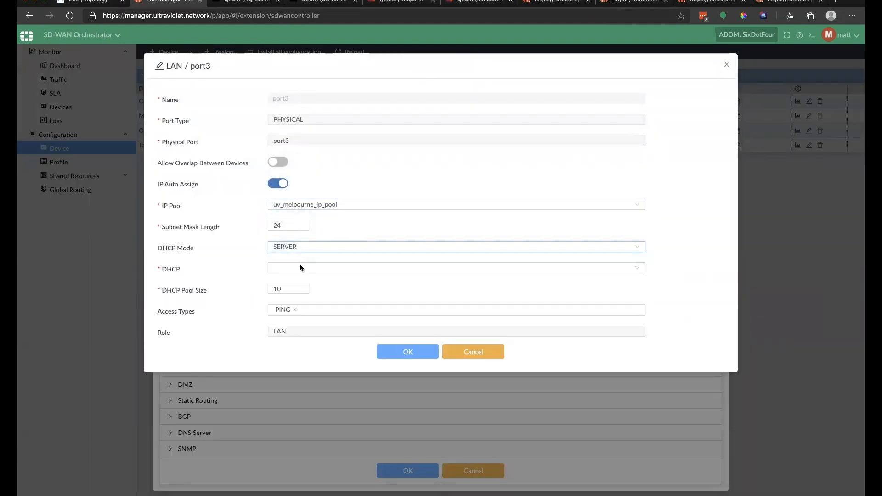
click(331, 309)
click(283, 354)
click(279, 368)
click(407, 351)
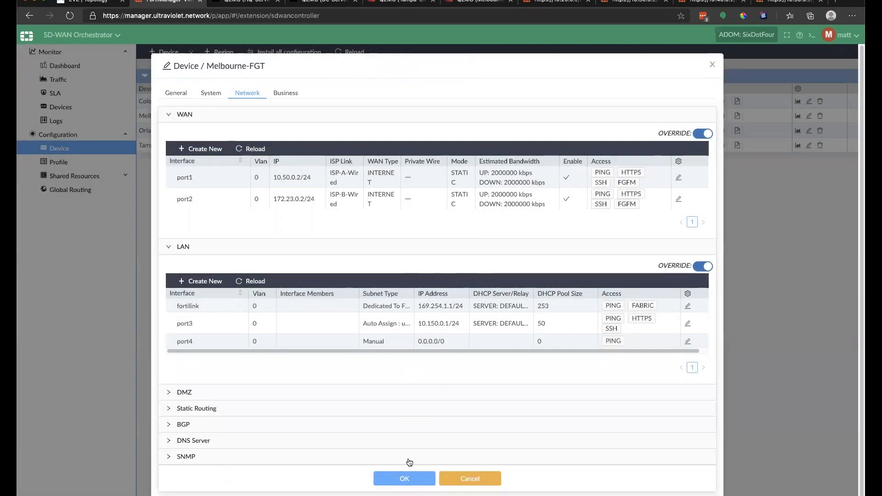
click(407, 470)
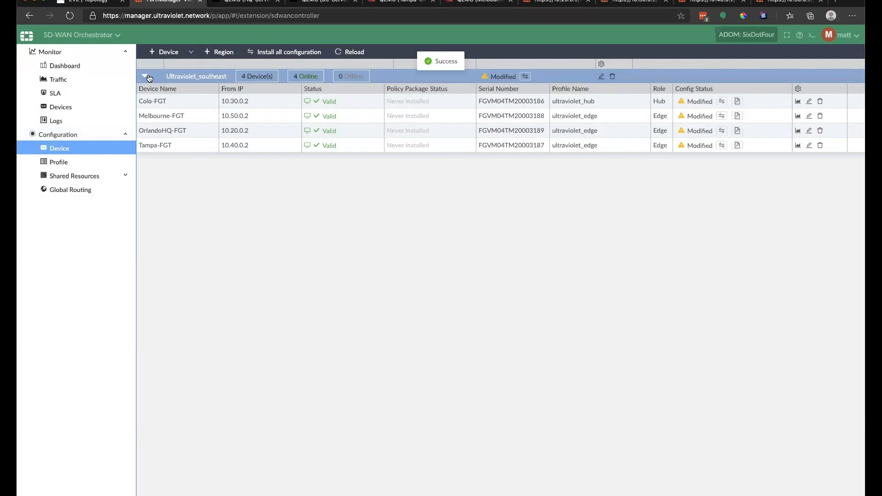
click(77, 156)
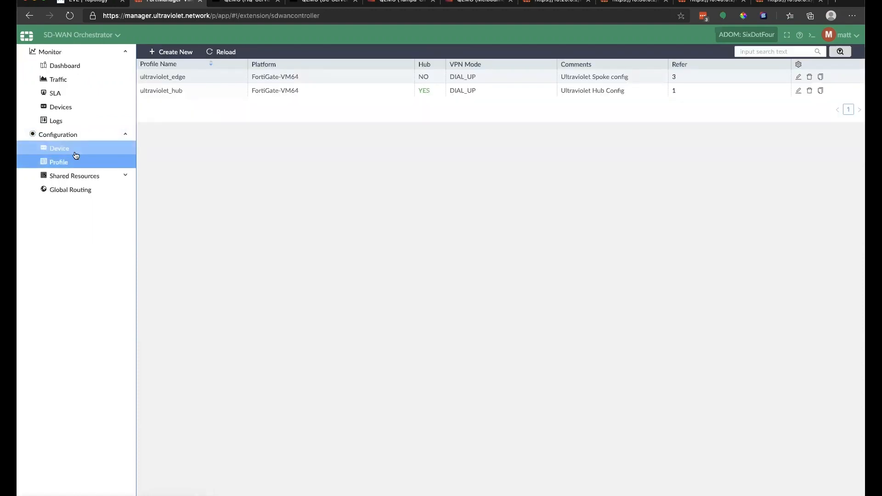
Step: In ultraviolet_edge, extend LAN port3 access from PING to PING, HTTPS and SSH, and save the profile
click(798, 77)
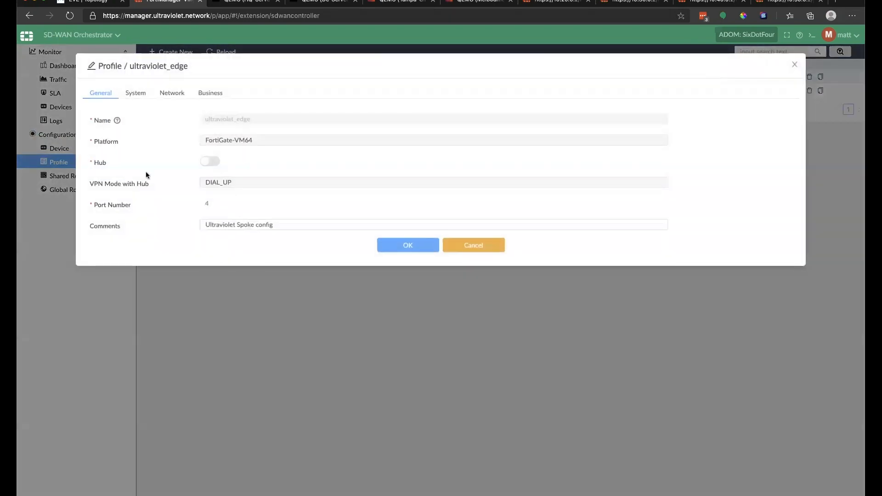
click(173, 93)
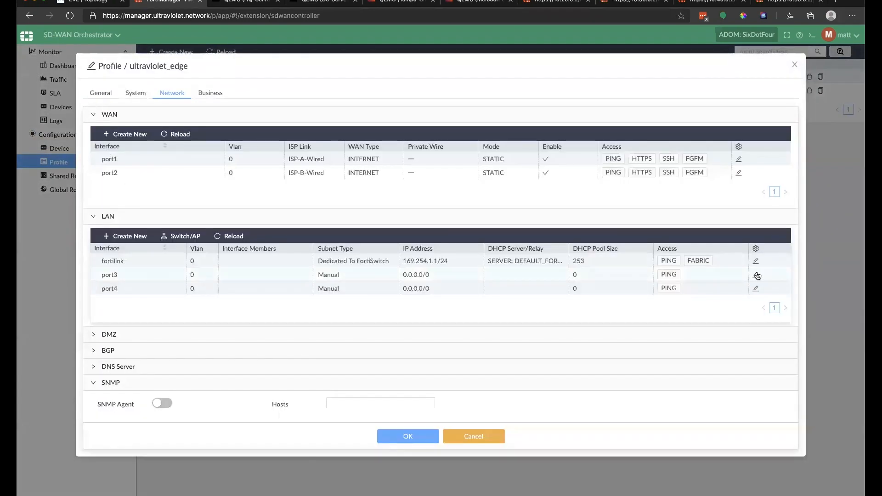
click(756, 274)
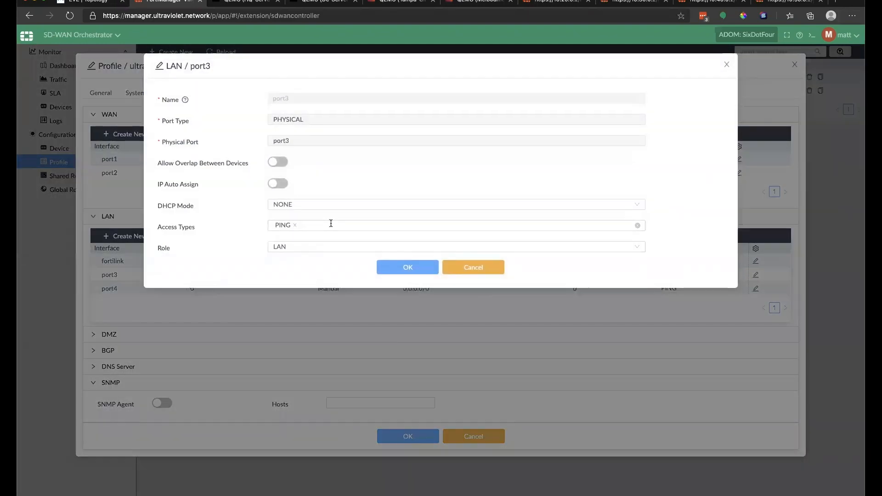
click(331, 223)
click(313, 269)
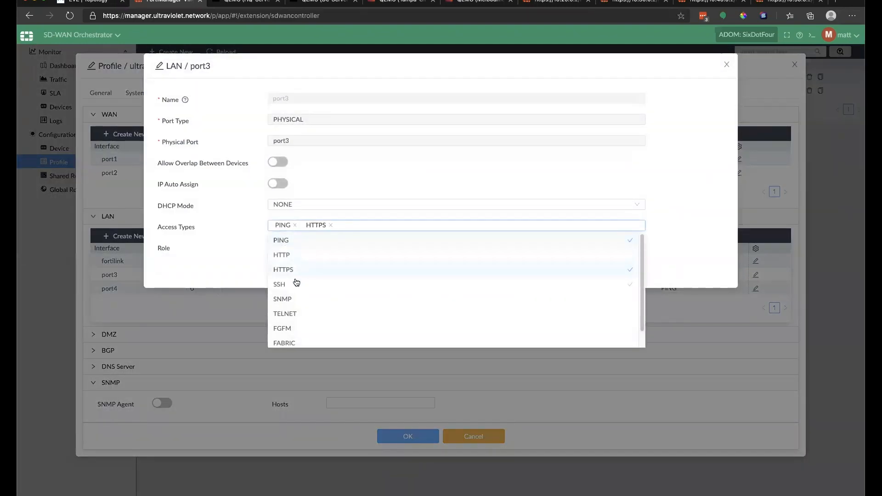
click(296, 283)
click(203, 276)
click(411, 275)
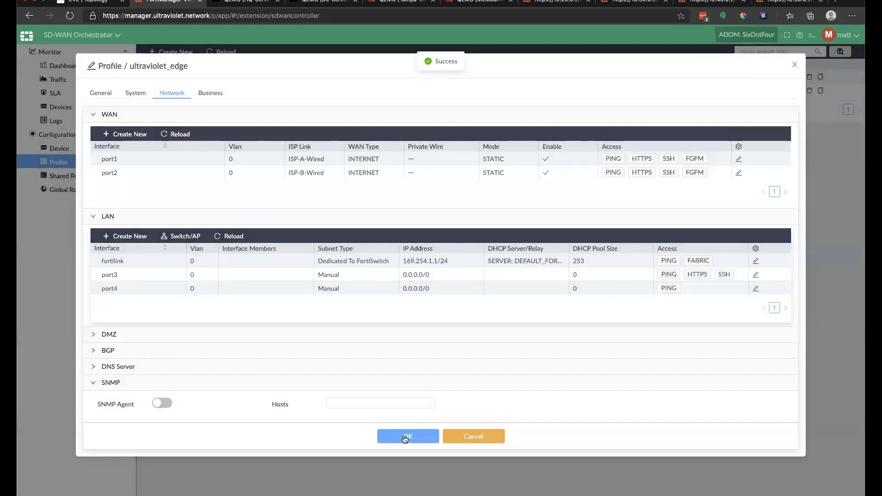
click(405, 437)
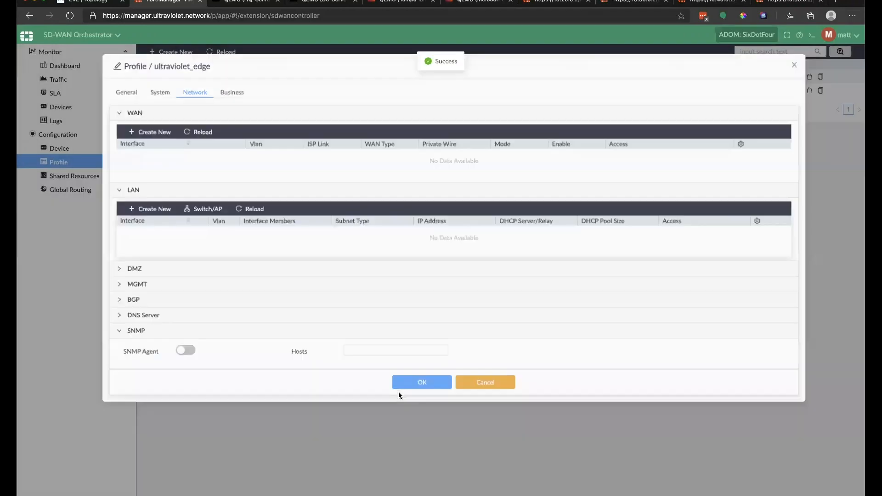
click(399, 387)
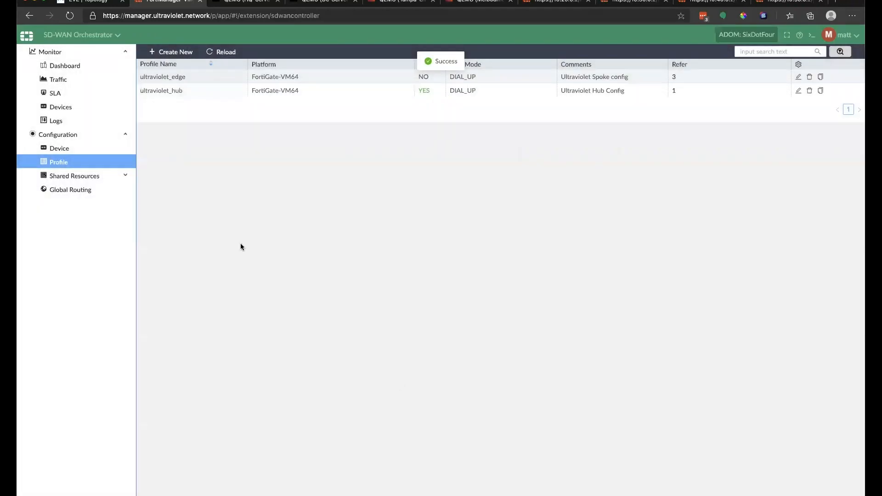
click(59, 149)
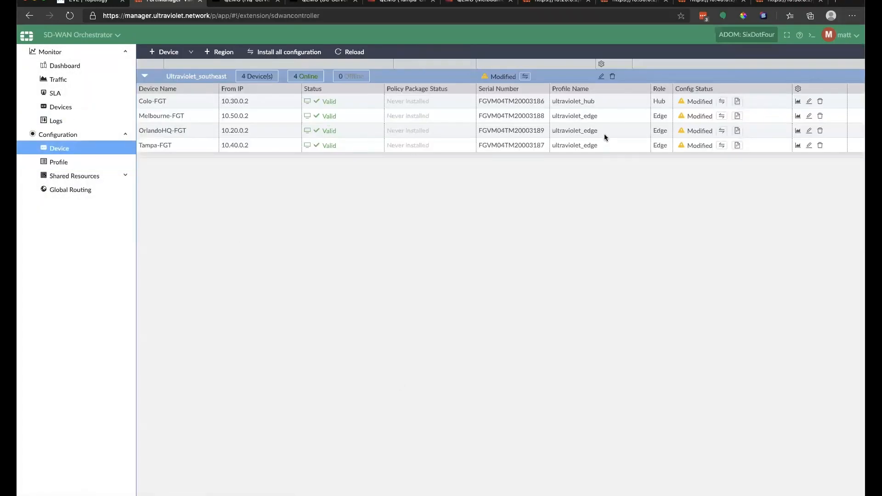
Step: Set OrlandoHQ-FGT's port1 WAN to 10.20.0.2/24 with gateway 10.20.0.1
click(808, 132)
click(252, 92)
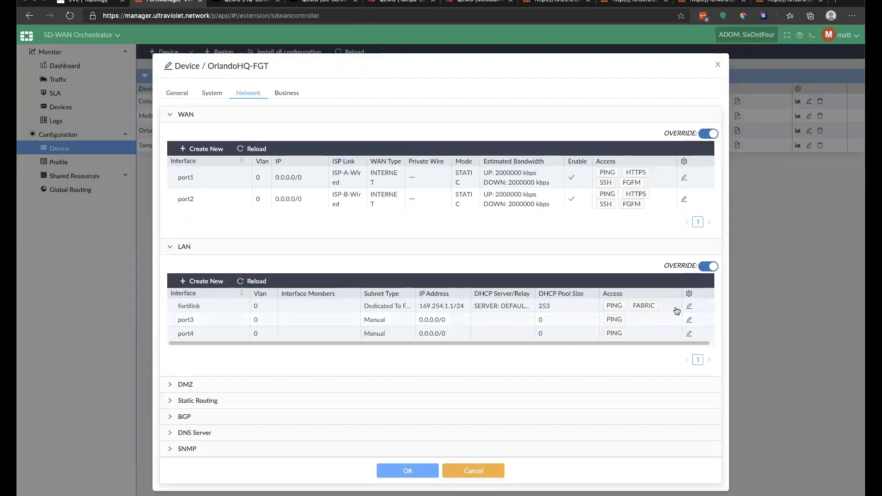
click(679, 309)
click(484, 261)
click(680, 176)
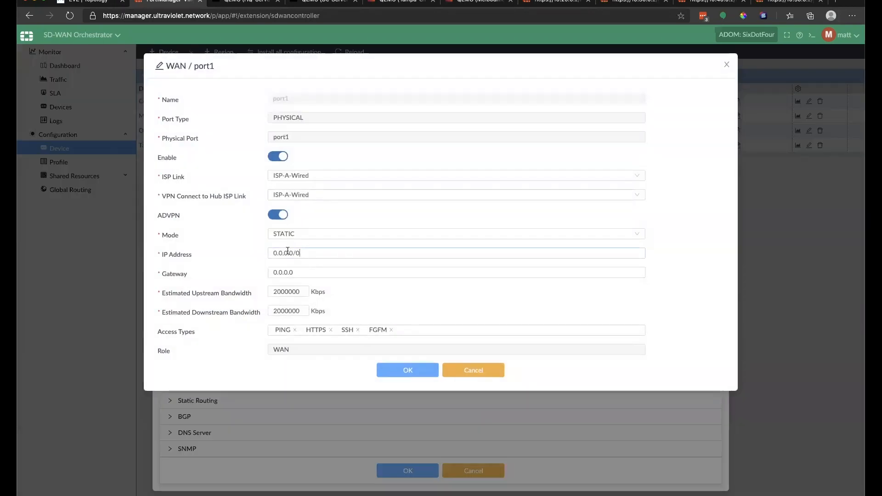
text(10.20.0.2/24)
key(Tab)
text(10.20.0.1)
click(413, 373)
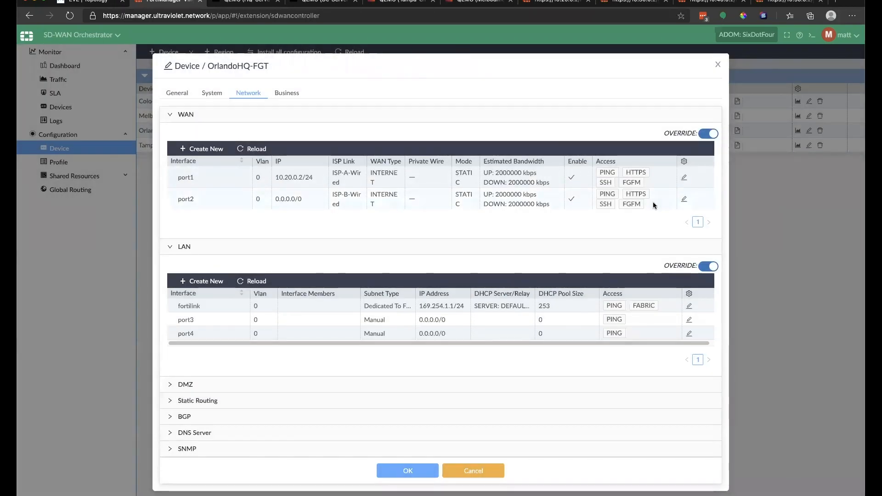
Step: Set OrlandoHQ-FGT's port2 WAN to 172.20.0.2/24 with gateway 172.20.0.1
click(679, 199)
text(172.20.0.2/24)
key(Tab)
text(172.20.0.1)
click(407, 373)
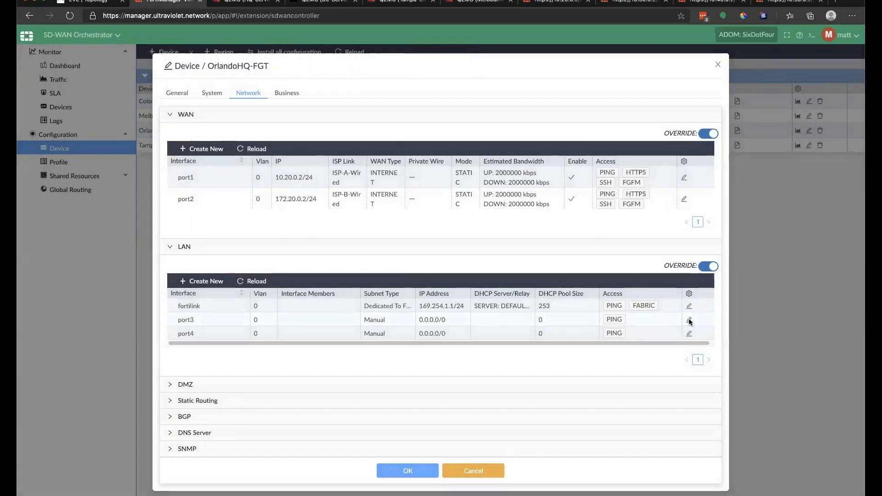
Step: Allow HTTPS on OrlandoHQ-FGT's port3 and auto-assign its IP from uv_hq_ip_pool, then save
click(689, 321)
click(349, 224)
click(300, 270)
click(278, 183)
click(299, 205)
click(293, 249)
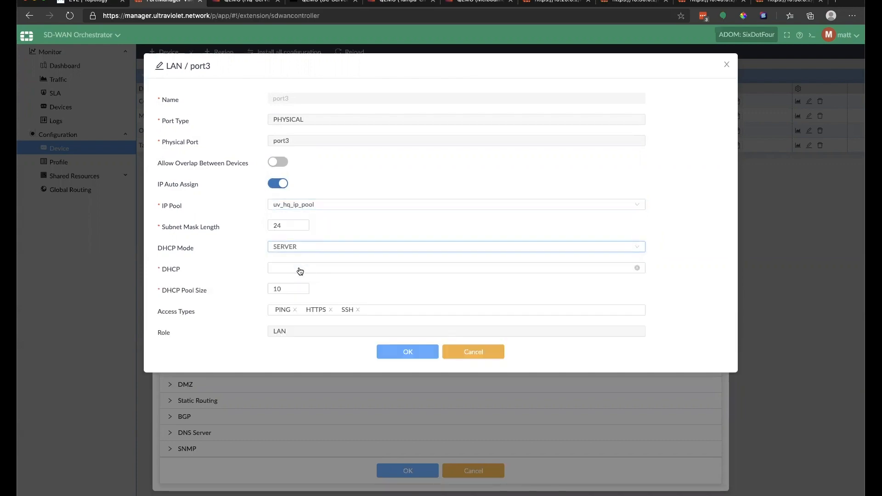
click(408, 352)
click(404, 478)
Step: Set Tampa-FGT's port1 WAN to 10.40.0.2/24 with gateway 10.40.0.1
click(809, 145)
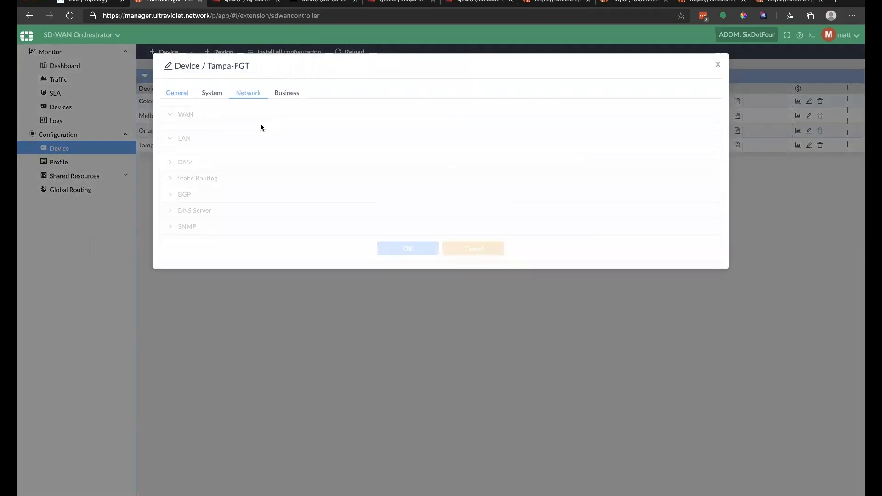
click(247, 93)
click(684, 177)
click(221, 257)
text(10.4)
key(Down)
key(Return)
key(Tab)
text(10.40.0.1)
click(408, 370)
Step: Set Tampa-FGT's port2 WAN to 172.22.0.2/24 with gateway 172.22.0.1
click(684, 199)
click(294, 253)
text(172.22.0.2/24)
key(Tab)
text(172.22.0.1)
click(407, 370)
Step: Allow HTTPS and SSH on Tampa-FGT's port3 and auto-assign its IP from uv_tampa_ip_pool
click(689, 319)
click(317, 224)
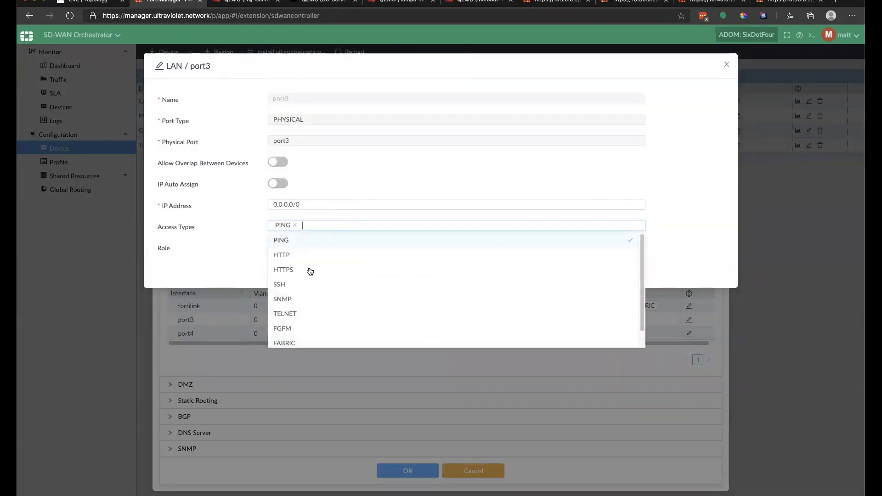
click(309, 270)
click(305, 283)
triple_click(287, 205)
text(172)
click(278, 183)
click(304, 204)
click(301, 262)
Step: Make port3 a DHCP server using DEFAULT_DHCP with pool size 50, and save Tampa-FGT
click(298, 247)
click(295, 276)
click(296, 268)
click(297, 282)
text(50)
click(407, 351)
click(403, 479)
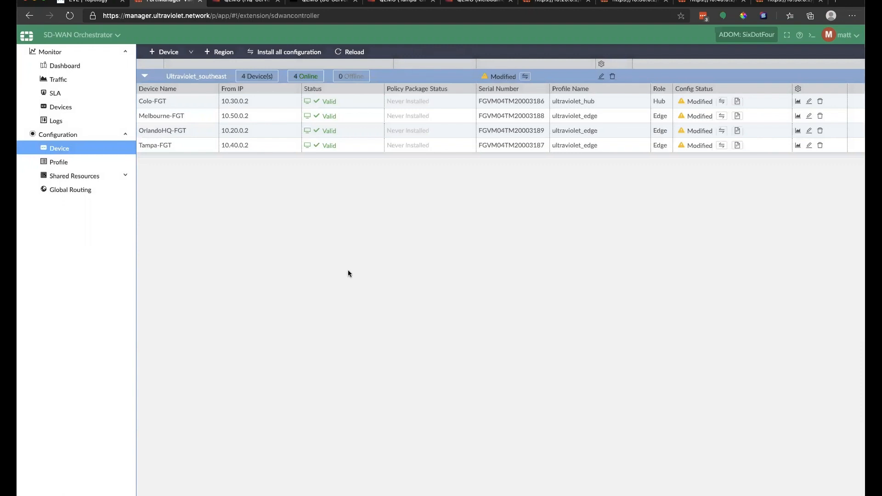
Step: Preview Colo-FGT's pending config, highlighting the loopback.root, port1-E and port2-E interface entries
click(737, 101)
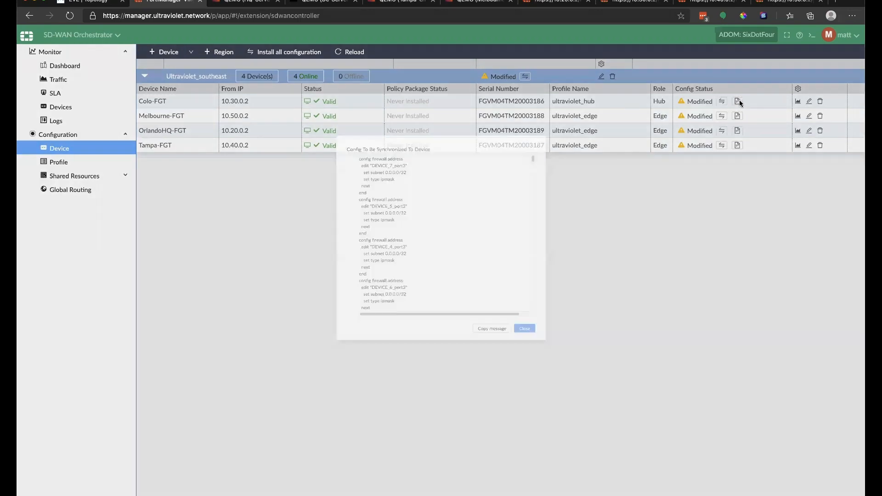
scroll(442, 216, down, 10)
scroll(443, 217, down, 8)
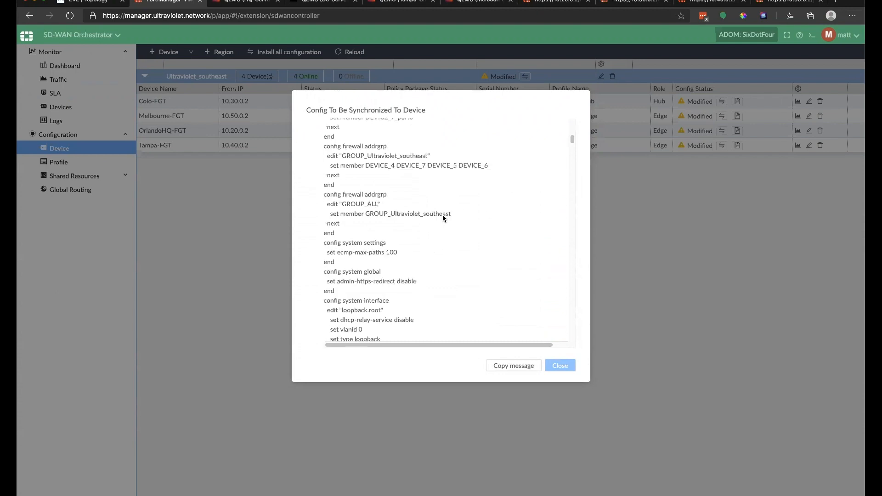
scroll(442, 218, down, 5)
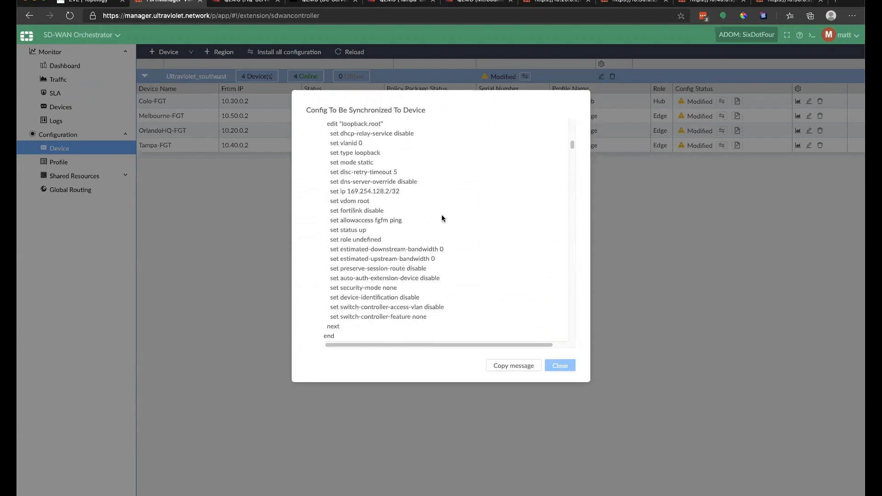
scroll(442, 215, down, 2)
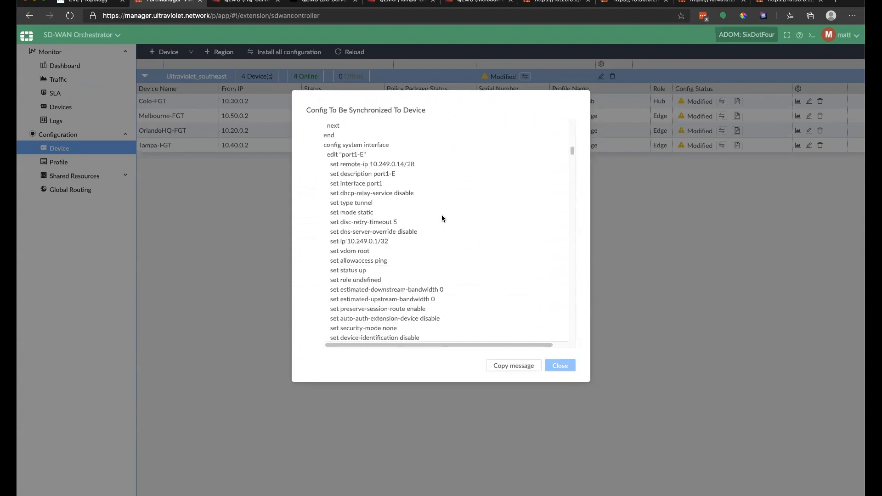
scroll(440, 216, up, 3)
scroll(440, 218, up, 10)
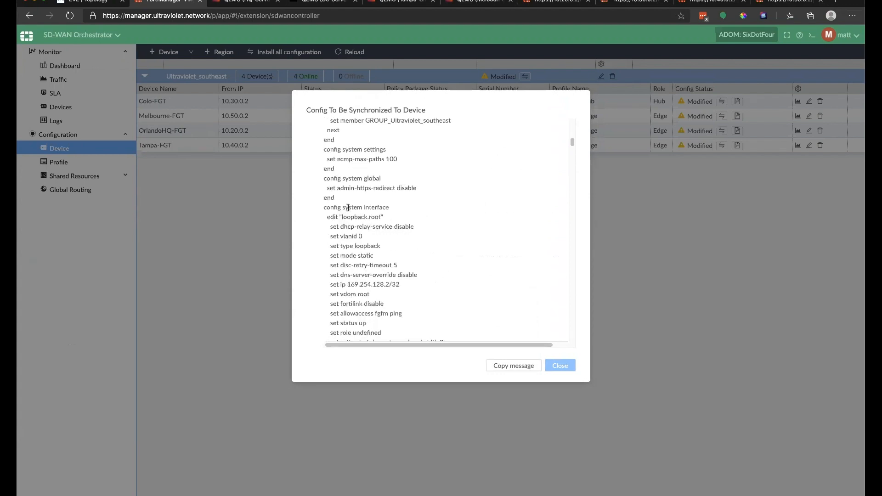
drag(331, 216, 390, 218)
scroll(391, 217, down, 4)
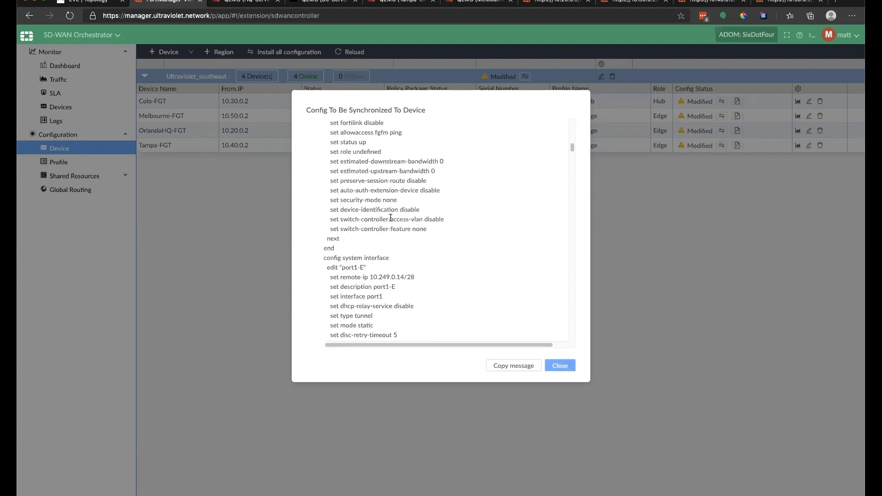
scroll(375, 181, up, 1)
drag(340, 165, 400, 167)
scroll(399, 181, down, 3)
scroll(370, 281, down, 1)
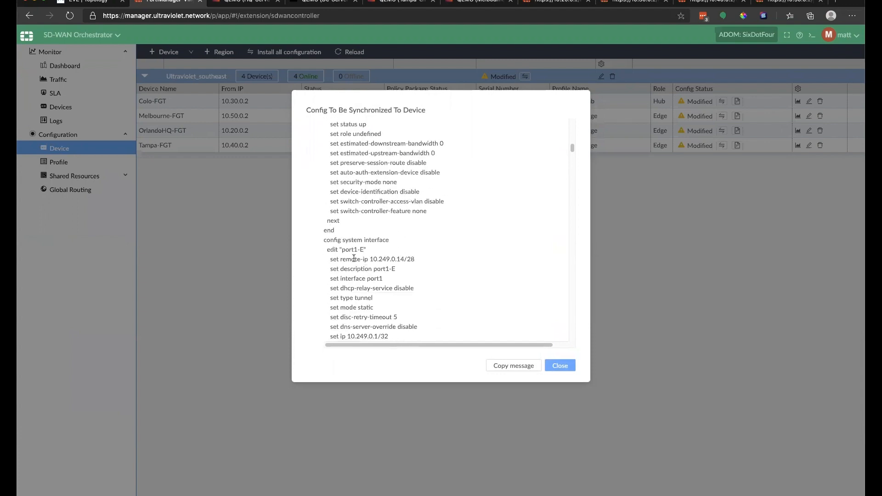
drag(324, 259, 415, 259)
drag(346, 248, 373, 251)
click(359, 247)
drag(352, 249, 362, 250)
click(358, 251)
scroll(358, 251, down, 2)
scroll(359, 251, down, 3)
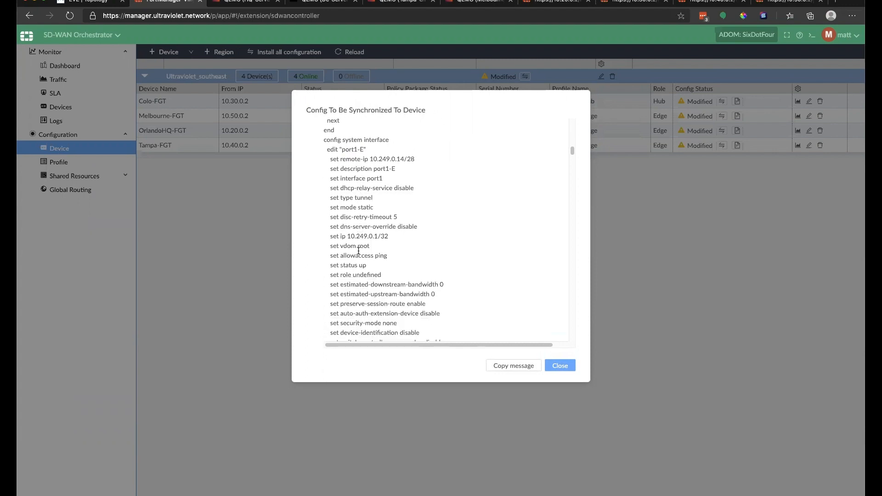
scroll(359, 251, down, 3)
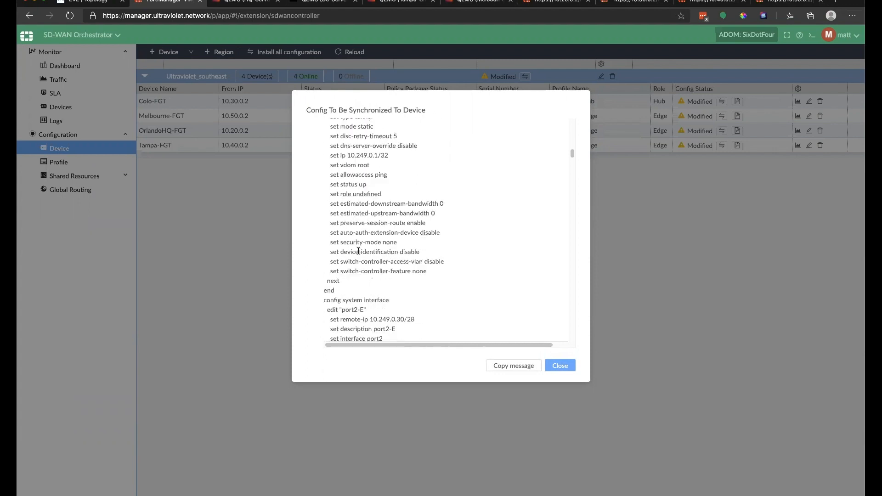
scroll(358, 252, down, 5)
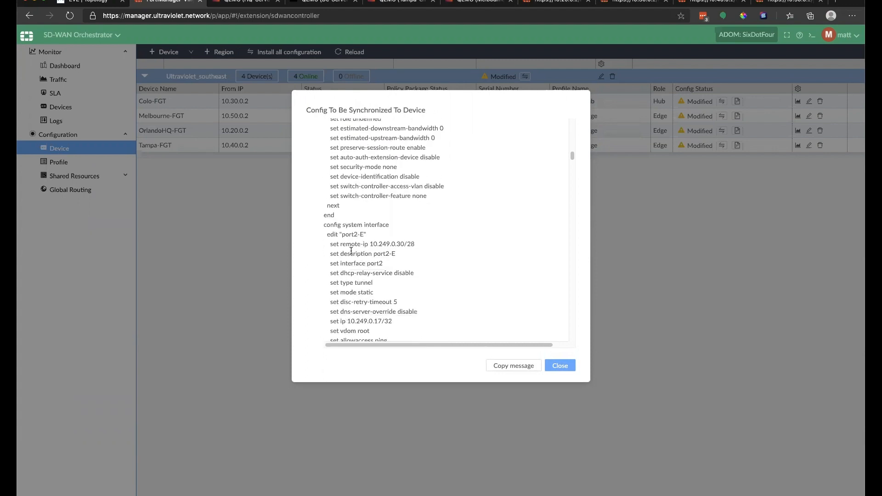
drag(345, 184, 364, 184)
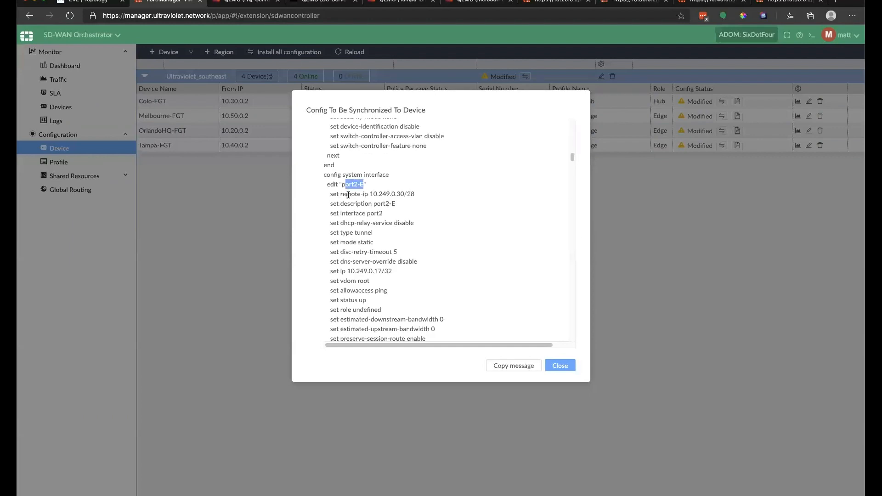
scroll(348, 195, down, 1)
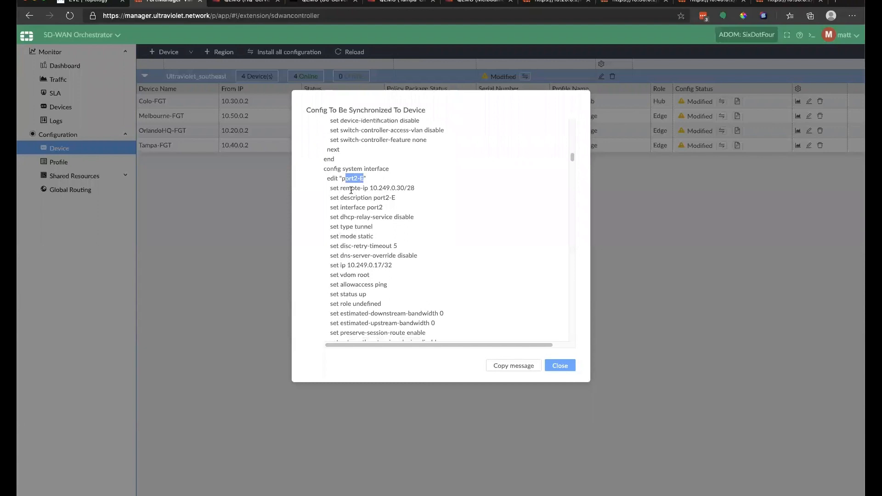
scroll(350, 195, down, 5)
scroll(390, 188, up, 1)
scroll(390, 186, down, 1)
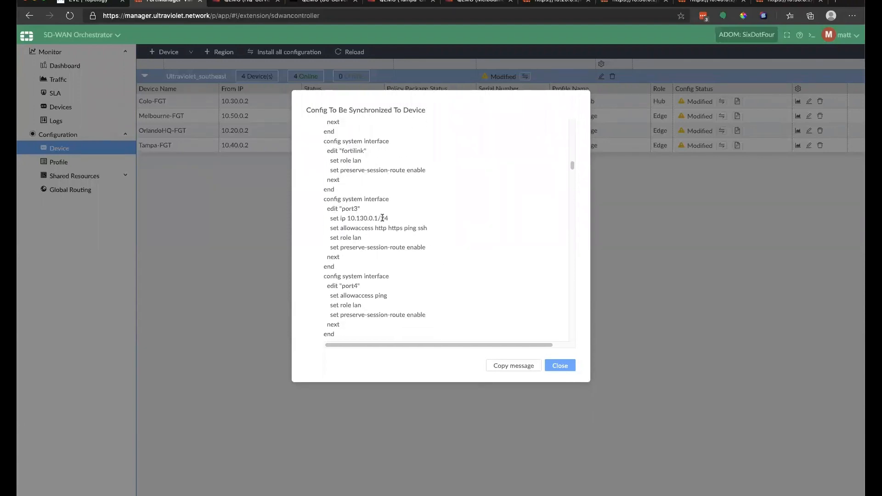
drag(364, 217, 384, 218)
scroll(382, 217, down, 6)
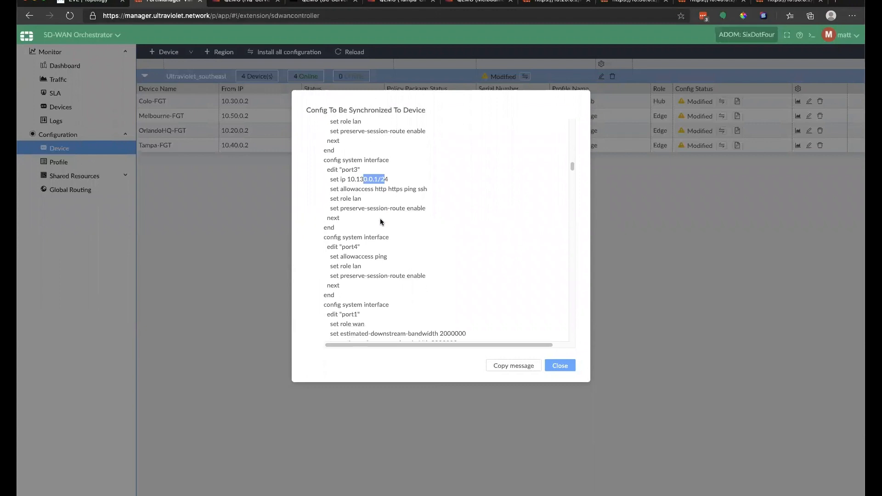
scroll(367, 234, down, 1)
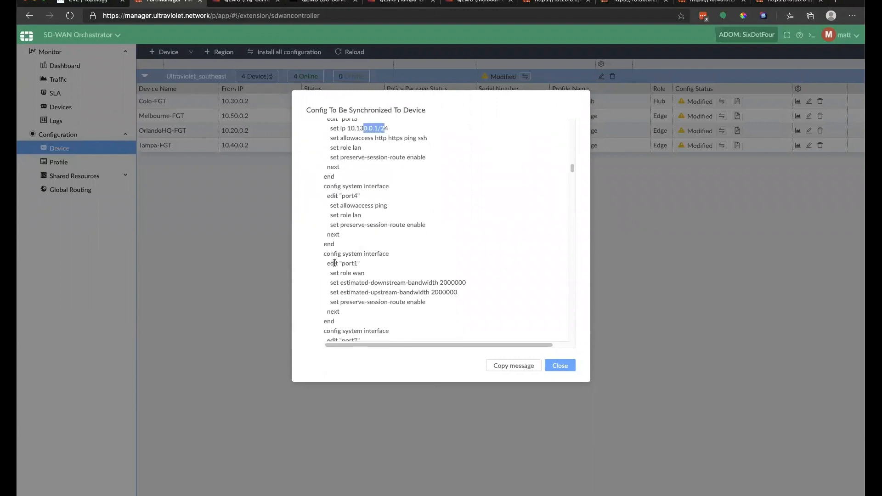
Step: Highlight the port1, port2, BGP and virtual-wan-link settings, then close the preview
drag(329, 263, 359, 264)
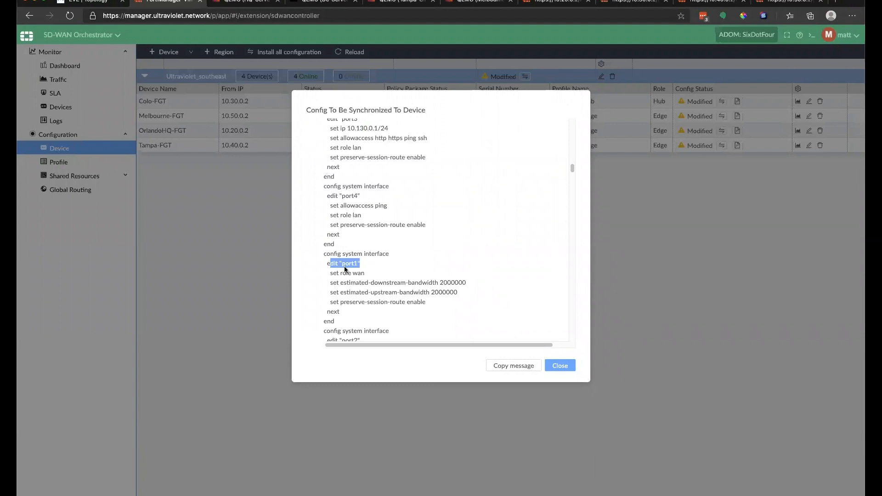
scroll(346, 271, down, 1)
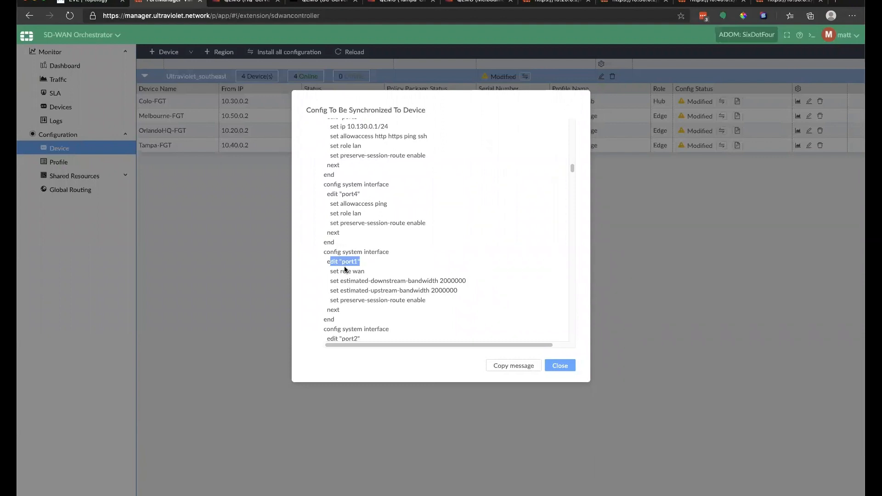
drag(332, 266, 431, 307)
click(386, 281)
scroll(380, 275, down, 2)
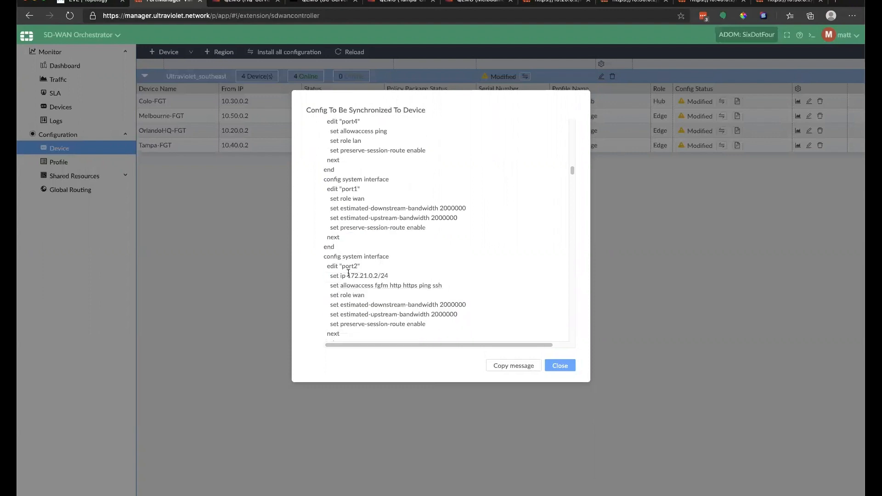
drag(330, 276, 398, 305)
scroll(397, 305, down, 3)
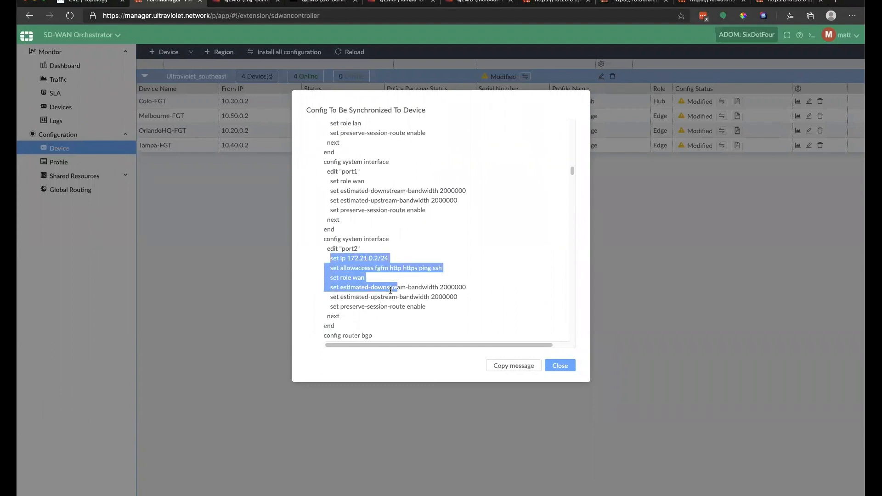
scroll(375, 258, down, 1)
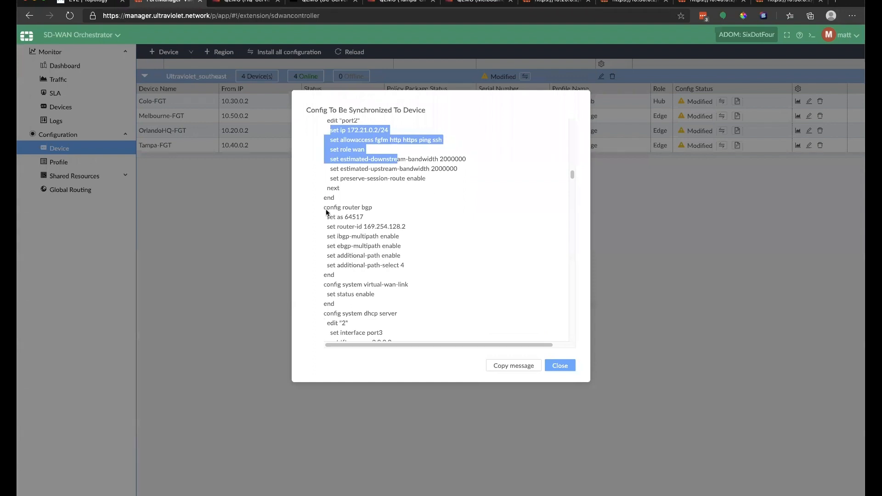
drag(325, 213, 391, 245)
click(388, 239)
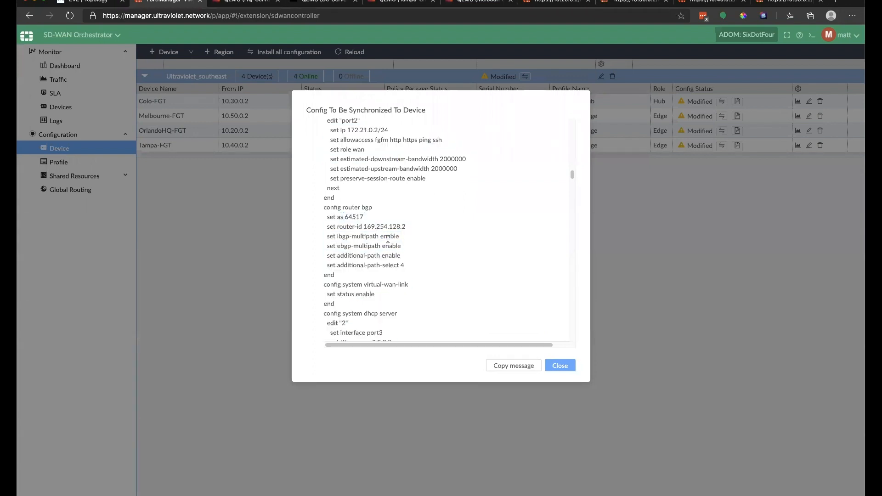
scroll(387, 239, down, 1)
scroll(386, 239, down, 1)
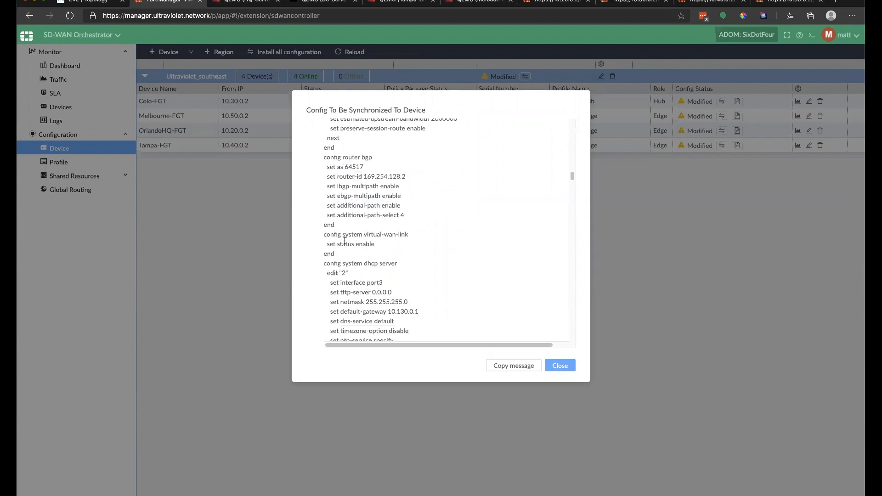
drag(320, 235, 347, 254)
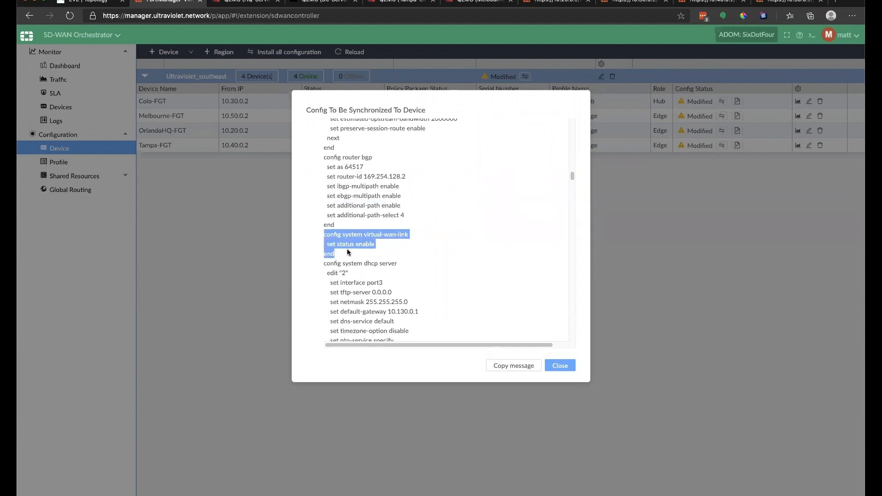
scroll(348, 252, down, 4)
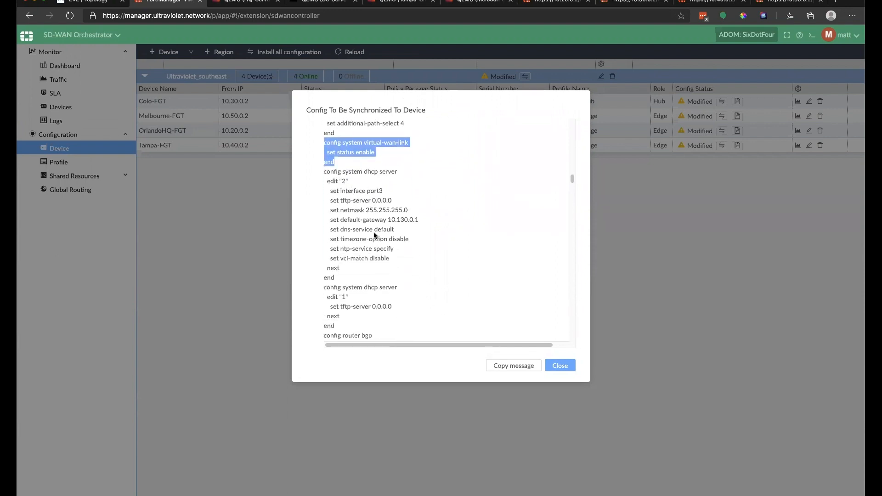
scroll(371, 236, down, 8)
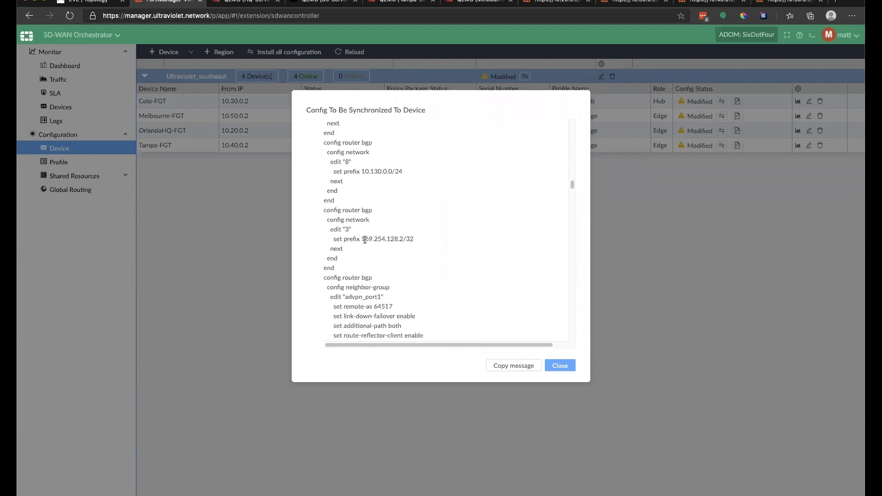
scroll(356, 285, down, 3)
scroll(350, 279, down, 3)
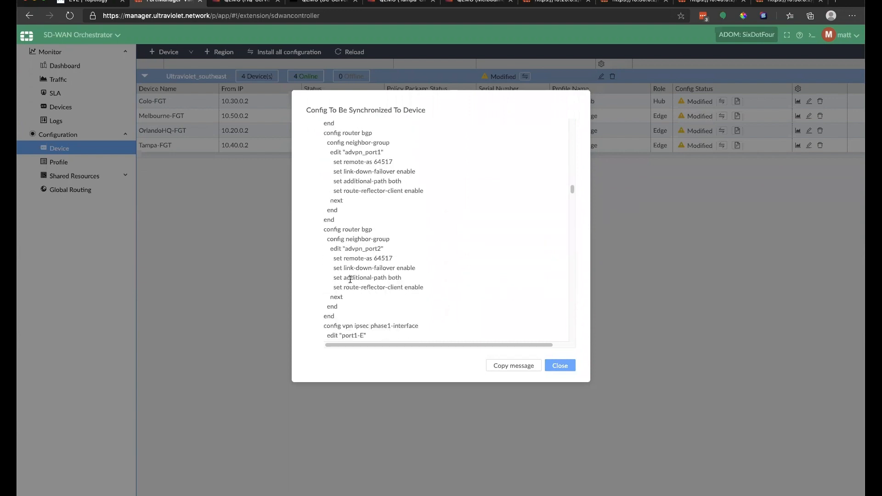
scroll(400, 306, down, 4)
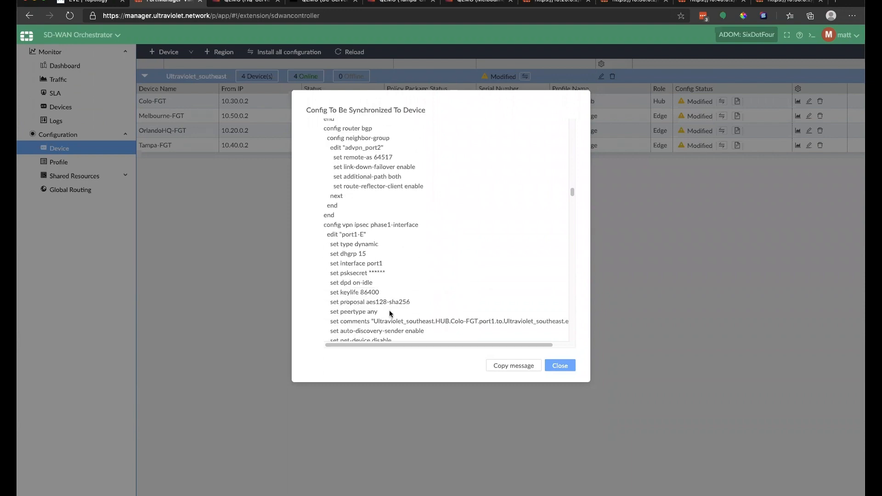
scroll(390, 313, down, 5)
scroll(389, 306, down, 3)
click(560, 366)
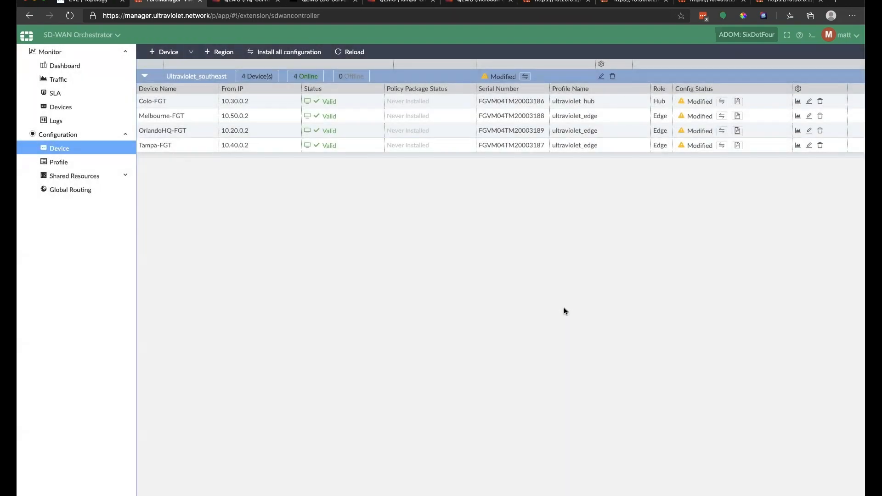
Step: Sync the pending configuration to Colo-FGT from its Config Status column
click(722, 101)
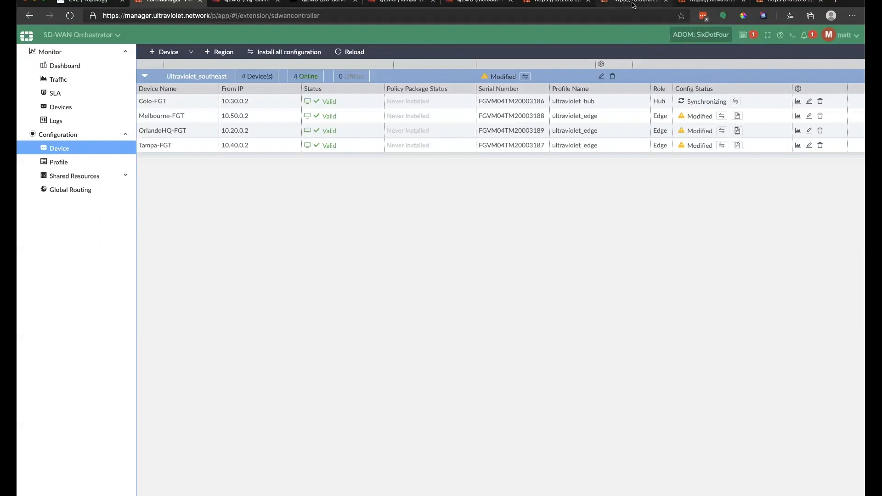
click(548, 3)
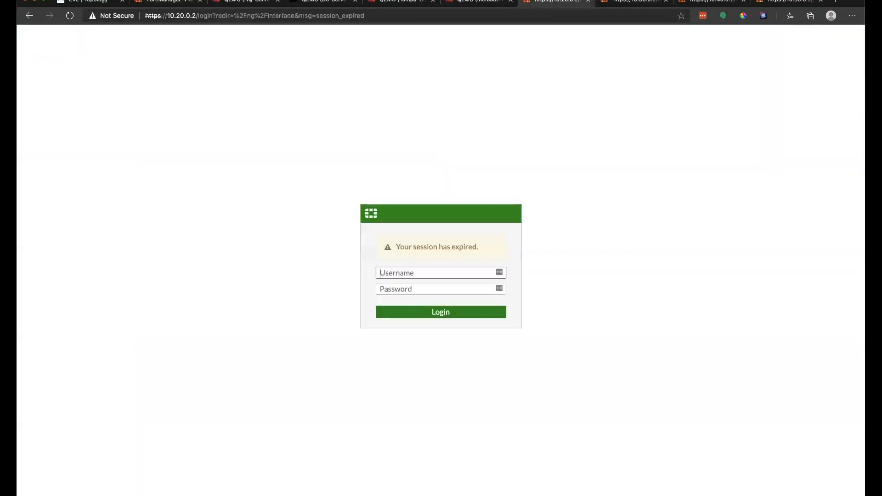
click(70, 15)
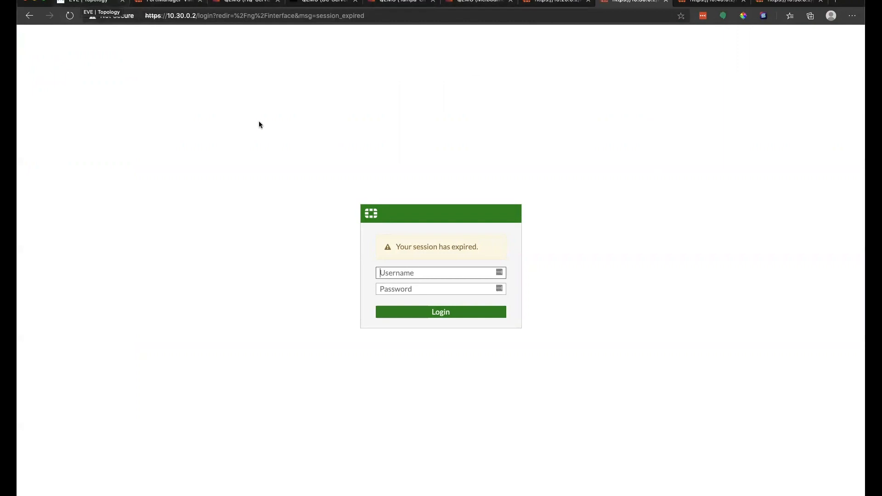
click(168, 1)
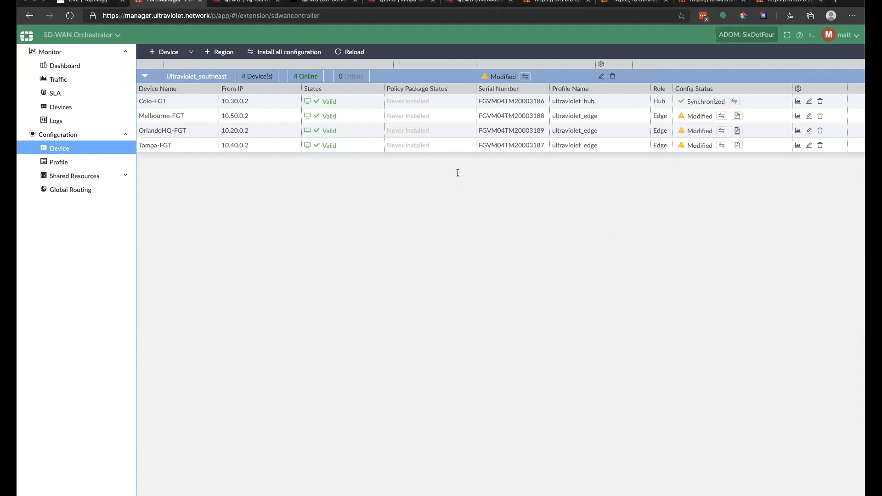
Step: Sync the device group's configuration, then raise the lock screen on the HQ-Server console
click(526, 77)
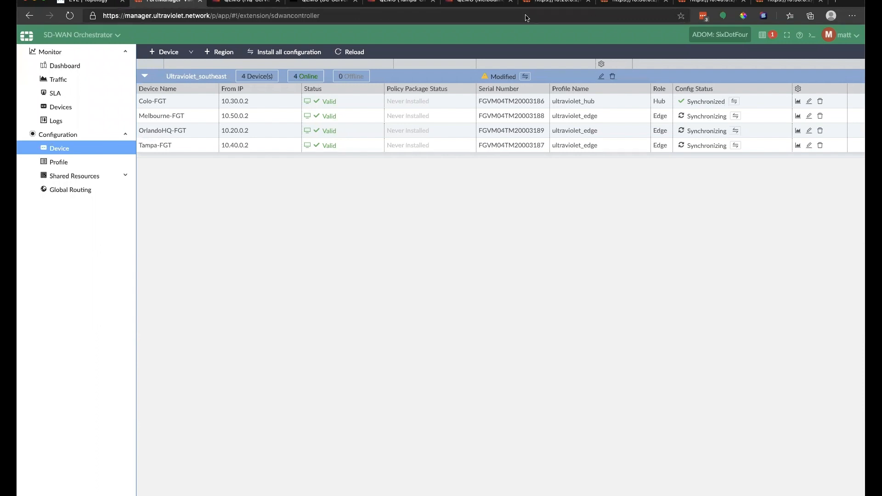
click(246, 2)
drag(359, 179, 339, 43)
Step: Unlock the HQ-Server and DC-Server desktops with the account password
text(•••)
key(Return)
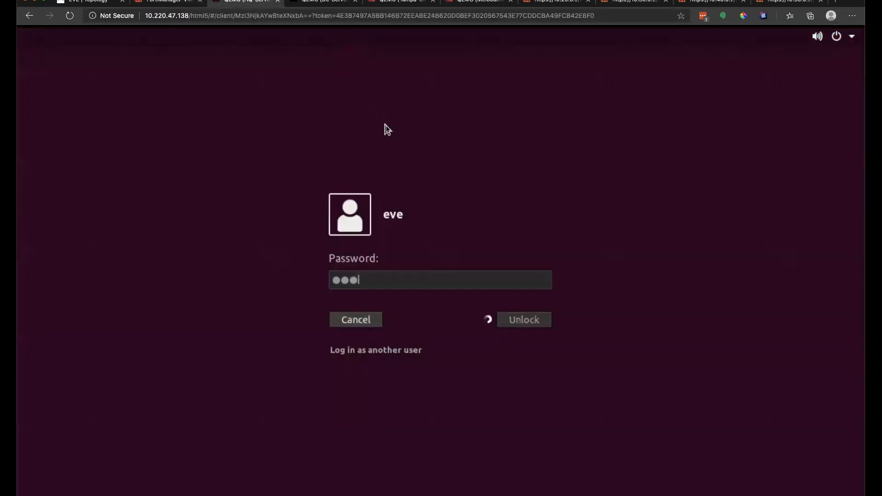
click(326, 3)
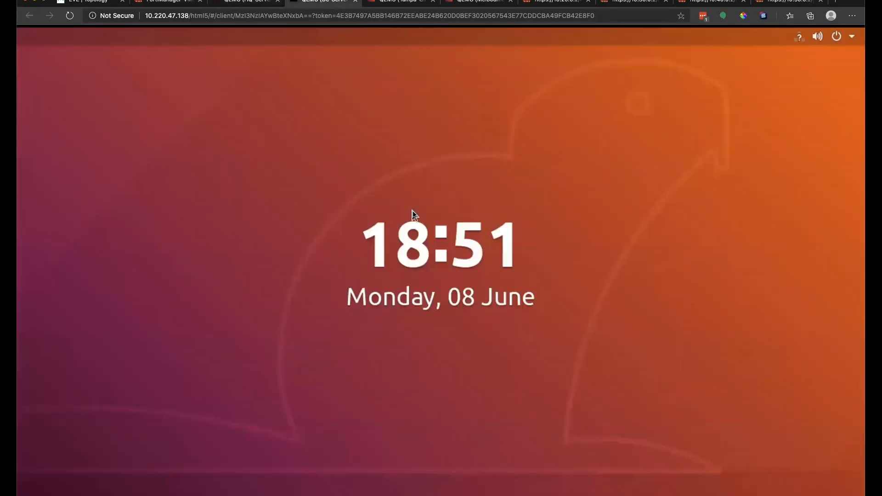
text(•••)
key(BackSpace)
key(BackSpace)
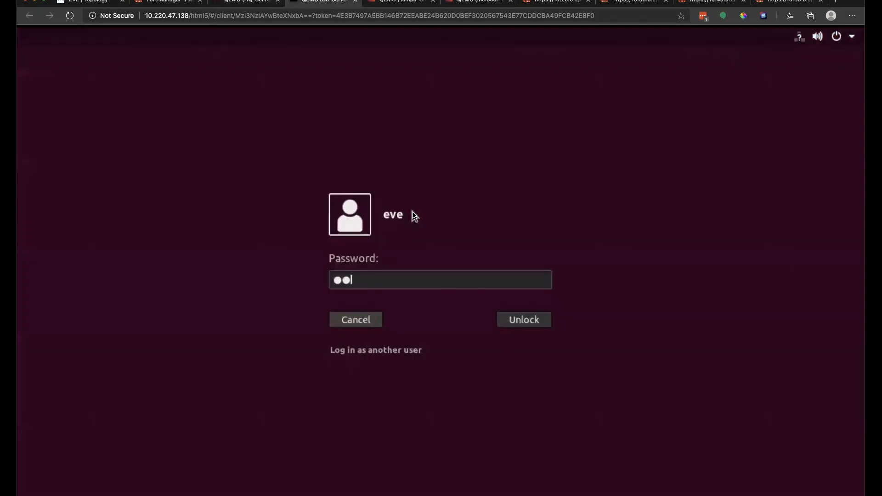
text(••)
key(Return)
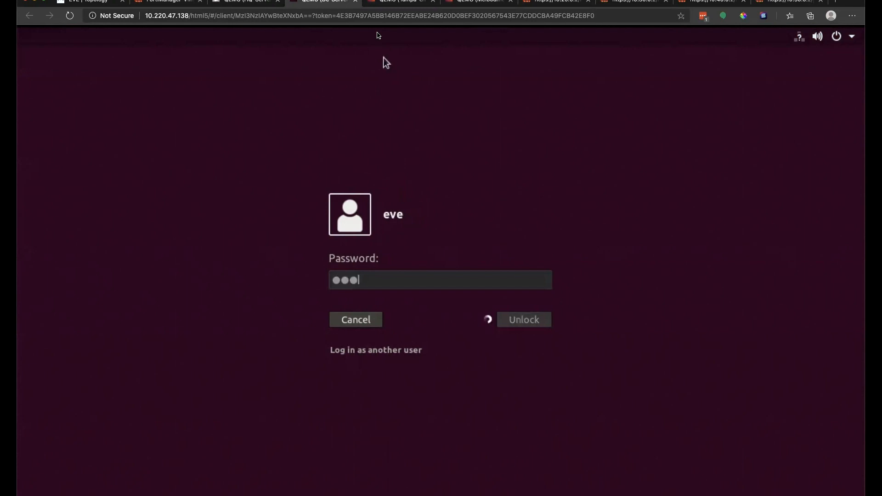
Step: Unlock the Tampa and Melbourne VM desktops with the account password
click(390, 2)
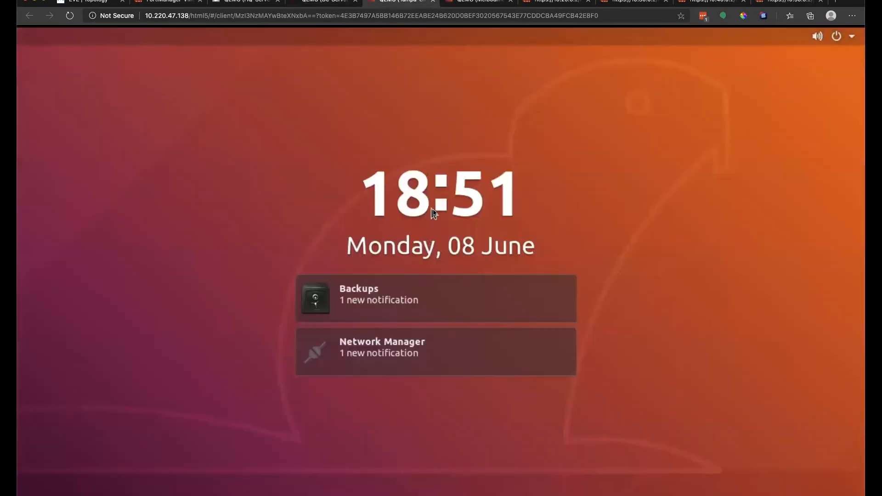
click(439, 166)
text(•••)
key(Return)
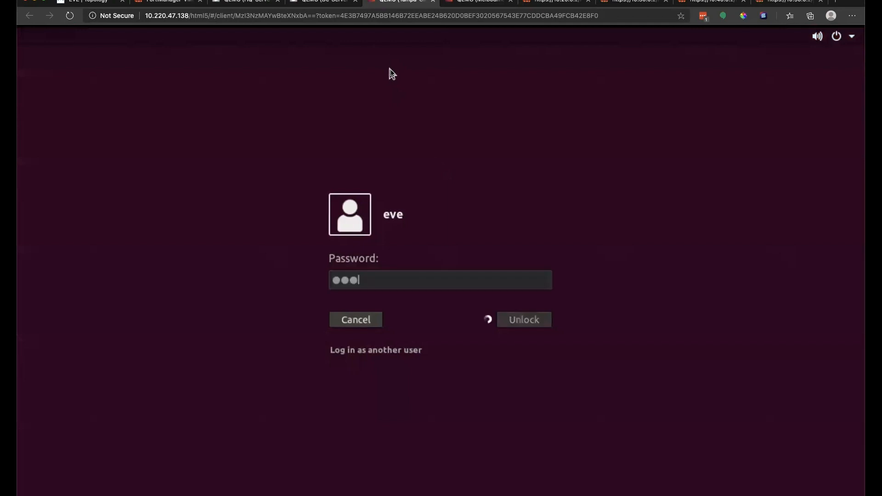
click(458, 2)
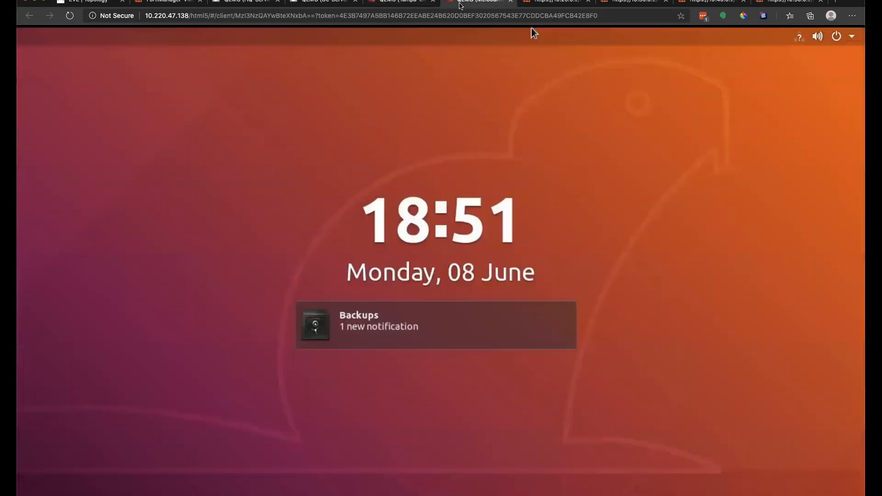
click(443, 151)
text(•••)
key(Return)
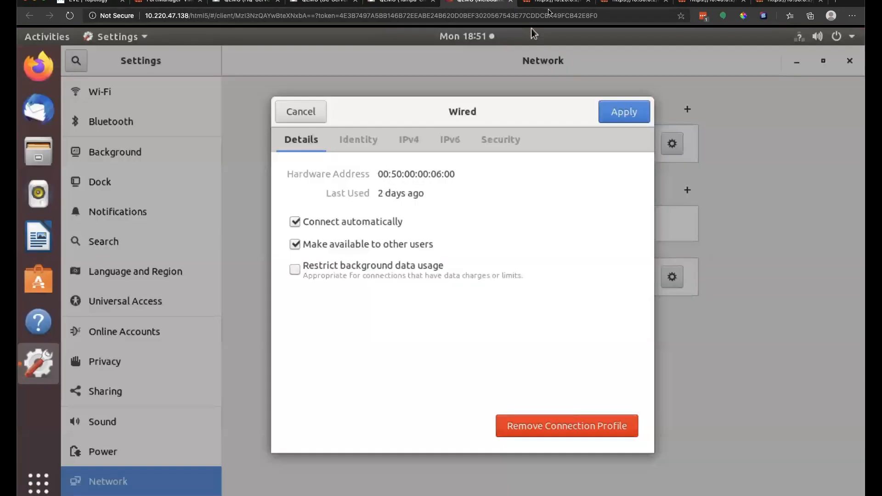
Step: Check the wired details (default route 10.150.0.1) and turn another VM's wired connection on
click(316, 118)
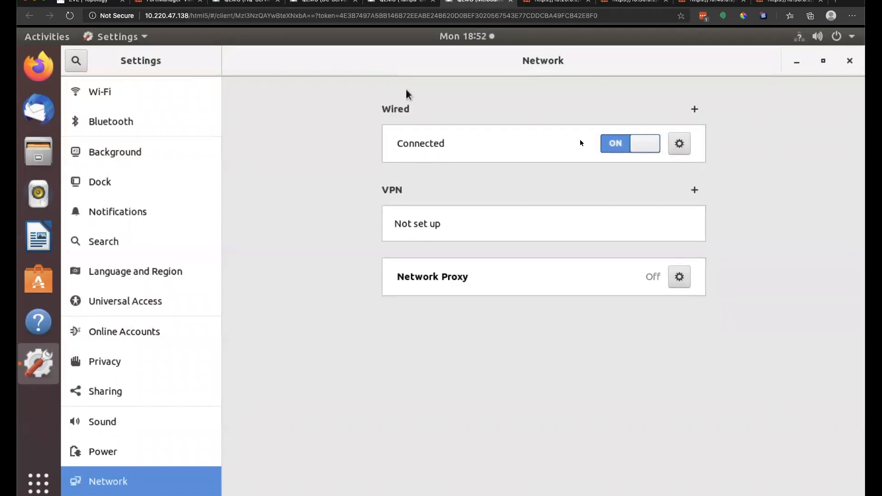
click(677, 145)
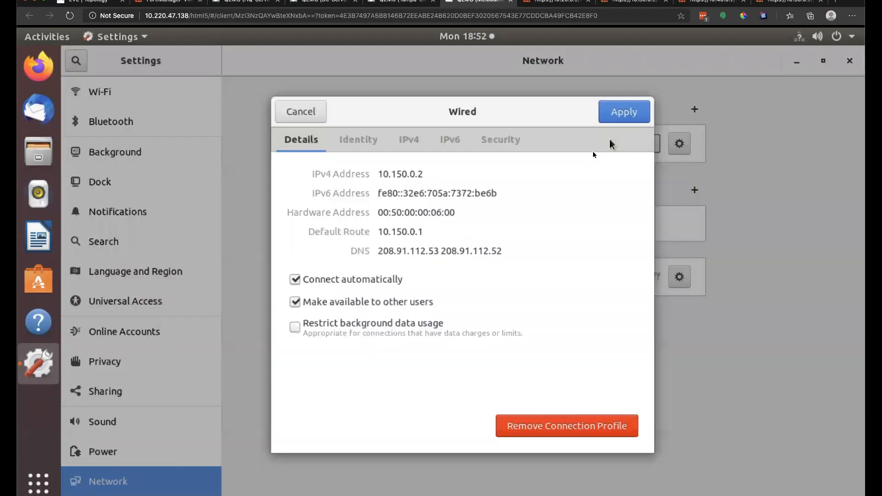
double_click(427, 228)
click(397, 2)
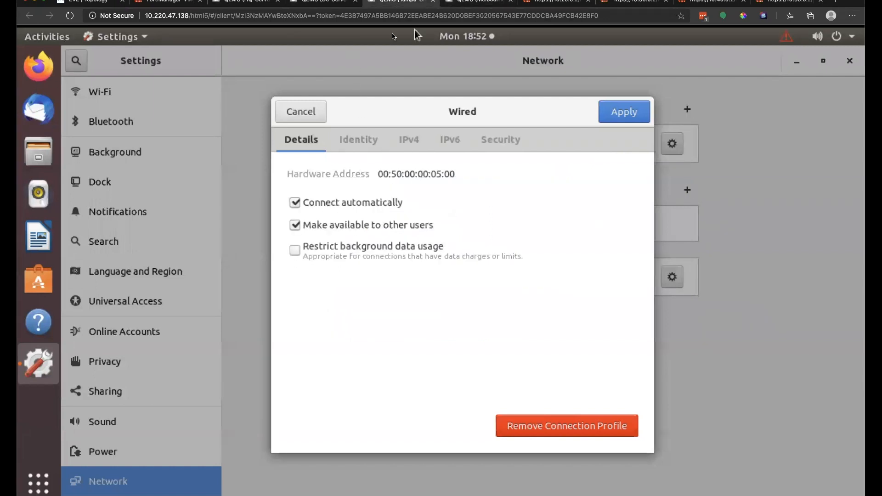
click(304, 114)
click(634, 142)
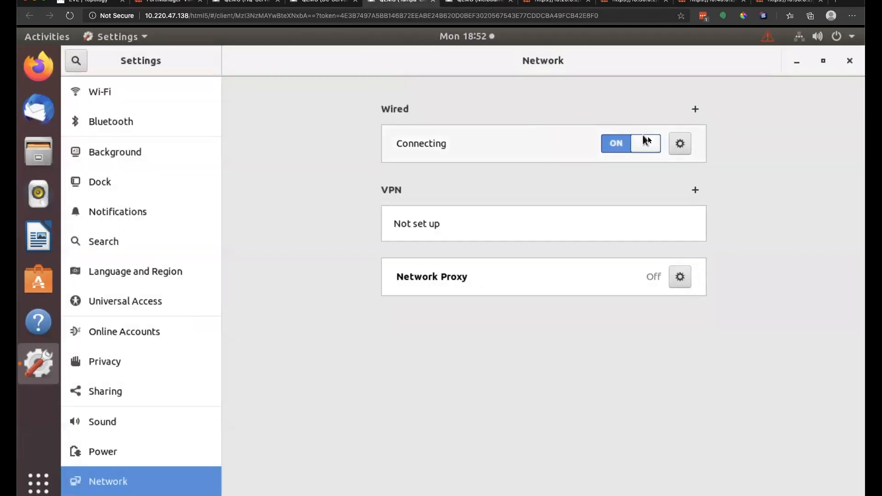
click(677, 143)
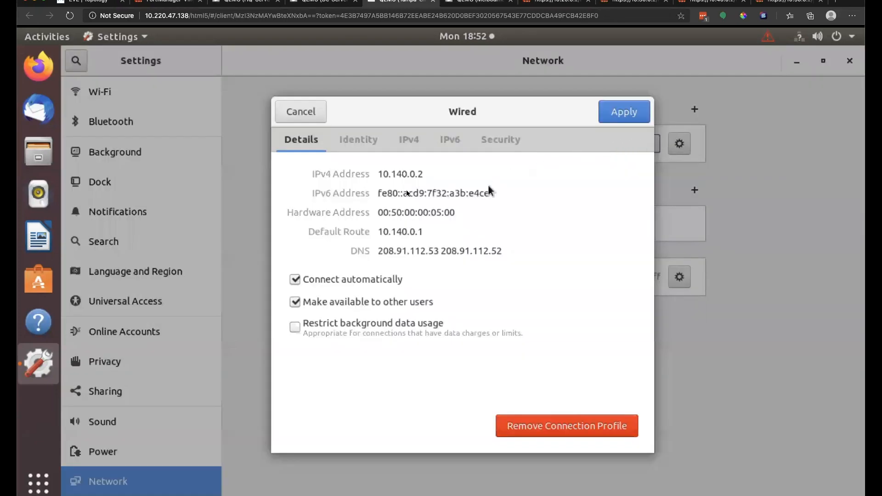
Step: Turn on HQ-Server's wired connection, check its details, and close Settings on DC-Server
click(316, 2)
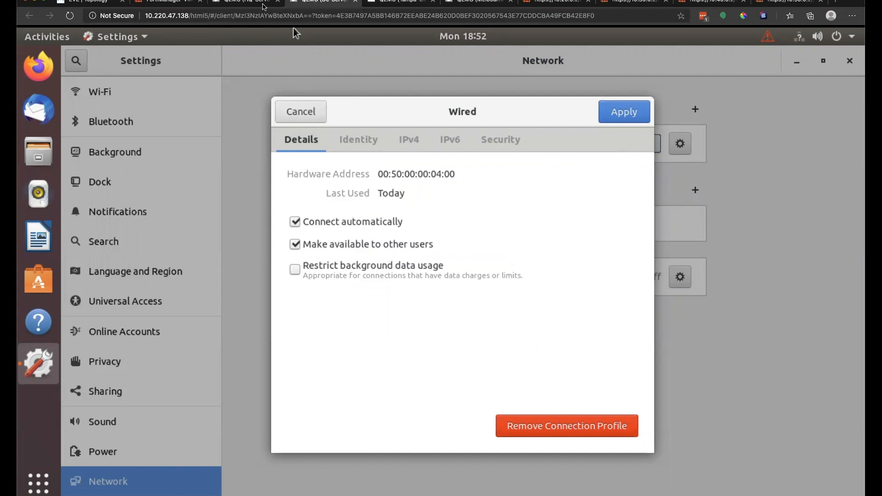
click(244, 3)
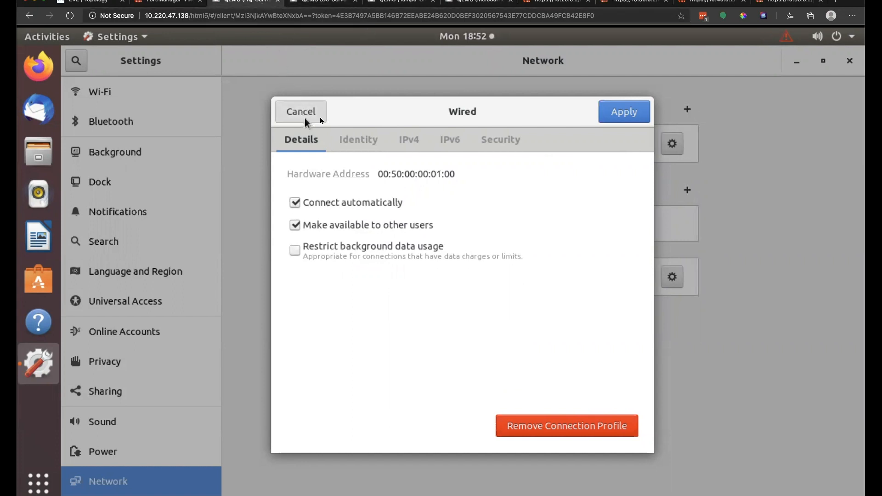
click(304, 112)
click(617, 143)
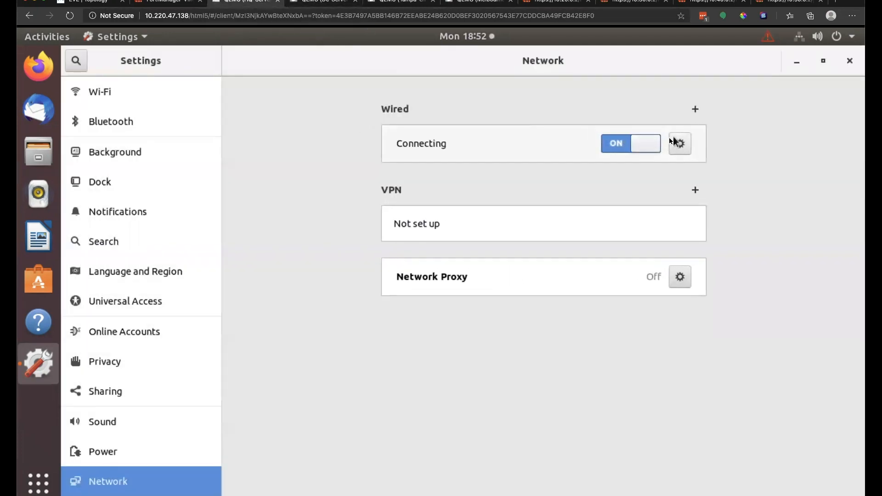
click(677, 142)
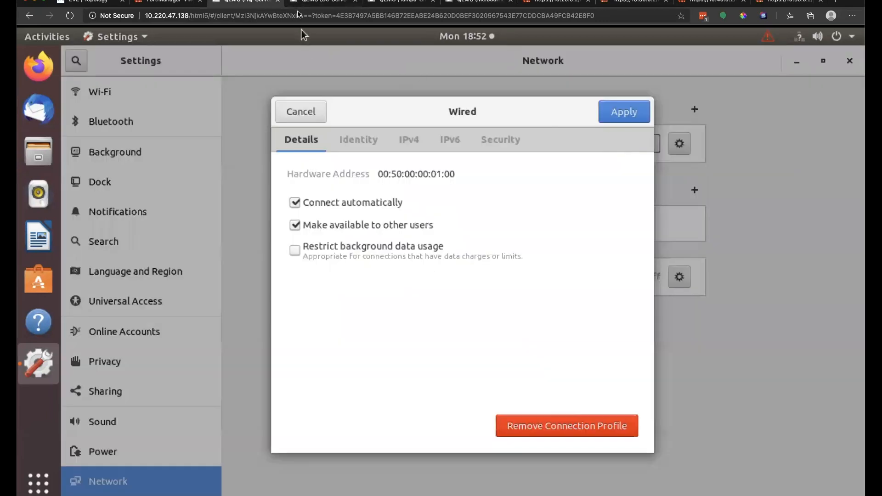
click(298, 2)
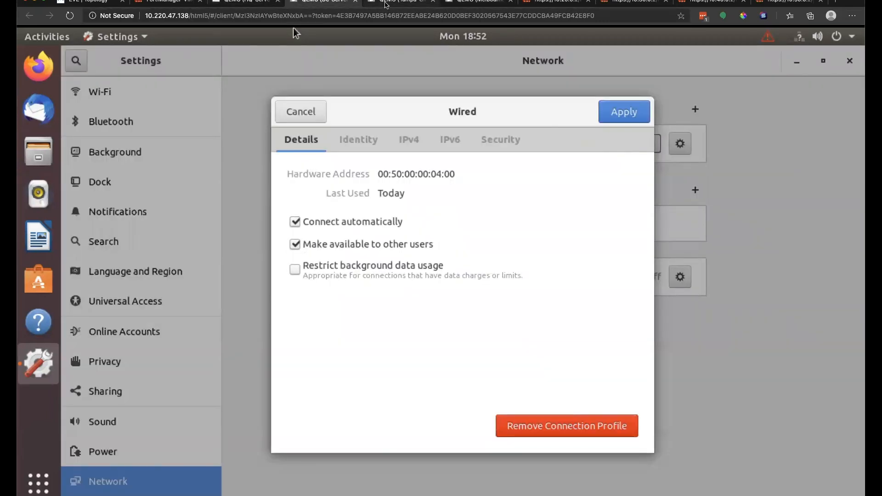
click(299, 112)
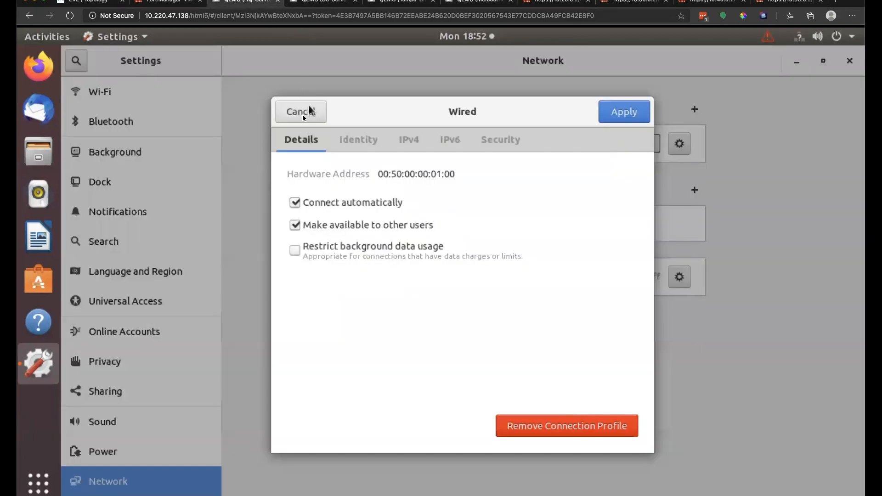
click(296, 114)
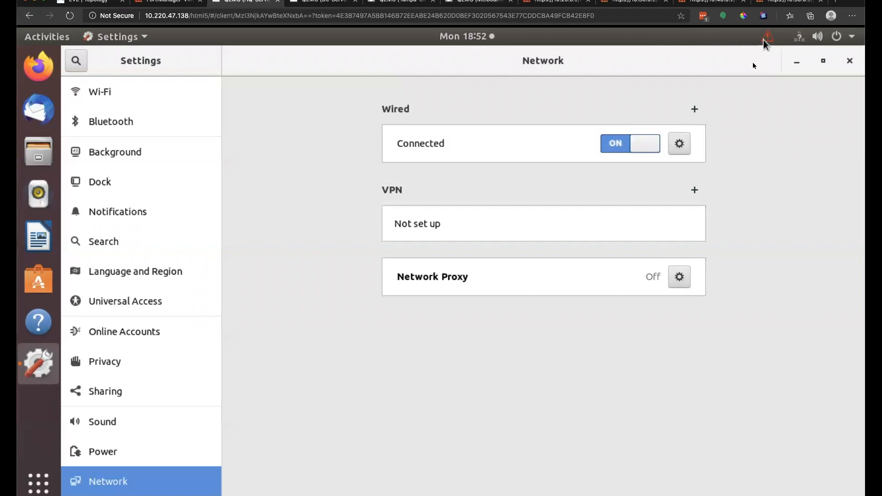
click(849, 61)
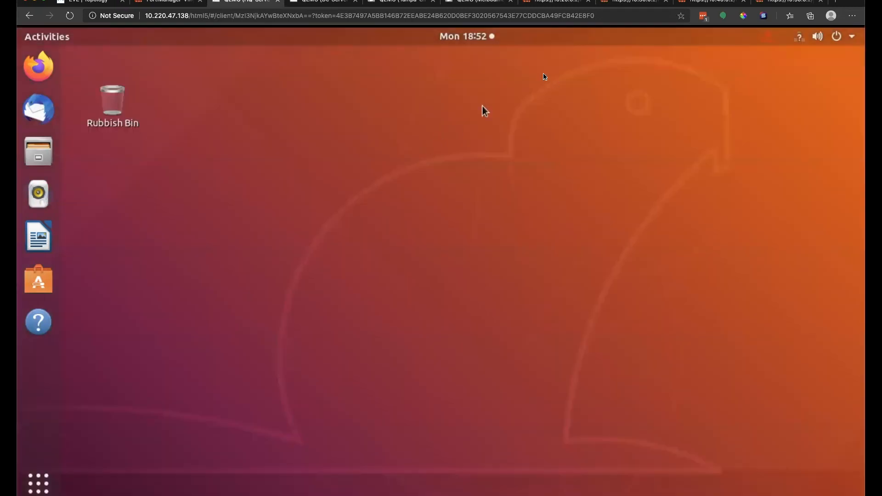
Step: Open a terminal from the desktop and ping 8.8.8.8, stopping it after no replies
right_click(288, 234)
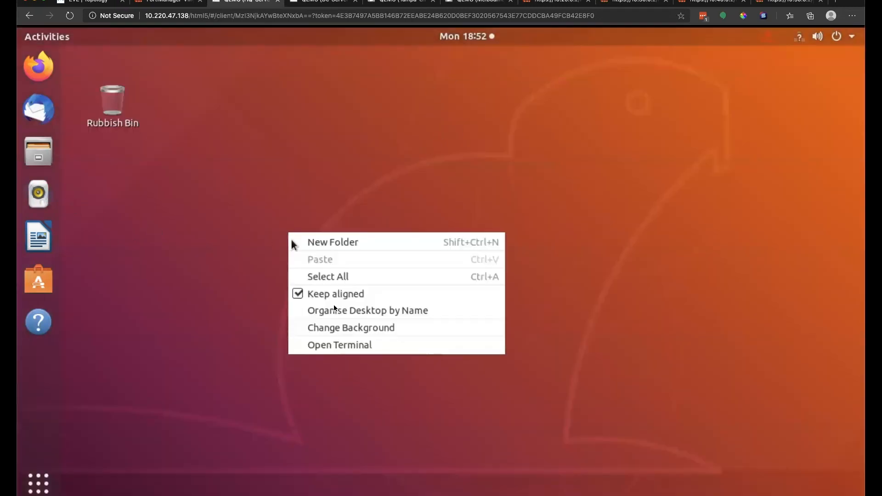
click(363, 350)
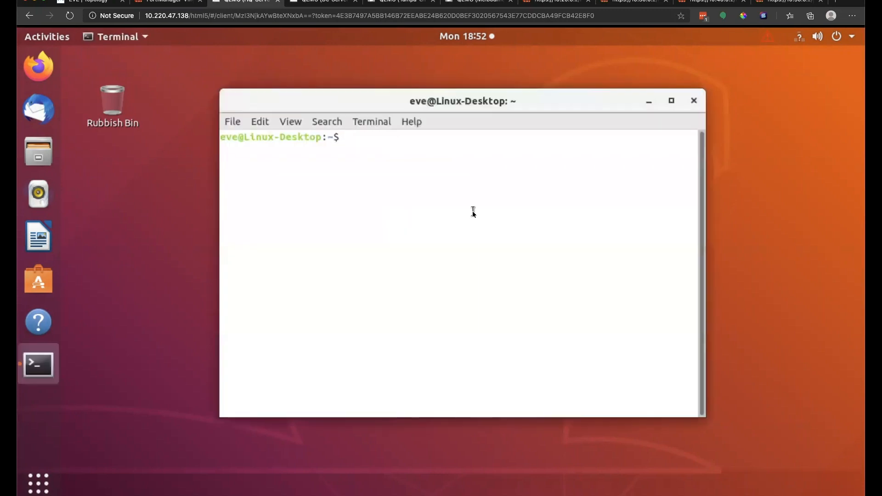
text(ping 8.8.8.8)
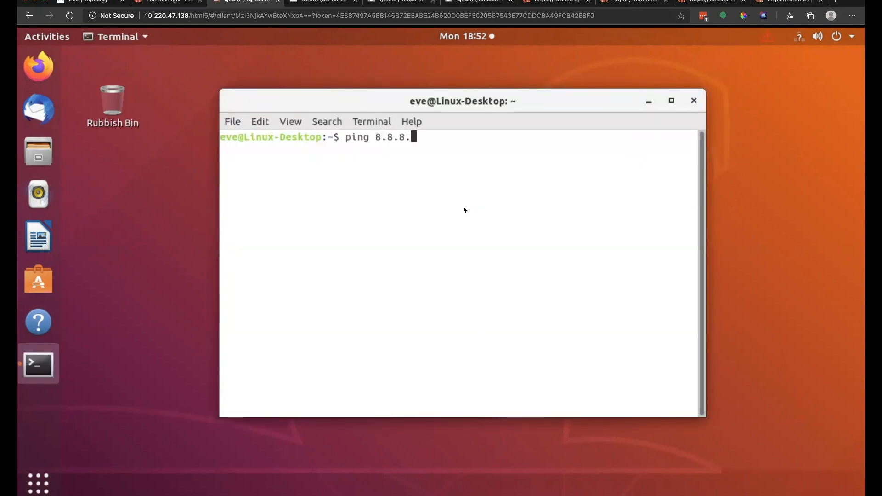
key(Return)
key(ctrl+c)
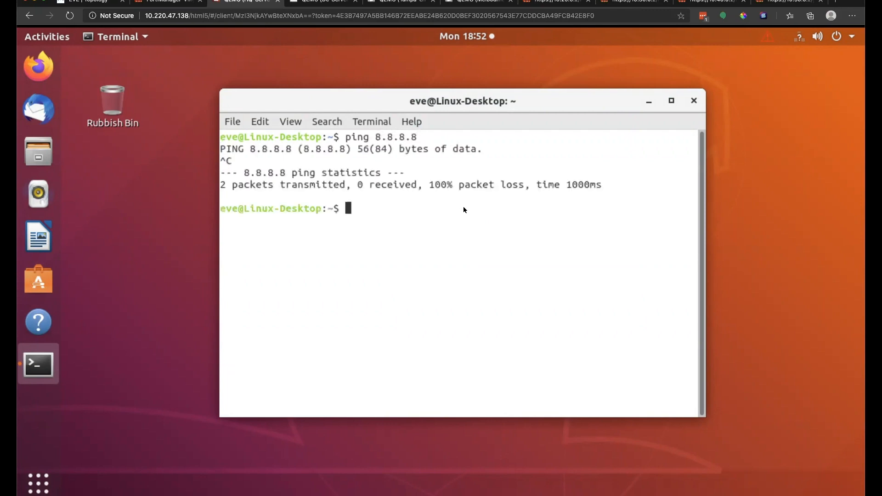
Step: Ping 10.120.0.1 to confirm every reply, then go to the 10.20.0.2 FortiGate login page
text(ping 10.120.0.1)
key(Return)
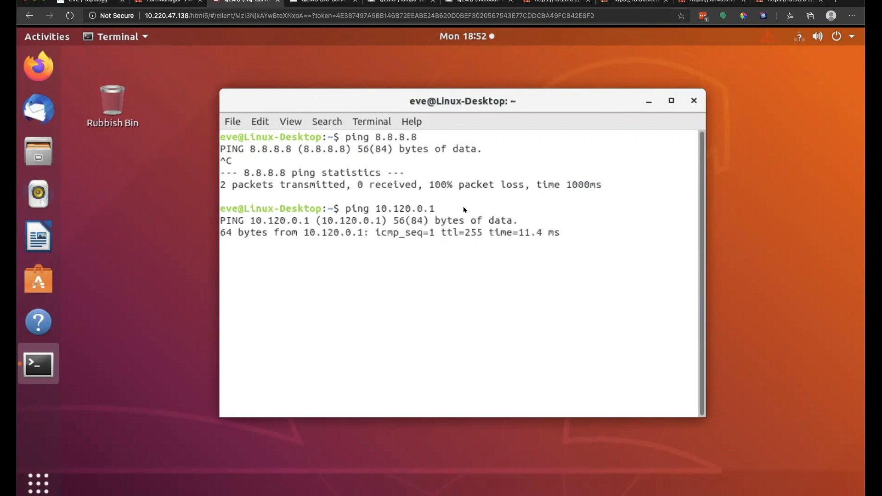
key(ctrl+c)
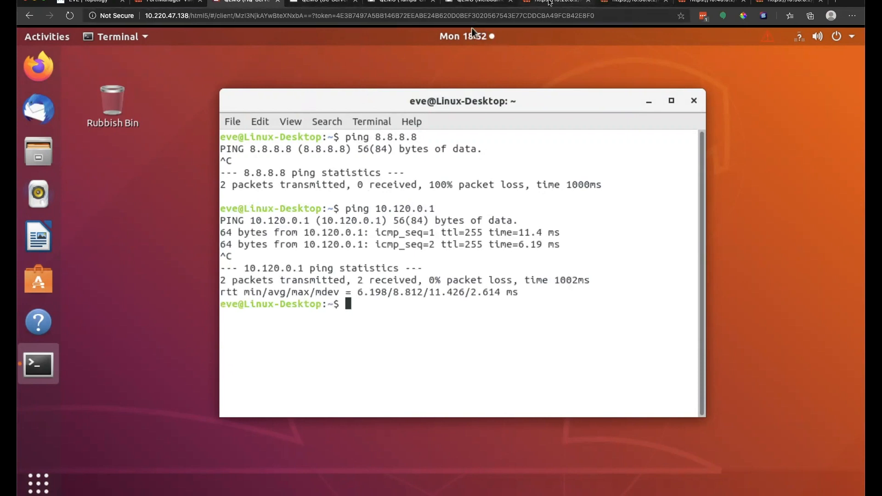
click(551, 2)
Step: Log in as admin with the account password on the 10.20.0.2 and 10.30.0.2 FortiGates
text(admin)
key(Tab)
text(***)
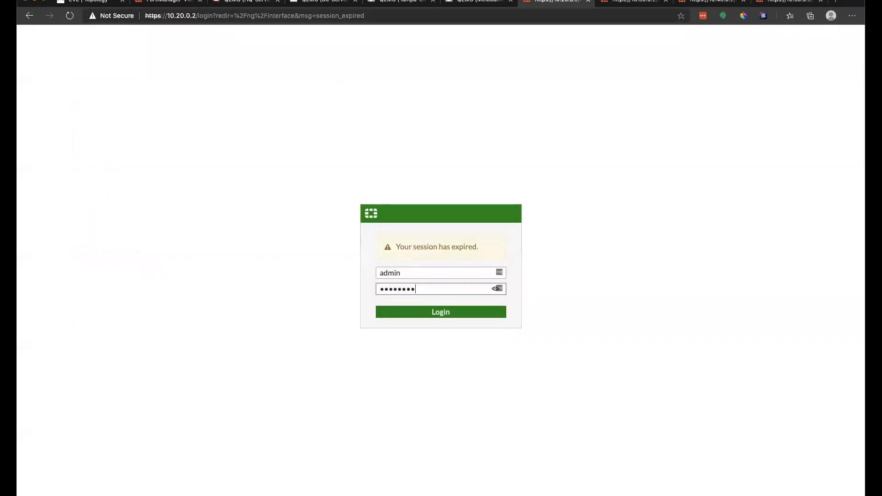
text(*****)
key(Return)
click(627, 2)
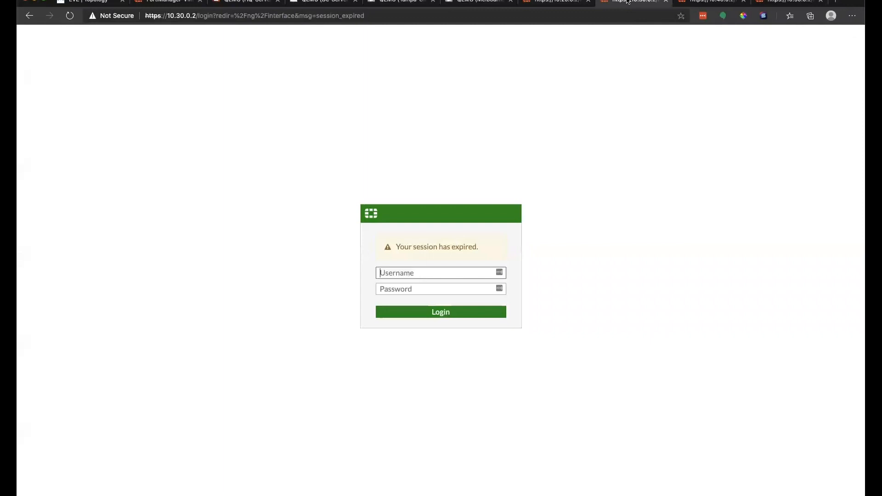
click(433, 275)
text(admin)
key(Tab)
text(*********)
key(Return)
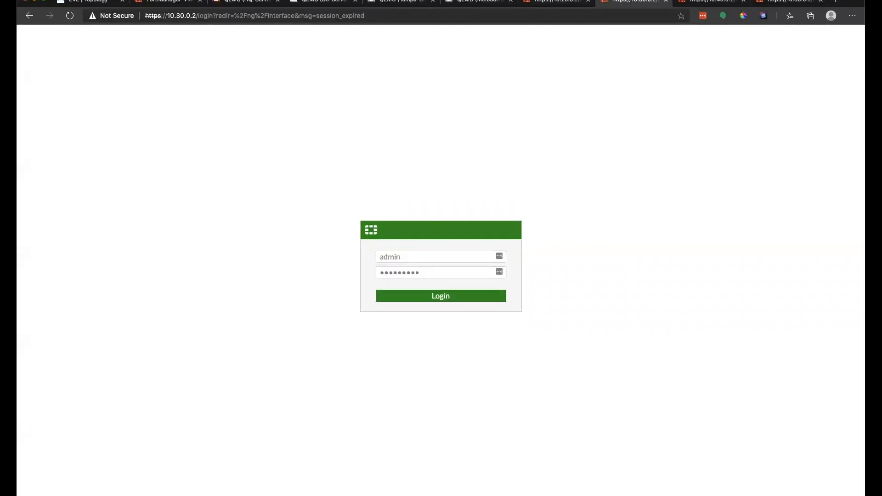
Step: Submit the admin logins on the 10.40.0.2 and 10.50.0.2 FortiGates
click(719, 8)
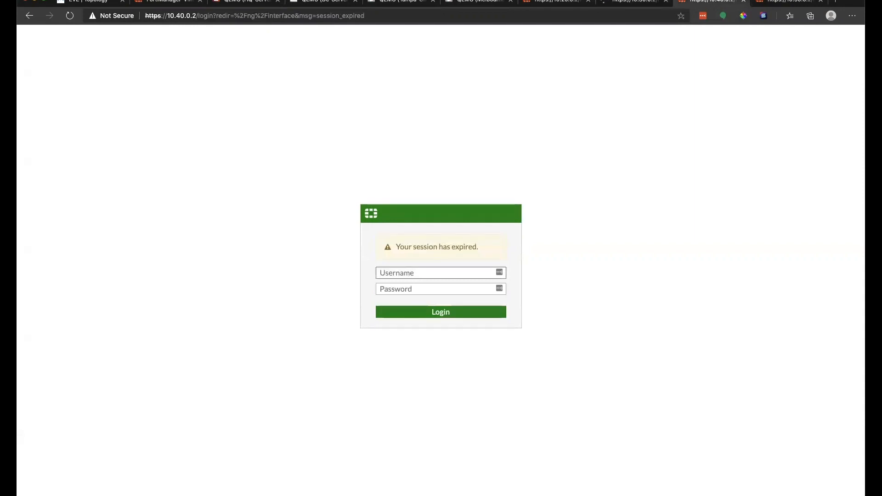
key(Tab)
text(*********)
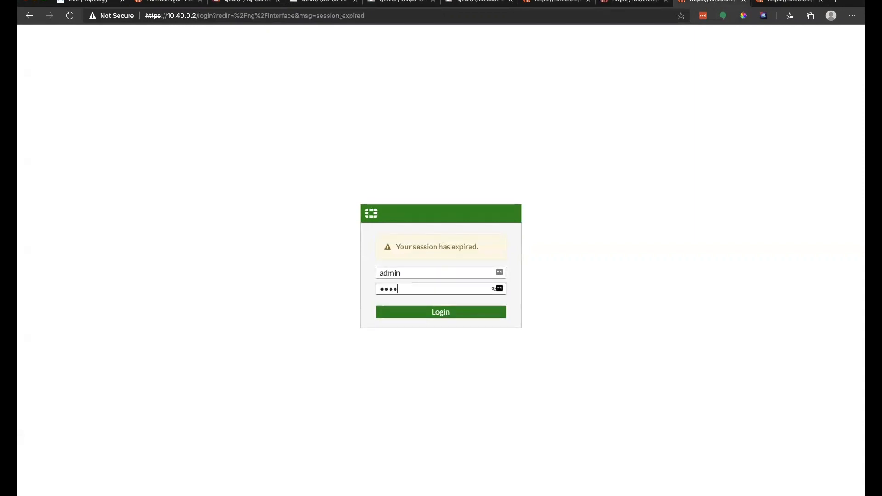
key(Return)
click(783, 3)
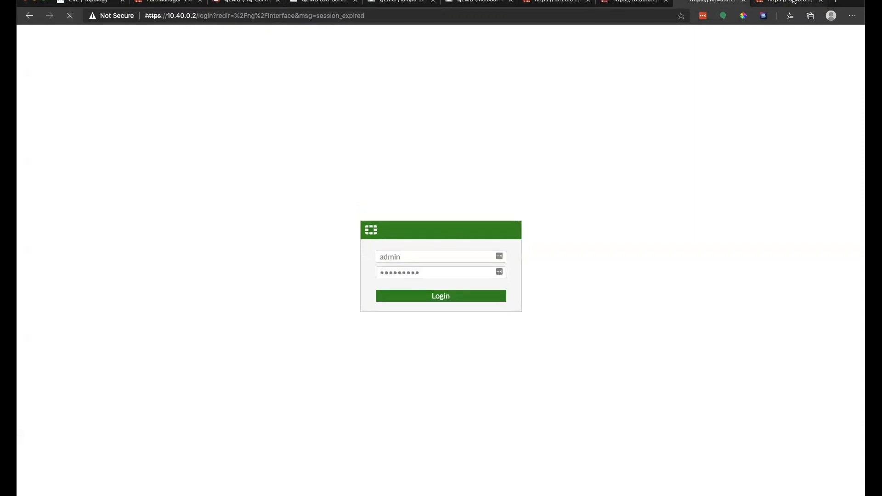
text(admin)
key(Tab)
text(*********)
key(Return)
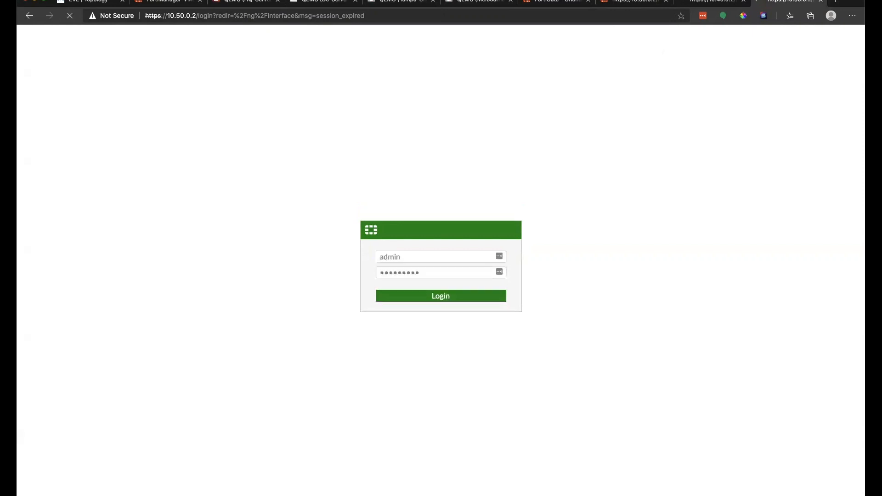
Step: Choose Login Read-Only on the Orlando HQ FortiGate at 10.20.0.2
click(569, 3)
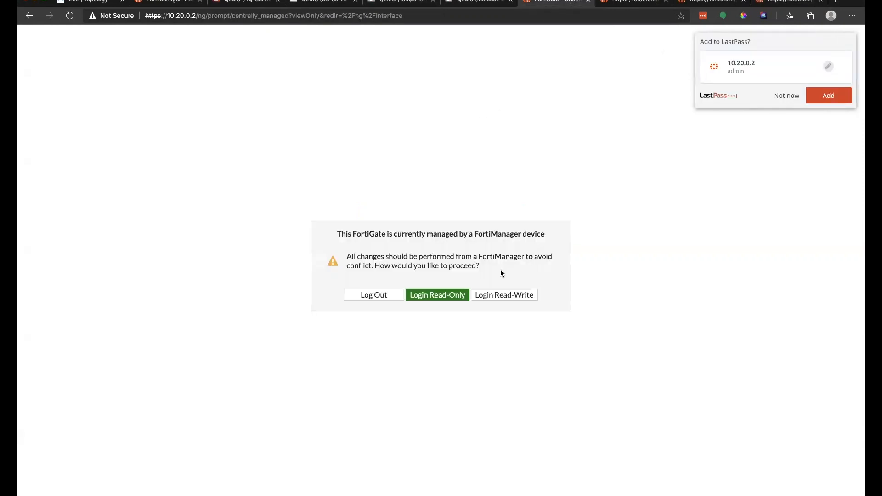
click(456, 295)
click(633, 2)
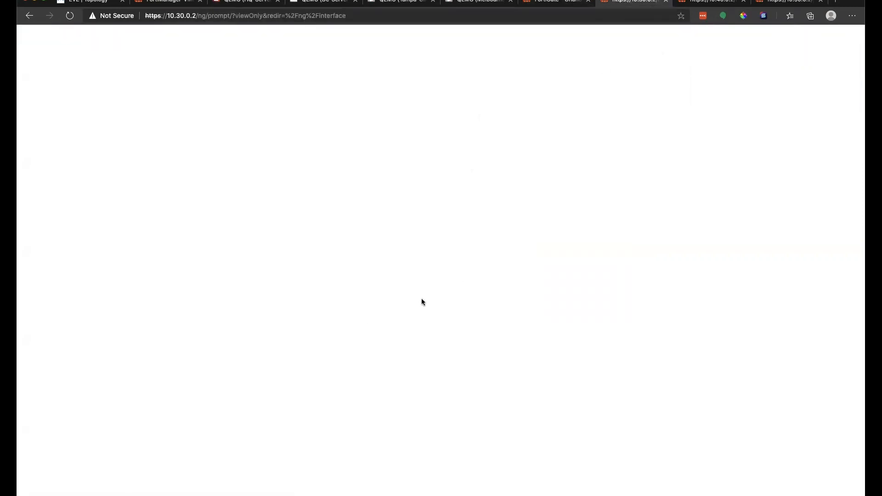
Step: Return to the Orlando HQ firewall and expand the SD-WAN zone's member interfaces
click(557, 3)
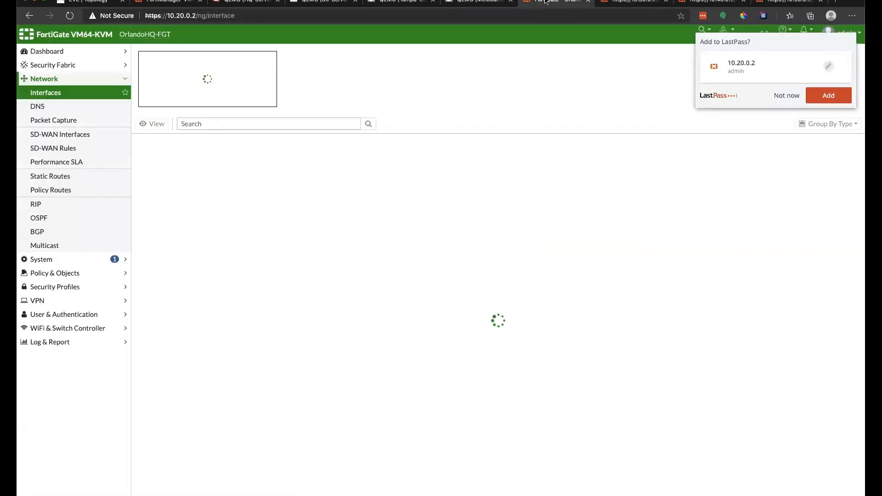
click(629, 3)
click(711, 3)
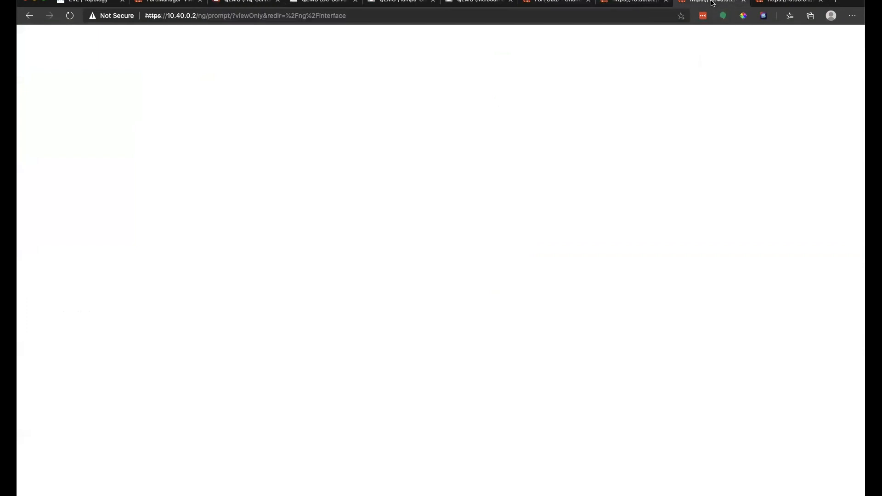
click(556, 2)
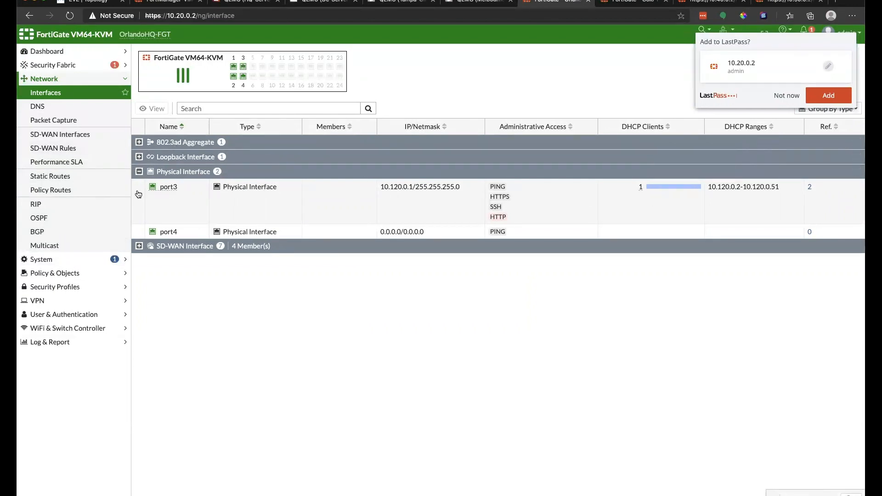
click(139, 248)
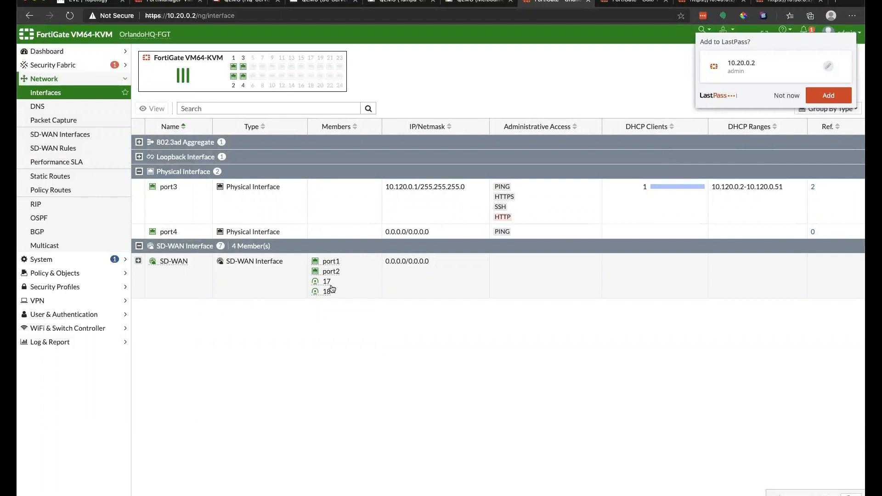
Step: Open Policy & Objects > Firewall Policy on Orlando HQ
mouse_move(329, 287)
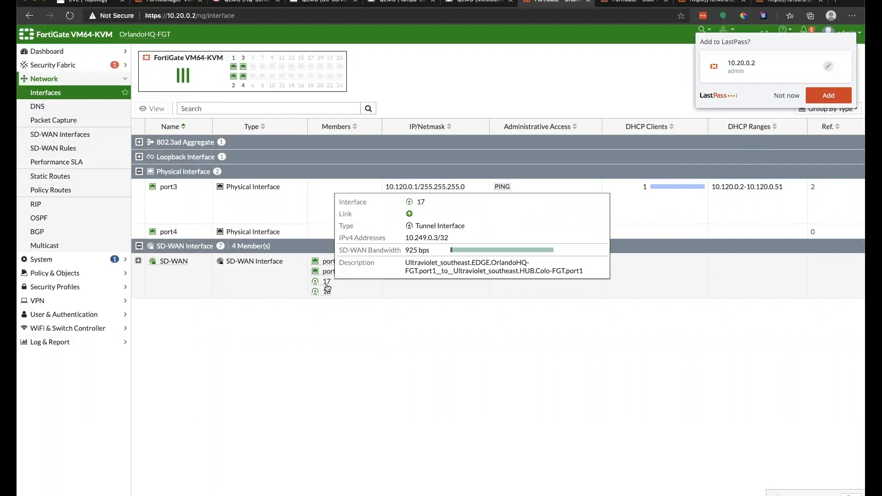
click(76, 274)
click(78, 120)
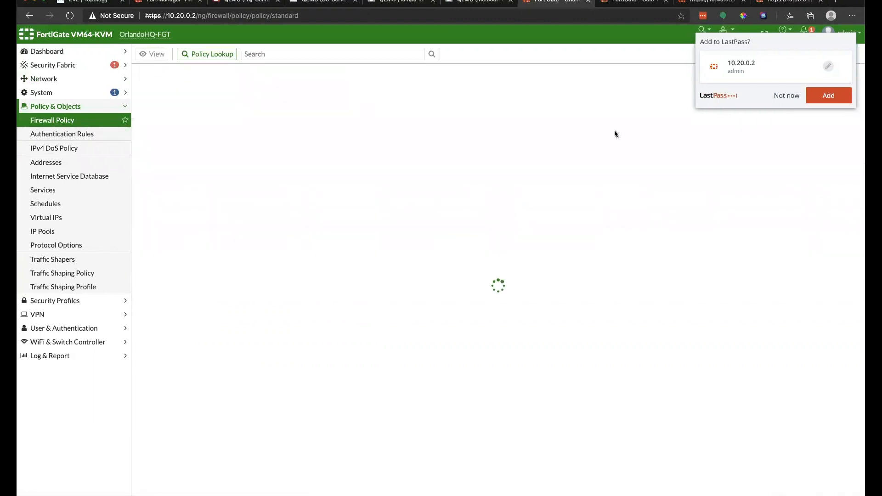
Step: Expand the Implicit policies, then log in read-only to the Colo, Tampa and Melbourne firewalls
click(786, 94)
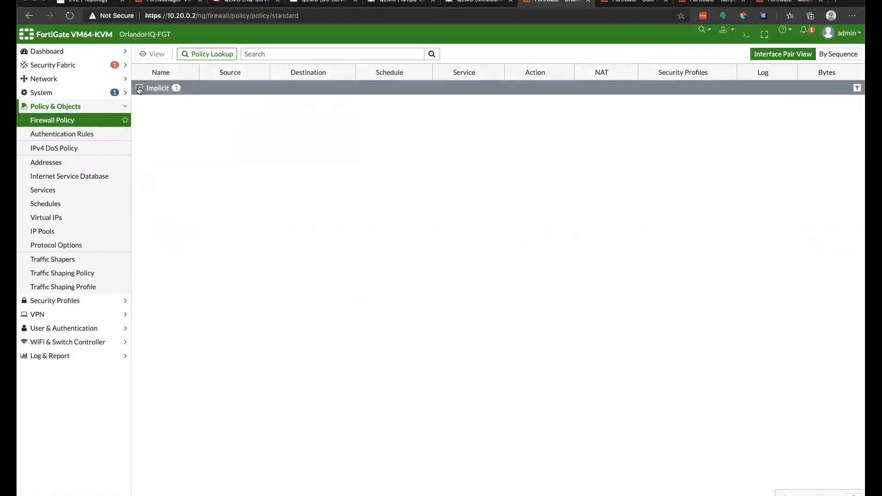
click(139, 90)
click(633, 2)
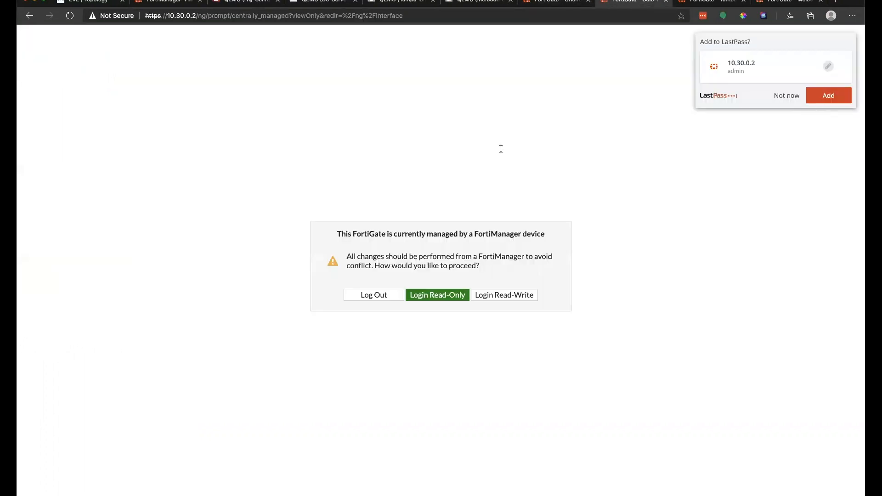
click(448, 295)
click(709, 1)
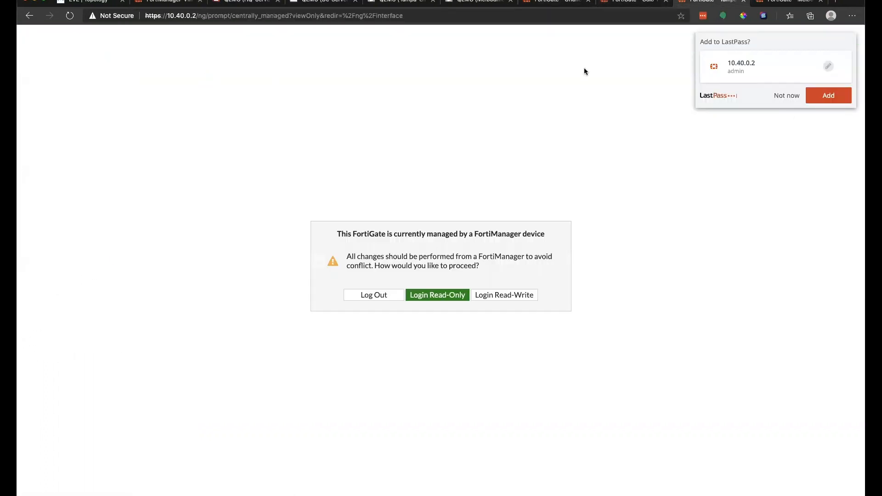
click(437, 294)
click(786, 2)
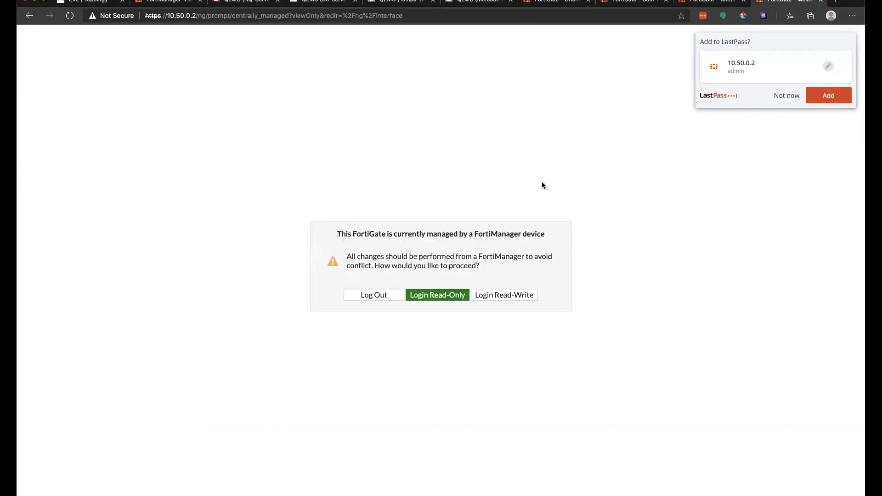
click(438, 294)
Step: Go back to Orlando HQ's Network > Interfaces list
click(556, 2)
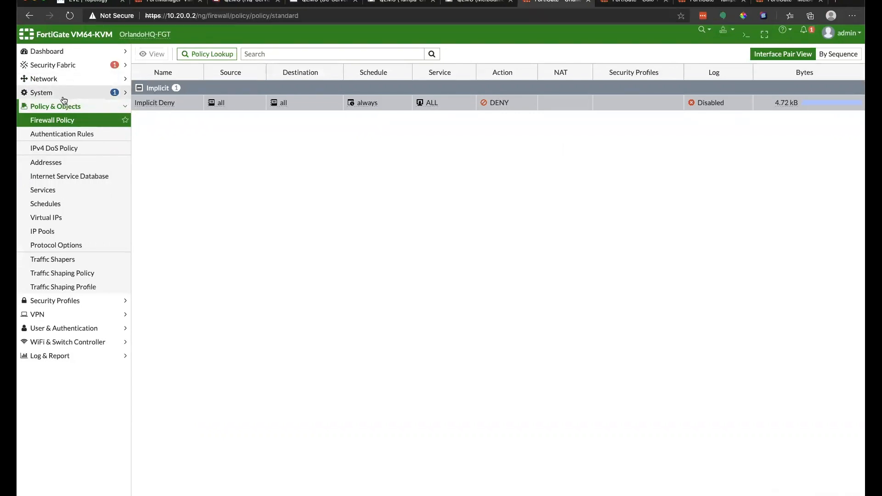
click(65, 78)
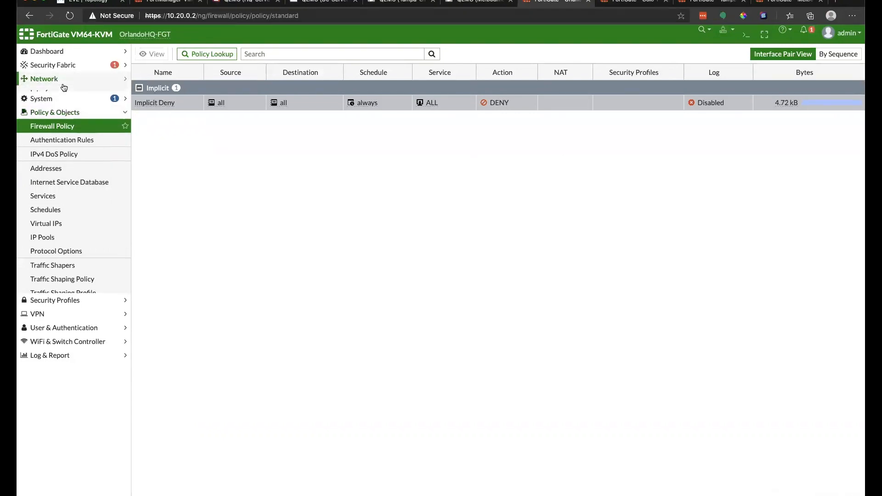
click(60, 92)
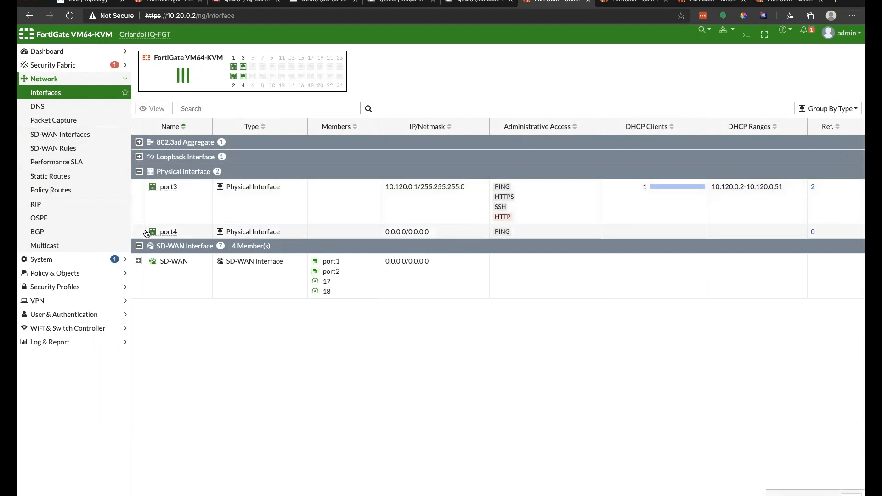
Step: Expand the SD-WAN zone members, view SD-WAN Interfaces bandwidth, then open SD-WAN Rules
click(137, 261)
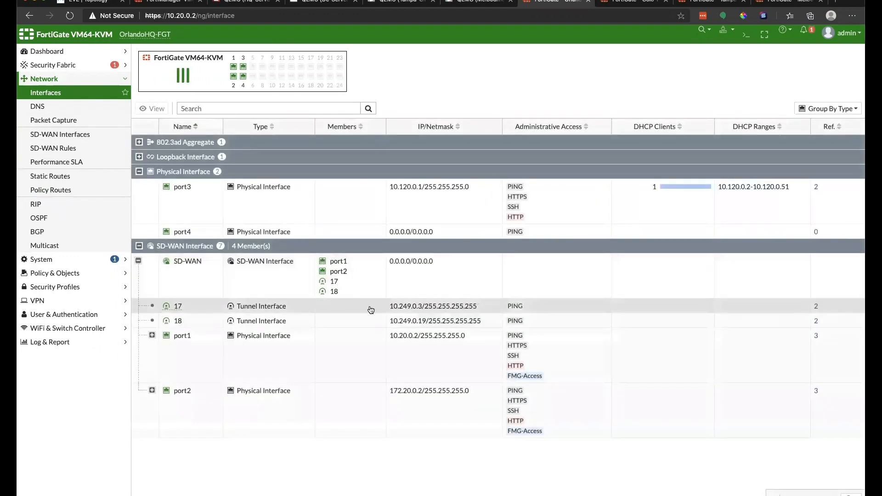
mouse_move(632, 191)
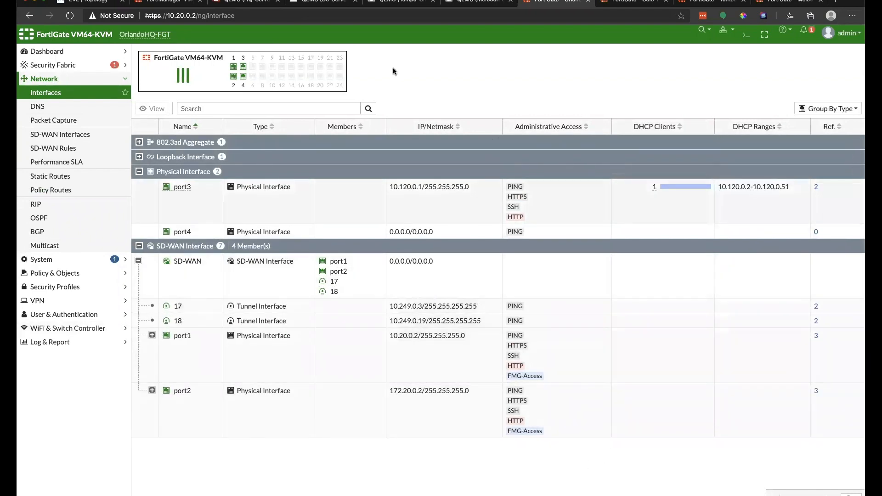
click(64, 135)
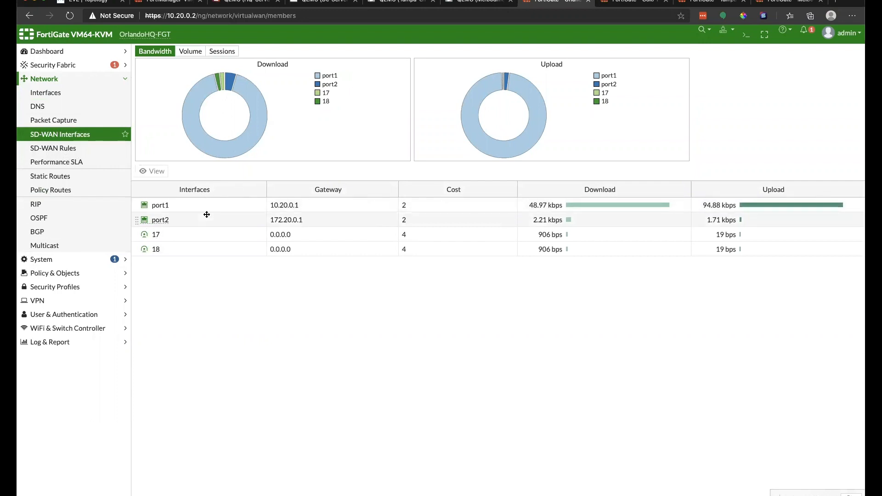
click(68, 148)
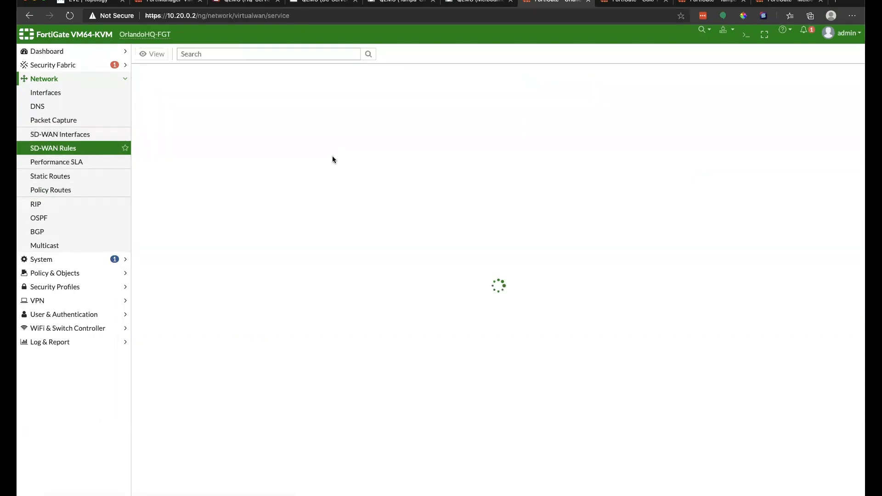
Step: Expand the IPv4 SD-WAN rules and open ir_BUILDIN-Intra for editing
click(170, 88)
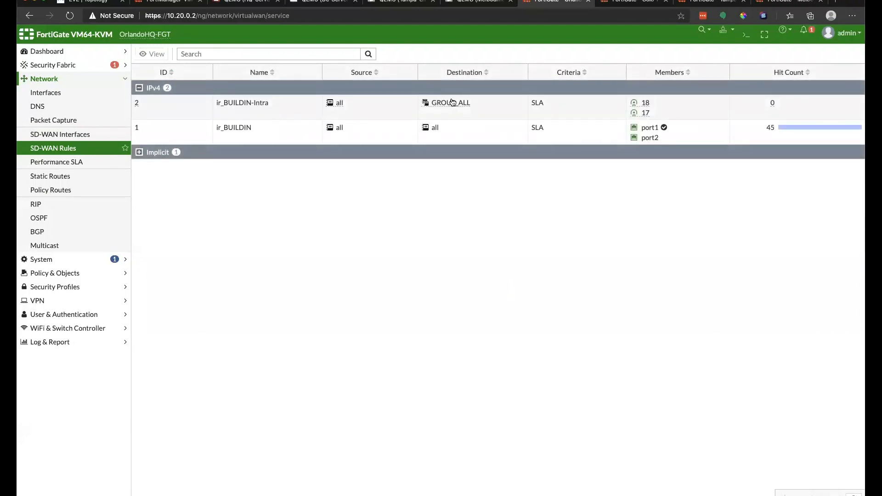
mouse_move(446, 102)
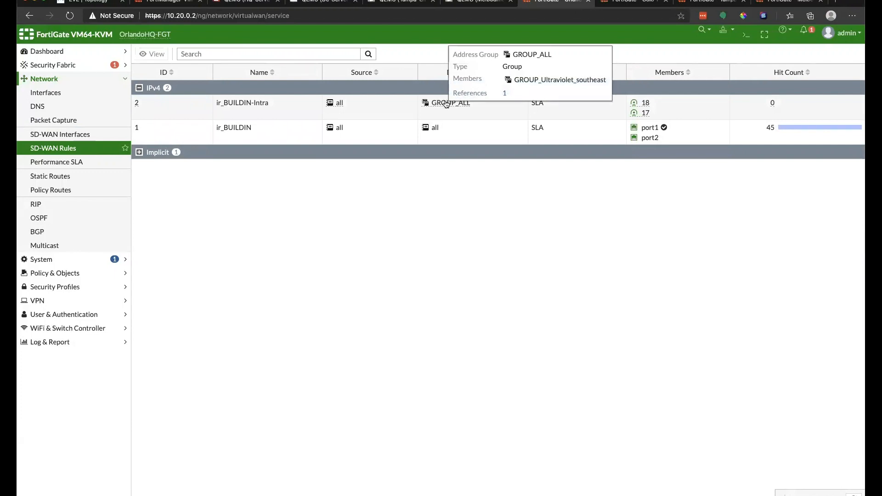
click(447, 102)
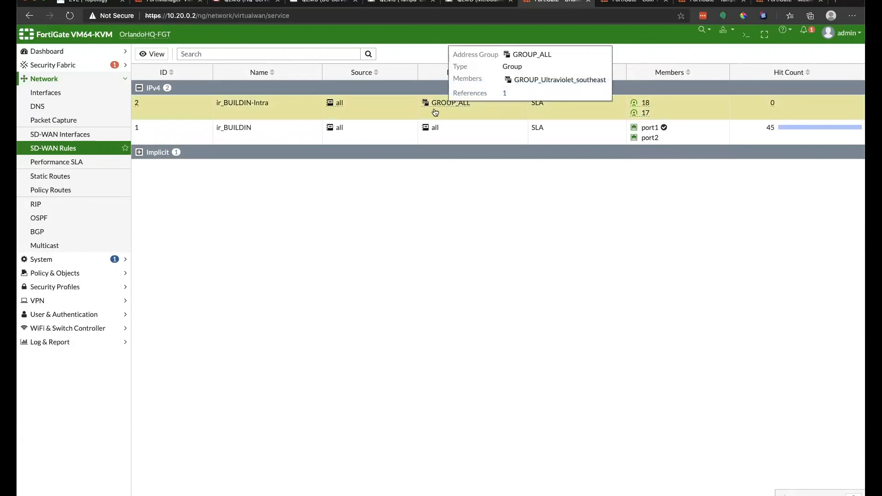
double_click(393, 108)
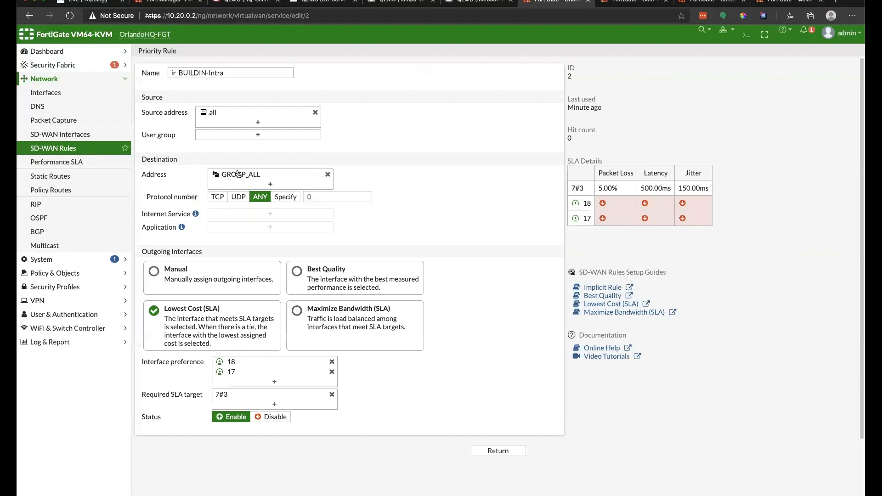
Step: Browse the GROUP_ALL destination address entries, then go to the Addresses list
click(240, 174)
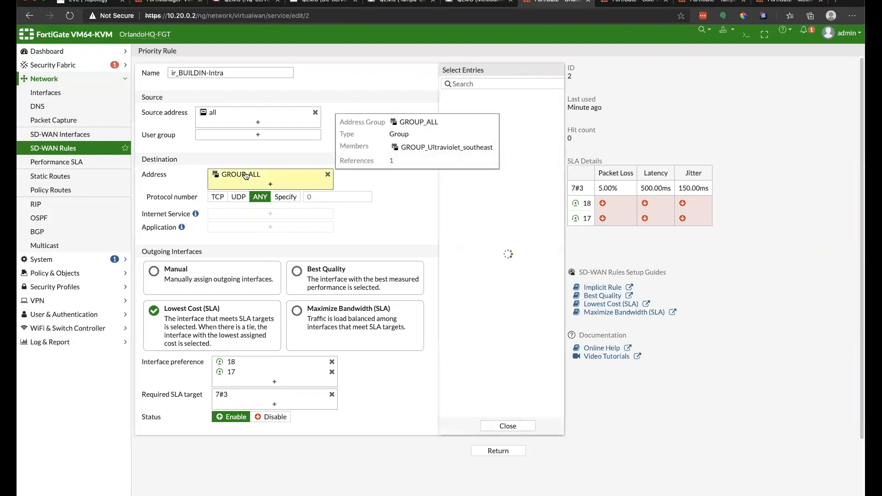
mouse_move(544, 356)
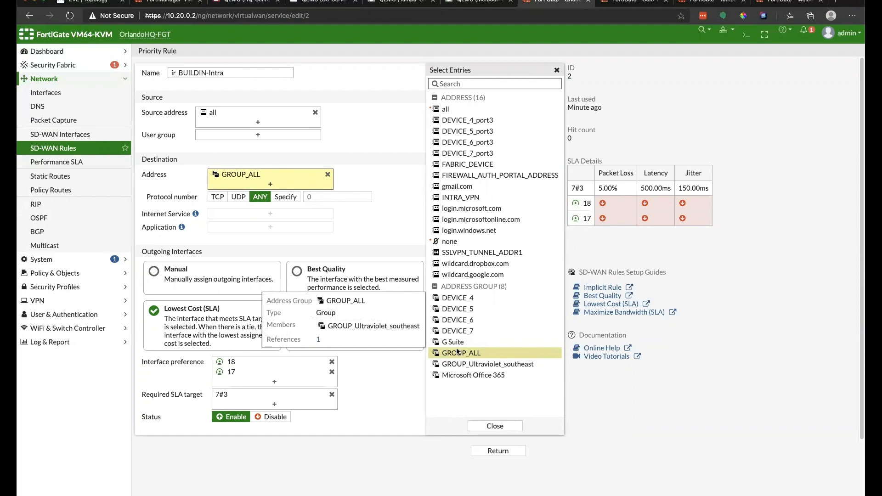
click(66, 274)
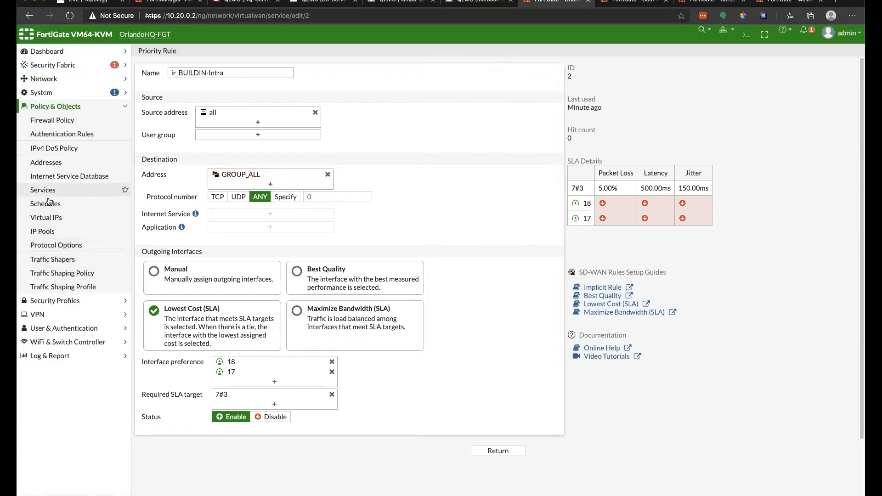
click(51, 164)
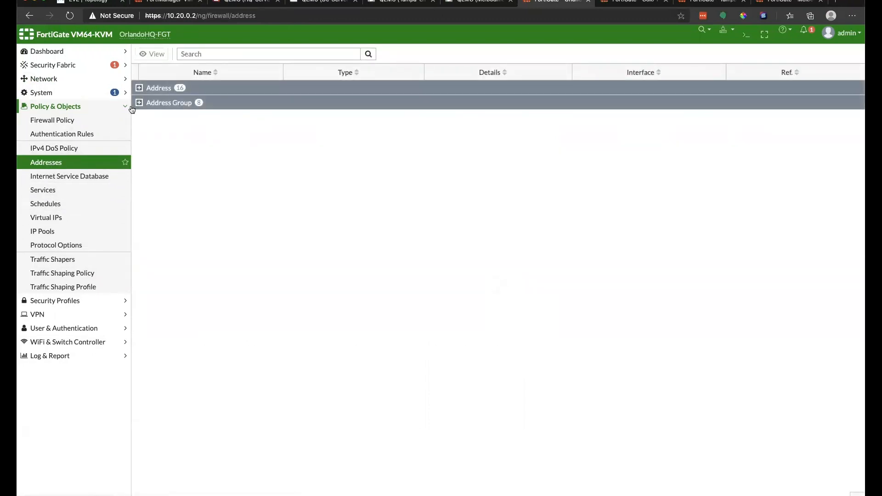
Step: Expand Address Group and inspect GROUP_ALL, GROUP_Ultraviolet_southeast and the DEVICE_4–7 port3 members
click(140, 104)
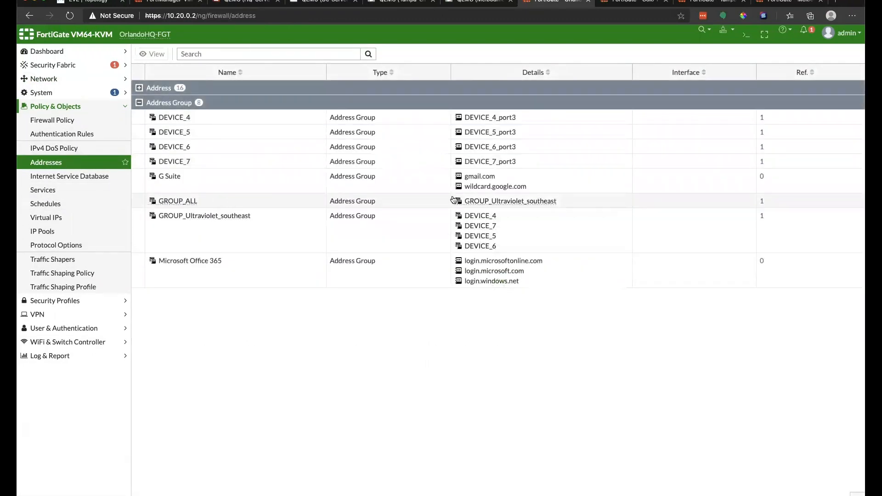
mouse_move(526, 202)
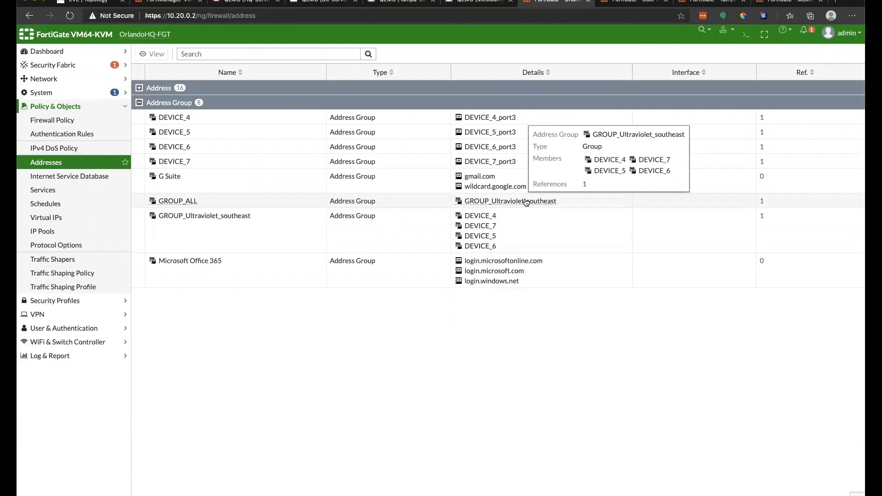
mouse_move(469, 218)
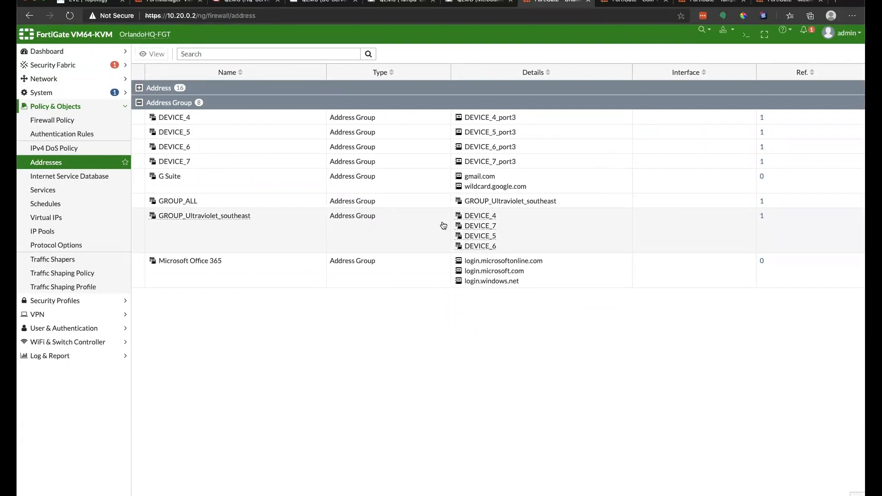
mouse_move(479, 120)
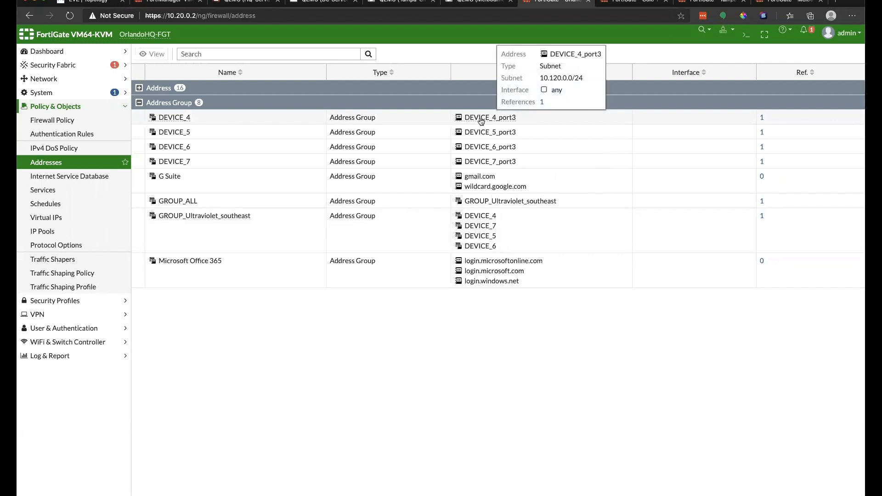
mouse_move(492, 134)
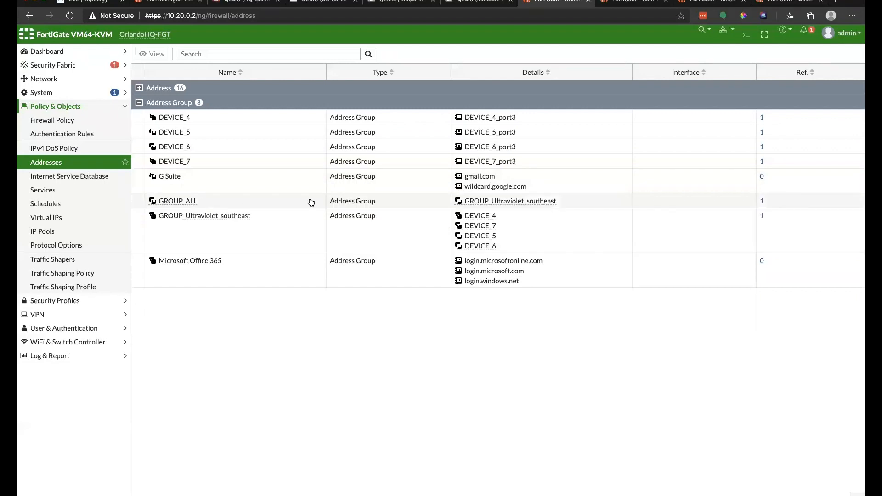
mouse_move(488, 204)
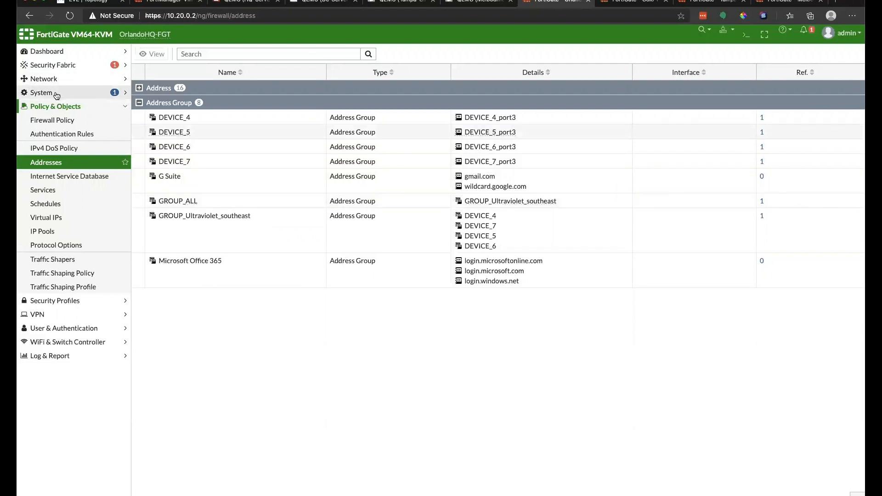
click(55, 79)
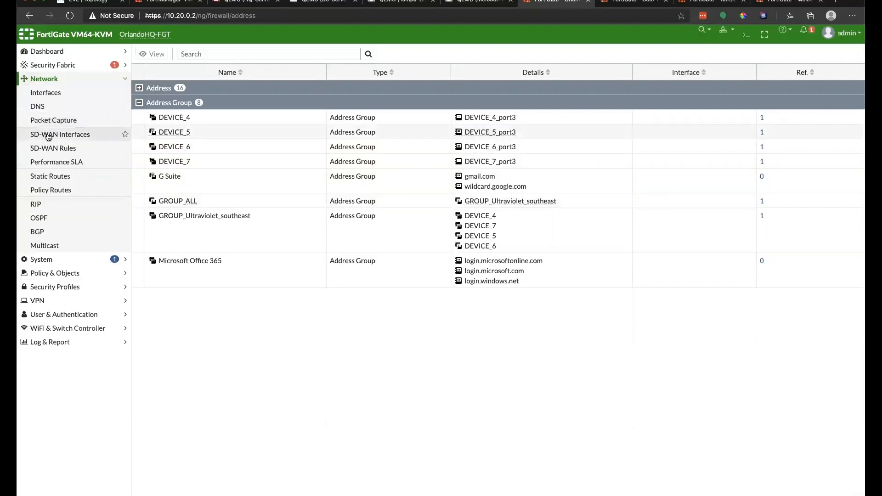
Step: Open ir_BUILDIN-Intra to check Lowest Cost (SLA) to GROUP_ALL via interfaces 18, 17, SLA 7#3
click(65, 148)
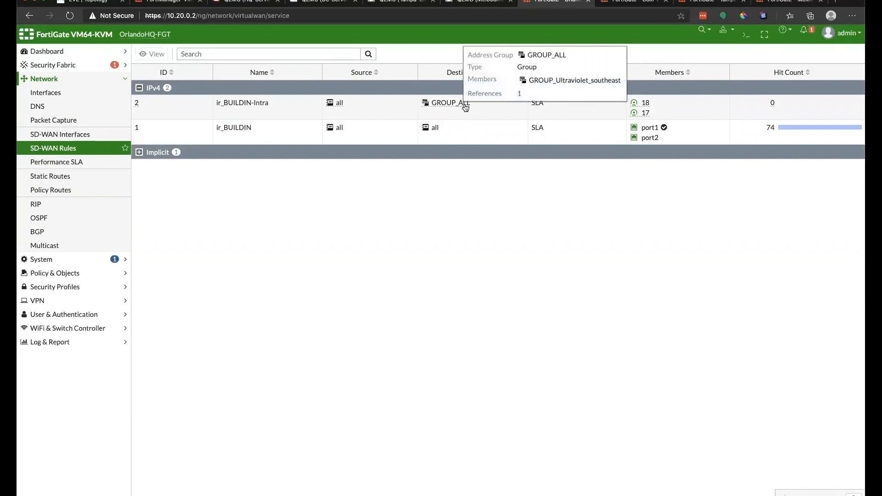
mouse_move(454, 106)
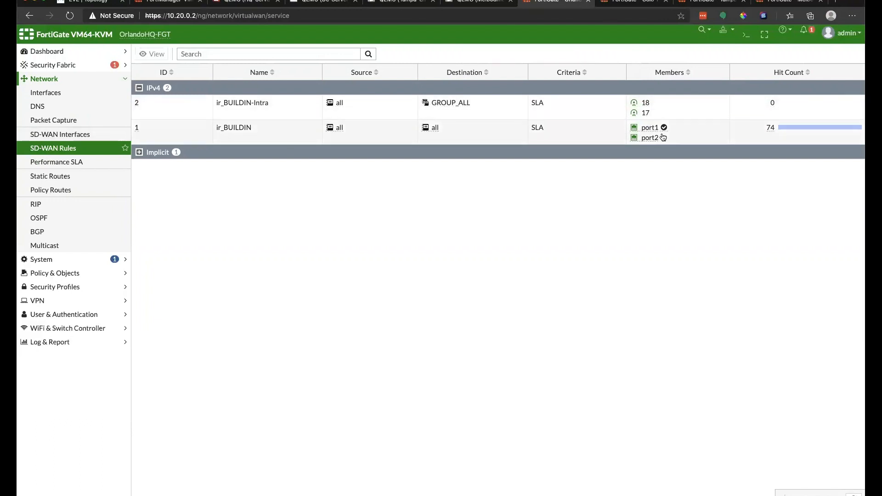
double_click(711, 108)
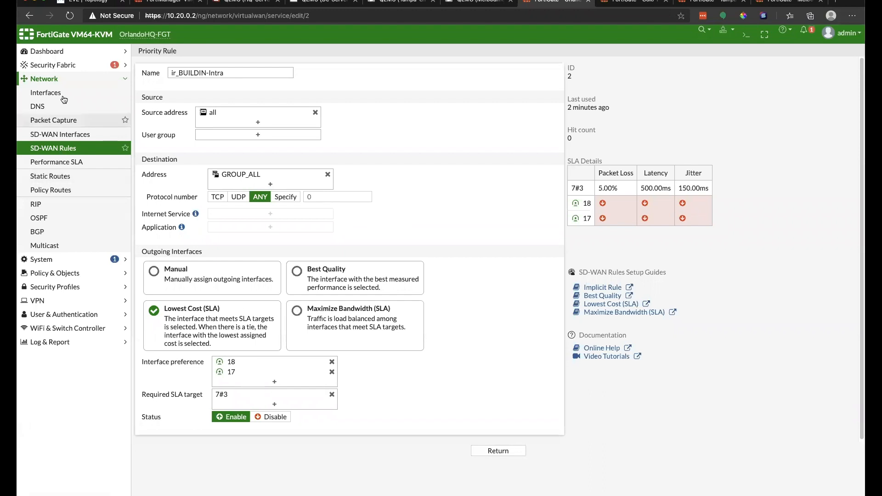
click(51, 54)
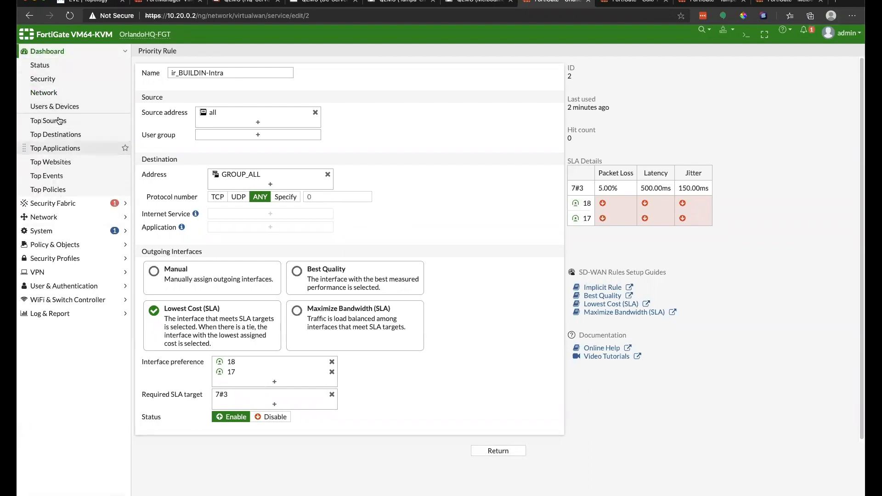
Step: Expand the full Static & Dynamic Routing table on OrlandoHQ-FGT's Network dashboard
click(54, 92)
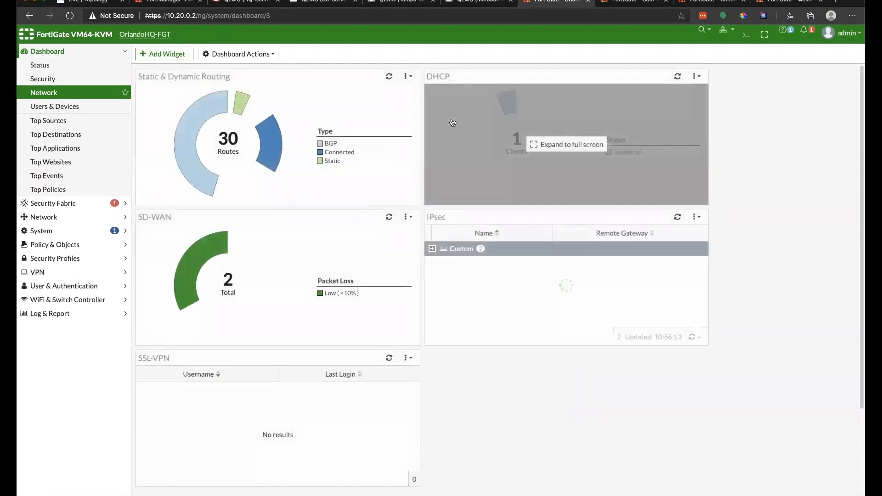
click(251, 159)
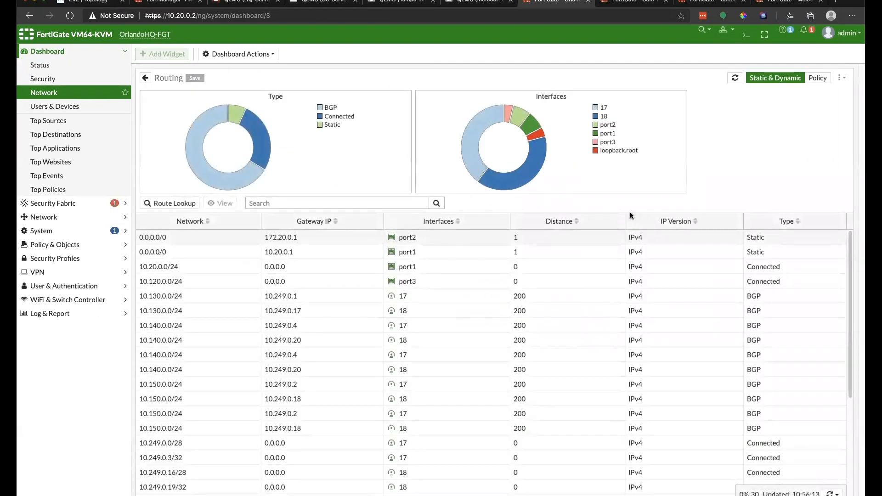
scroll(773, 270, down, 2)
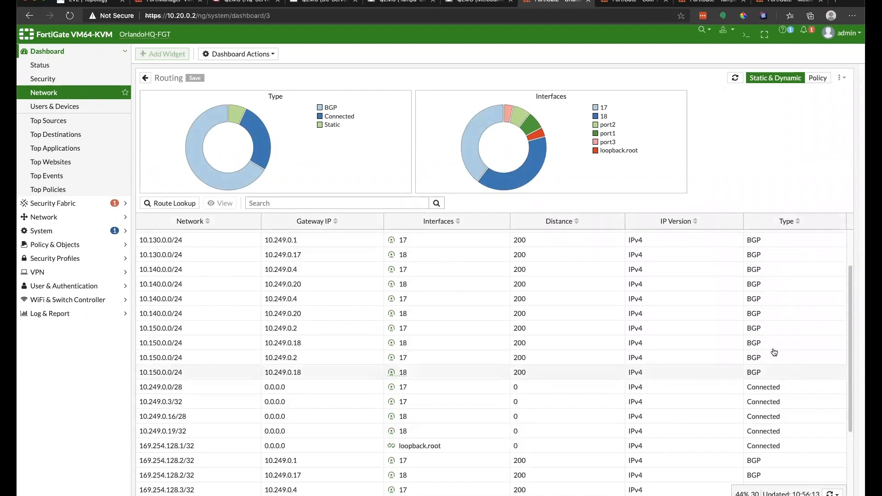
Step: Review Colo-FGT's full routing table, then return to FortiManager's SD-WAN device list
click(610, 4)
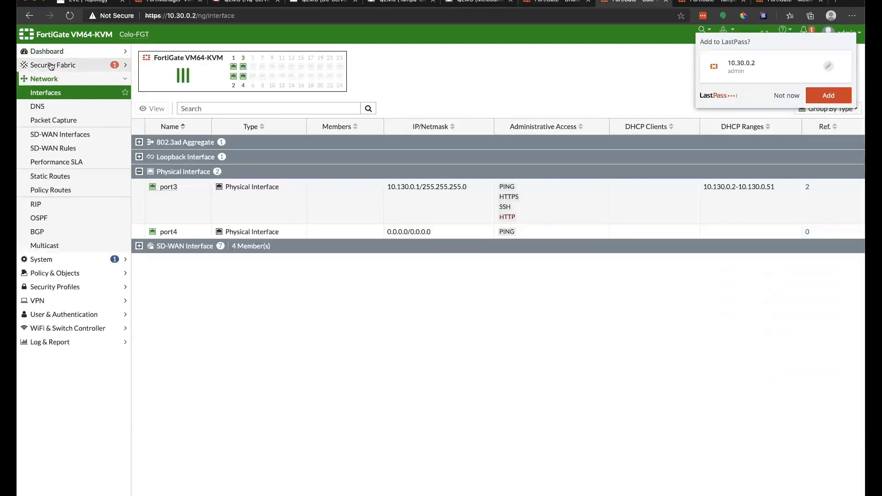
click(54, 66)
click(49, 52)
click(46, 93)
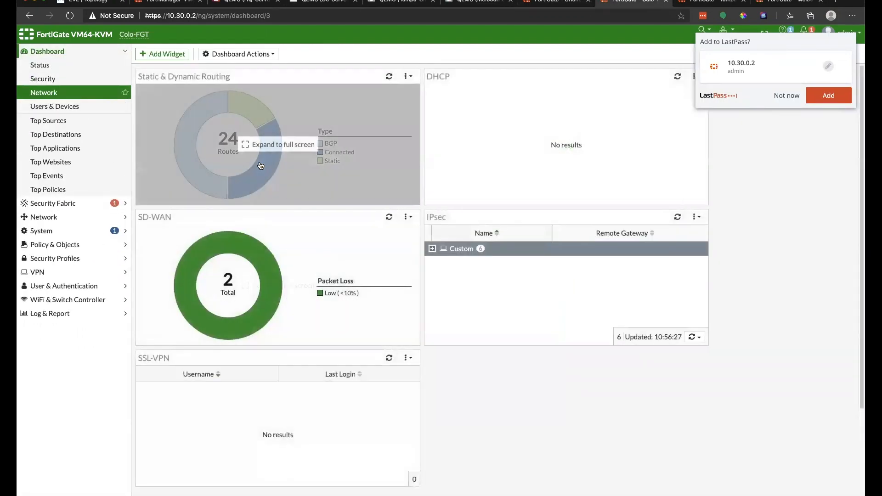
click(278, 144)
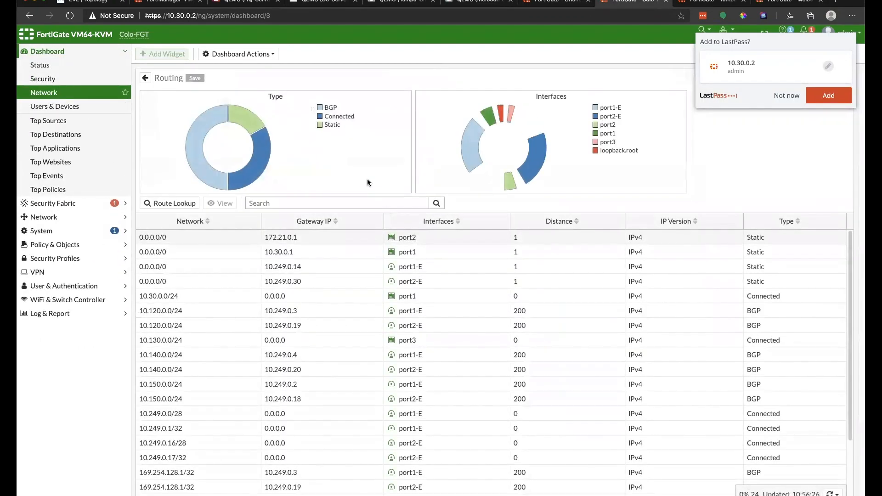
scroll(718, 297, down, 1)
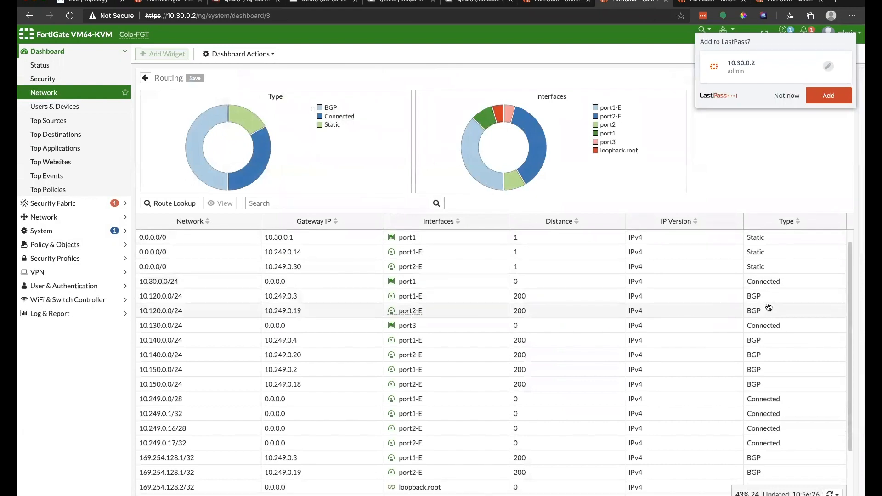
scroll(768, 307, down, 2)
scroll(771, 310, down, 1)
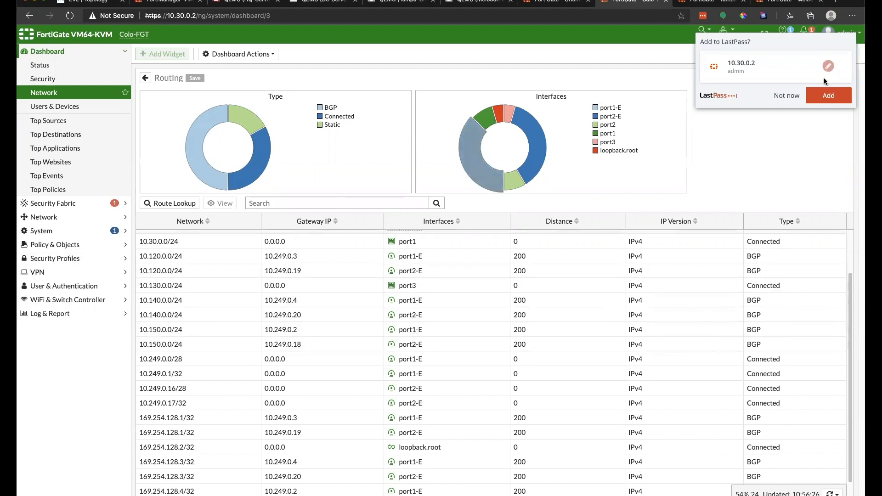
click(783, 94)
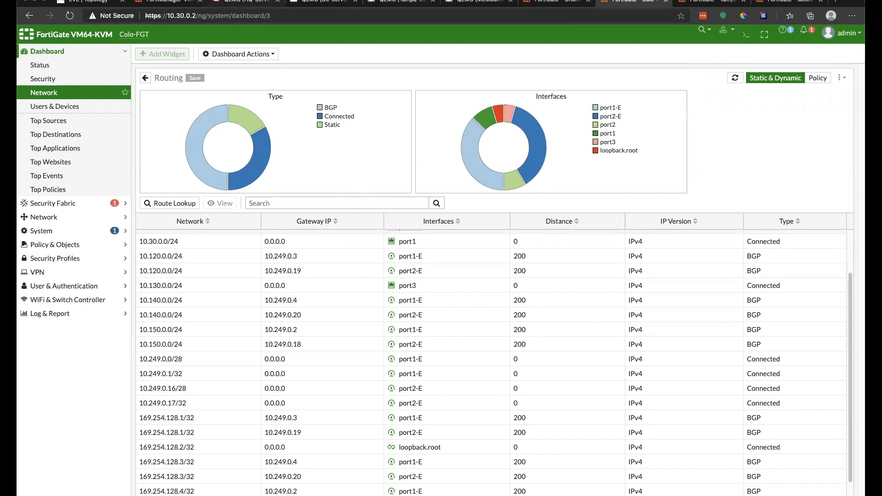
click(173, 3)
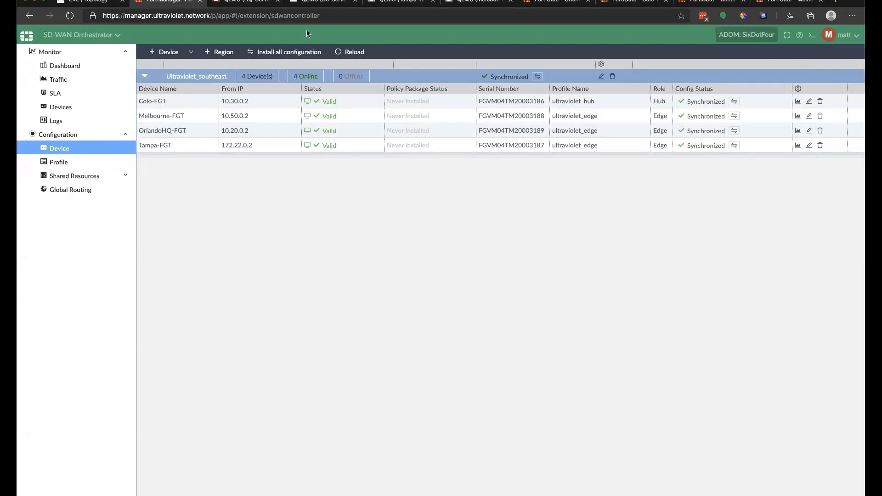
Step: Open the HQ-Server console and unlock the Melbourne client's screen with its password
key(ctrl+1)
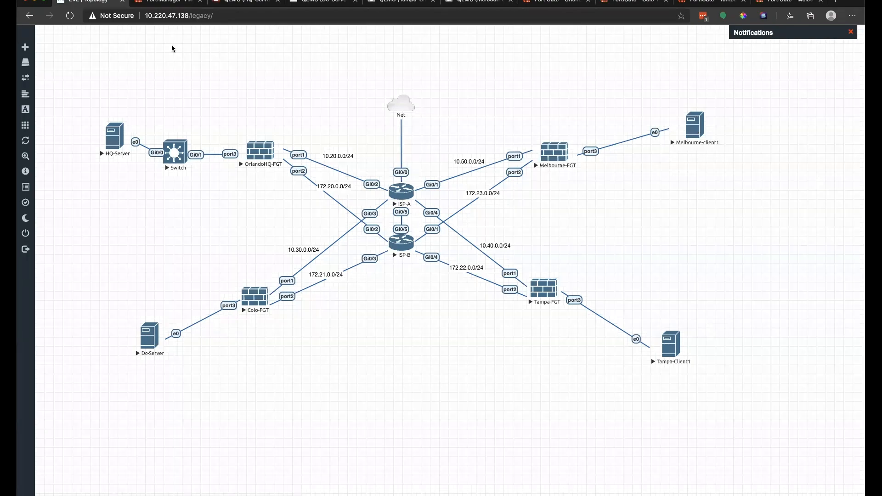
click(252, 2)
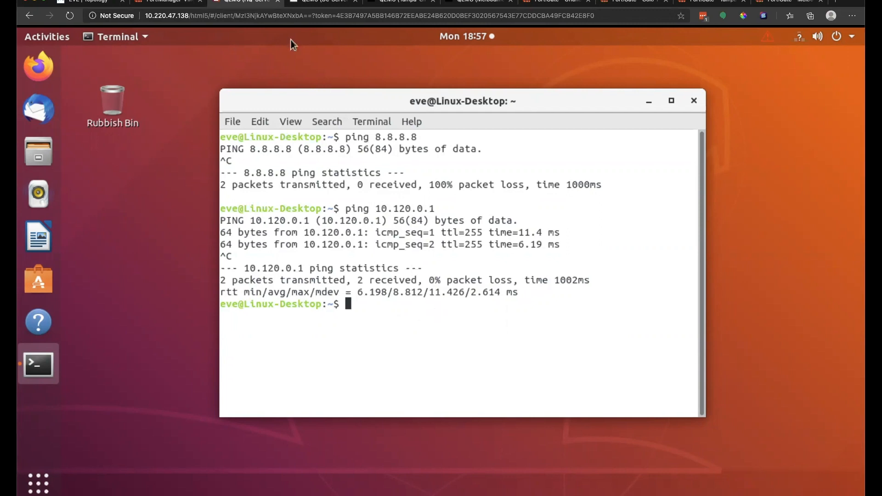
click(478, 2)
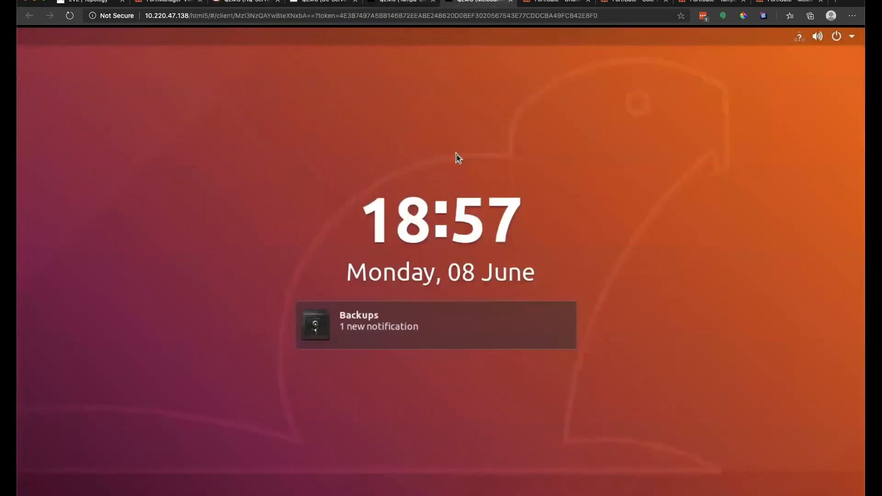
drag(456, 158, 290, 62)
text(eve)
key(Return)
Step: Run ip add on HQ-Server and mark its 10.120.0.2 address
click(239, 2)
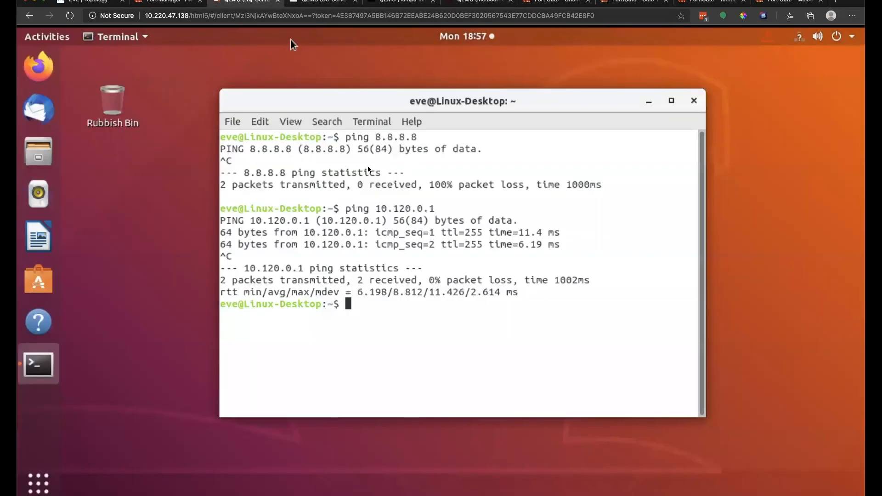
text(ip add)
key(Return)
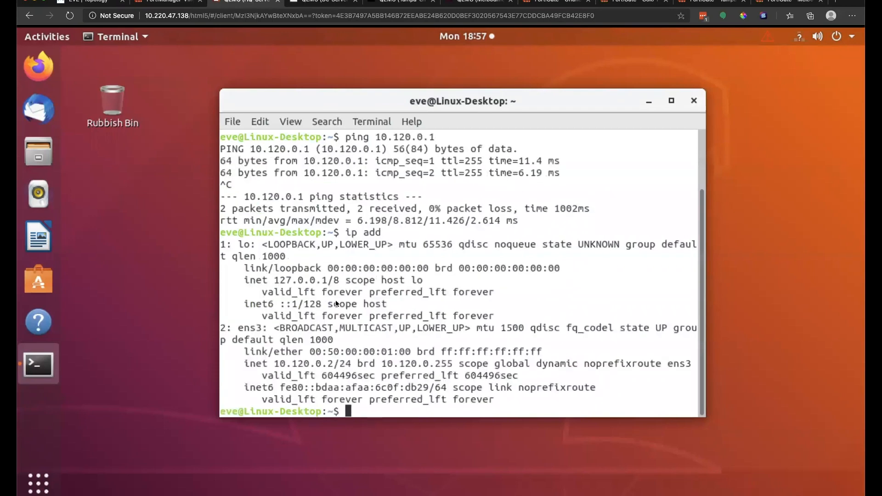
drag(269, 363, 334, 363)
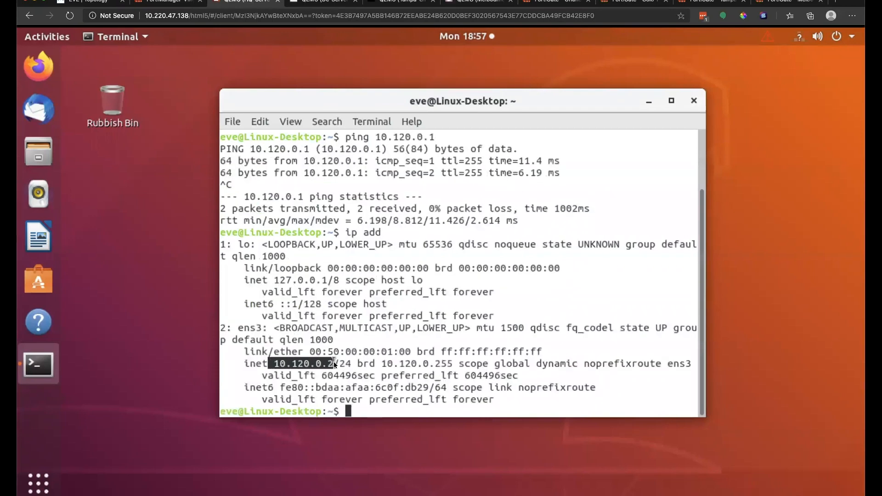
Step: On the Melbourne client, close the network settings windows and open a new terminal
click(471, 4)
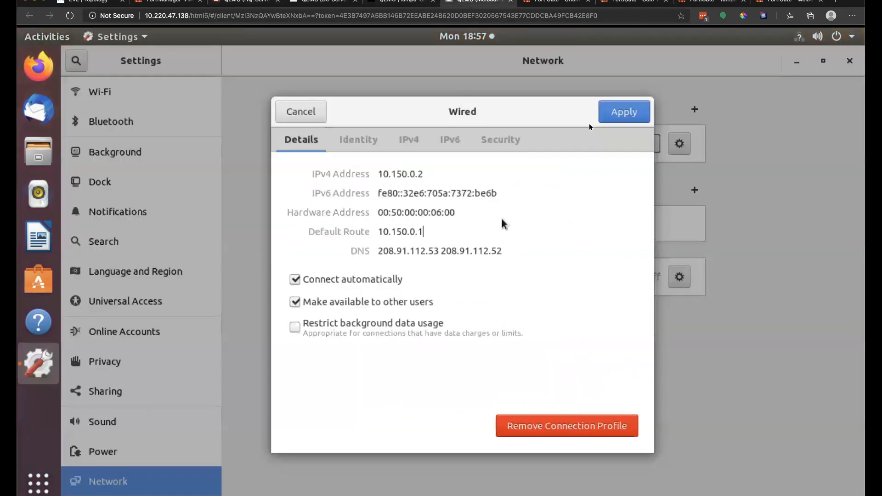
click(286, 106)
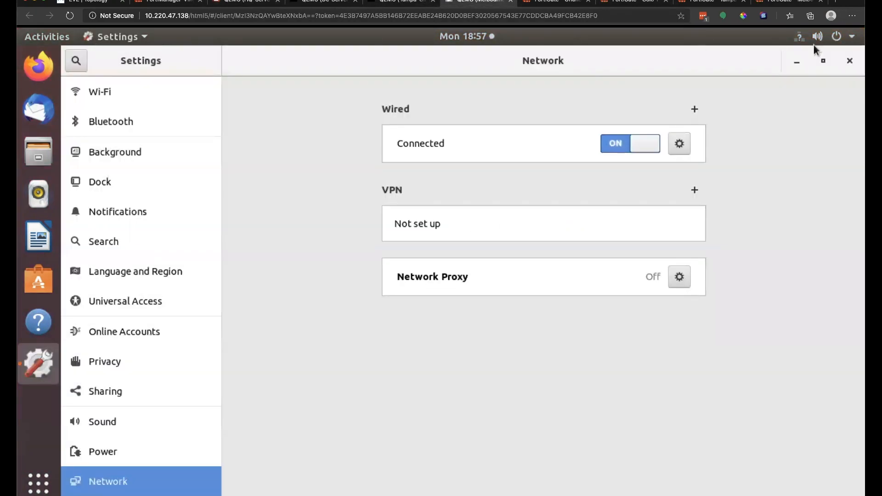
click(849, 60)
right_click(398, 157)
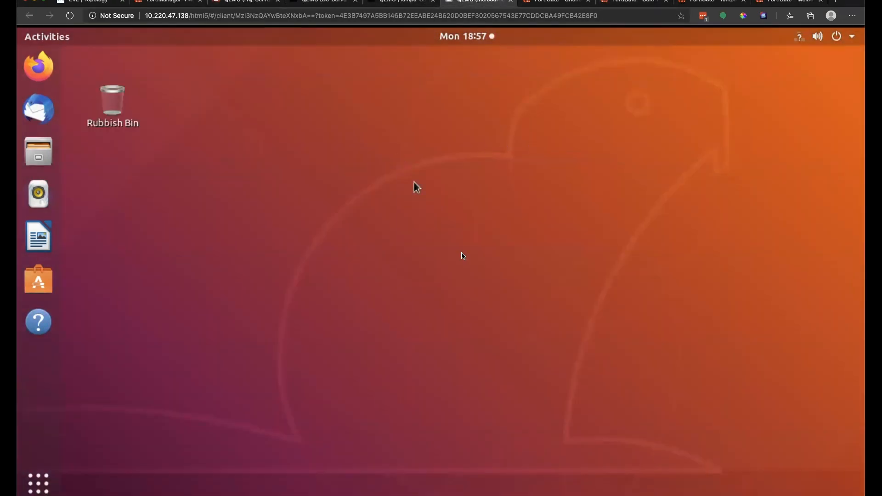
right_click(440, 182)
click(492, 295)
Step: Start pinging 10.120.0.2 from the Melbourne terminal, then return to FortiManager
text(ping )
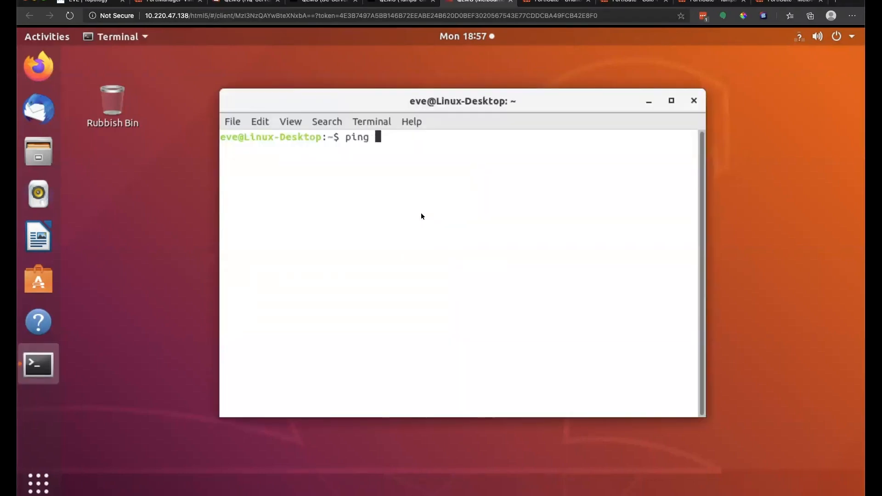
text(10.120.0.2)
click(380, 4)
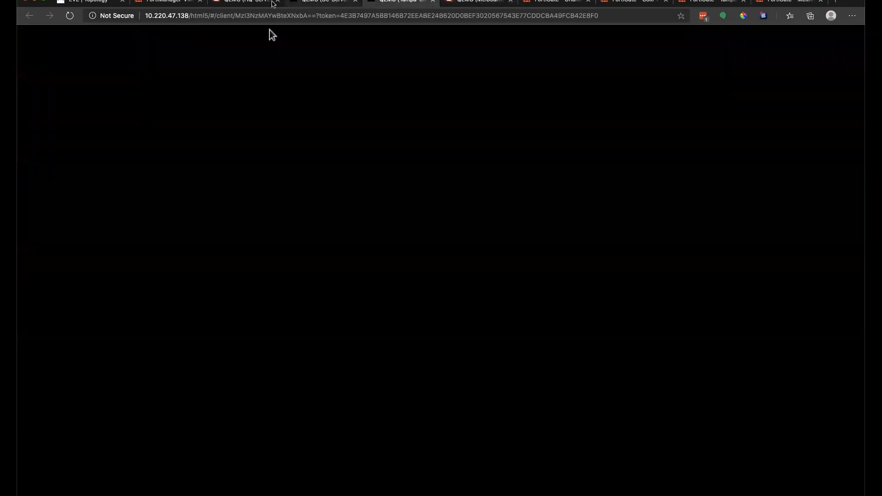
click(228, 3)
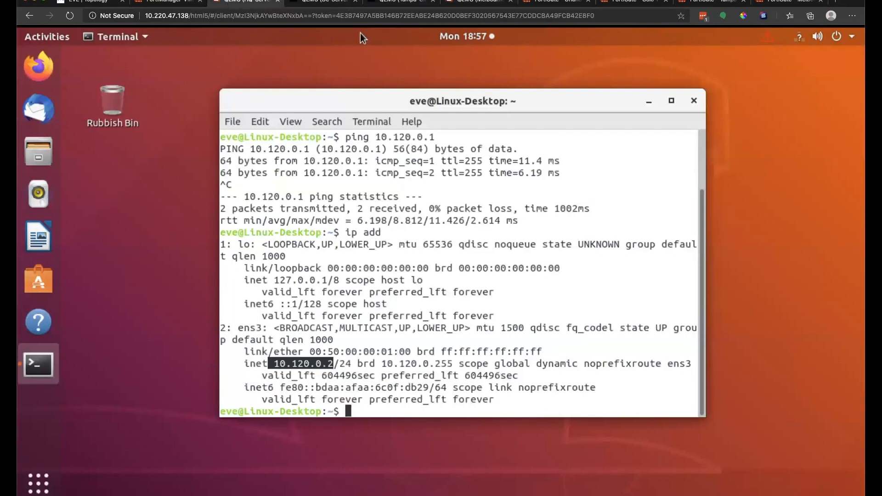
click(478, 2)
key(Return)
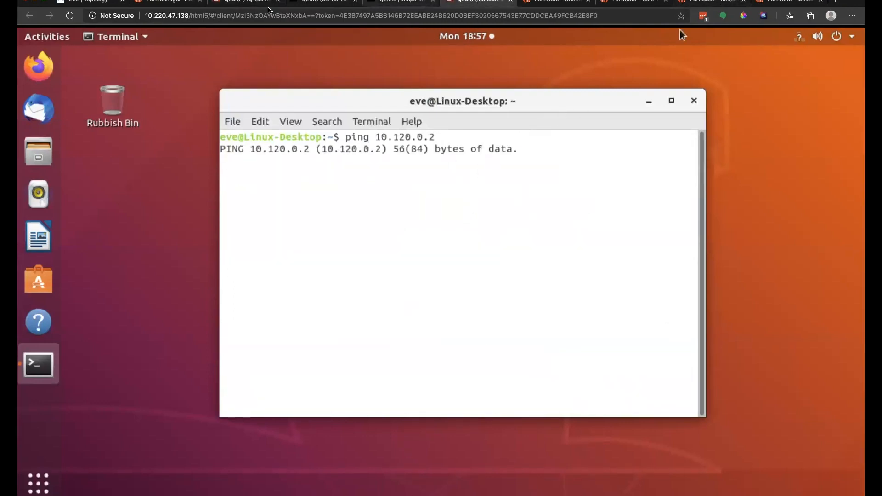
click(159, 2)
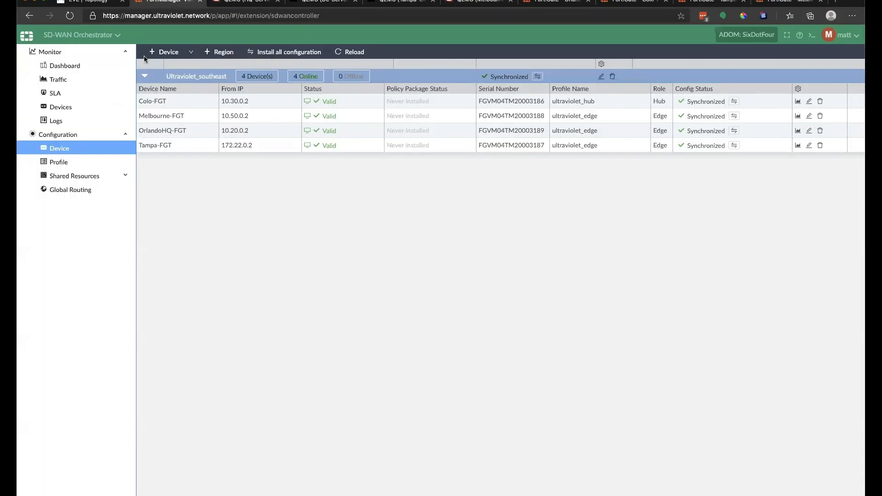
Step: Leave the monitoring pages and switch to the Policy & Objects module
click(73, 51)
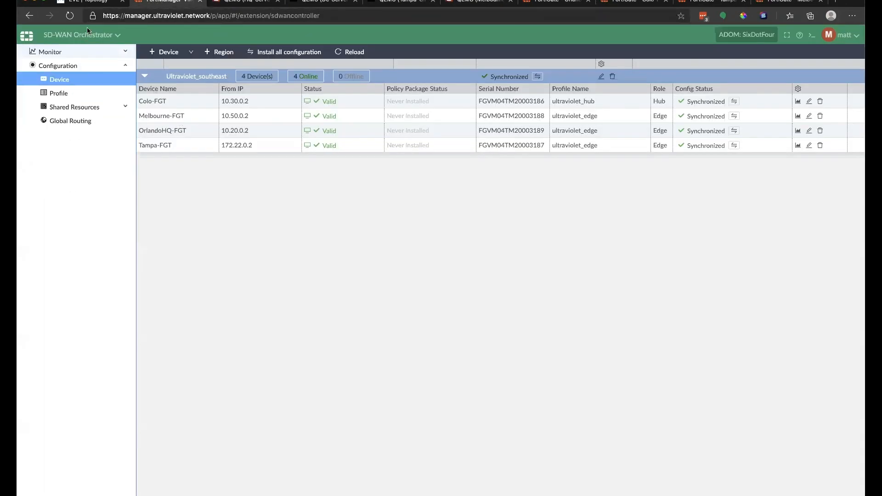
click(88, 36)
click(359, 133)
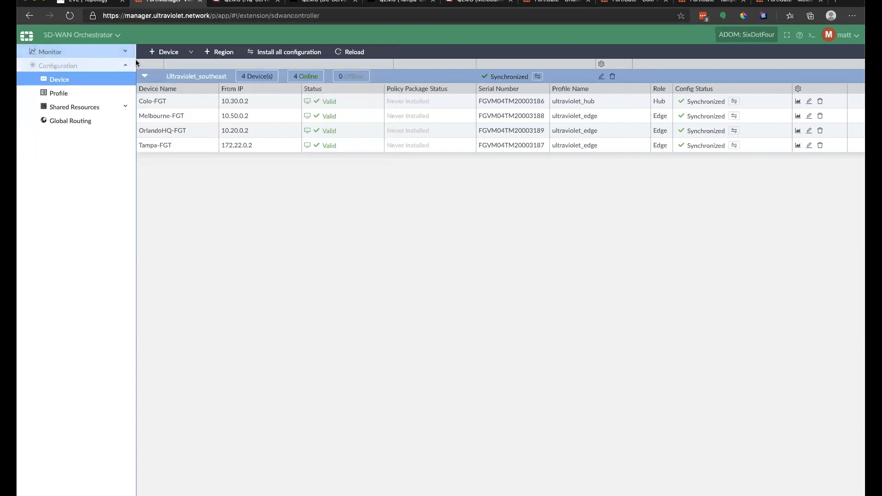
click(59, 34)
click(104, 91)
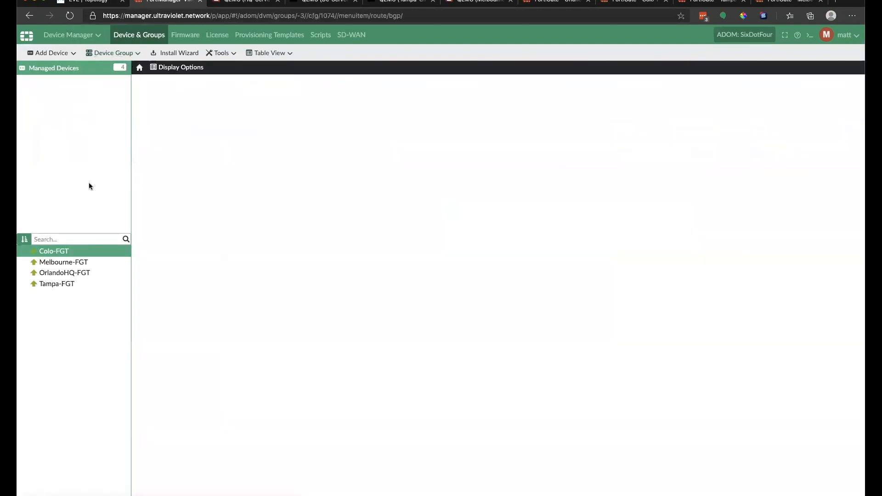
click(94, 35)
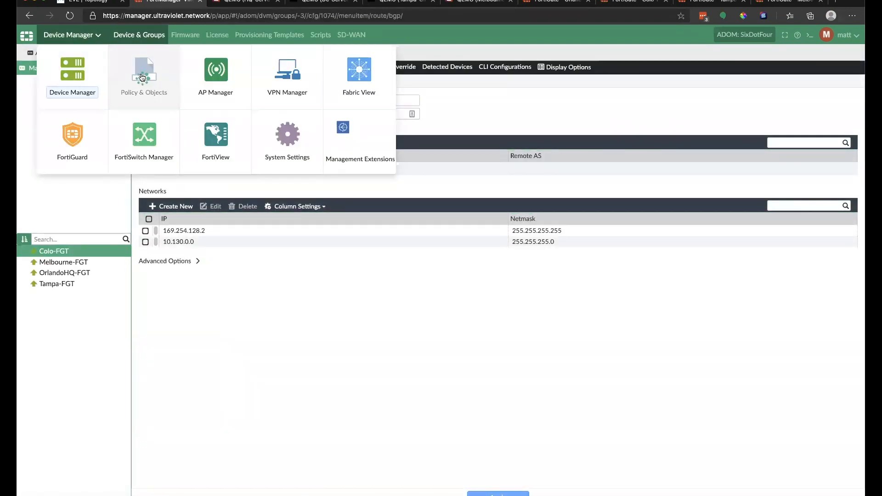
click(140, 75)
Step: Show the Firewall Policy rules of the SDWAN_Overlay_PB policy block
click(24, 134)
click(40, 145)
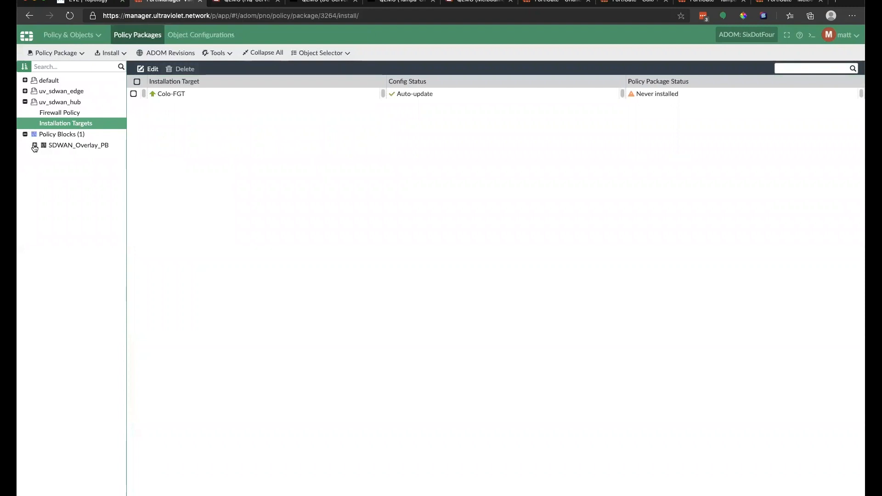
click(71, 145)
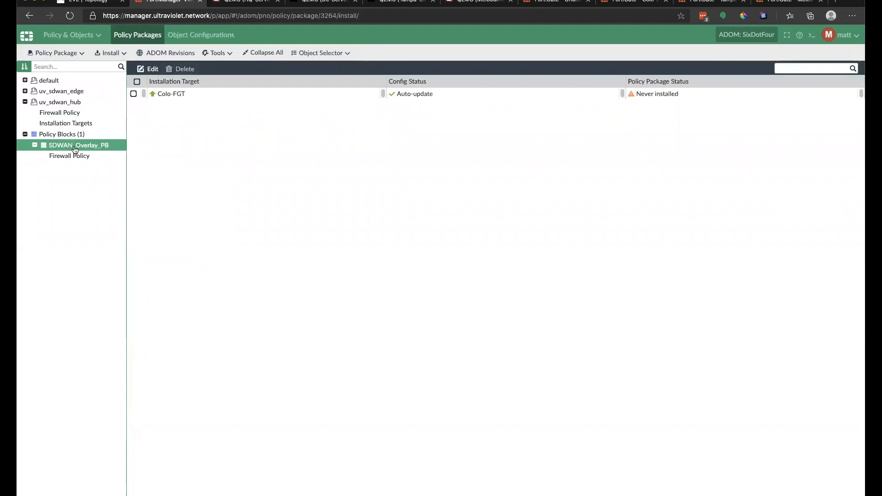
click(64, 156)
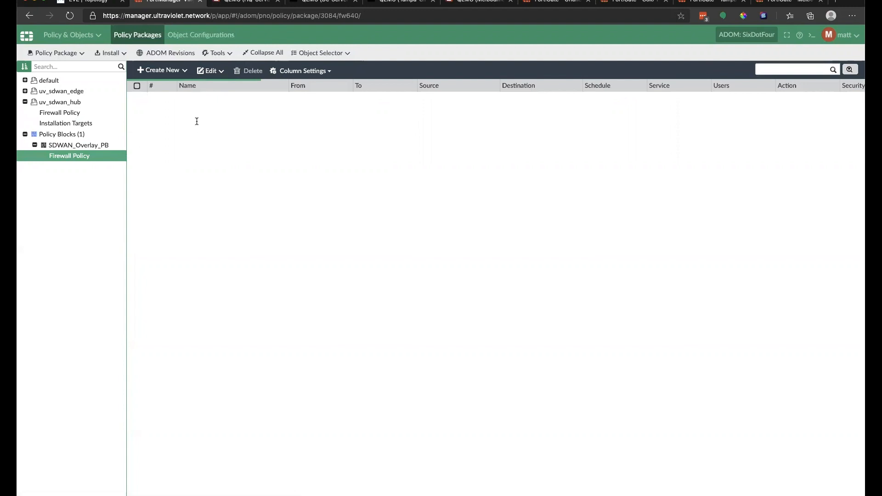
Step: Inspect rule 1's sd-wan interface, INTRA_VPN address and the other rule objects
click(321, 103)
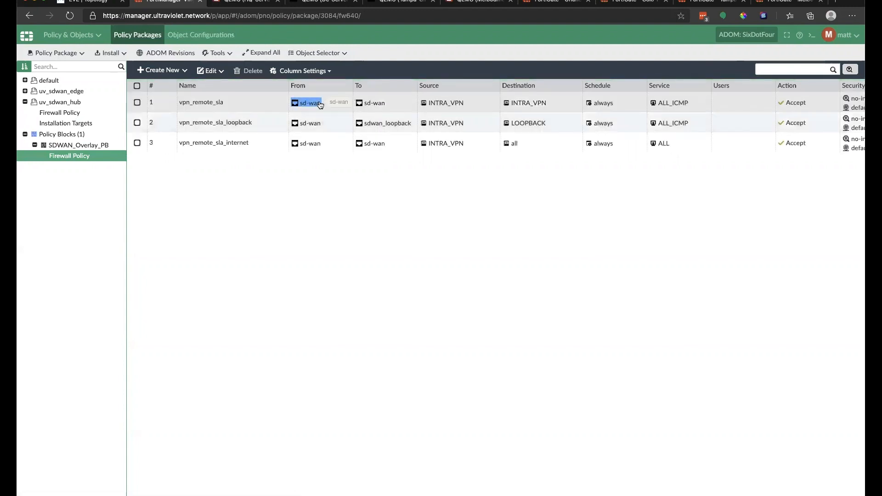
click(519, 105)
mouse_move(446, 106)
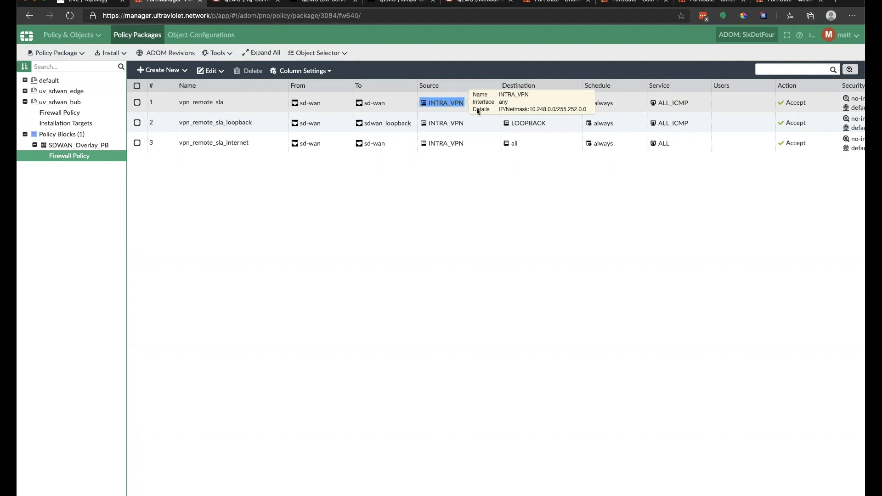
mouse_move(533, 106)
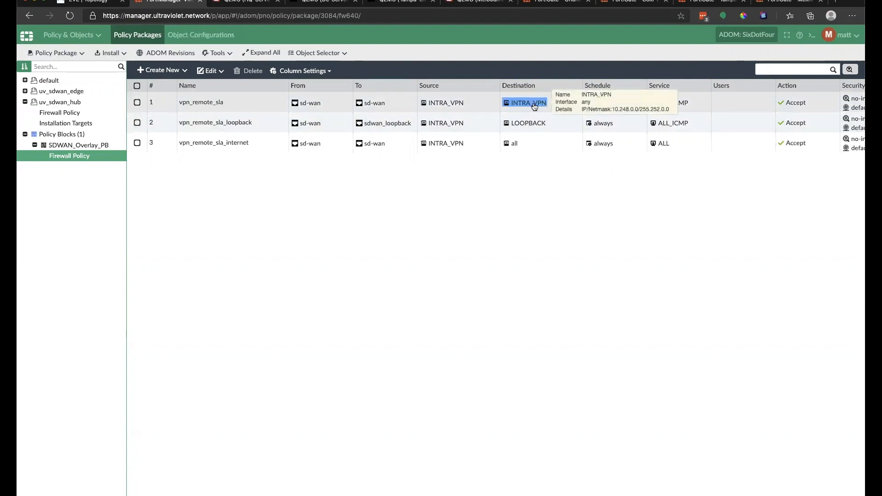
mouse_move(450, 129)
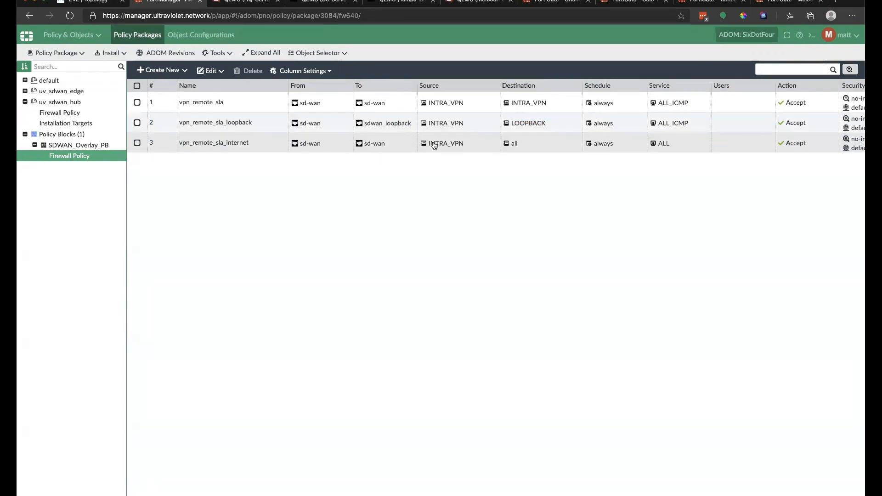
mouse_move(437, 150)
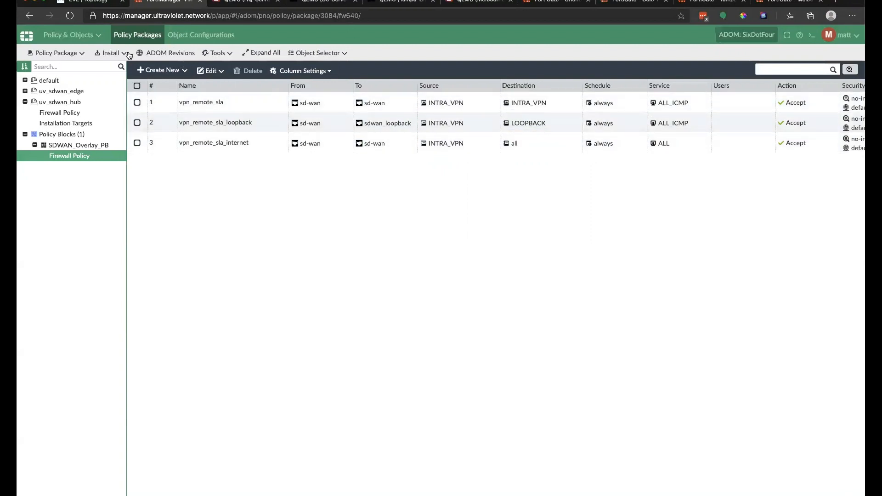
click(193, 35)
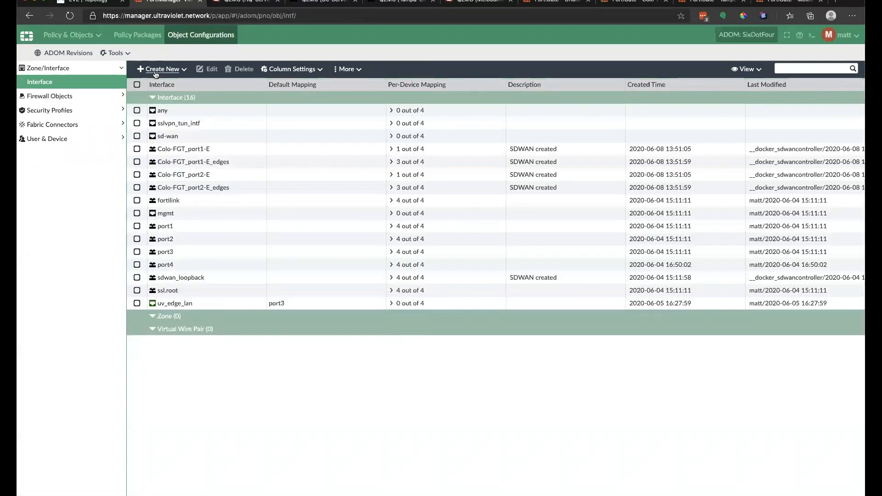
click(85, 96)
click(59, 96)
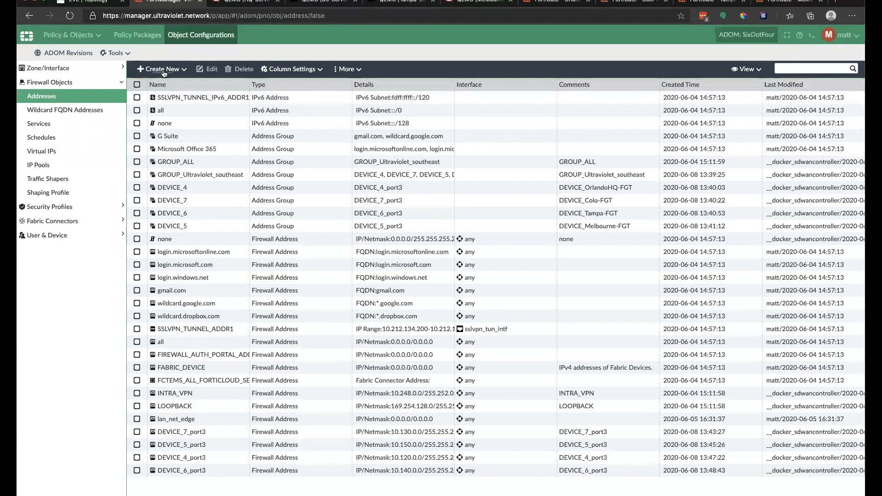
click(165, 71)
click(26, 35)
click(76, 75)
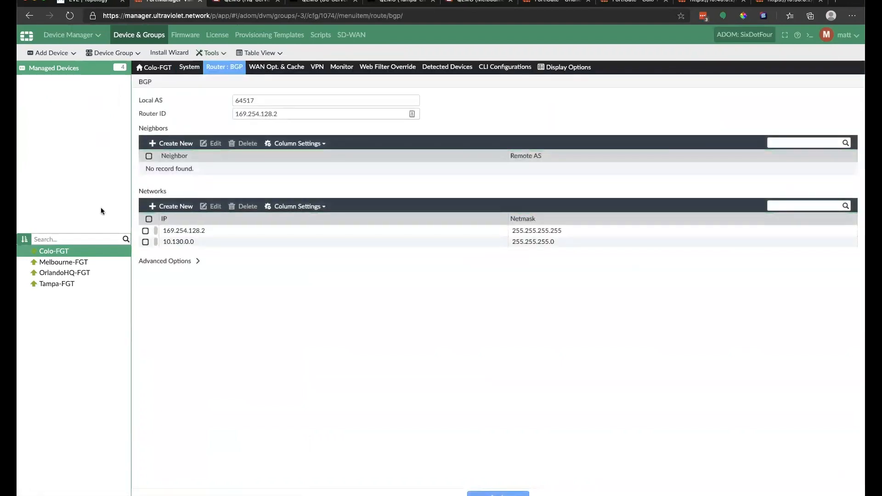
click(72, 35)
click(138, 83)
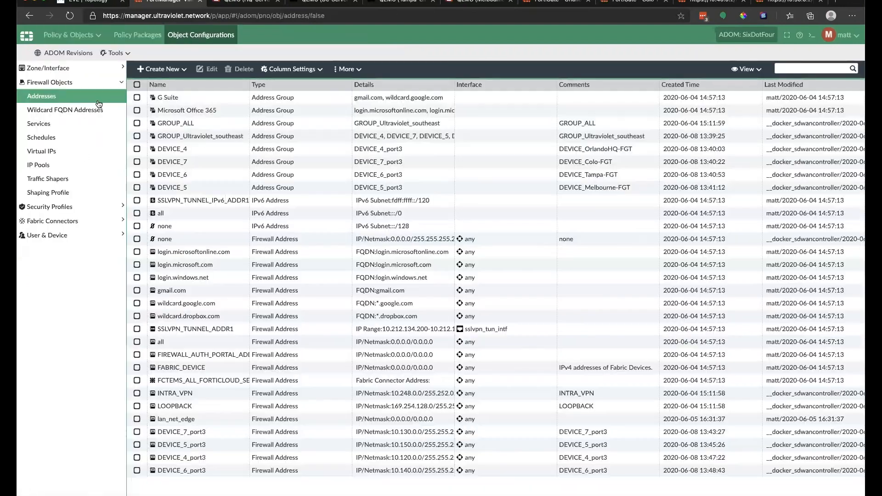
click(138, 35)
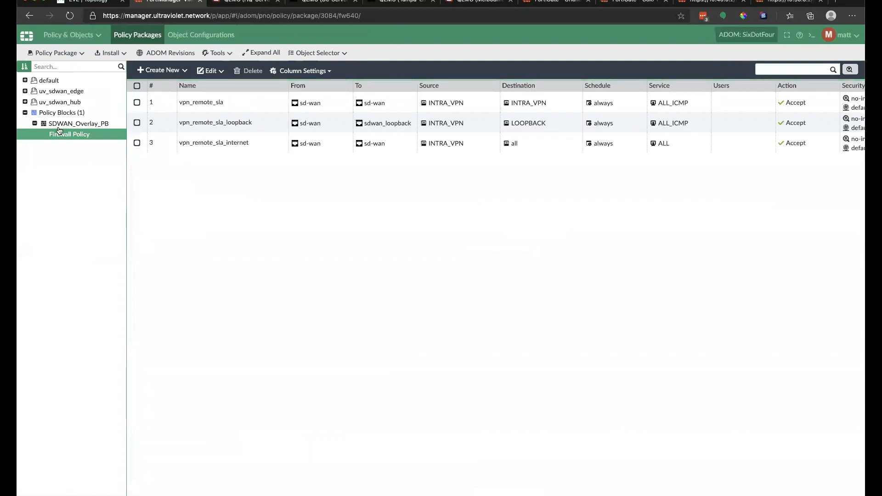
Step: Create a new firewall policy named Site_to_site
click(162, 70)
click(306, 93)
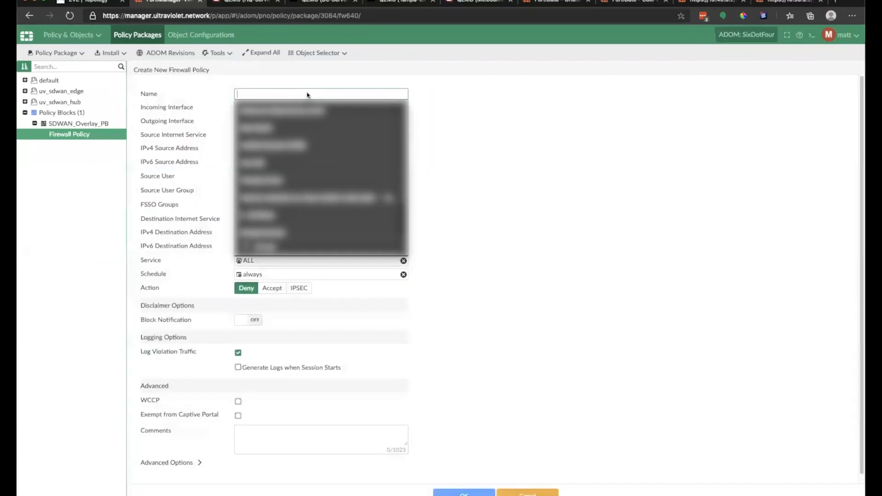
text(Hea)
key(BackSpace)
key(BackSpace)
key(BackSpace)
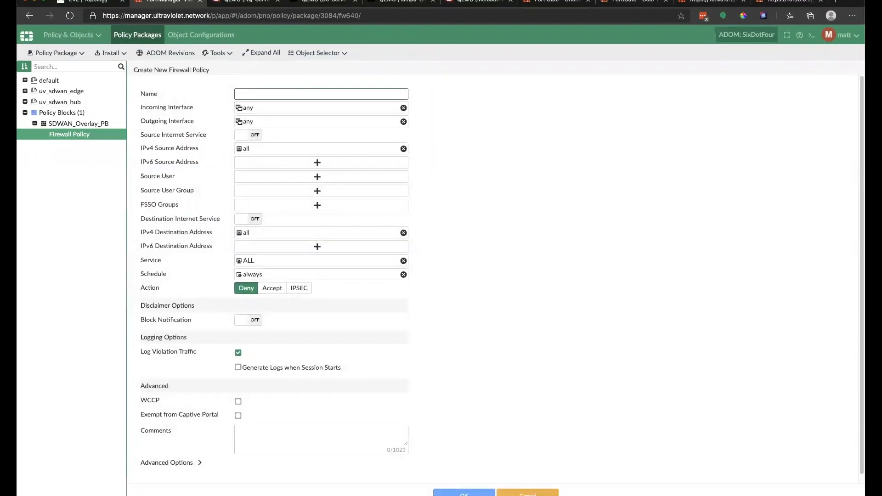
text(Site_T)
Step: Rename interface uv_edge_lan to uv_se_lans and set it as the incoming interface
click(367, 107)
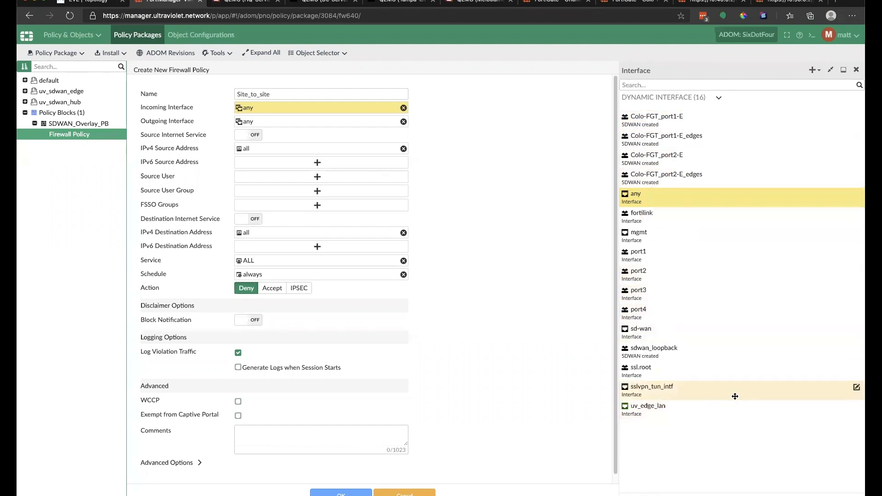
click(856, 406)
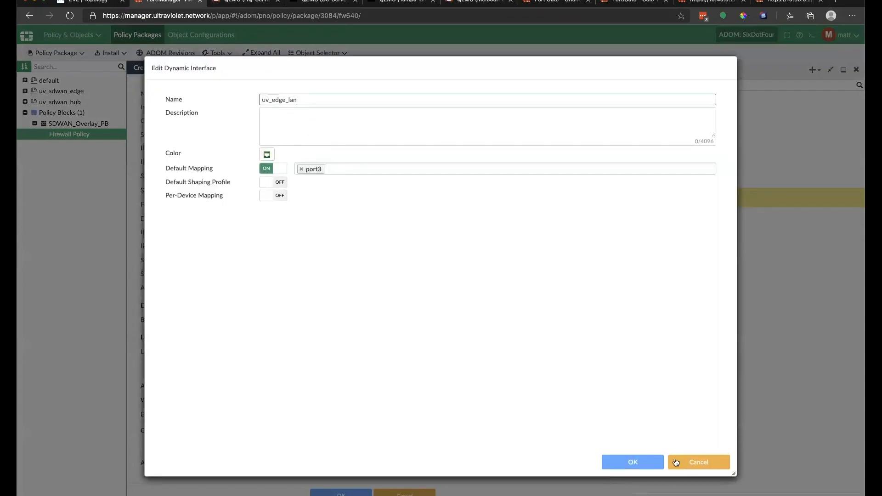
click(690, 467)
right_click(811, 409)
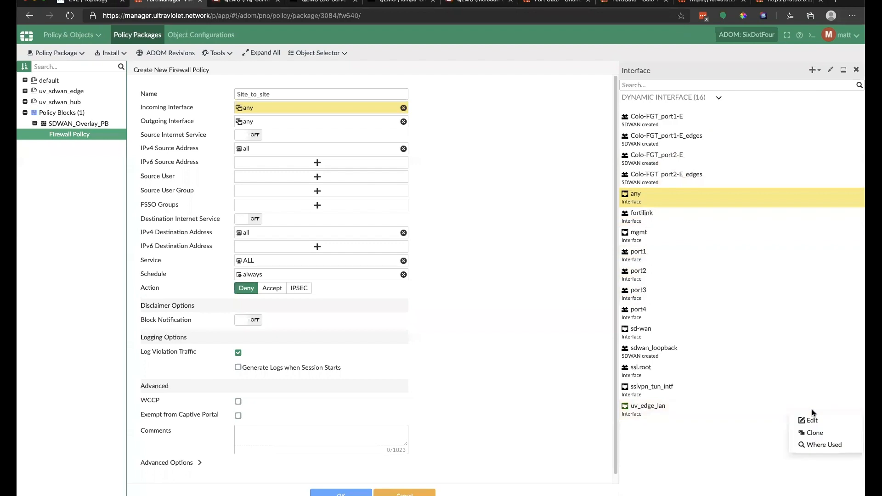
click(731, 440)
click(856, 406)
drag(315, 103, 234, 99)
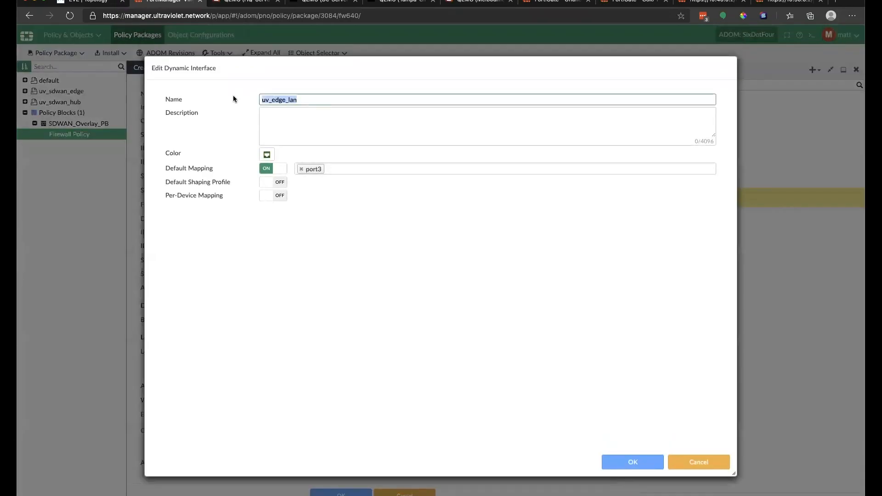
text(uv_se)
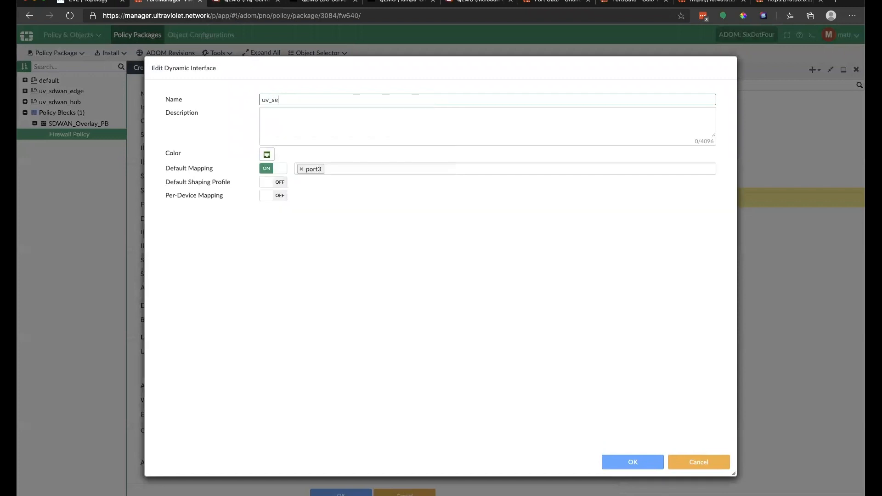
text(_lans)
click(629, 462)
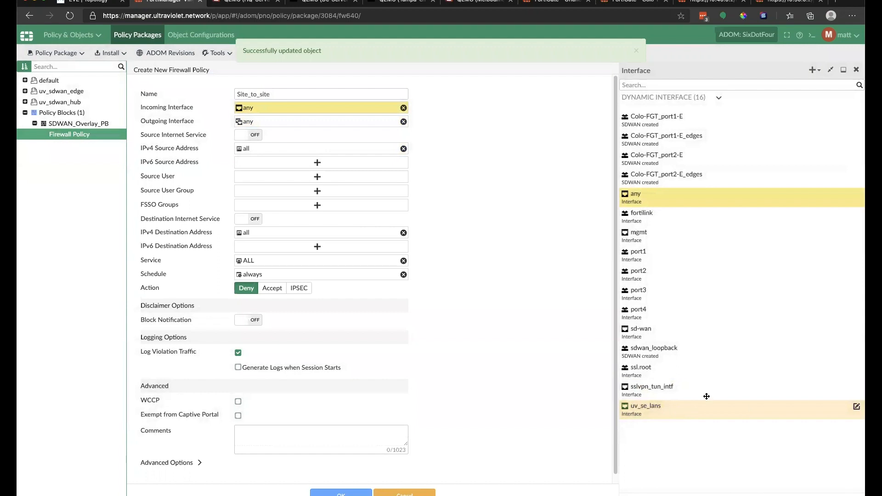
click(693, 416)
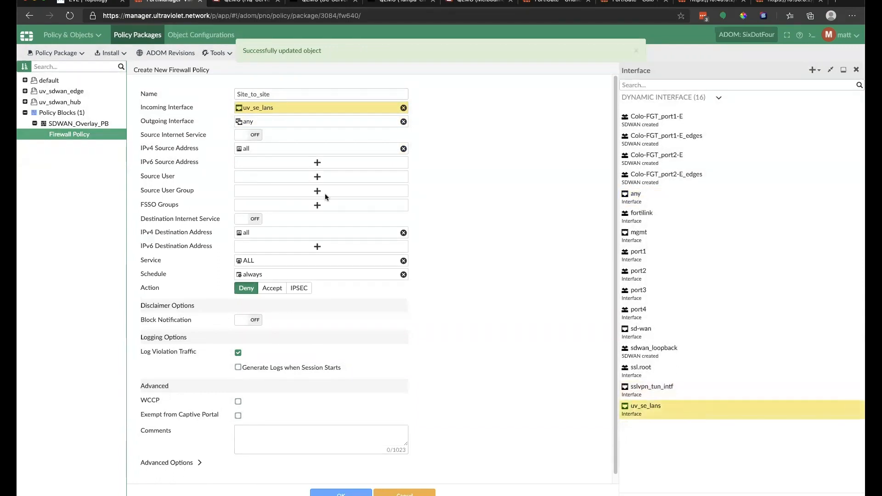
Step: Set sd-wan as the policy's outgoing interface
click(284, 121)
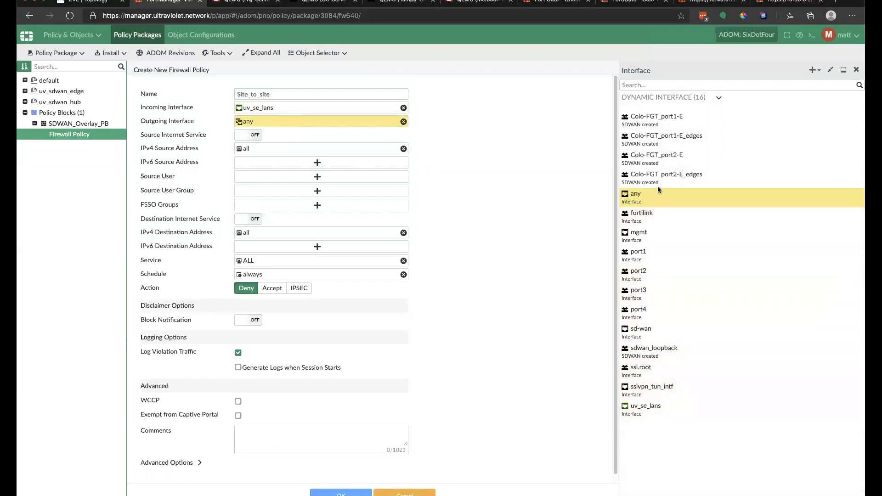
click(657, 331)
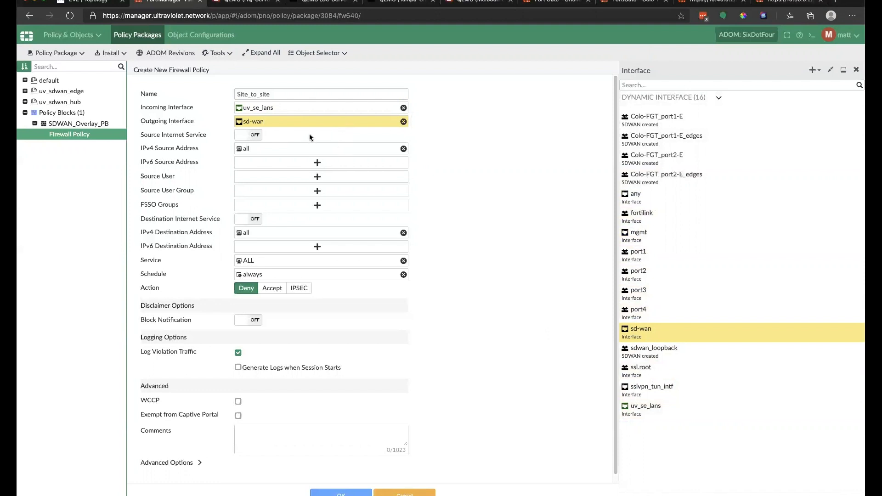
click(326, 150)
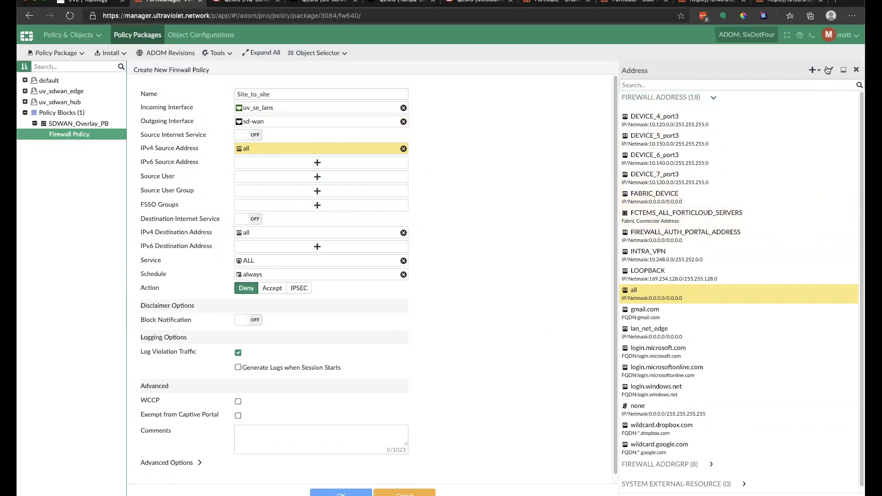
Step: Create address uv_se_site.lan with subnet 0.0.0.0 and per-device mapping turned on
click(811, 70)
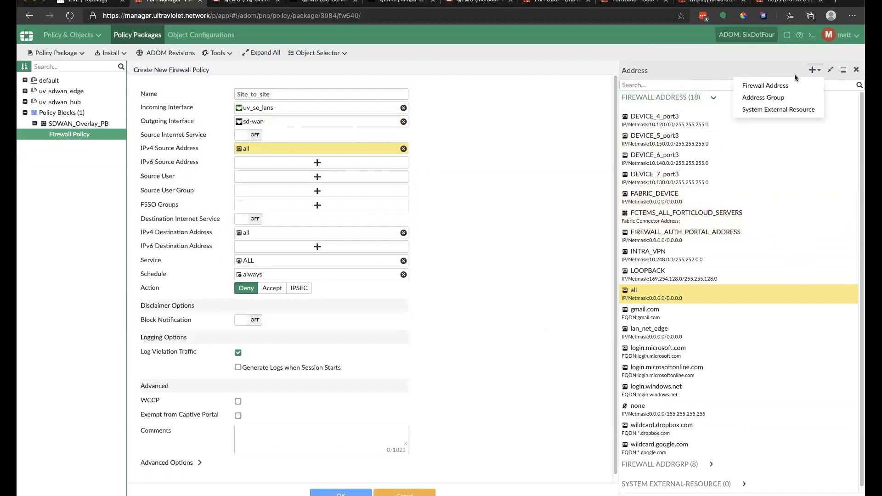
click(782, 87)
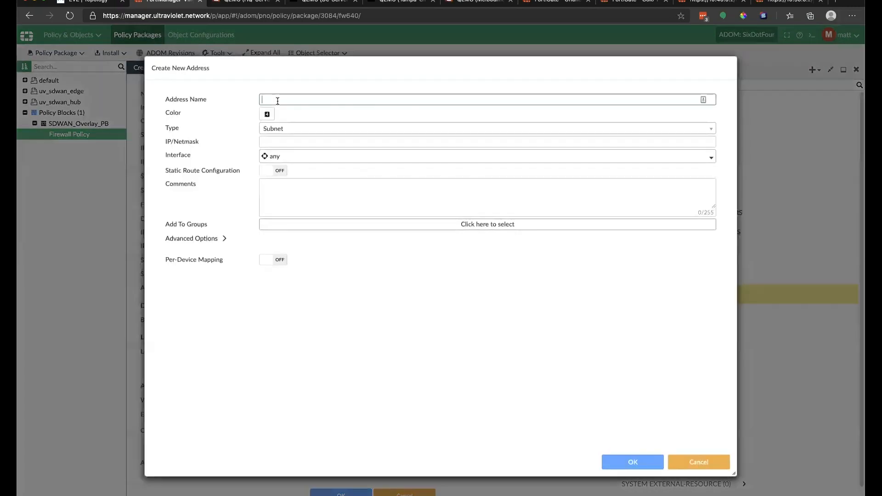
click(298, 101)
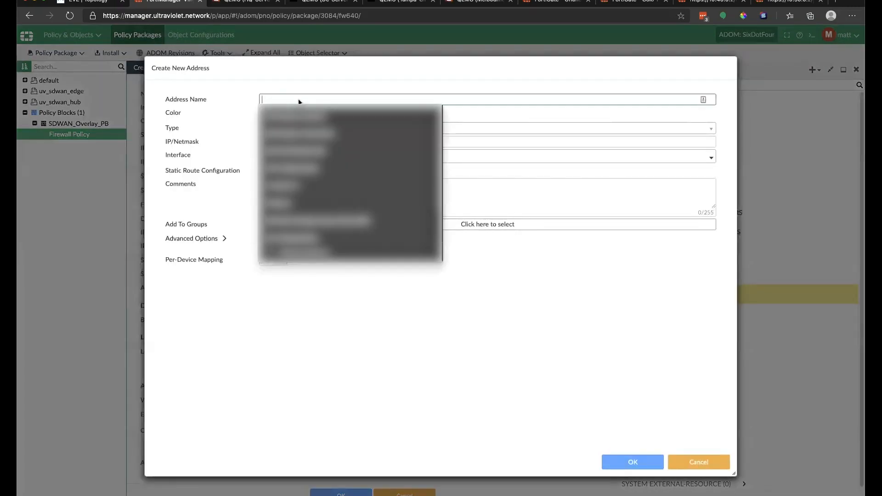
text(uv)
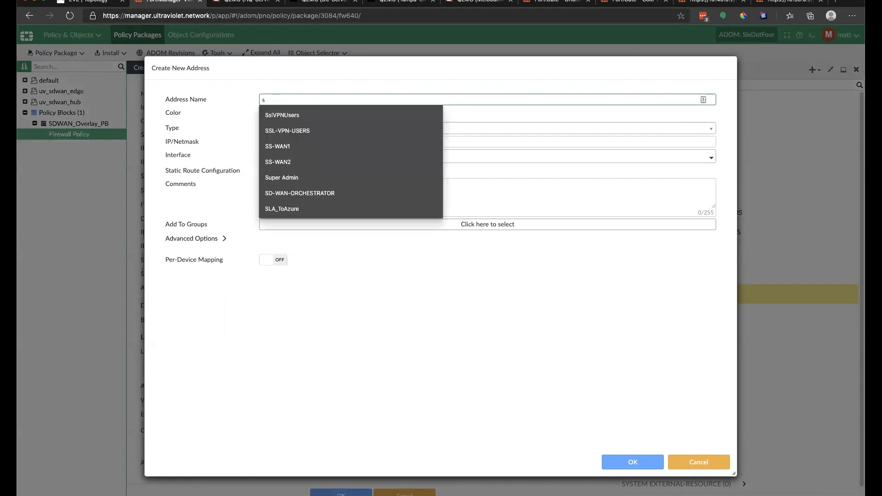
text(_se)
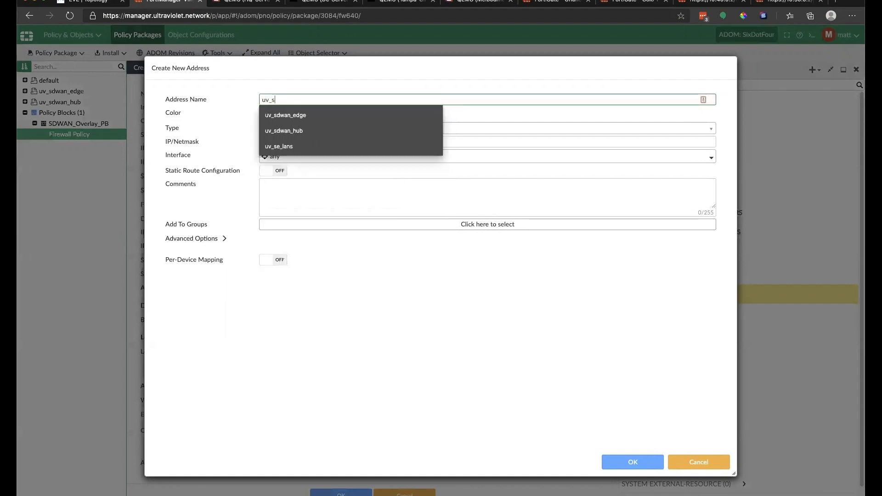
text(_site.lan)
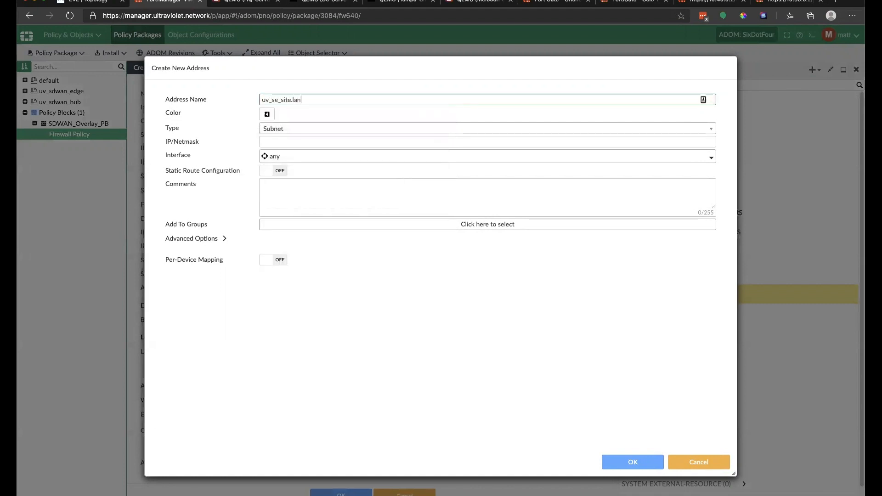
click(289, 144)
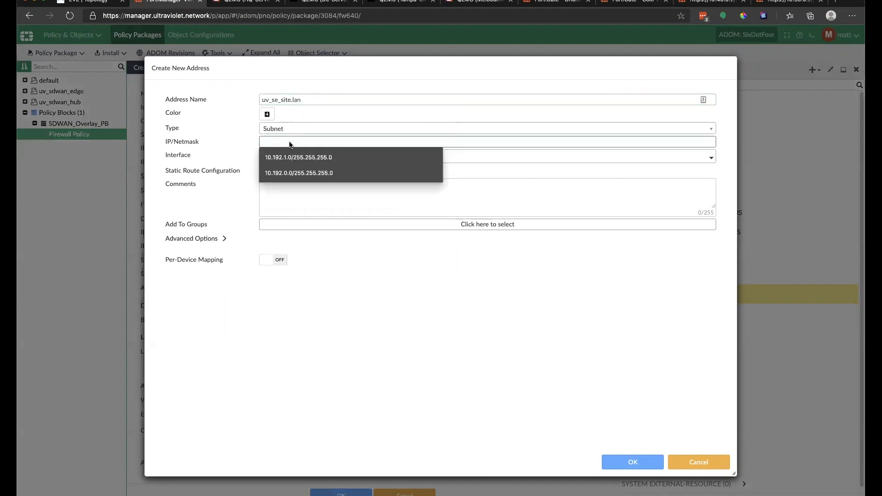
text(0.0.0.0)
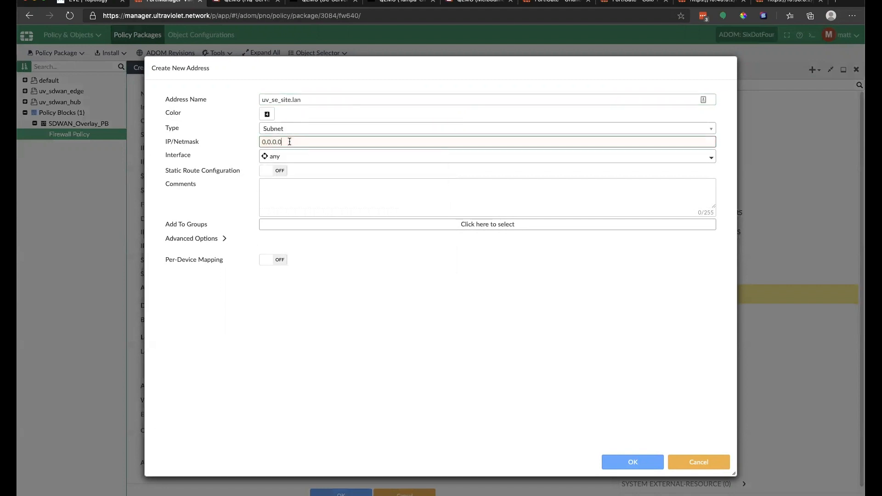
click(264, 261)
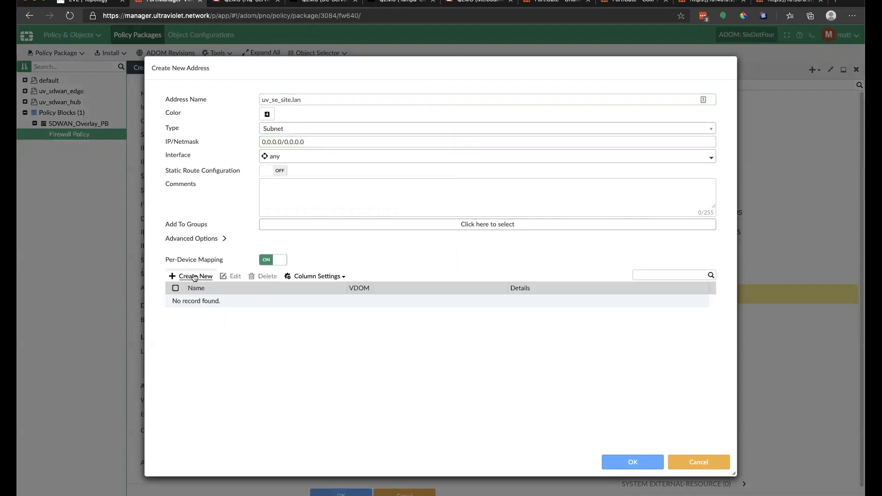
Step: Map Colo-FGT to 10.130.0.0/24 and Melbourne-FGT to 10.150.0.0/24
click(192, 276)
click(457, 215)
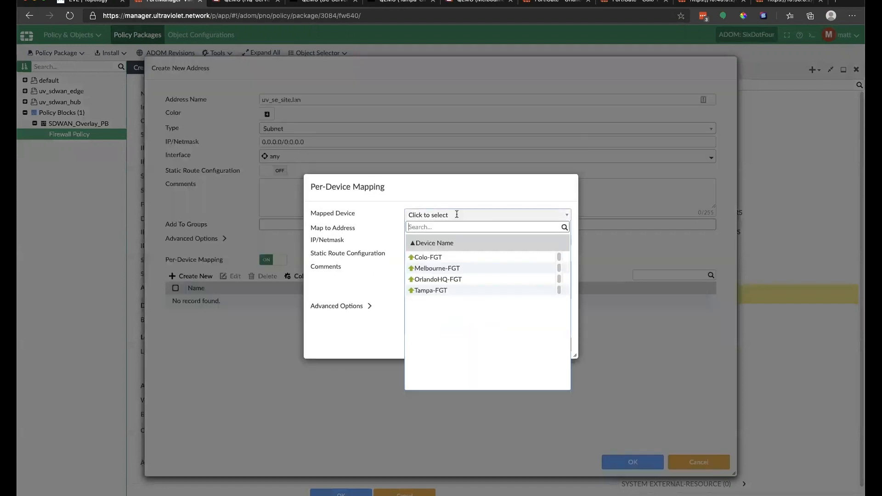
click(448, 258)
triple_click(460, 242)
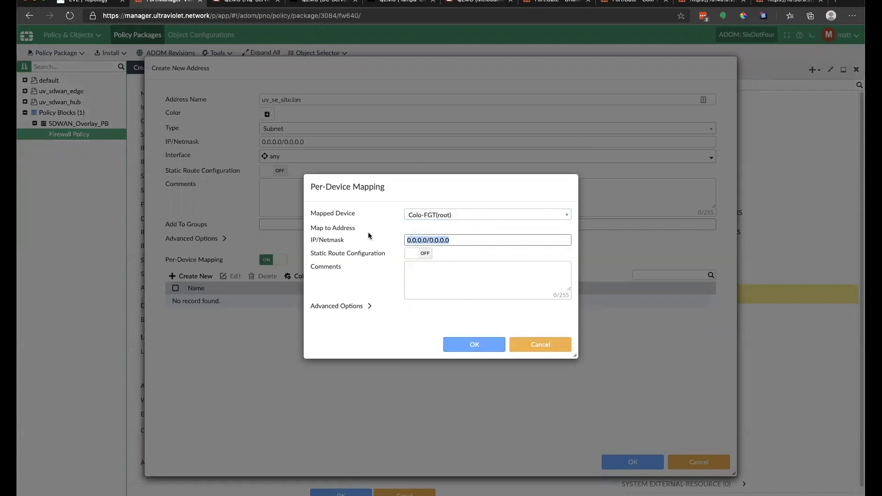
text(10.1)
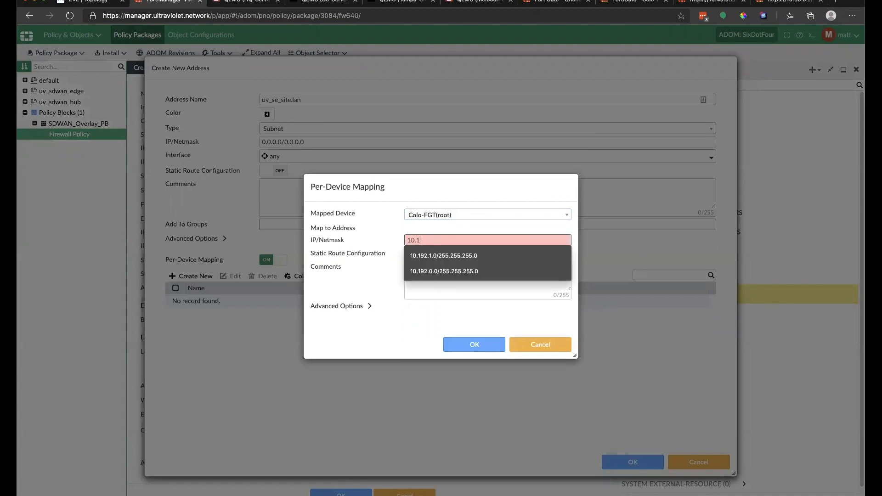
text(30.0.0/24)
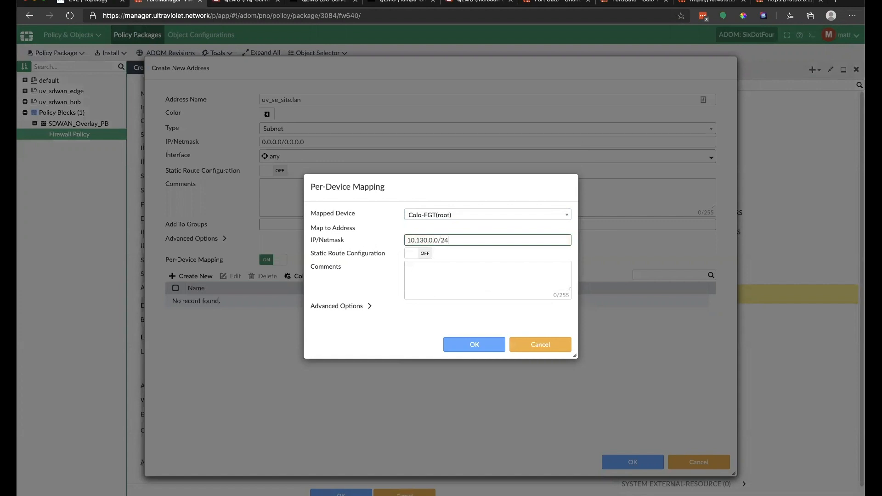
click(479, 345)
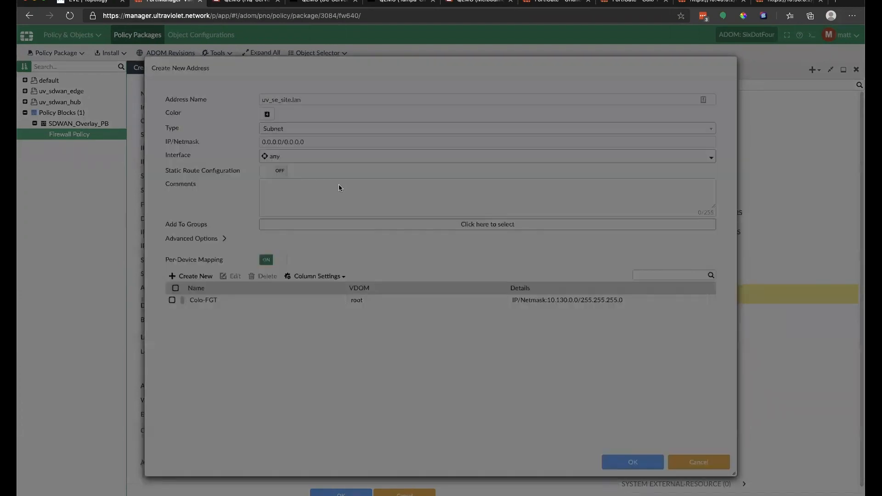
click(439, 215)
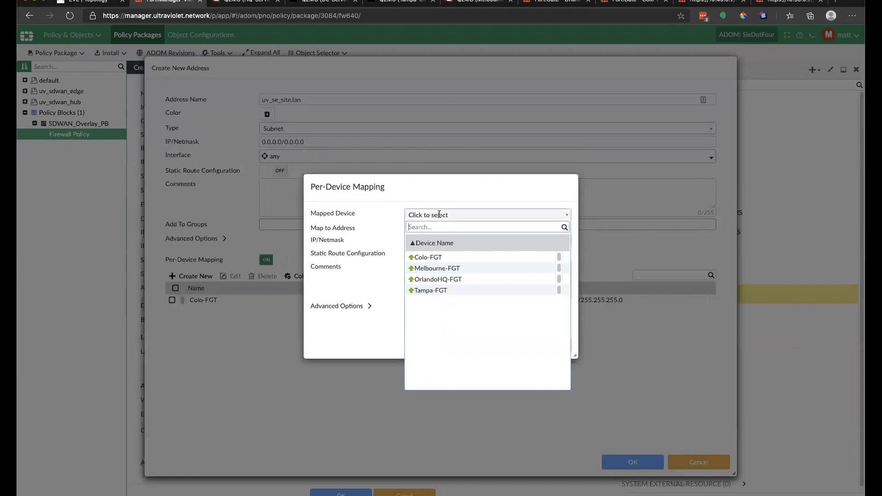
click(442, 267)
triple_click(461, 237)
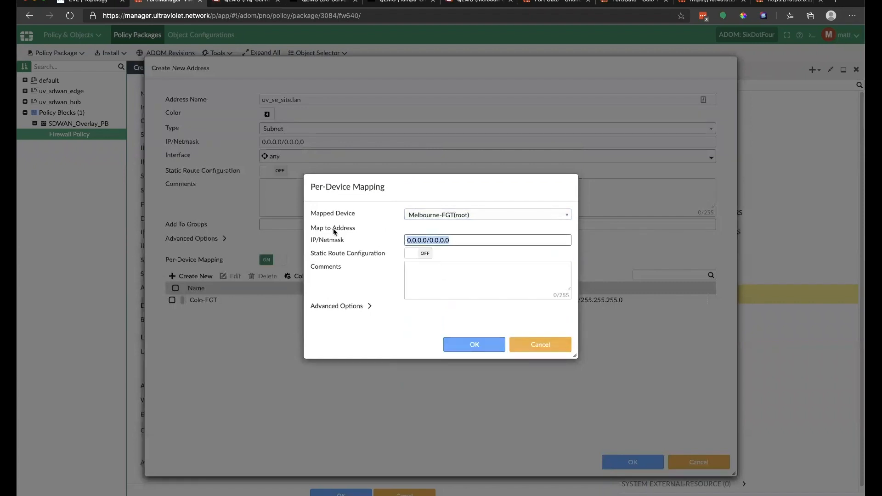
text(10.150)
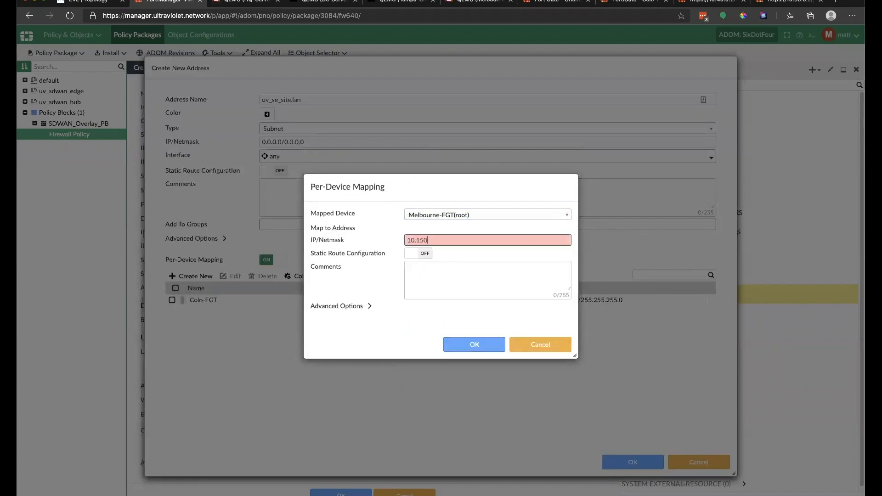
text(.0.0/24)
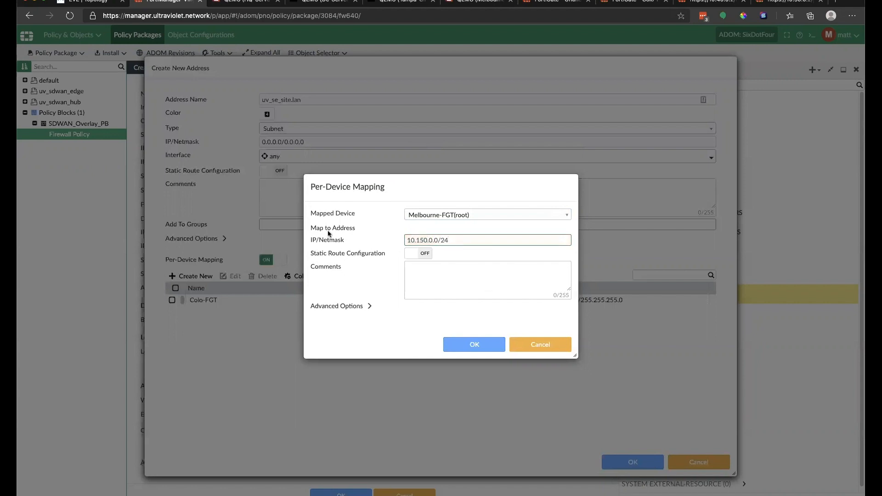
click(469, 345)
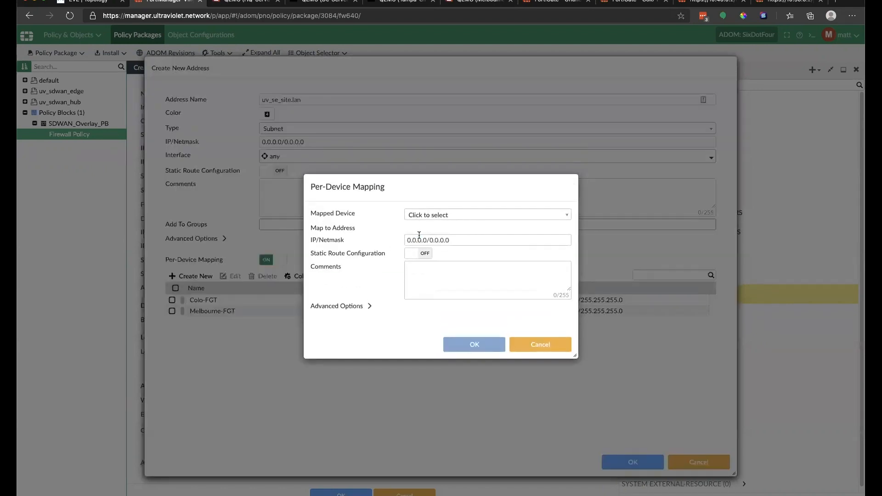
Step: Map OrlandoHQ-FGT to 10.120.0.0/24 and Tampa-FGT to 10.140.0.0/24
text(10.1)
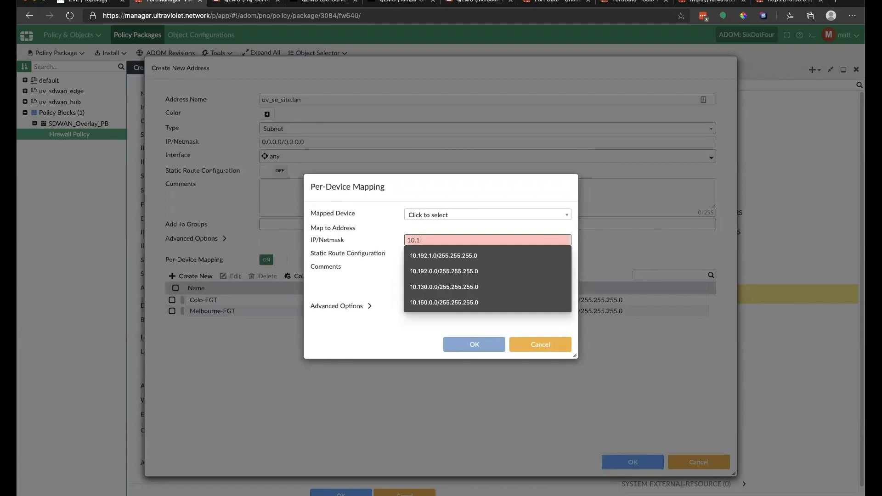
click(488, 215)
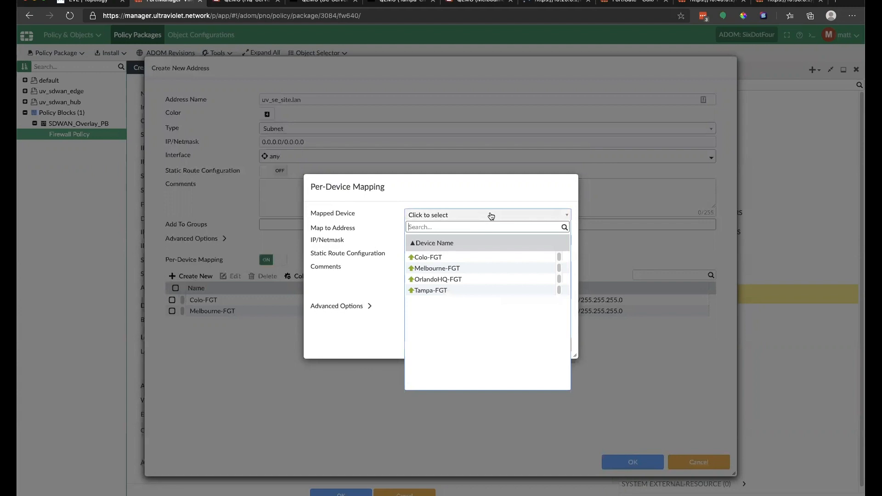
click(453, 281)
click(435, 236)
text(20)
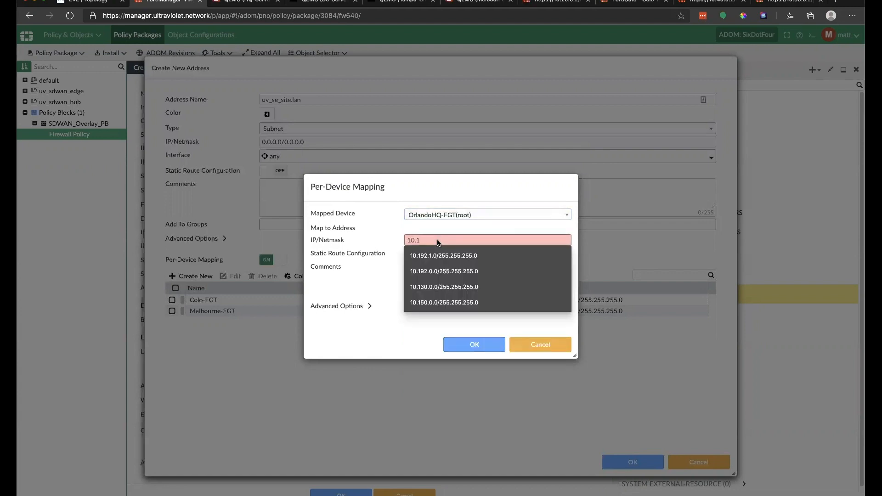
text(.0.0/24)
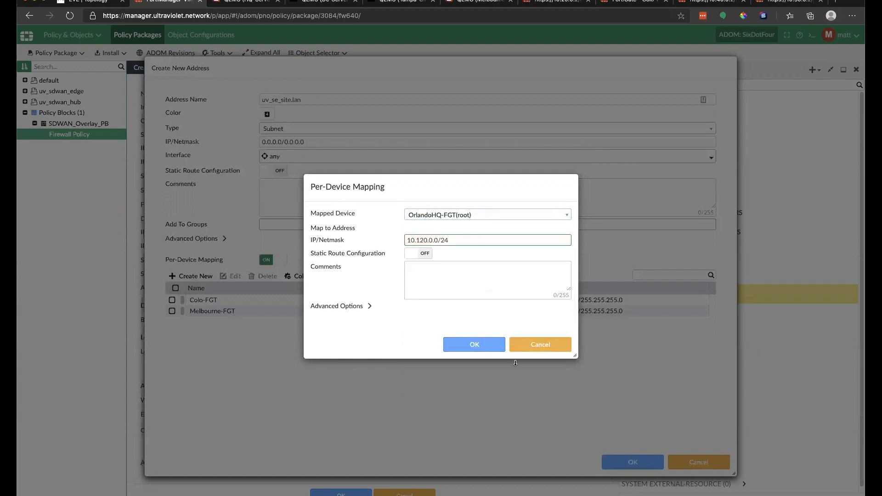
click(477, 345)
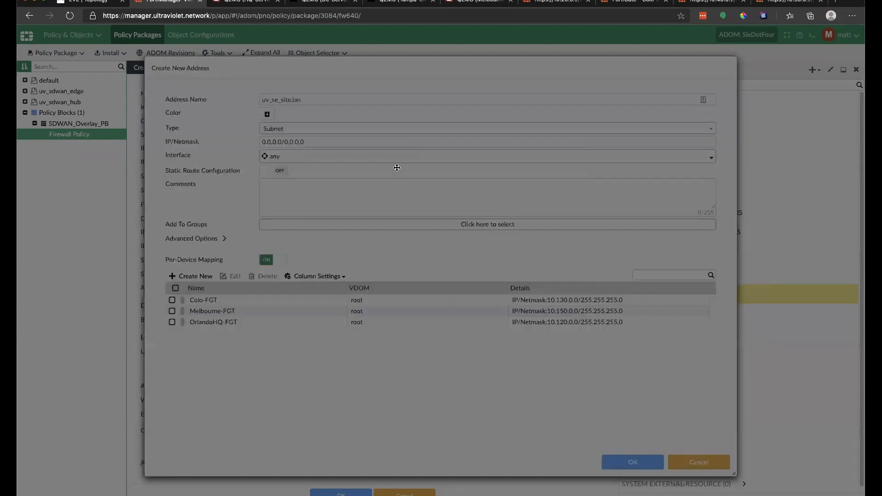
click(436, 214)
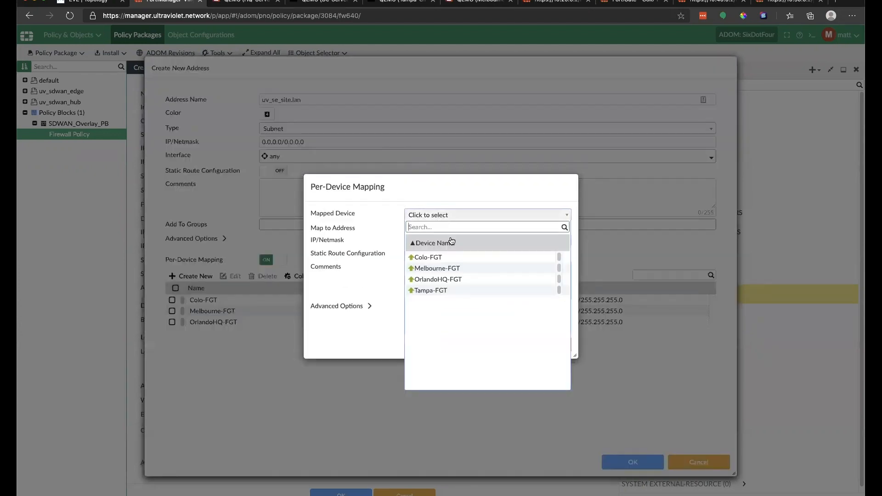
click(451, 291)
triple_click(463, 240)
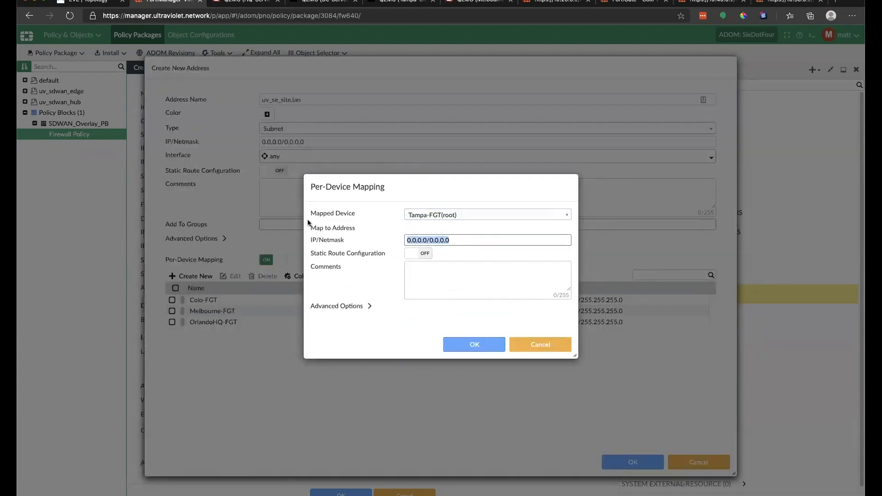
text(10.)
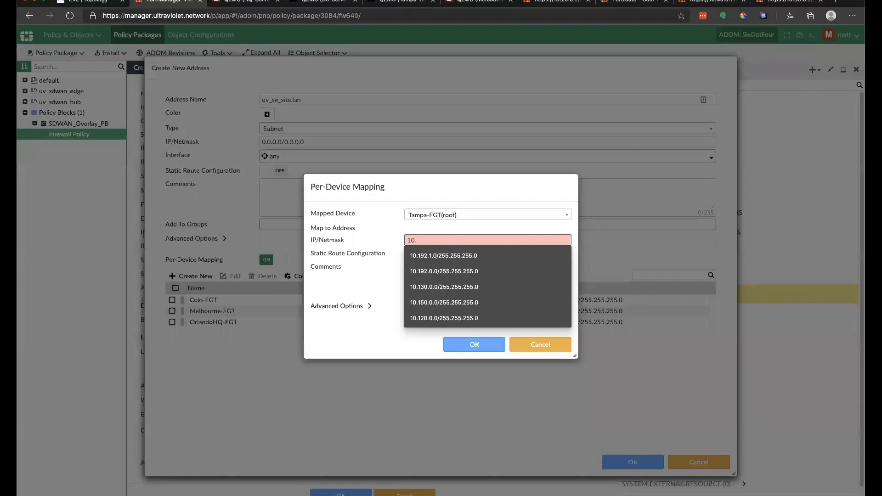
text(130)
key(BackSpace)
key(BackSpace)
text(40.0)
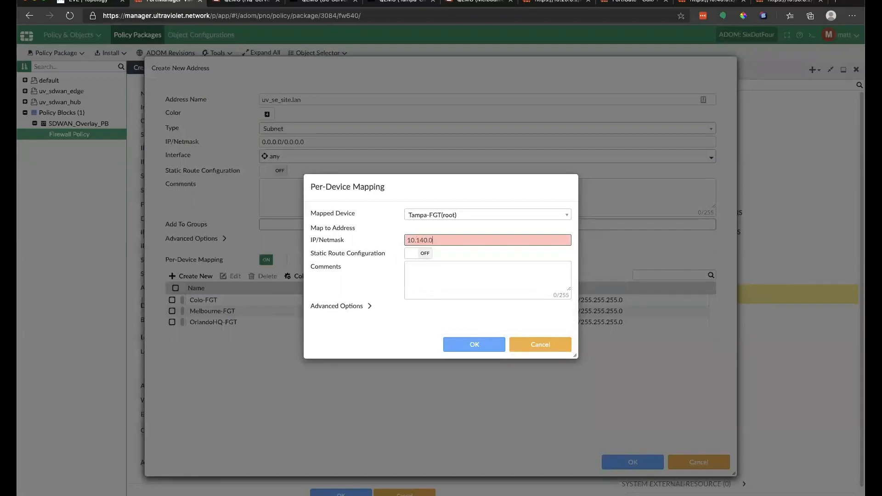
text(.0/24)
click(462, 348)
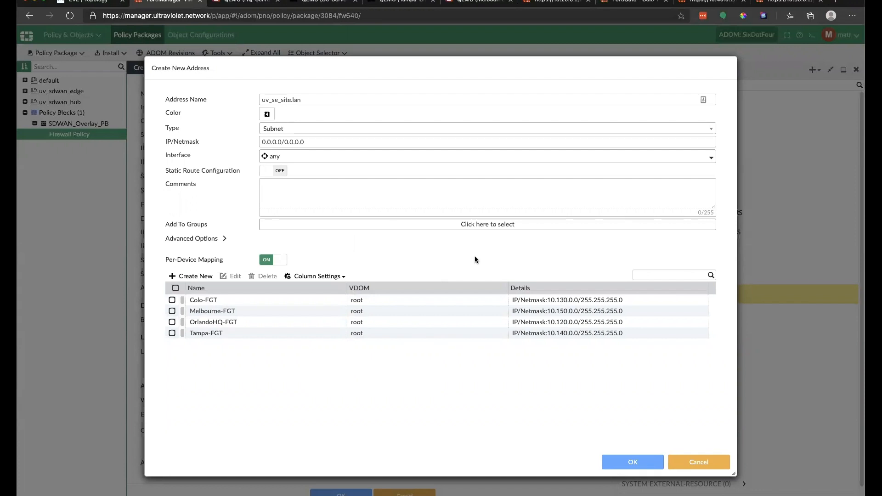
Step: Bind uv_se_site.lan to interface uv_se_lans and save the address
click(464, 161)
scroll(421, 189, down, 5)
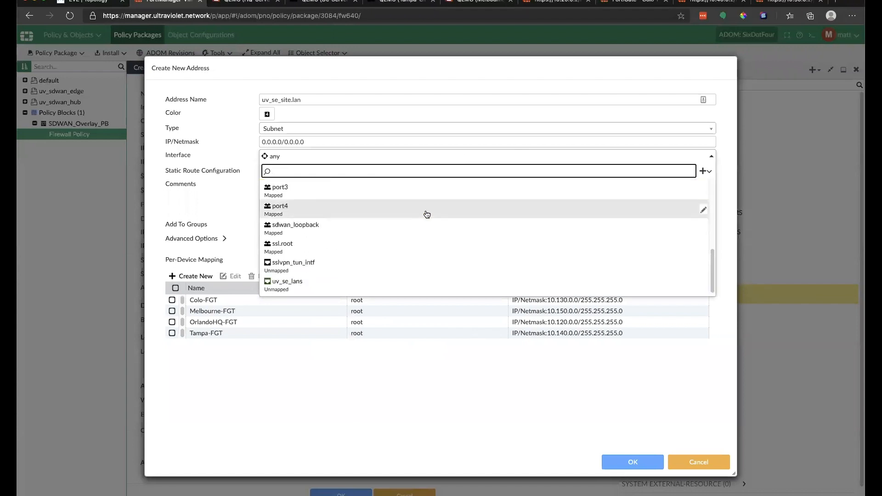
click(388, 285)
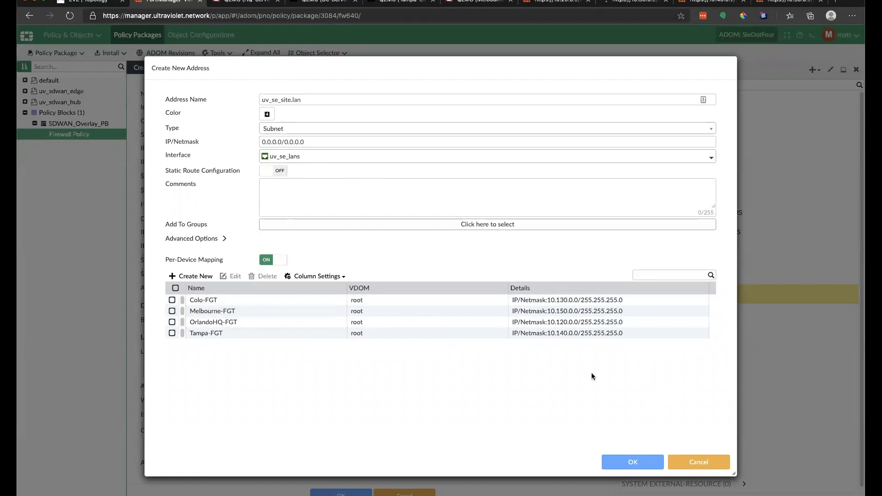
click(633, 462)
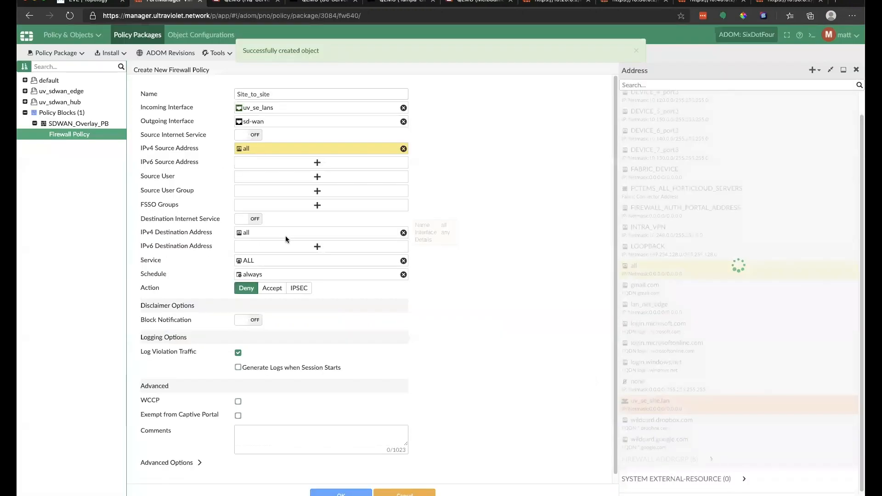
Step: Pick uv_se_site.lan as source, then browse firewall address groups for the destination
click(672, 408)
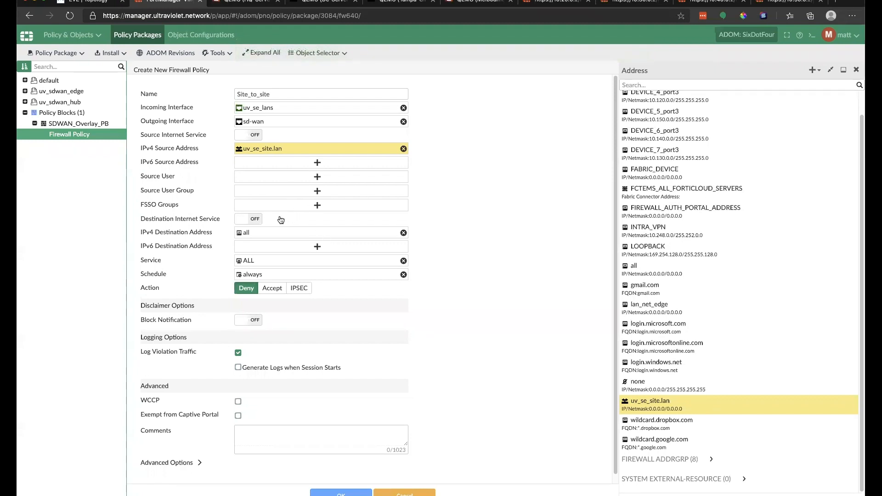
click(311, 232)
scroll(700, 172, up, 1)
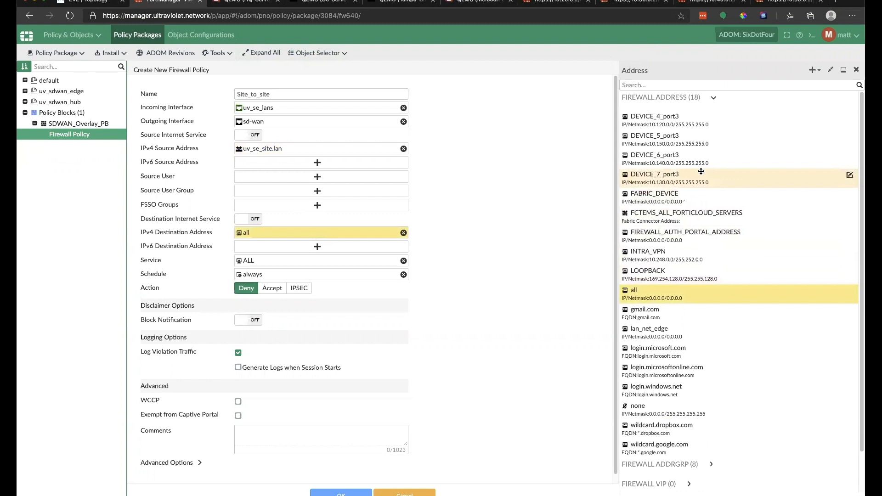
scroll(704, 229, down, 2)
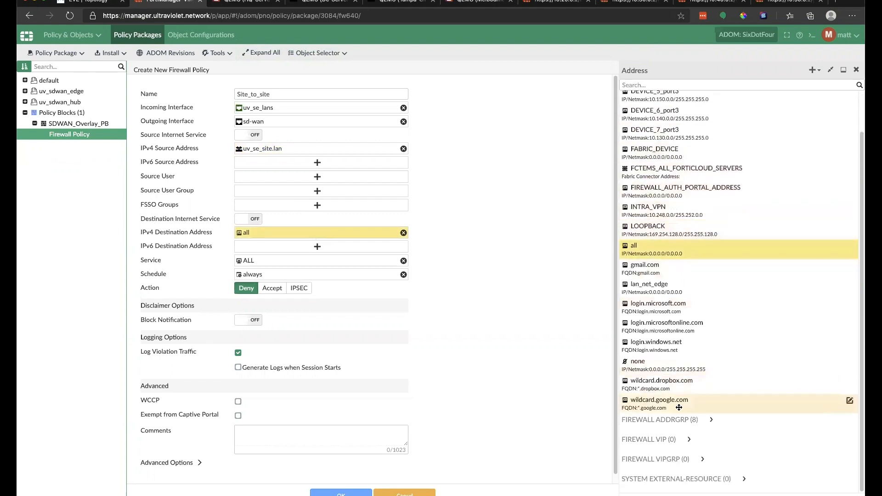
click(710, 419)
scroll(703, 395, down, 5)
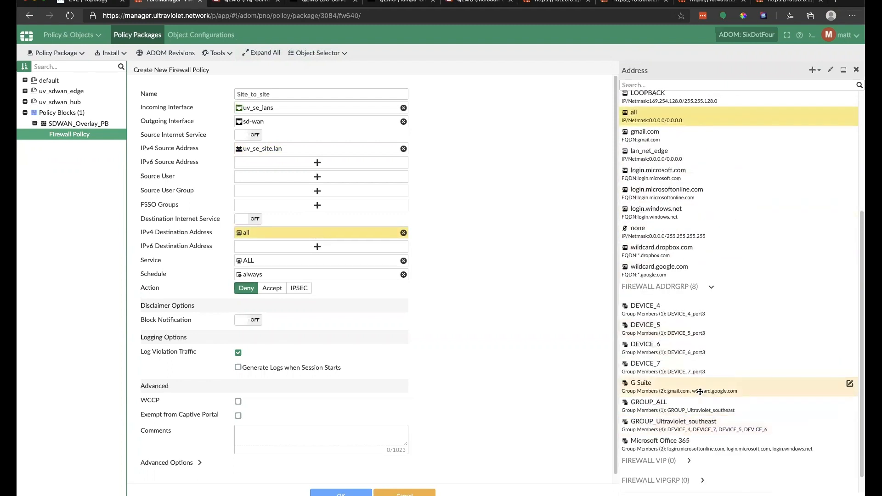
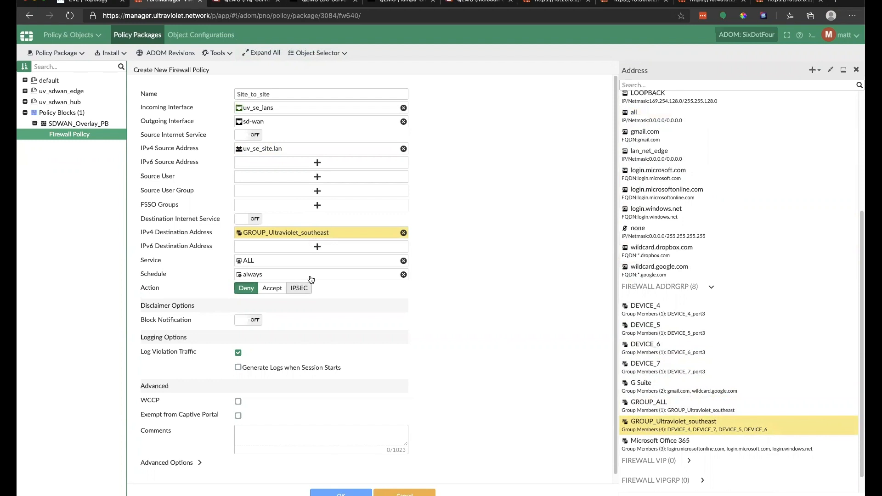
Step: Make Site_to_site an Accept policy with the default antivirus and IPS profiles, and save it
click(271, 289)
scroll(252, 333, down, 1)
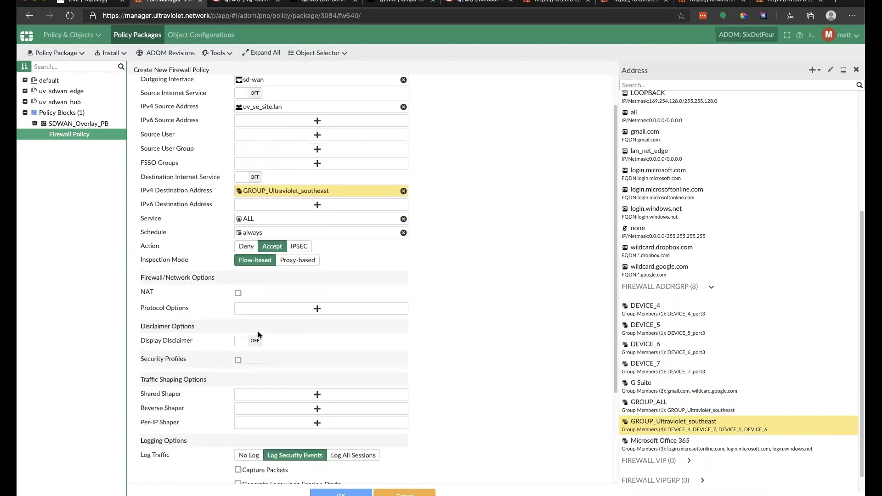
click(238, 360)
click(272, 391)
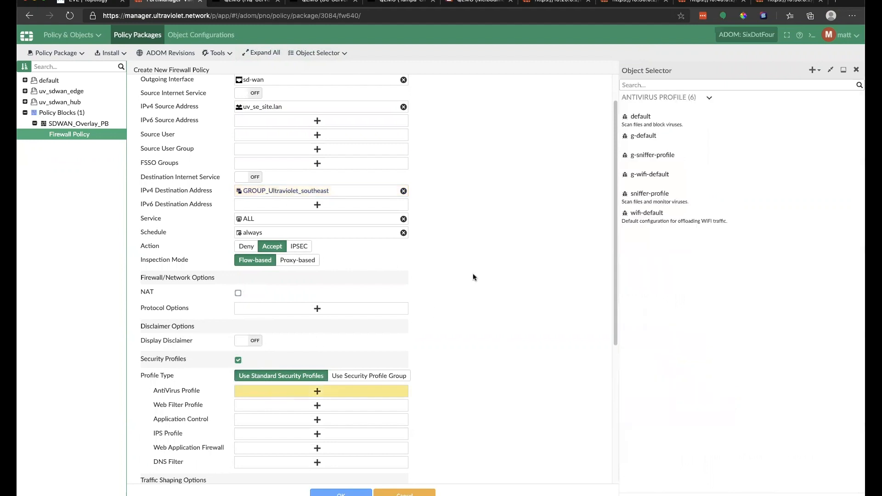
click(856, 117)
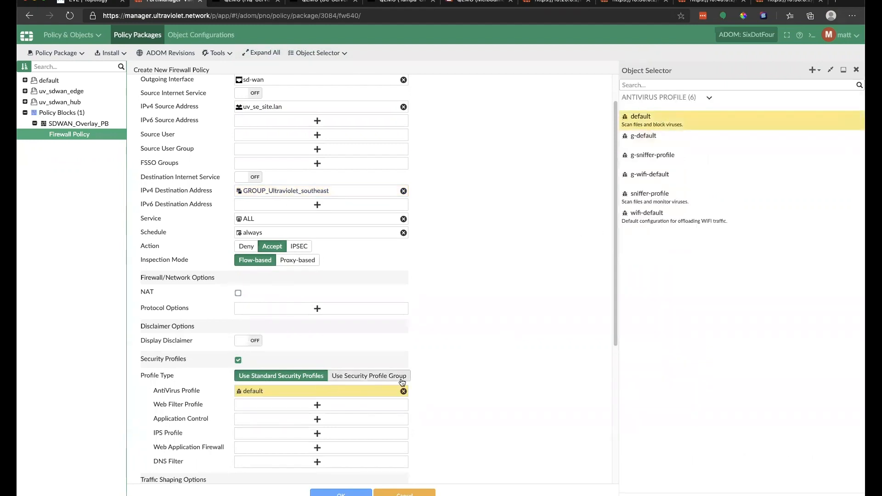
click(312, 433)
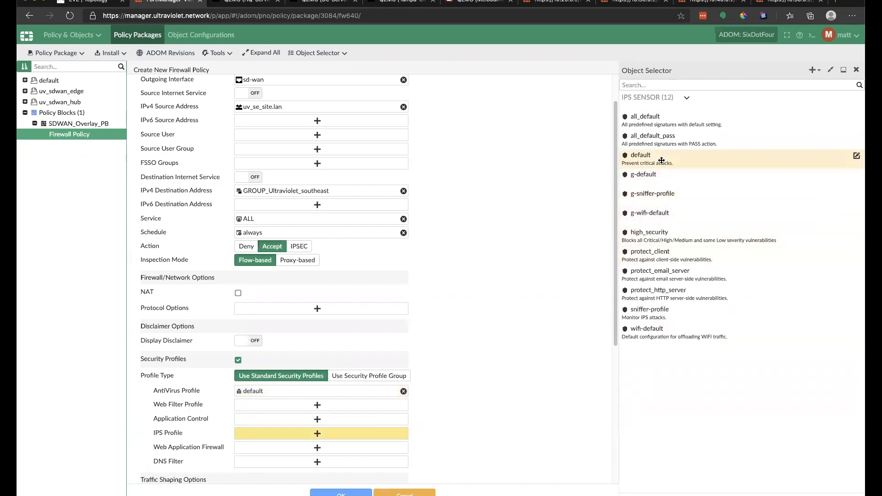
click(632, 160)
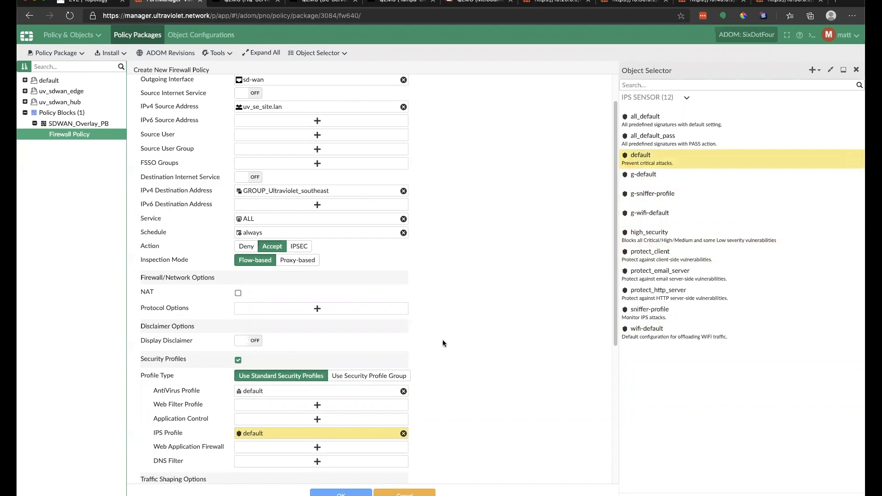
scroll(490, 330, up, 3)
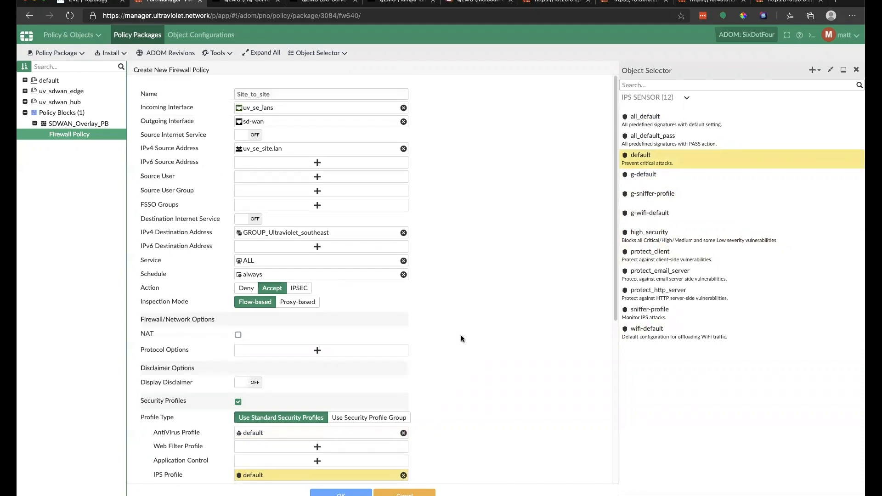
scroll(249, 302, down, 6)
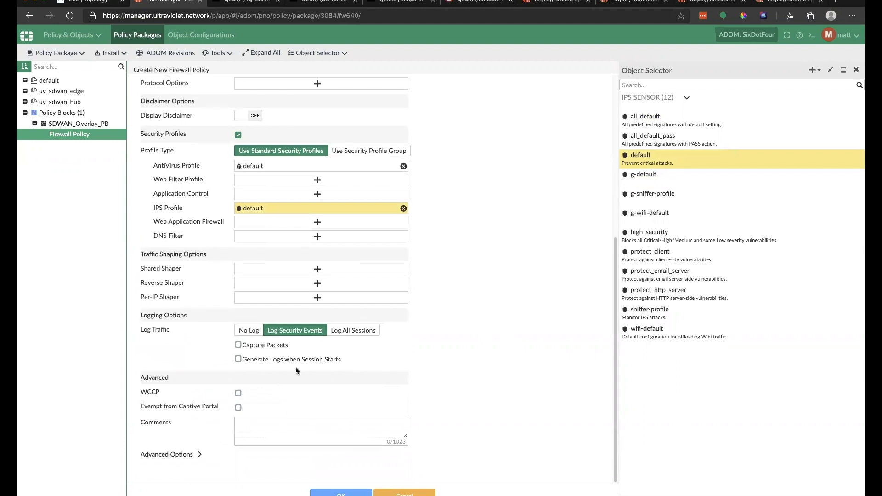
click(342, 493)
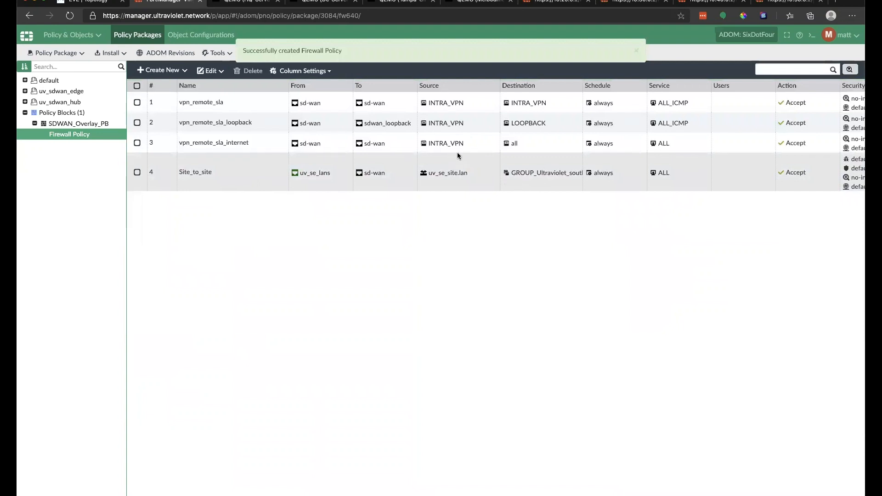
click(432, 124)
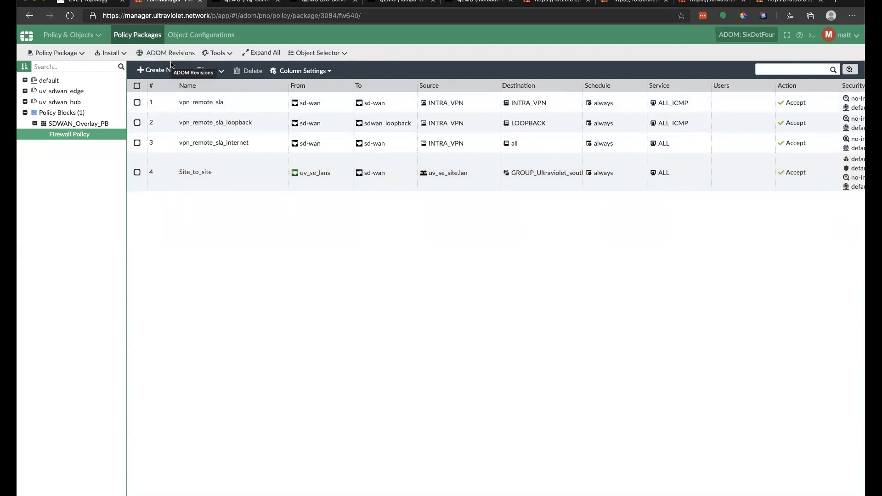
Step: Start a lan_to_internet policy from uv_se_lans to sd-wan with source uv_se_site.lan
click(168, 71)
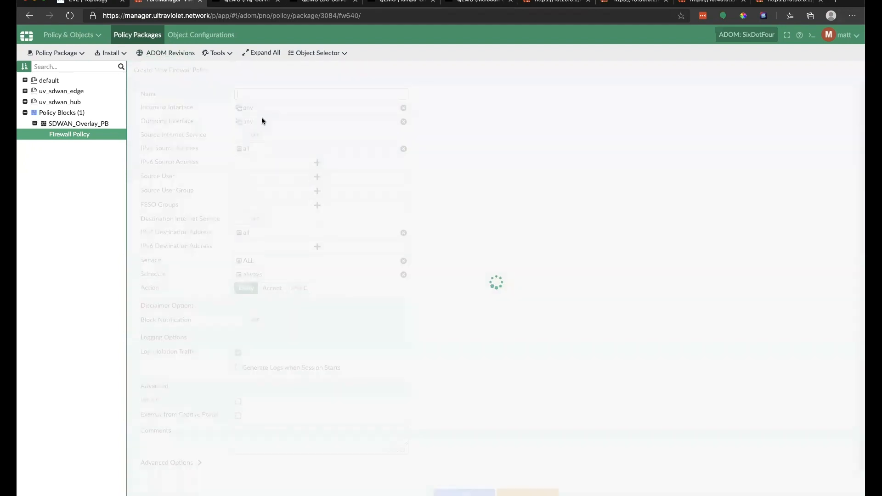
click(299, 95)
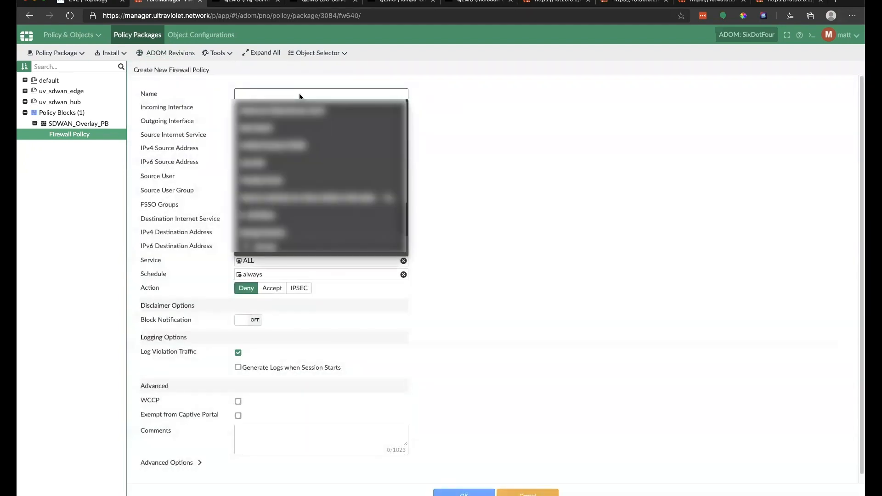
text(lan_to_internet)
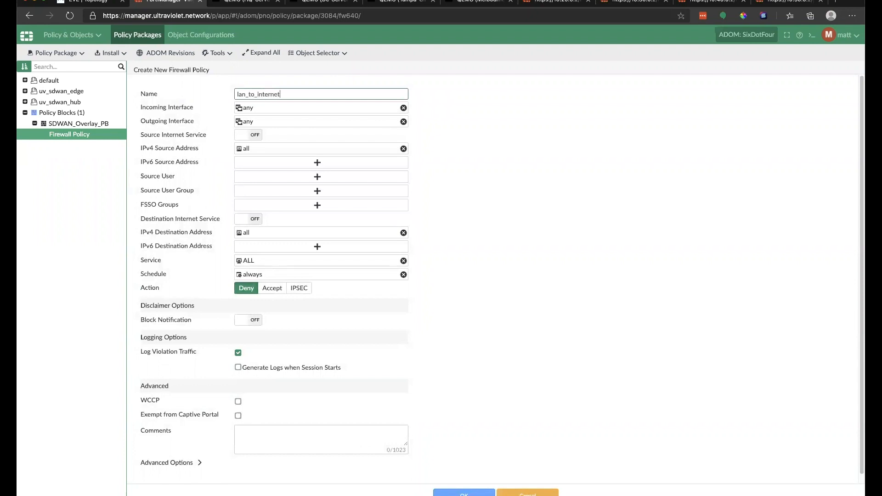
click(343, 108)
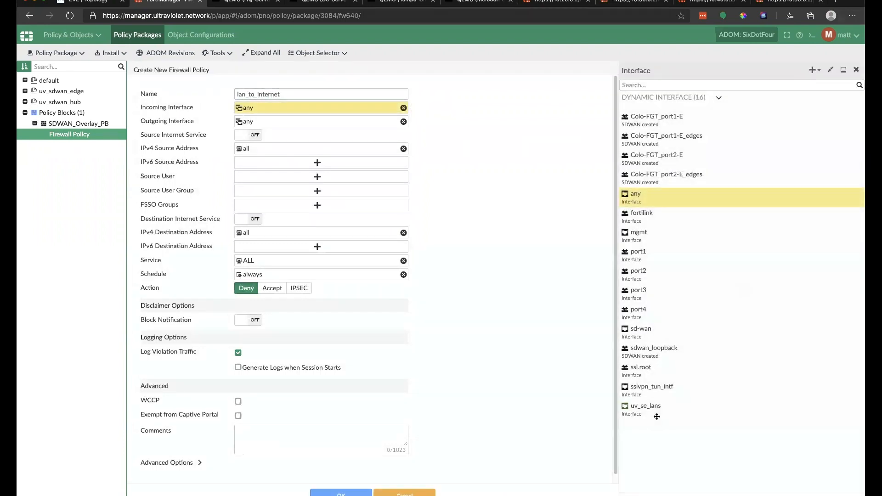
click(657, 417)
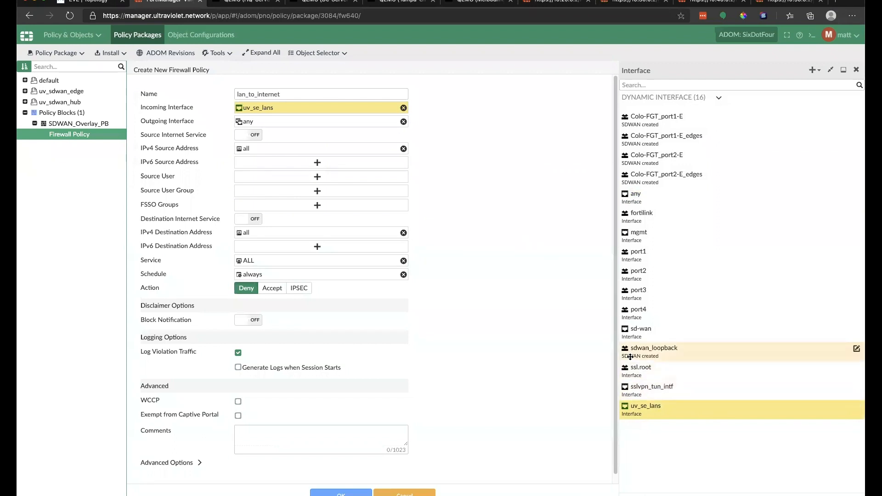
click(305, 121)
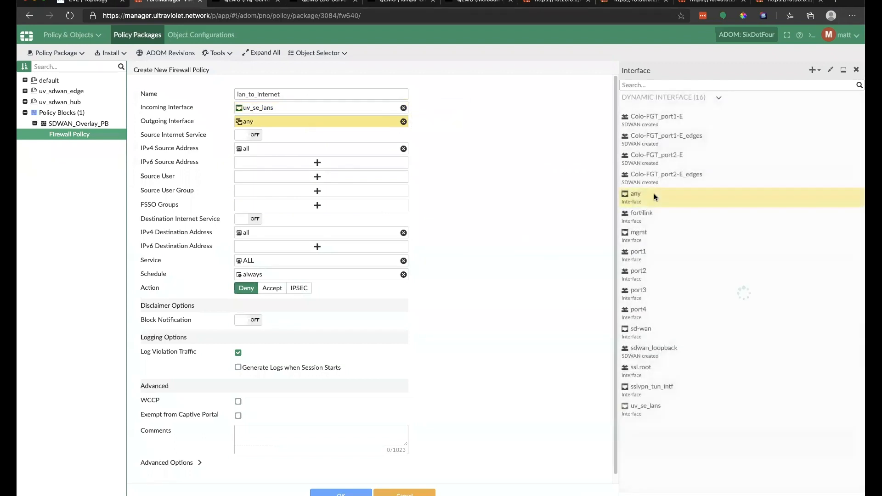
click(651, 332)
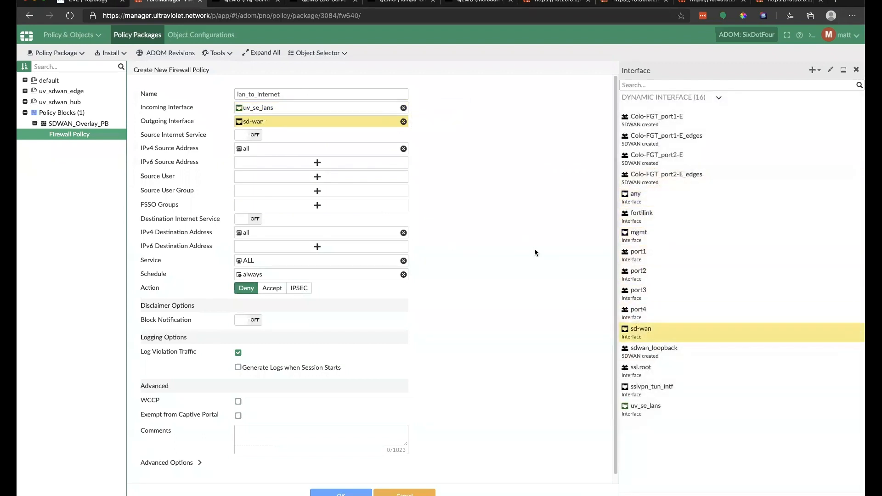
click(347, 147)
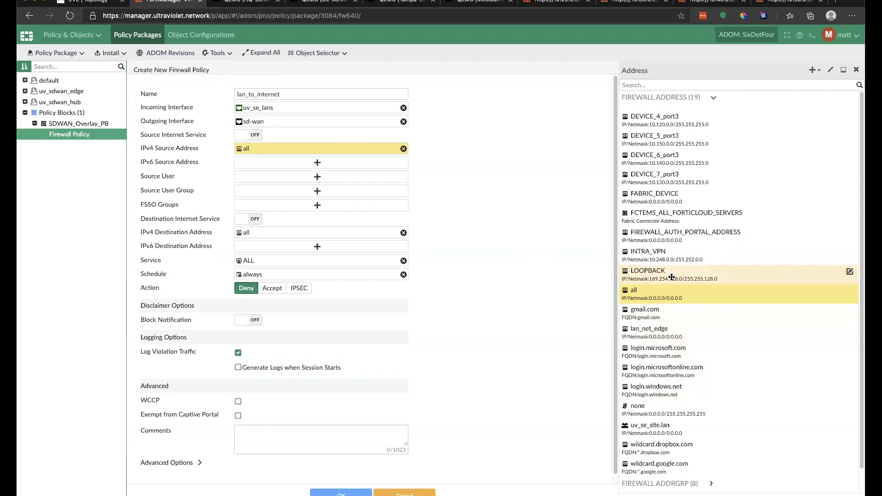
scroll(731, 322, down, 1)
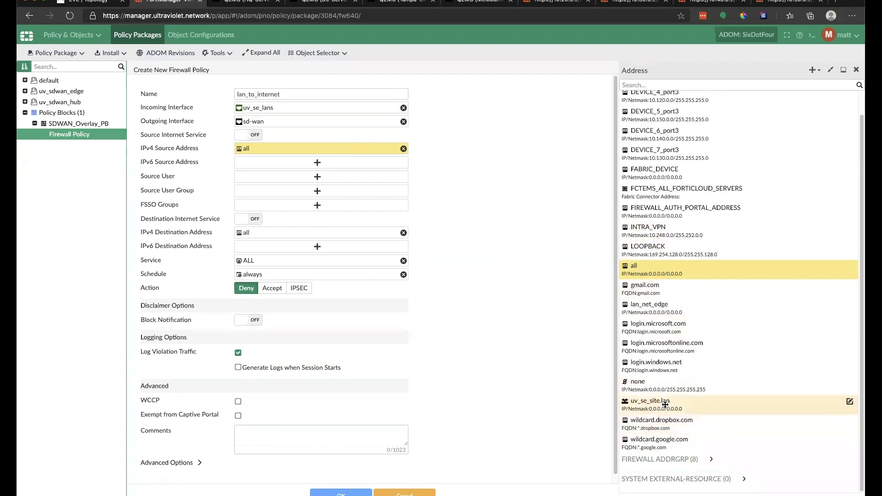
click(664, 405)
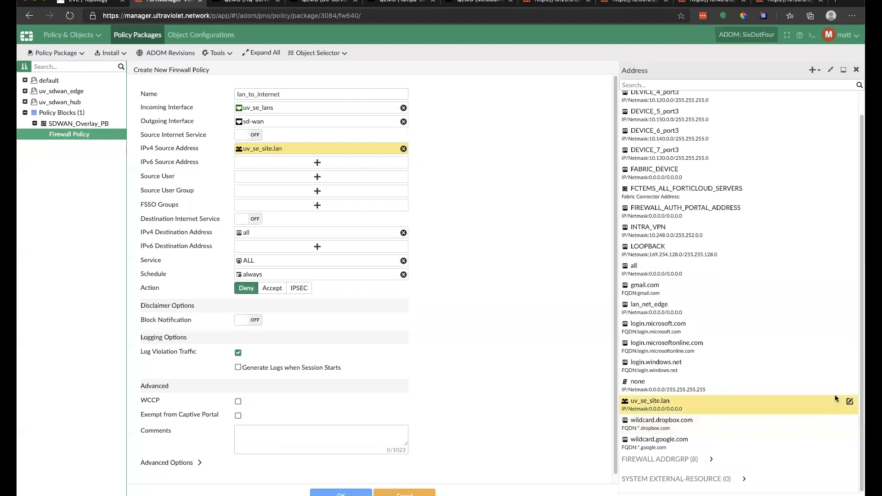
Step: Recolour the uv_se_site.lan address purple-blue and keep it as the policy's source
click(849, 400)
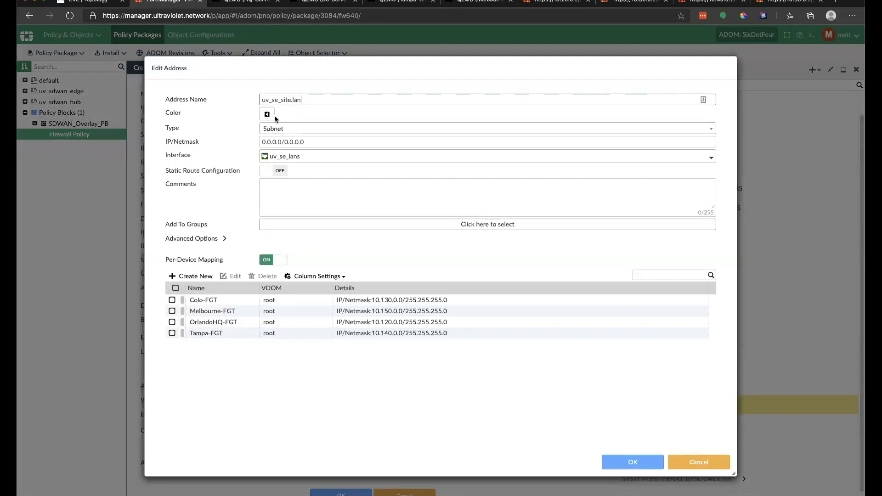
click(268, 116)
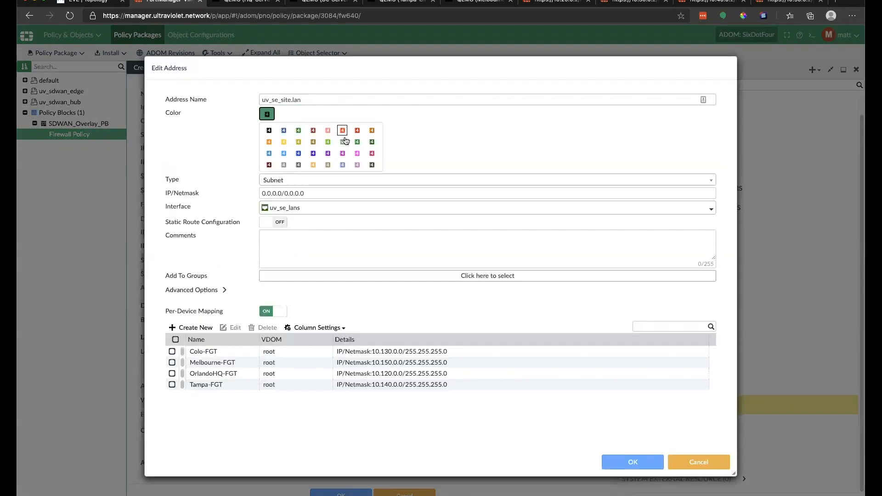
click(315, 154)
click(629, 463)
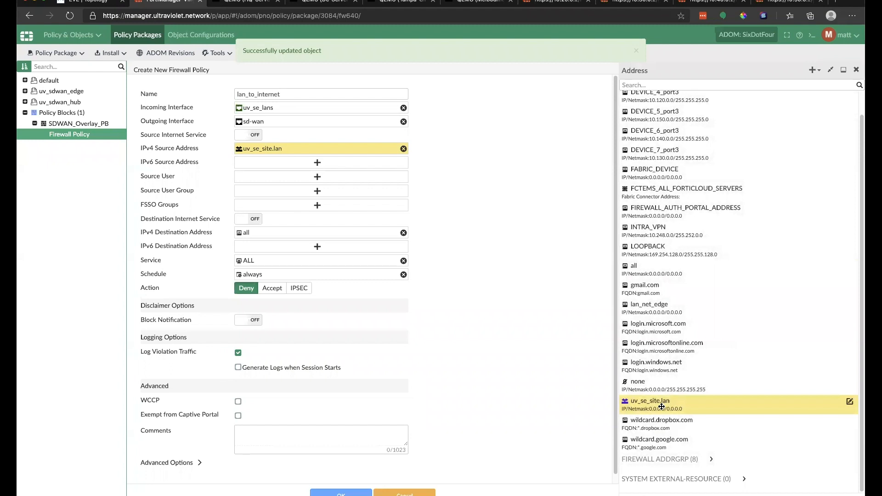
click(661, 405)
click(662, 406)
mouse_move(313, 234)
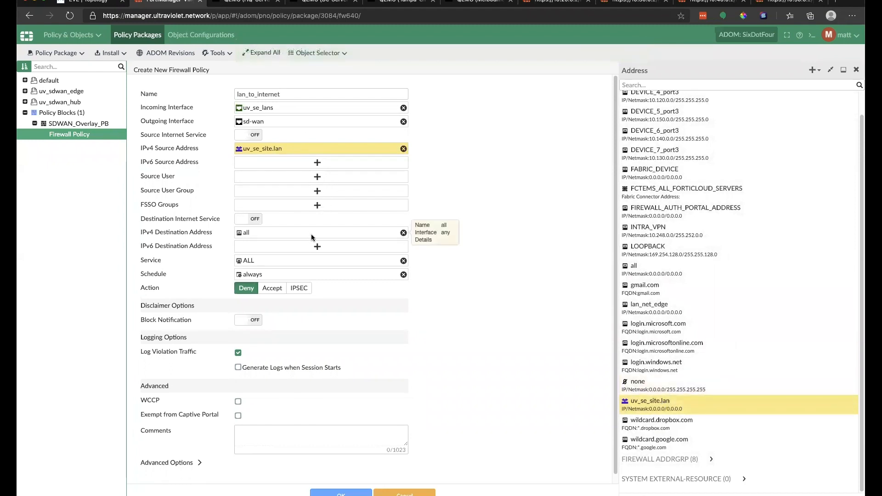
click(316, 245)
Step: Set the lan_to_internet policy to Accept with NAT enabled
click(320, 231)
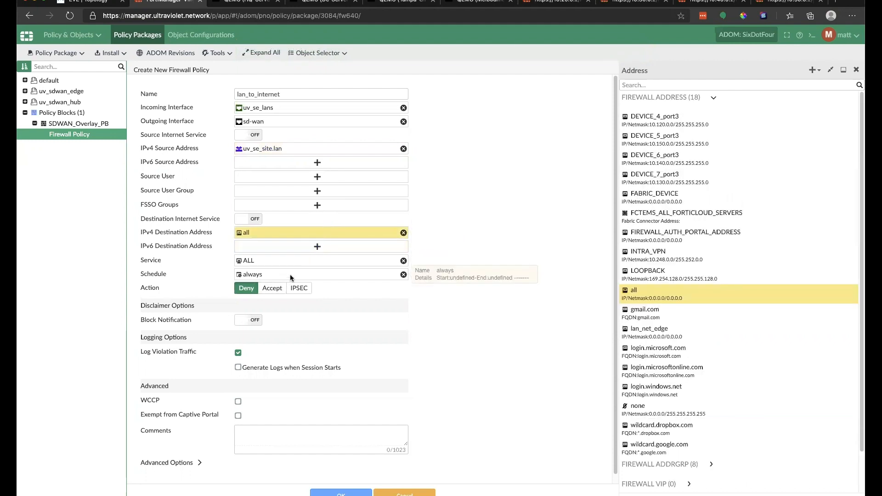
click(270, 289)
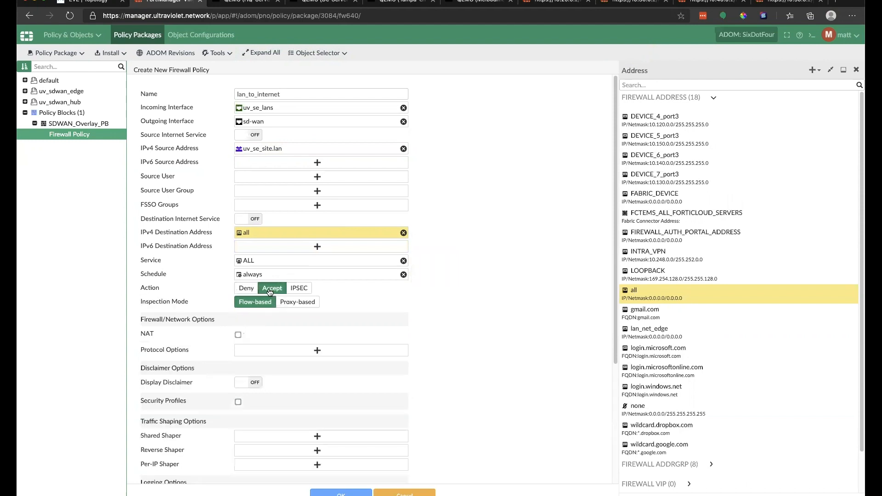
click(238, 334)
scroll(363, 307, down, 1)
scroll(363, 311, down, 2)
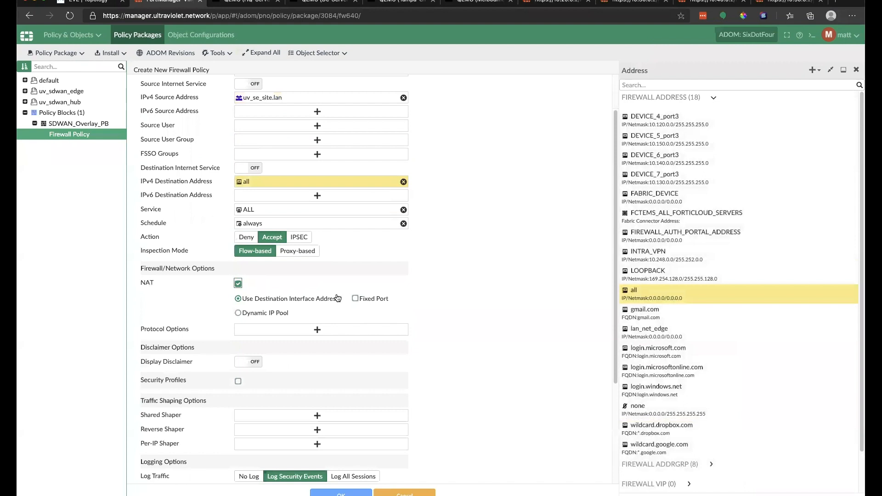
scroll(332, 323, down, 3)
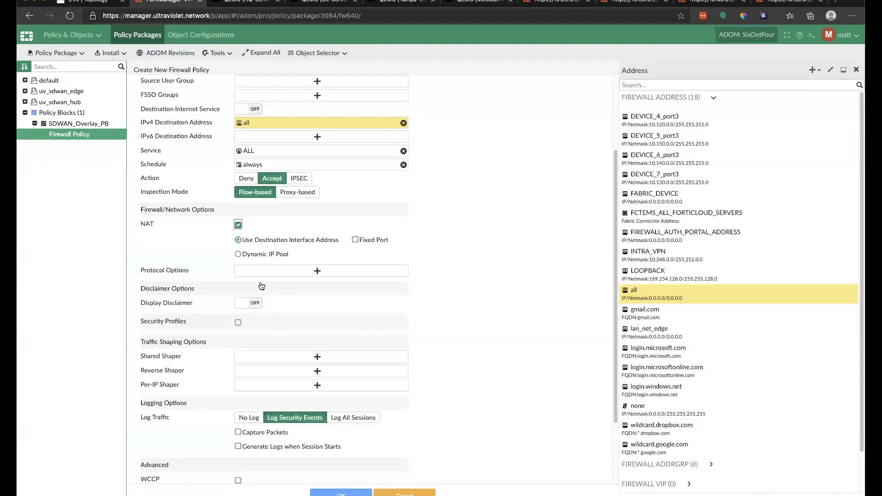
Step: Enable security profiles using default antivirus, web filter, application control and IPS
click(238, 323)
click(300, 352)
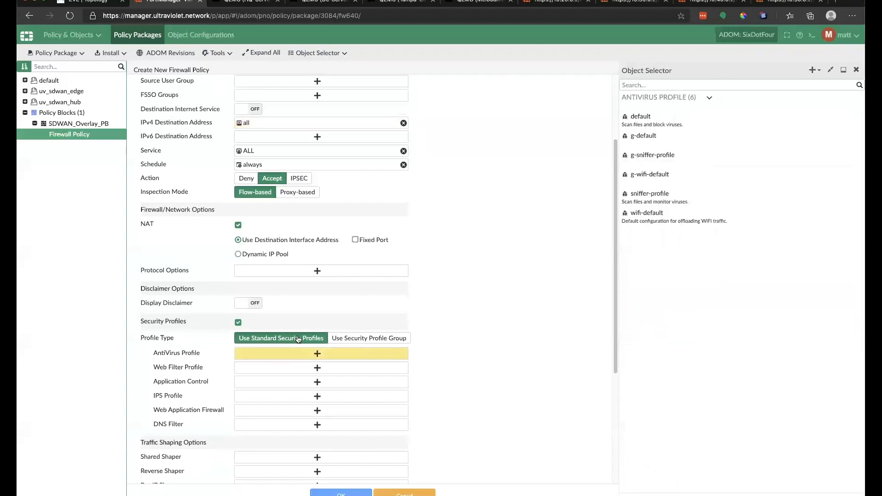
click(642, 118)
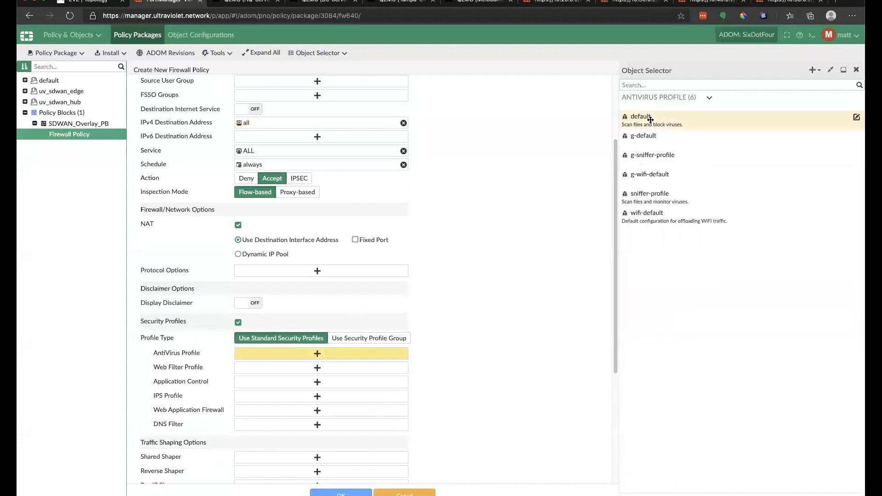
click(311, 370)
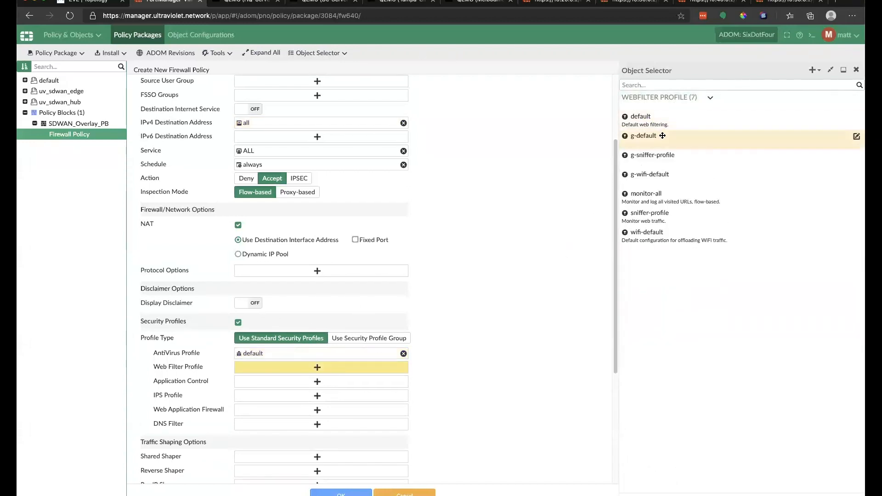
click(647, 120)
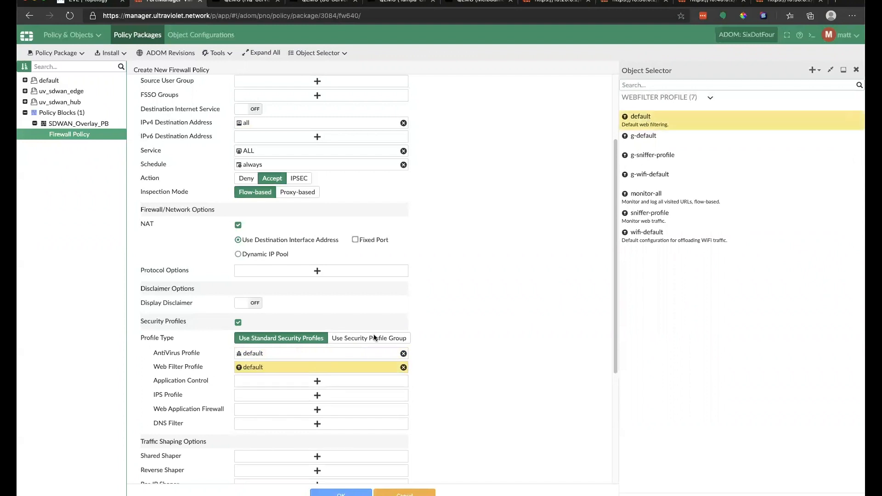
click(316, 382)
click(647, 138)
click(317, 395)
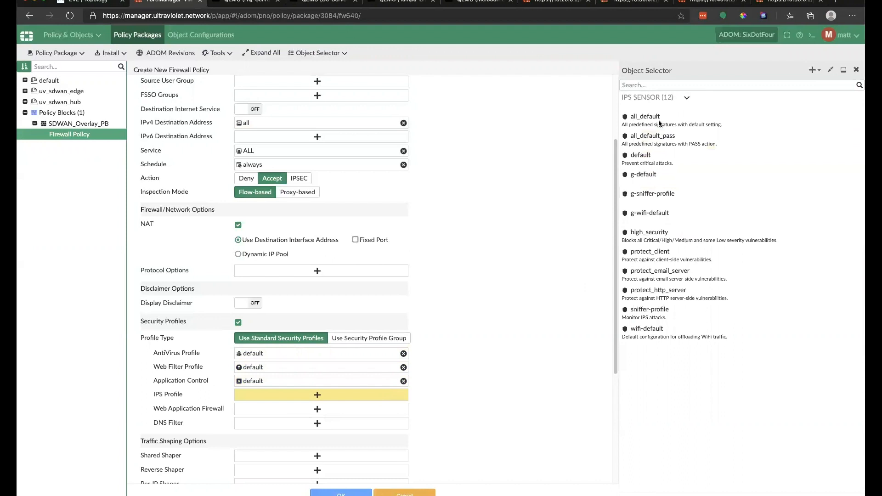
click(659, 155)
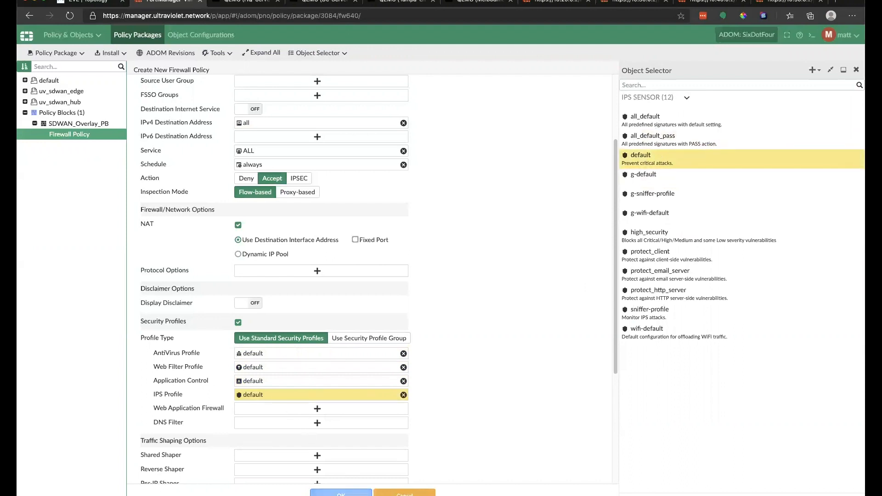
Step: Log all sessions and save the lan_to_internet policy
scroll(387, 395, down, 4)
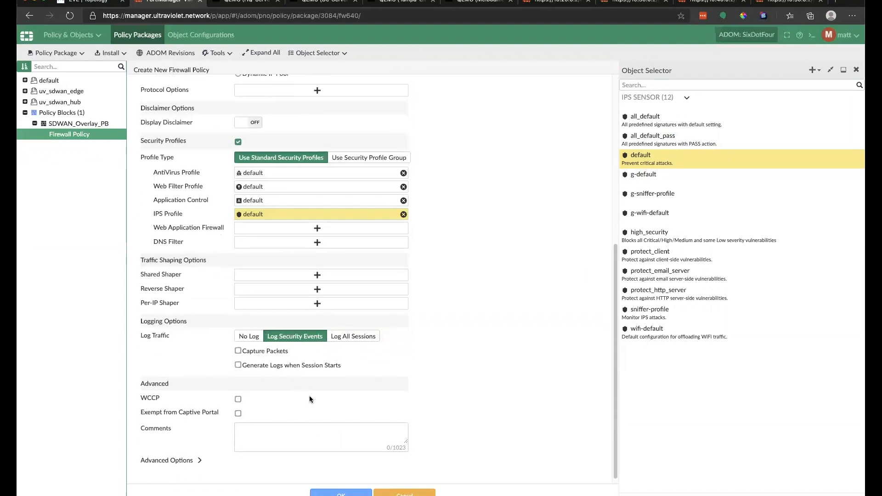
click(355, 339)
click(352, 489)
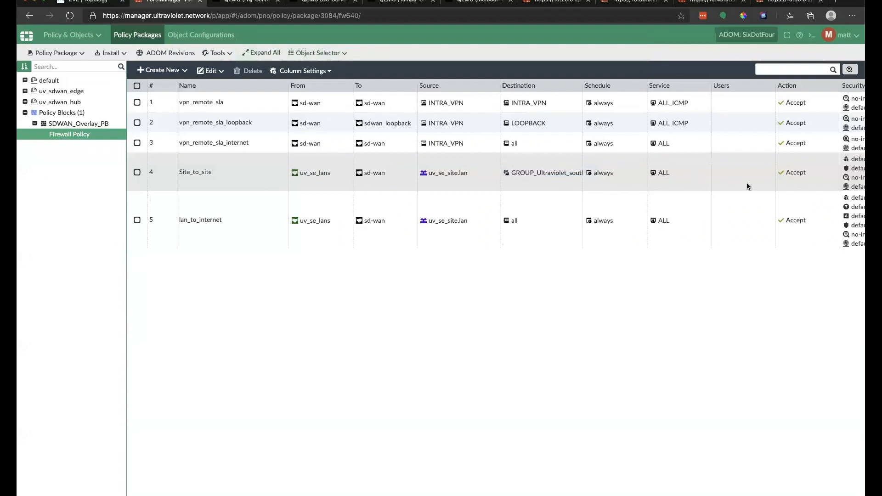
Step: Scroll across the five policies' columns, then expand the uv_sdwan_hub and uv_sdwan_edge packages
scroll(495, 165, right, 10)
scroll(568, 292, right, 3)
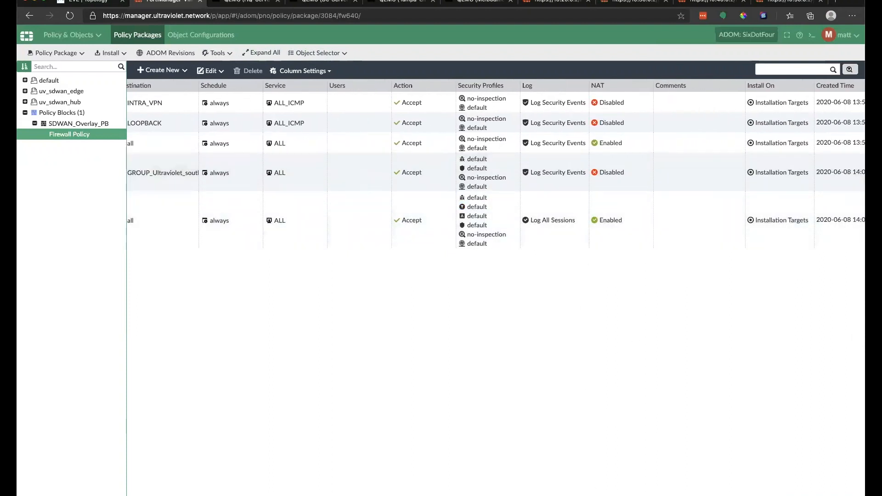
scroll(214, 483, left, 15)
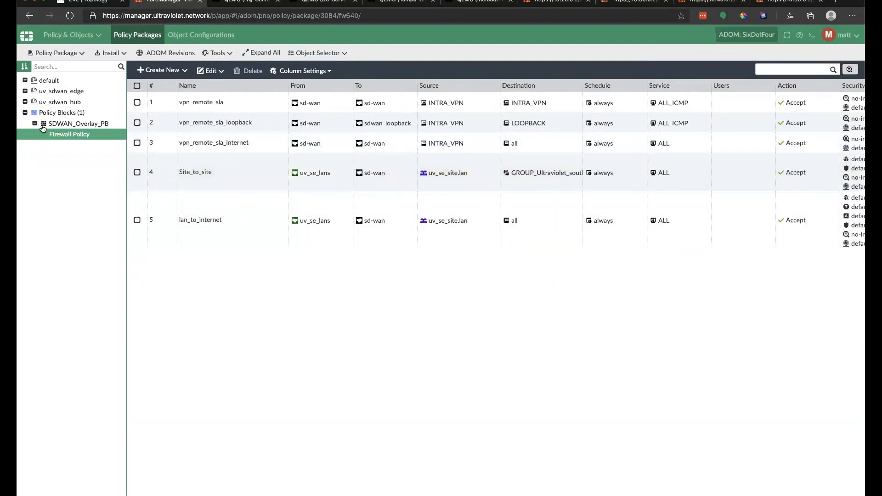
click(26, 102)
click(24, 92)
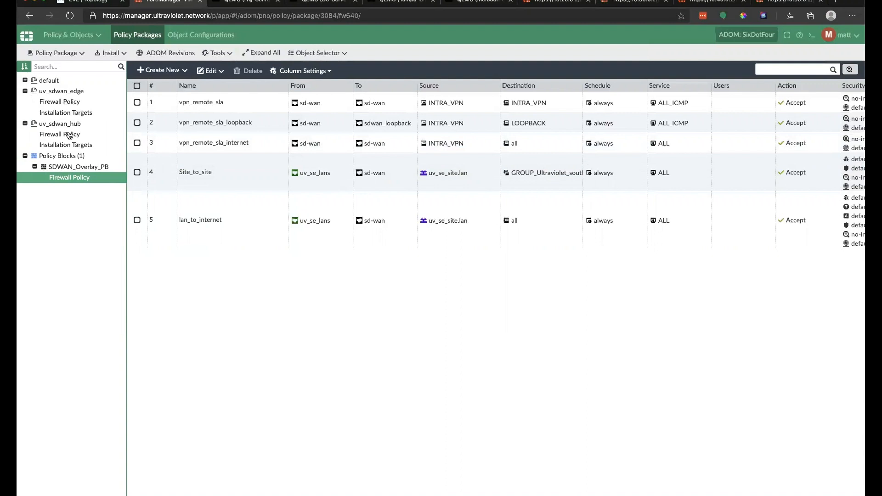
Step: Append the SDWAN_Overlay_PB policy block to the uv_sdwan_edge package
click(68, 102)
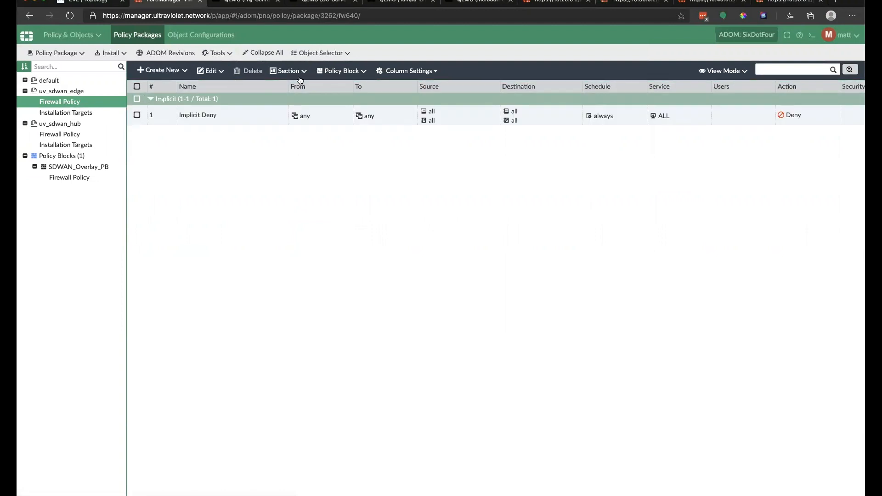
click(340, 71)
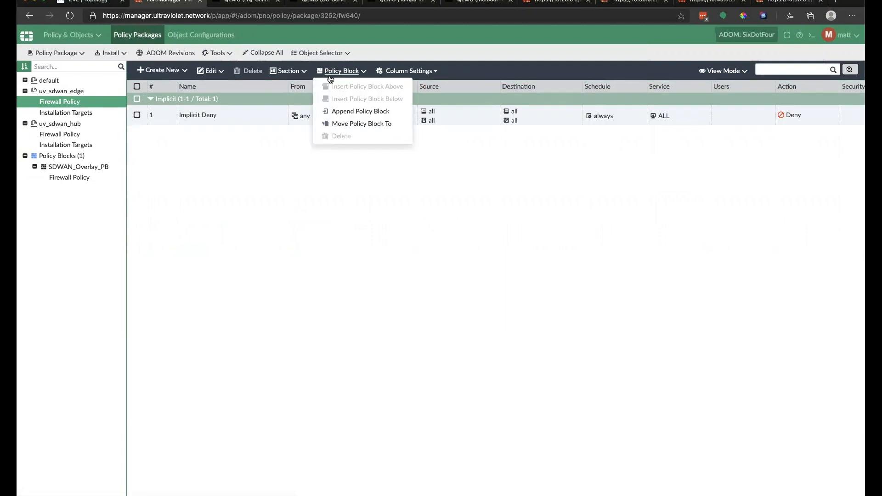
click(340, 112)
click(412, 257)
click(401, 270)
click(507, 309)
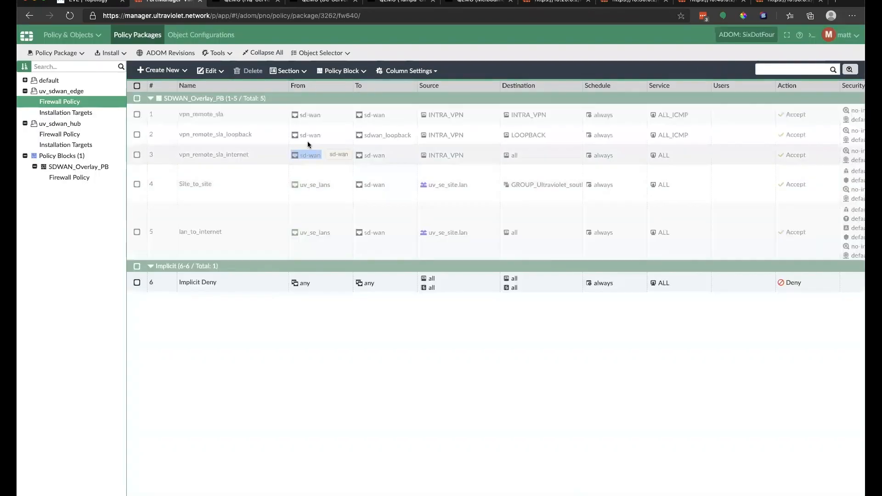
Step: Append the SDWAN_Overlay_PB policy block to the uv_sdwan_hub package
click(73, 135)
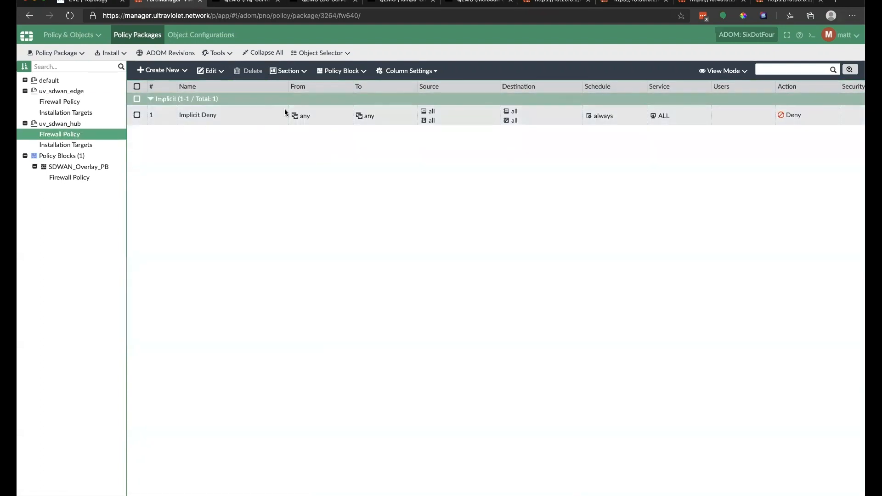
click(348, 72)
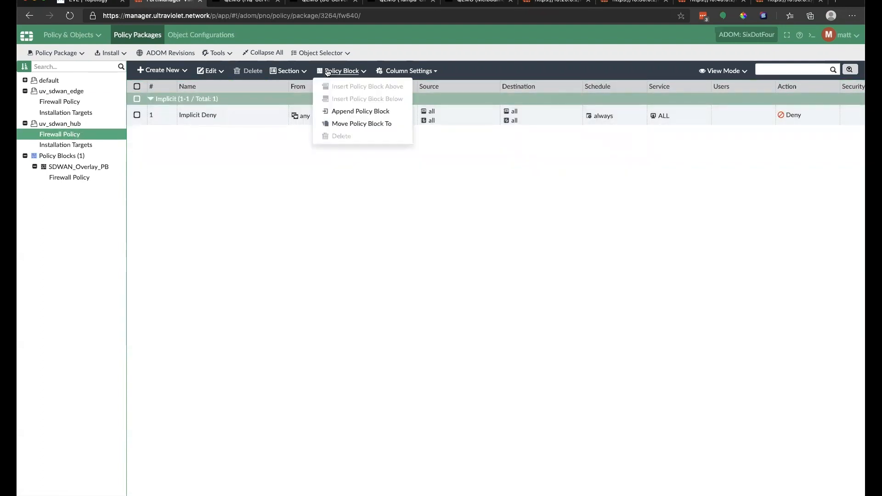
click(354, 112)
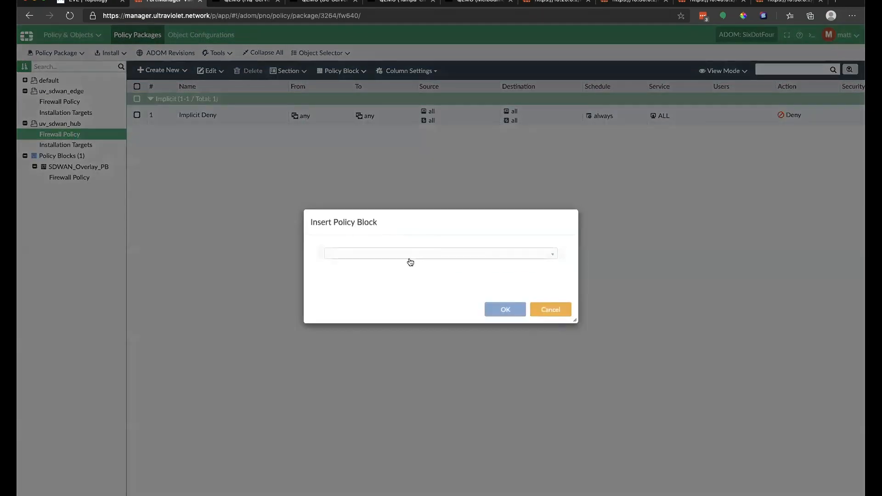
click(425, 255)
click(384, 264)
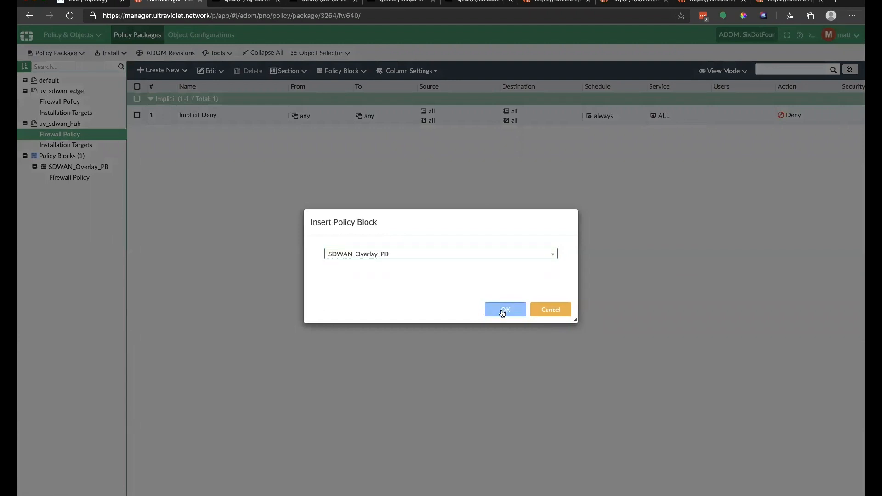
click(503, 309)
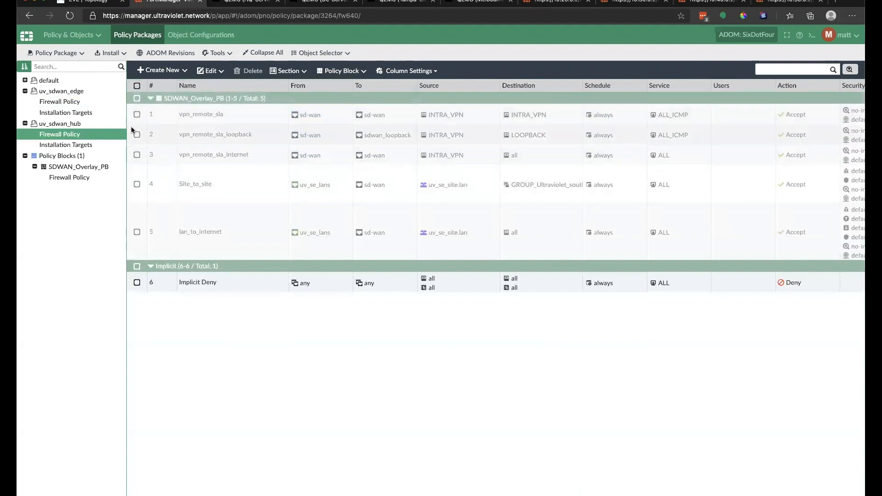
Step: Review the SDWAN_Overlay_PB policies and recheck the hub and edge firewall policies
click(244, 145)
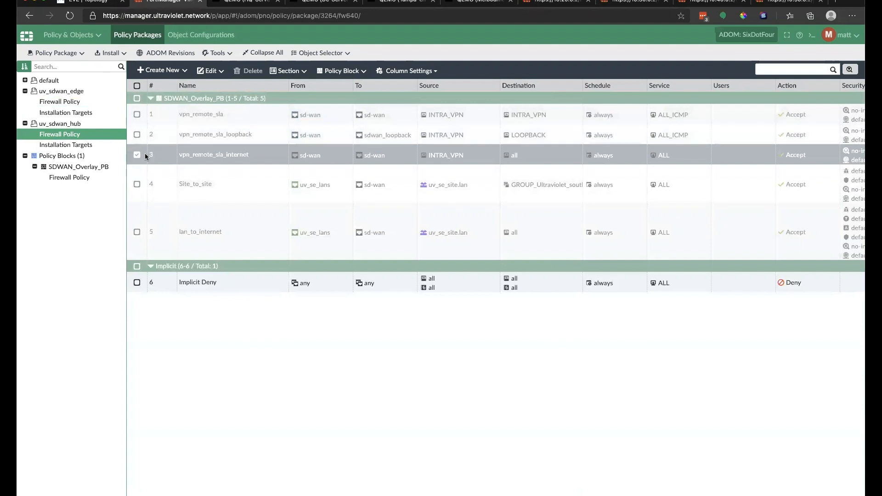
click(81, 178)
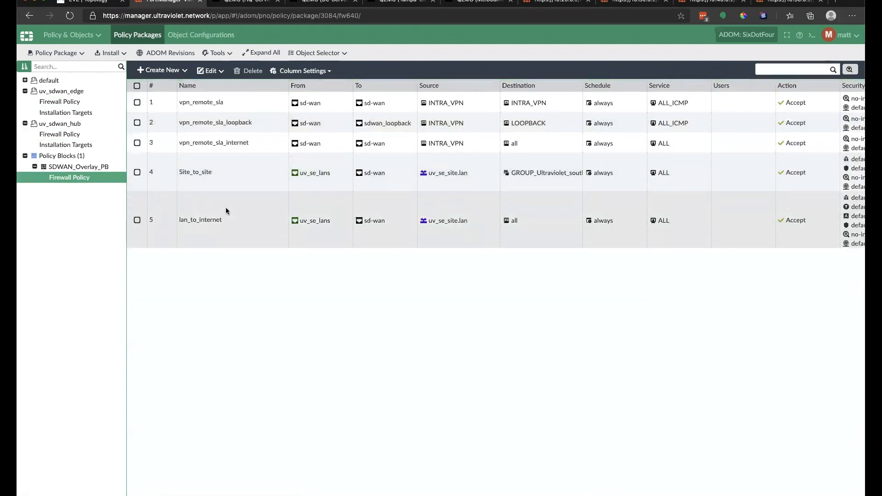
click(75, 134)
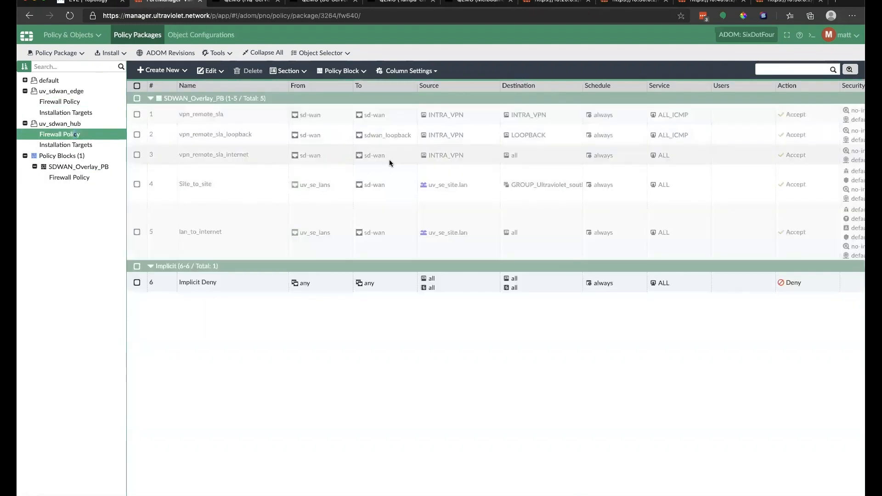
click(61, 102)
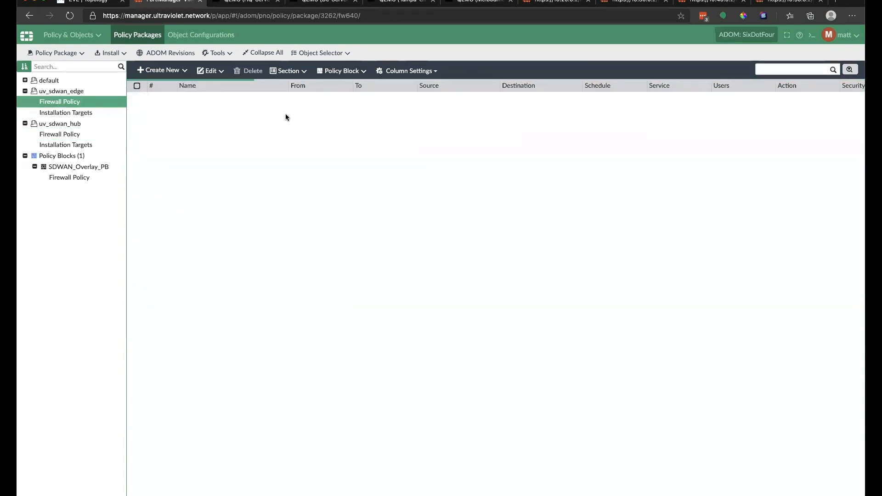
Step: Check the installation targets of the edge and hub packages
click(66, 113)
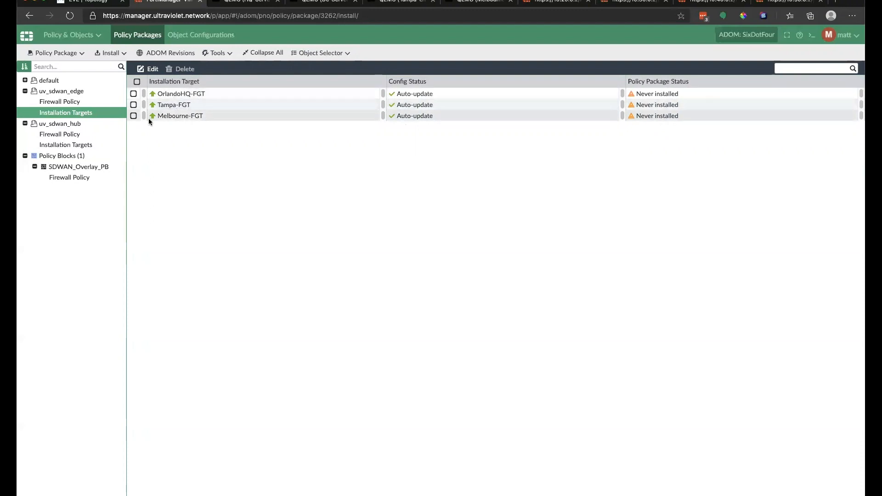
click(83, 144)
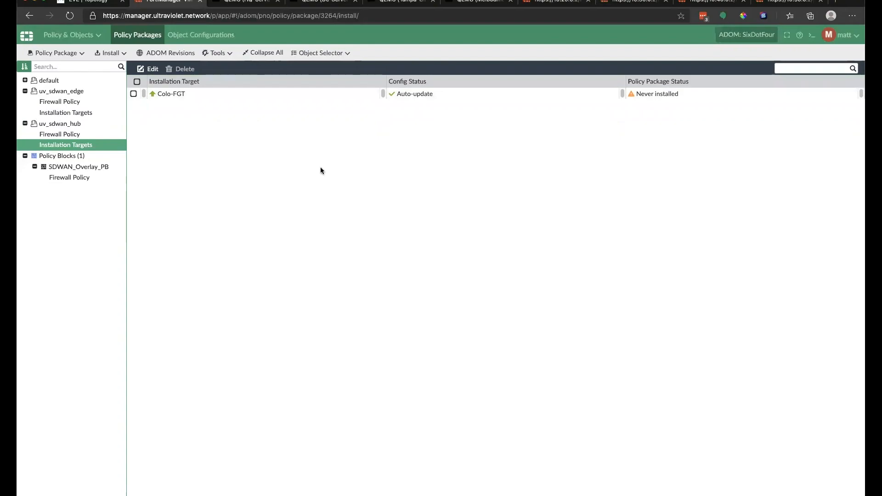
click(241, 3)
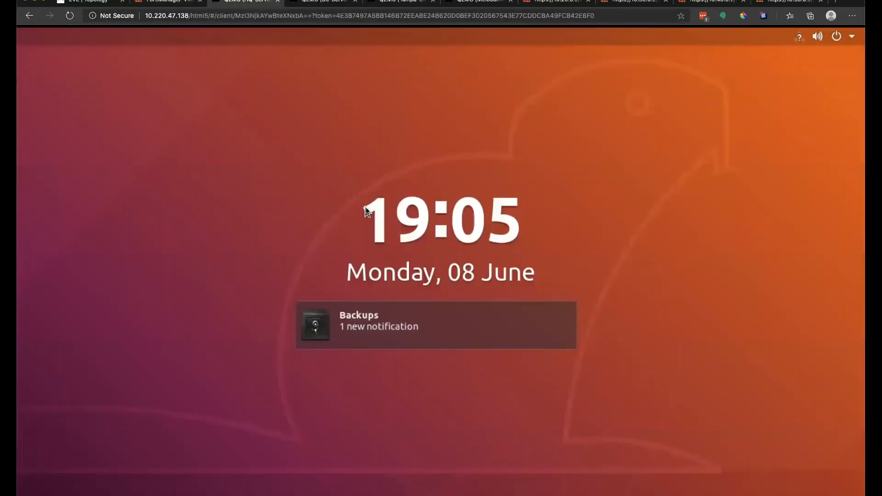
Step: Unlock the HQ and Melbourne client desktops with the VM password
click(422, 237)
text(eve)
key(Return)
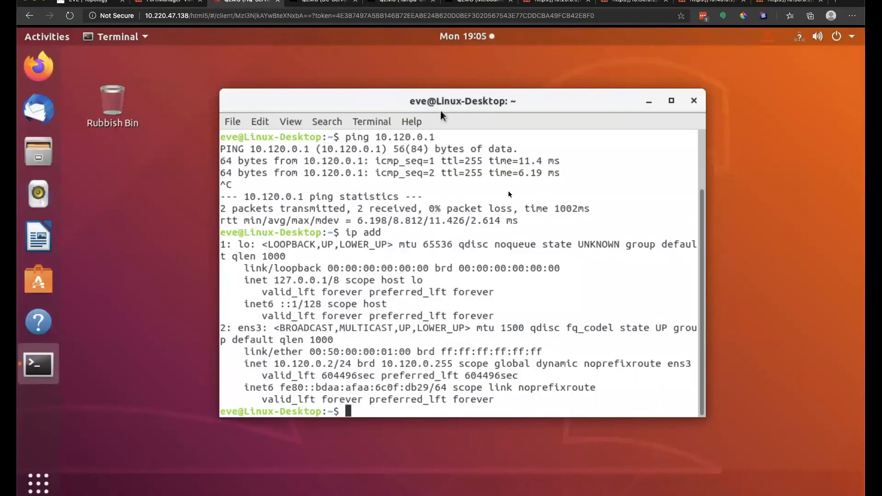
click(469, 3)
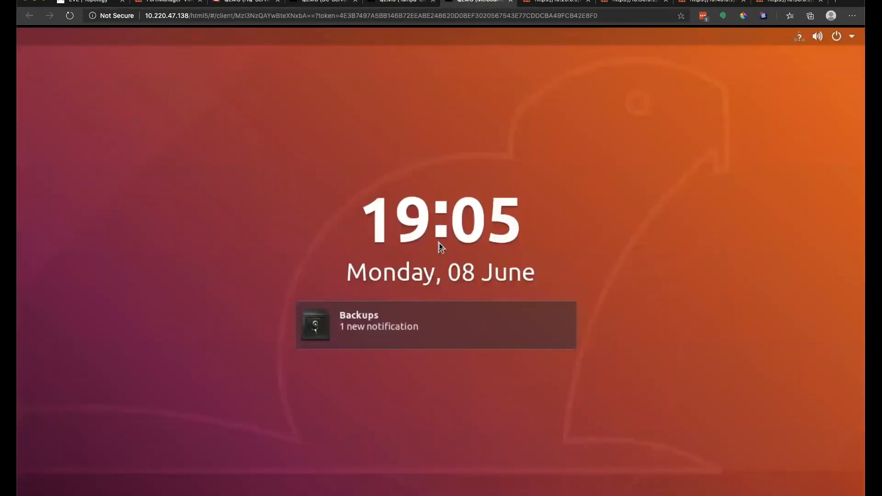
click(440, 245)
text(eve)
key(Return)
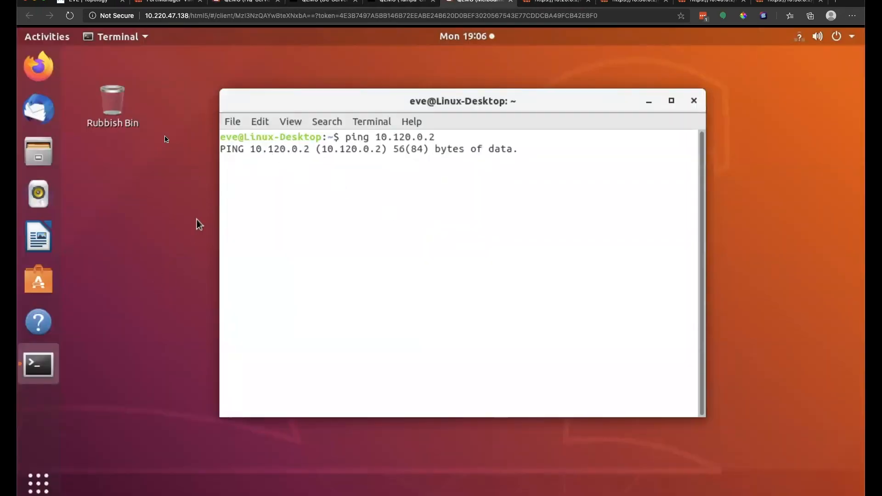
Step: Load wikipedia.org in Firefox on the Melbourne client to test internet access
click(41, 67)
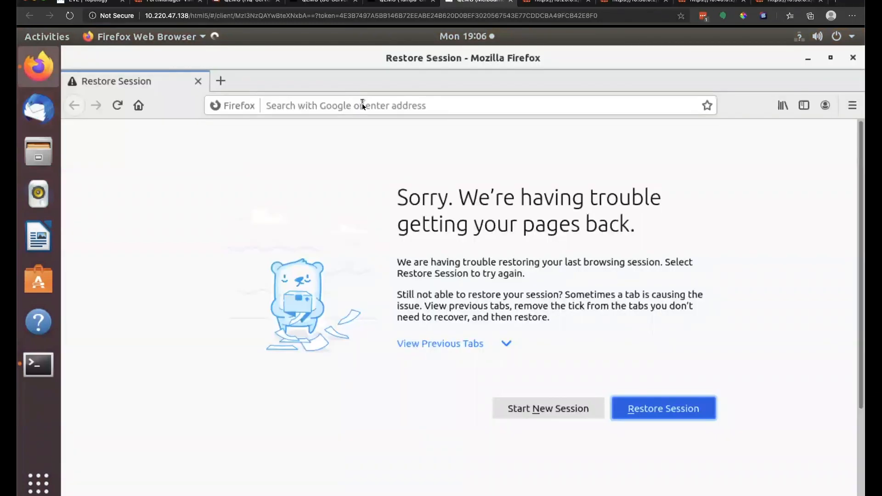
click(362, 105)
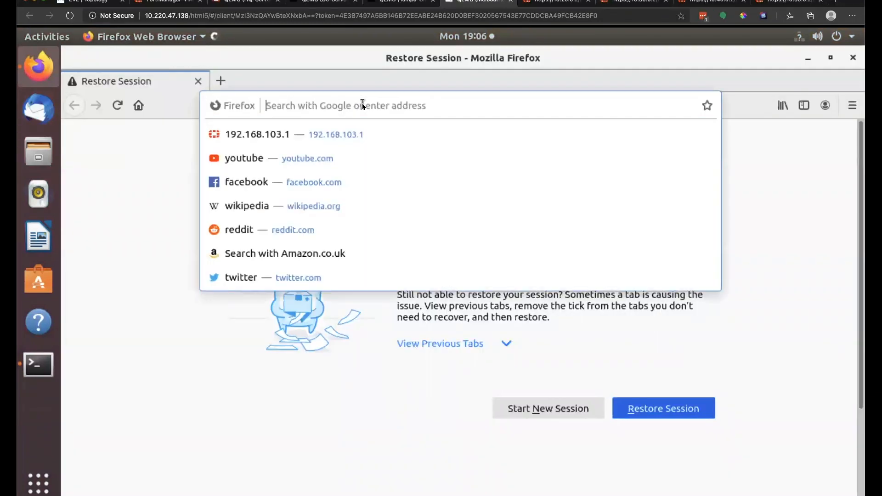
key(Down)
key(Down)
key(Down)
key(Down)
key(Return)
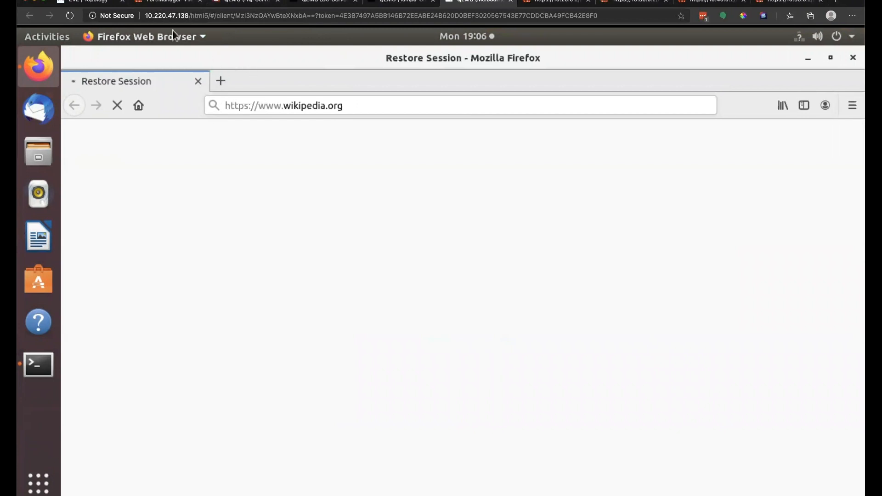
click(179, 3)
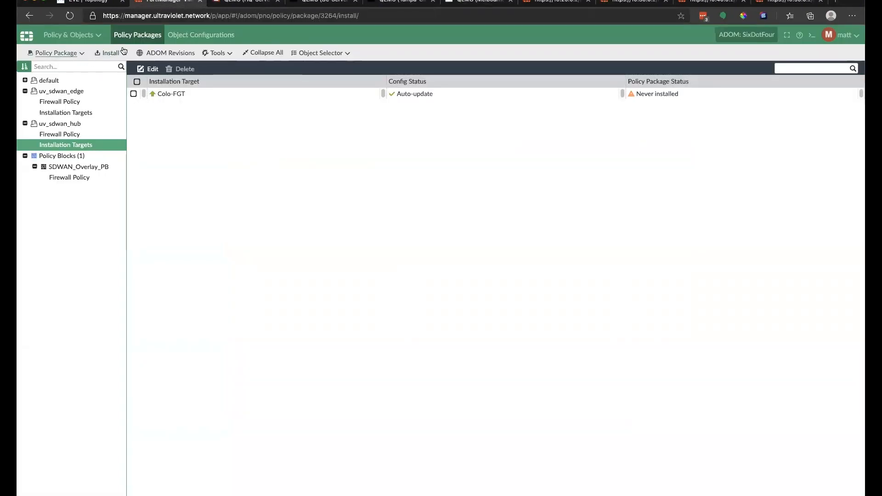
Step: Install the uv_sdwan_hub package onto Colo-FGT through the Install Wizard and finish
click(109, 53)
click(126, 73)
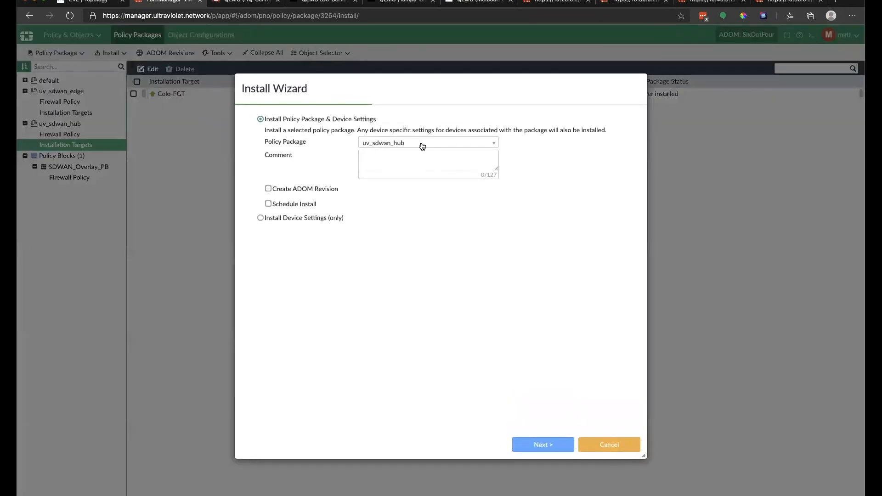
click(553, 445)
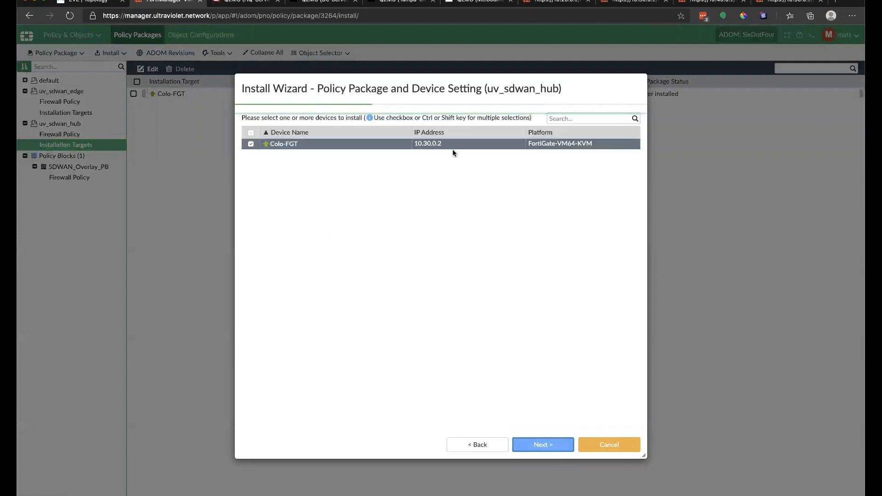
click(549, 444)
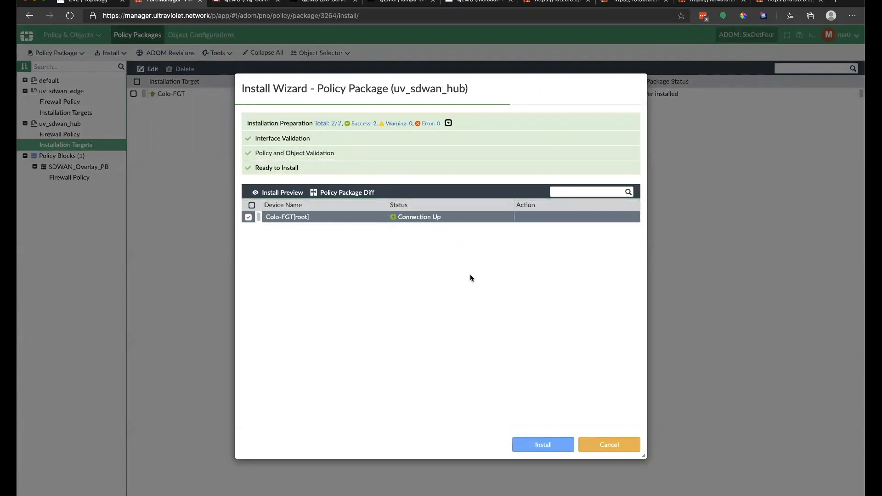
click(543, 445)
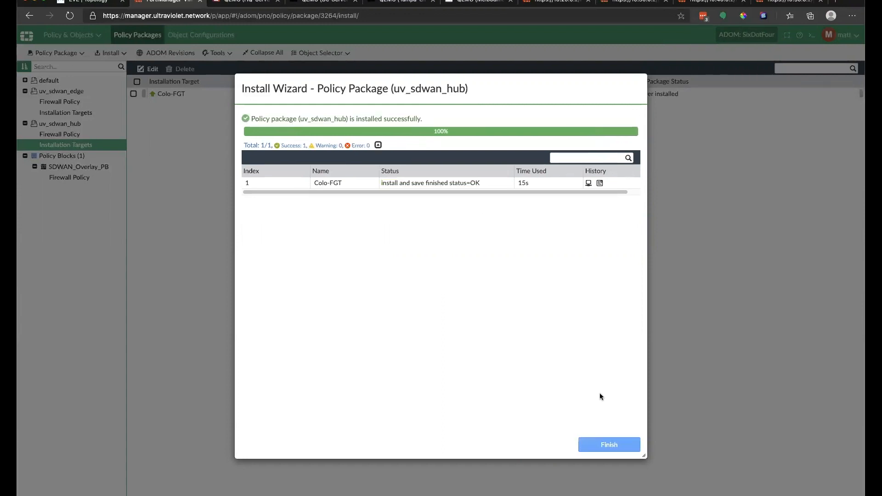
click(603, 445)
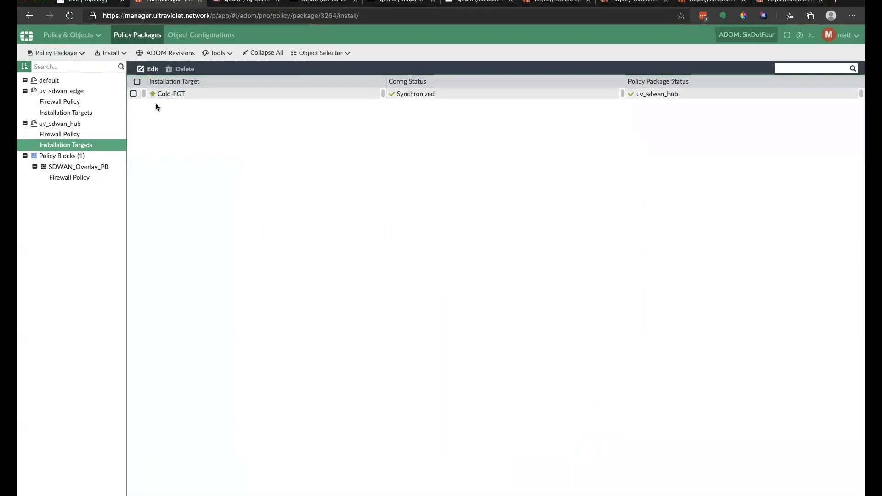
Step: Start a new Install Wizard and open the policy package list
click(110, 53)
click(106, 71)
click(370, 142)
Step: Install uv_sdwan_edge on Melbourne-FGT, OrlandoHQ-FGT and Tampa-FGT
click(382, 167)
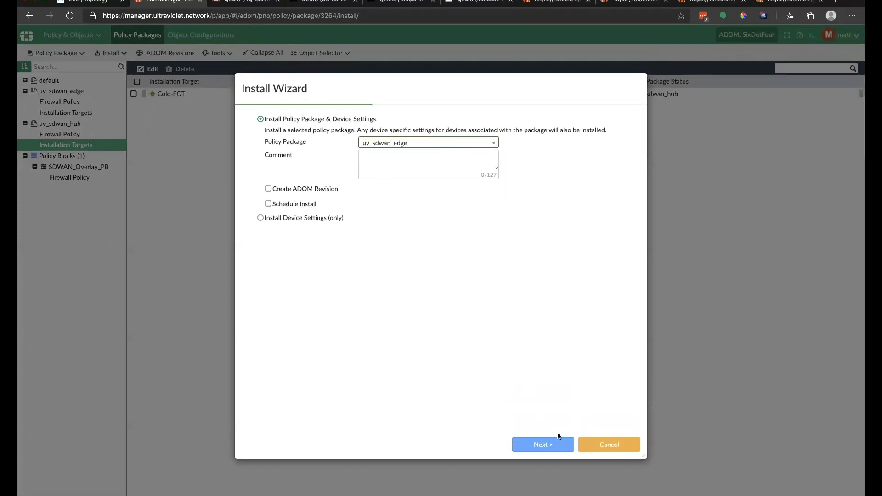
click(546, 445)
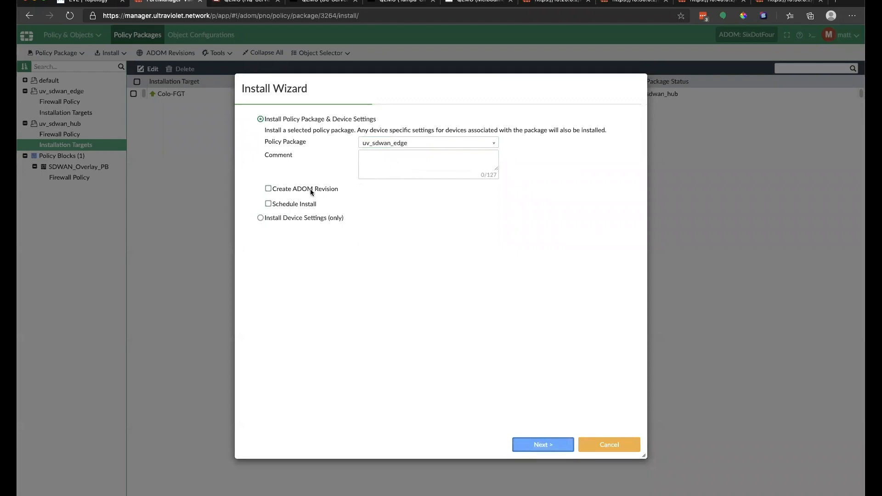
click(547, 447)
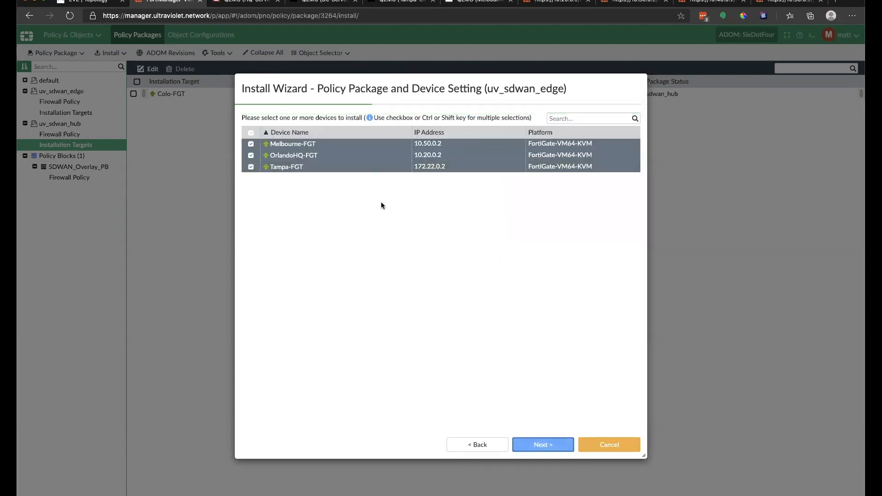
click(542, 445)
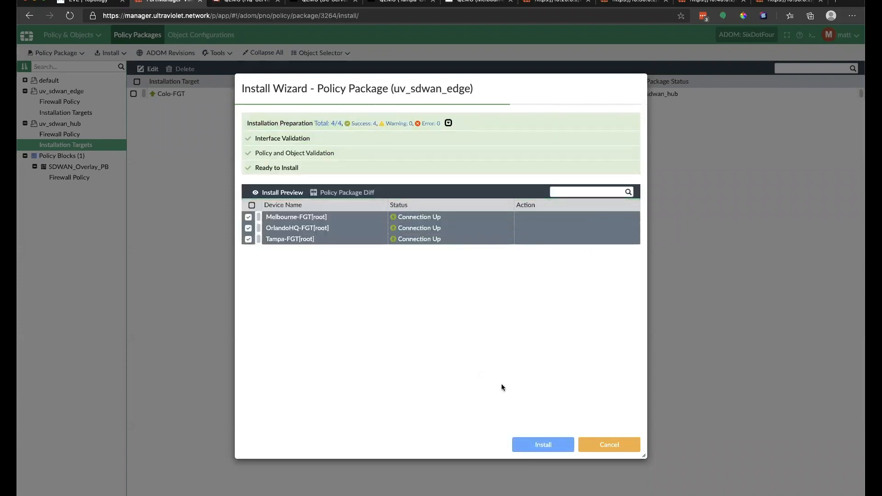
click(553, 445)
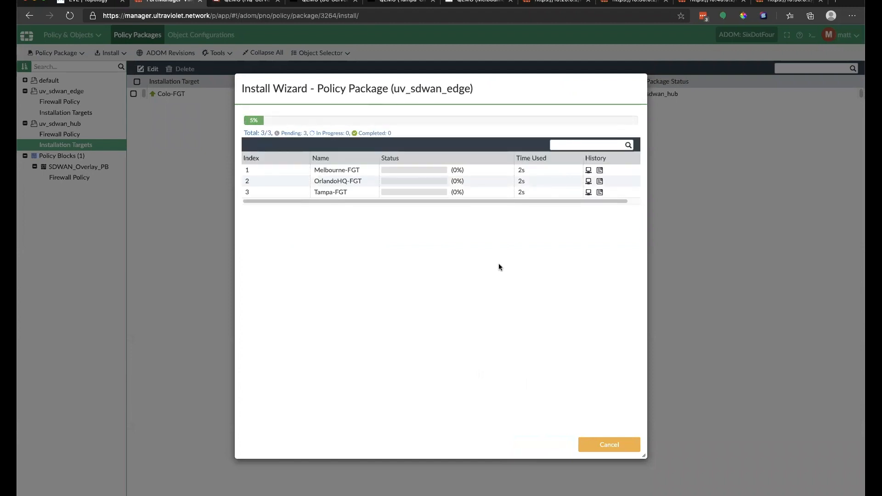
Step: Check the client VM's ping terminal while the edge install runs
click(464, 1)
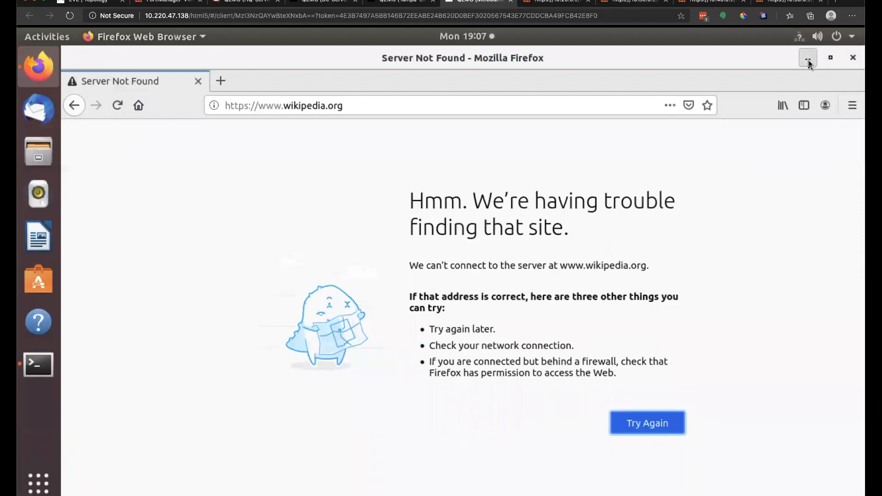
click(808, 60)
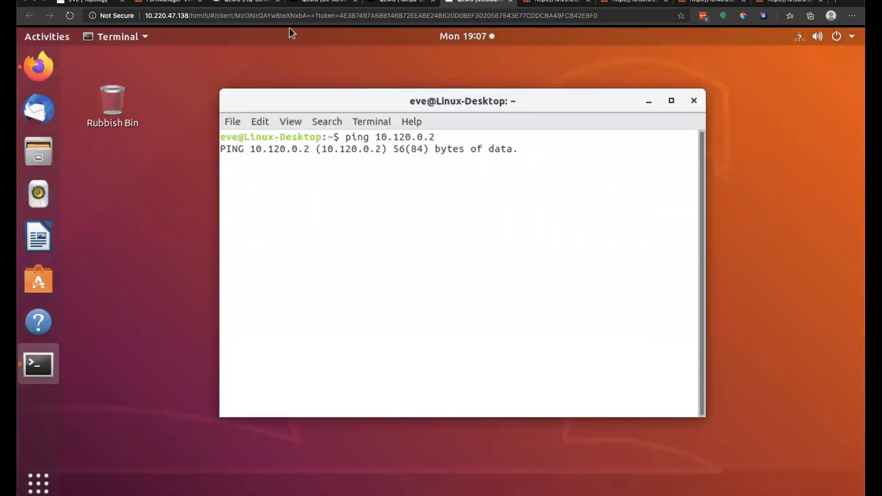
click(166, 2)
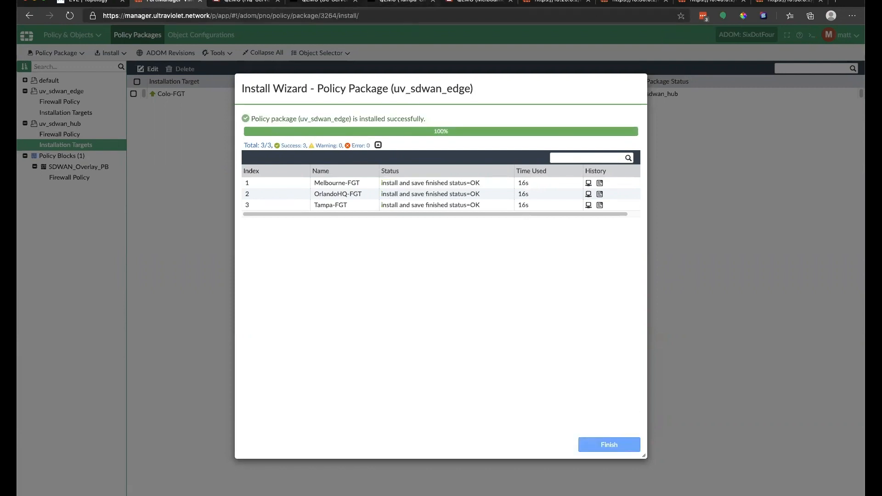
click(480, 3)
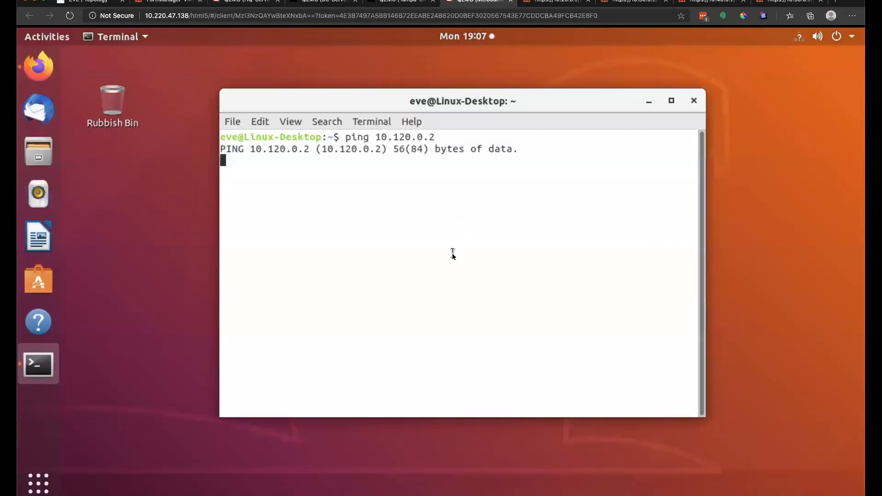
Step: Stop the failing ping and rerun ping 10.120.0.2
key(ctrl+c)
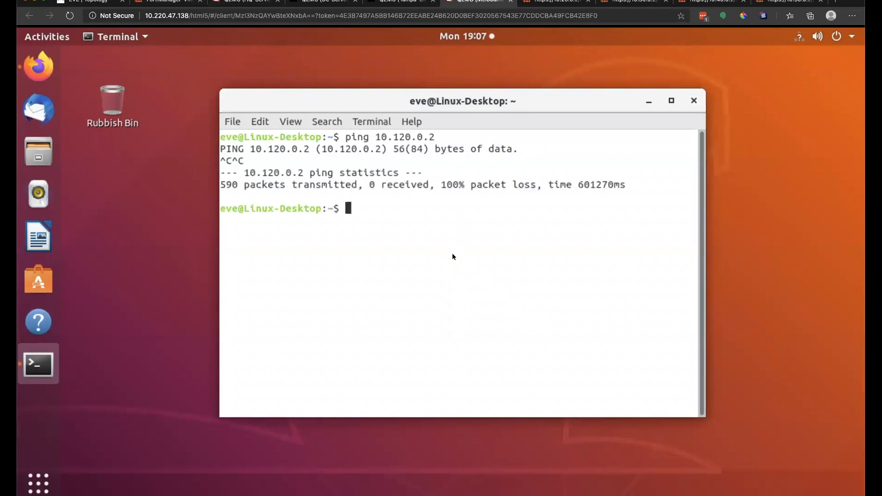
key(Up)
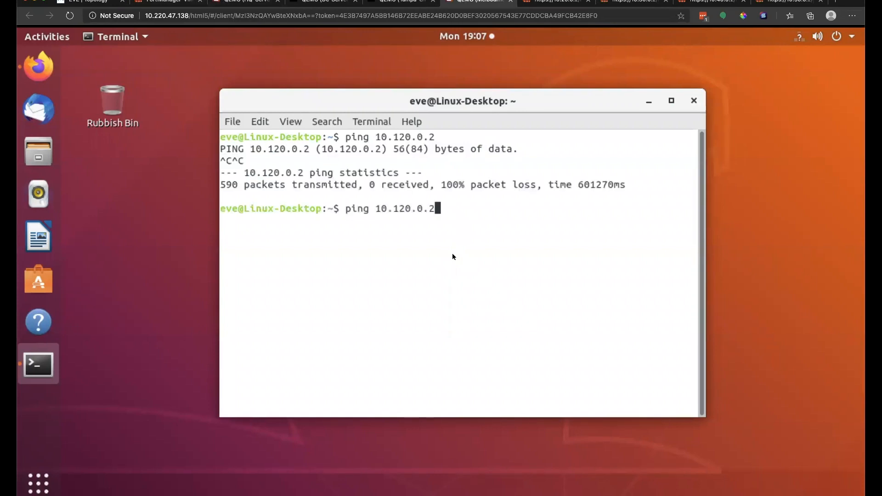
key(Return)
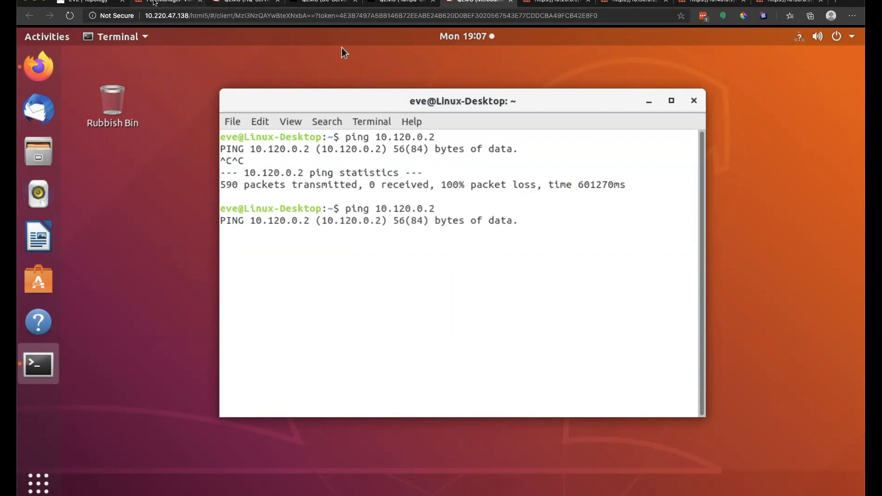
Step: Sign back in to the 10.20.0.2 and 10.30.0.2 FortiGates with the admin credentials
click(561, 4)
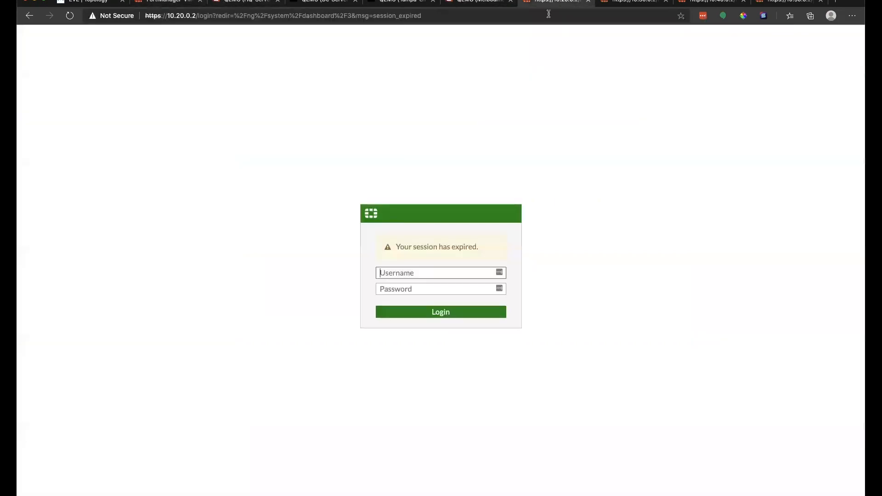
text(admin)
key(Tab)
text(admin)
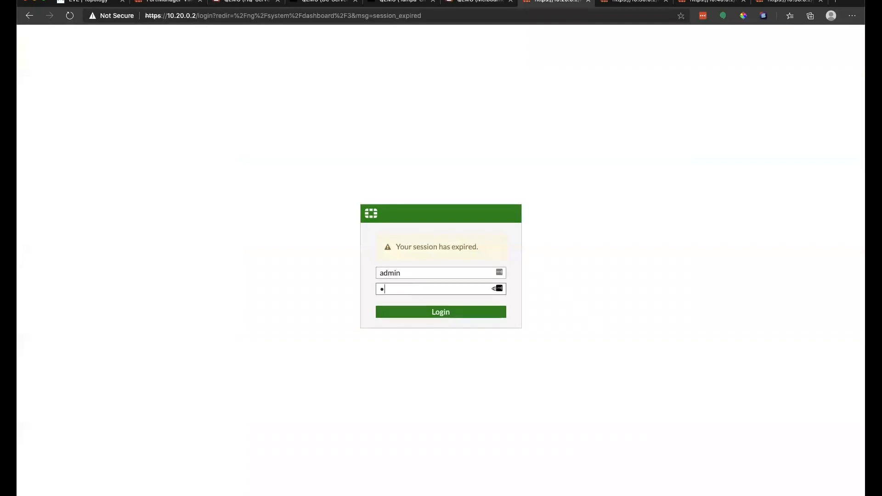
key(Return)
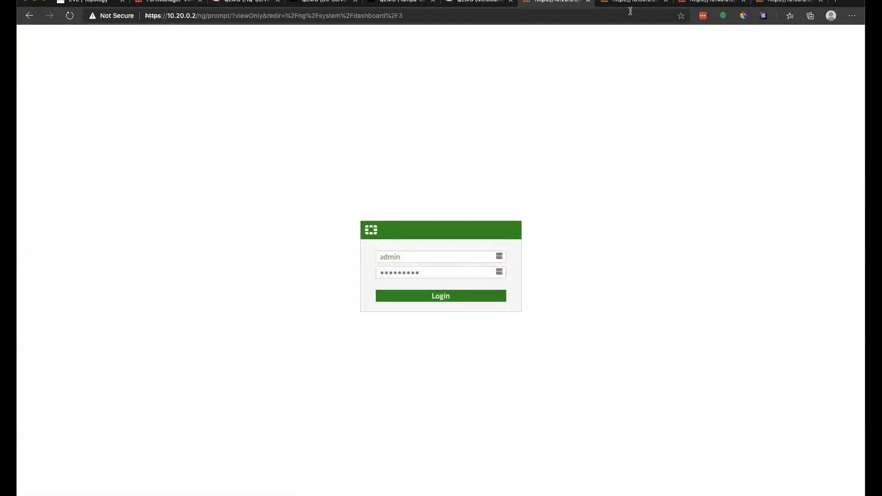
click(634, 4)
text(admin)
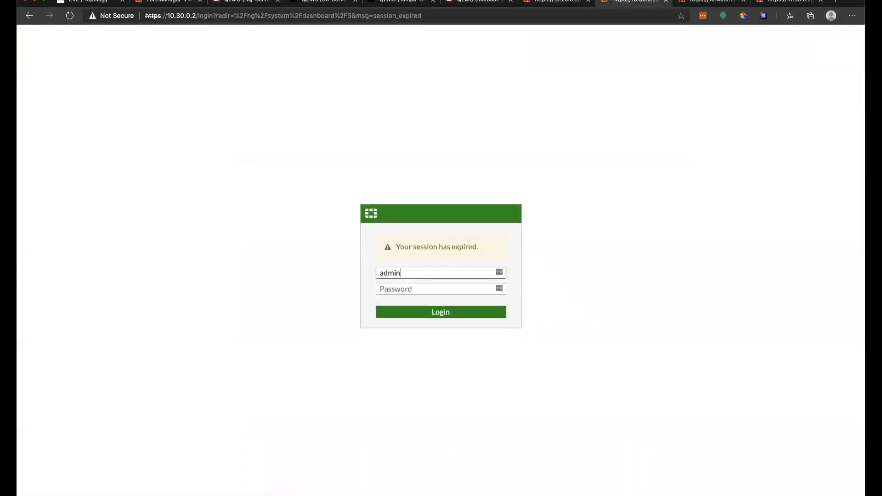
key(Tab)
text(Fortinet1)
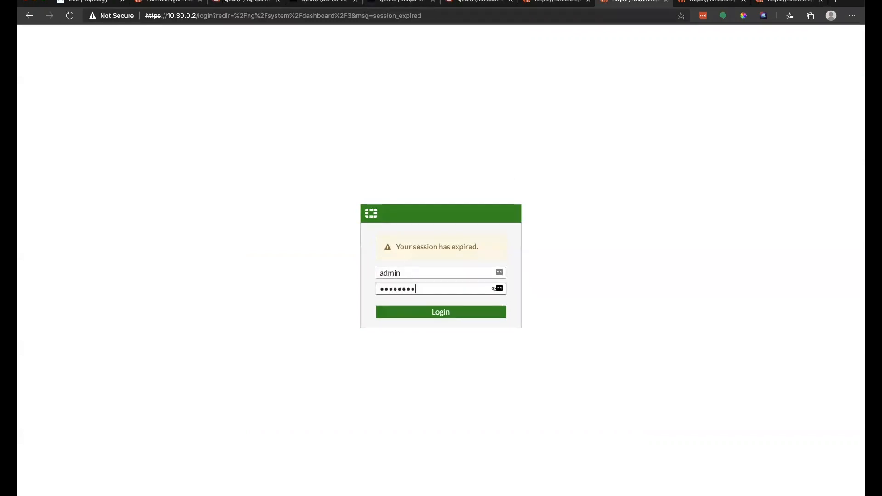
key(Return)
Step: Sign back in to the 10.40.0.2 and 10.50.0.2 FortiGates with the admin credentials
click(698, 4)
text(admin)
key(Tab)
text(Fortinet1)
key(Return)
click(786, 2)
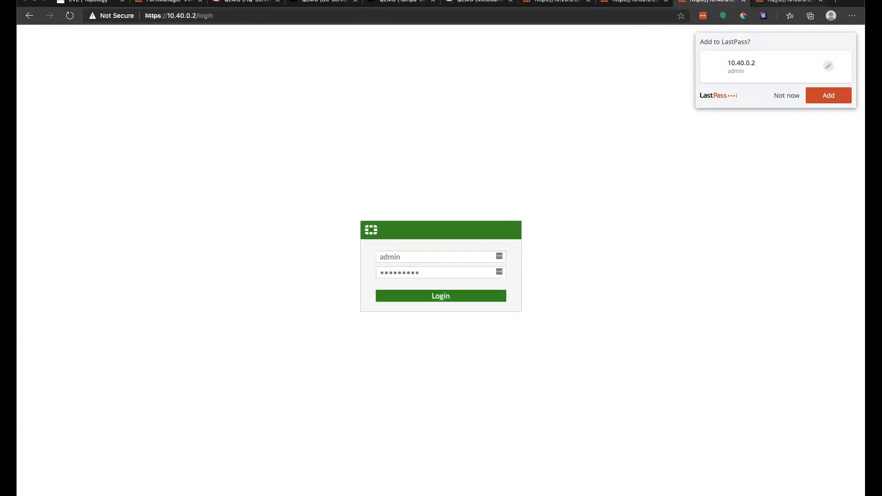
click(402, 276)
text(admin)
key(Tab)
text(Fortinet1)
key(Return)
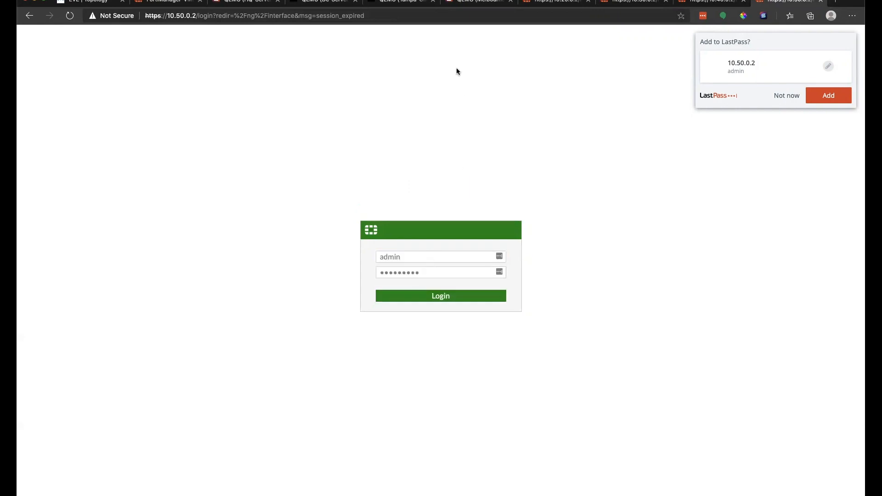
click(480, 2)
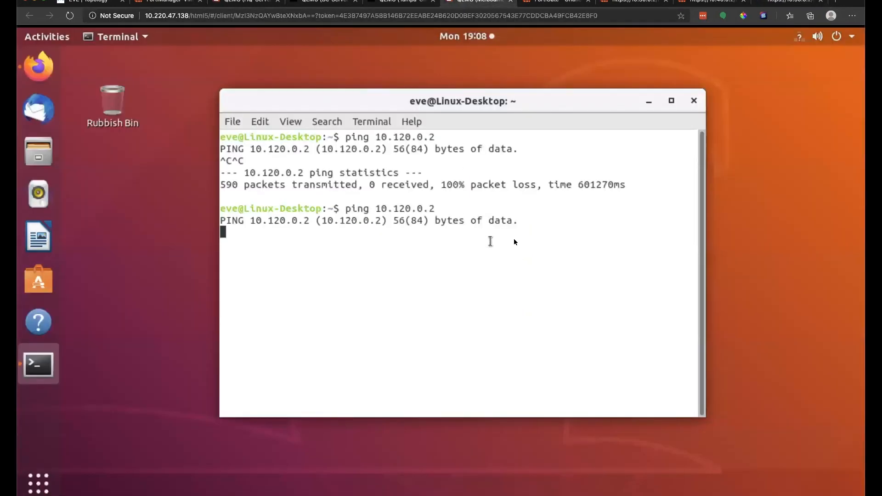
Step: Stop the 100%-loss ping, reload Wikipedia in Firefox, then bring up the 10.20.0.2 FortiGate
key(ctrl+c)
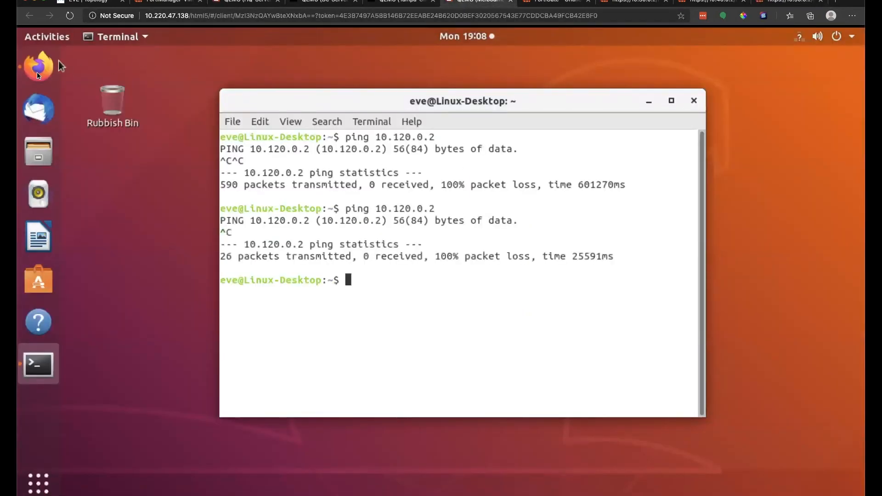
click(38, 69)
click(123, 108)
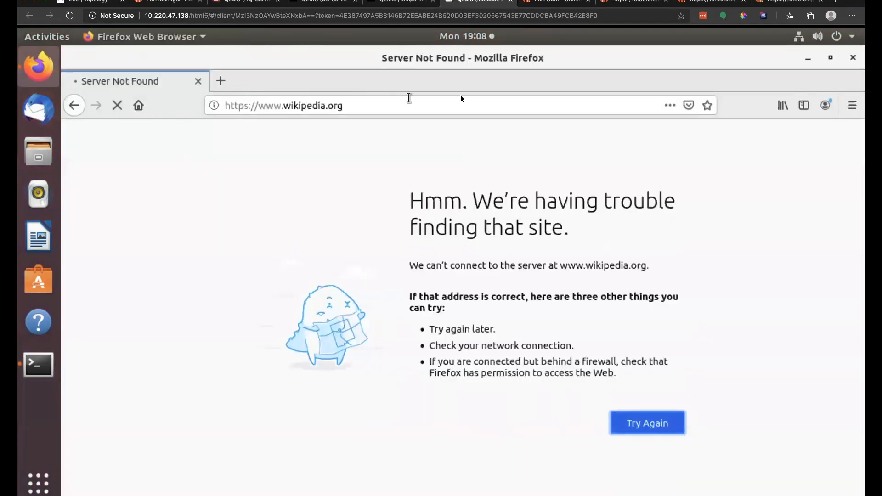
click(807, 59)
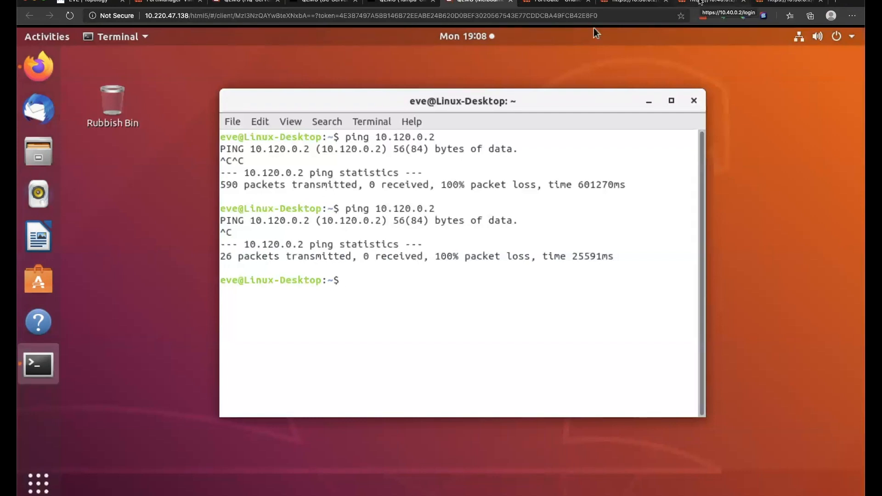
click(553, 2)
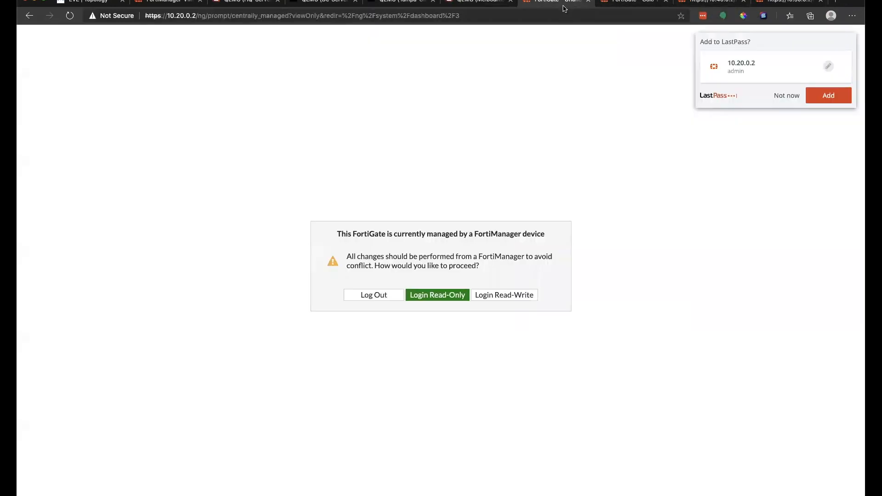
Step: Log in to OrlandoHQ-FGT with read-write access, skipping credential saving and setup
click(514, 295)
click(489, 315)
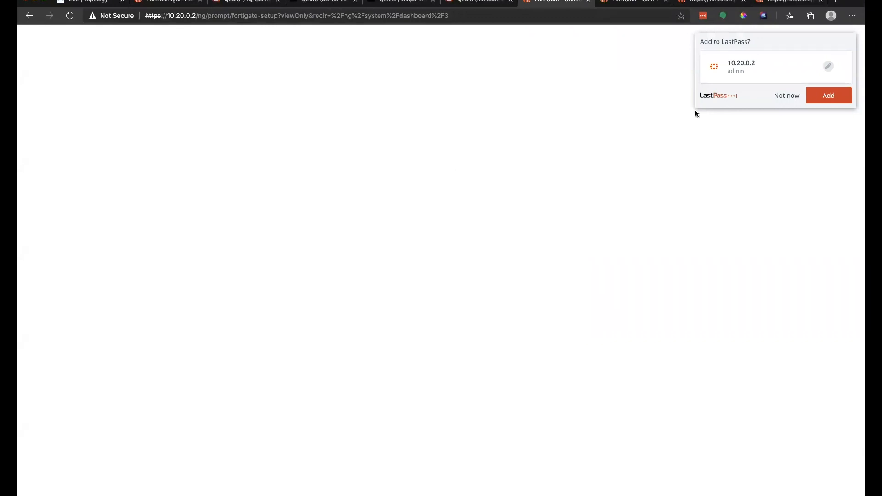
click(778, 96)
click(469, 319)
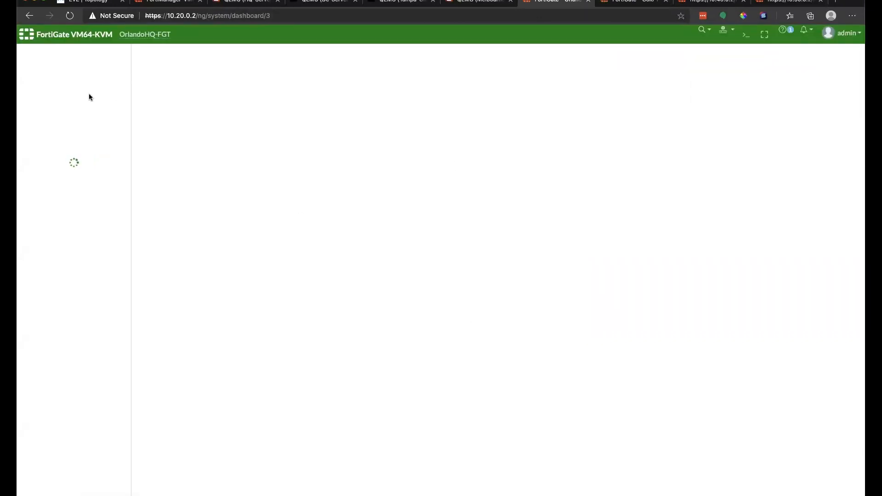
Step: Review the pushed sd-wan to sd-wan and port3 to sd-wan firewall policies
click(54, 242)
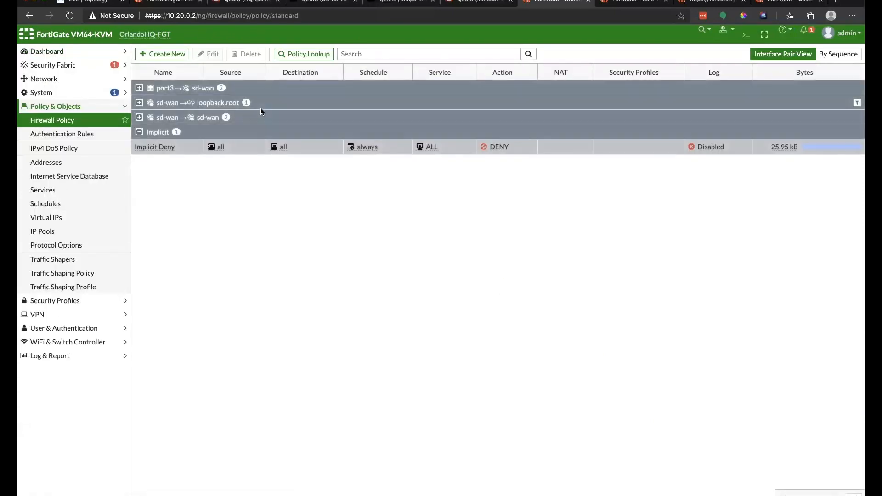
click(139, 118)
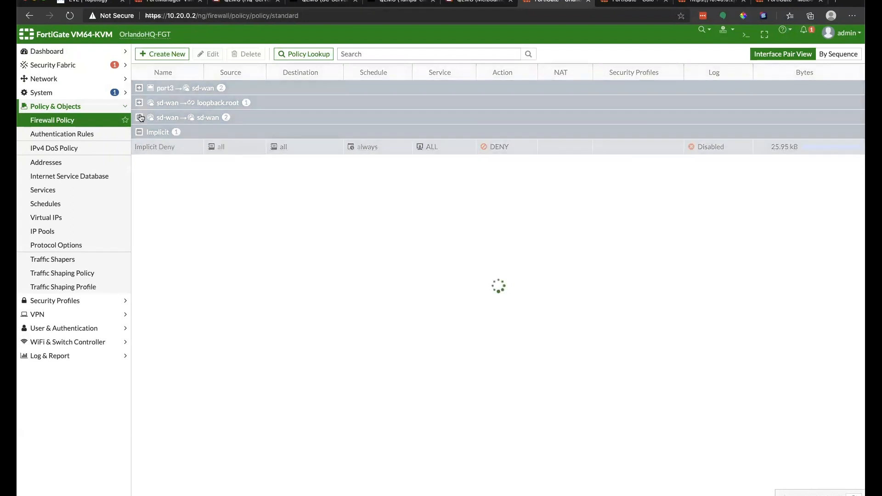
click(140, 88)
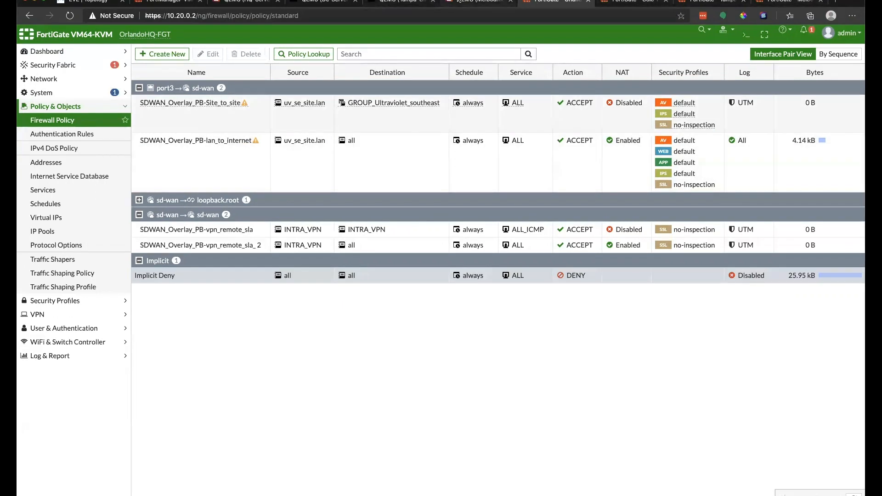
click(479, 2)
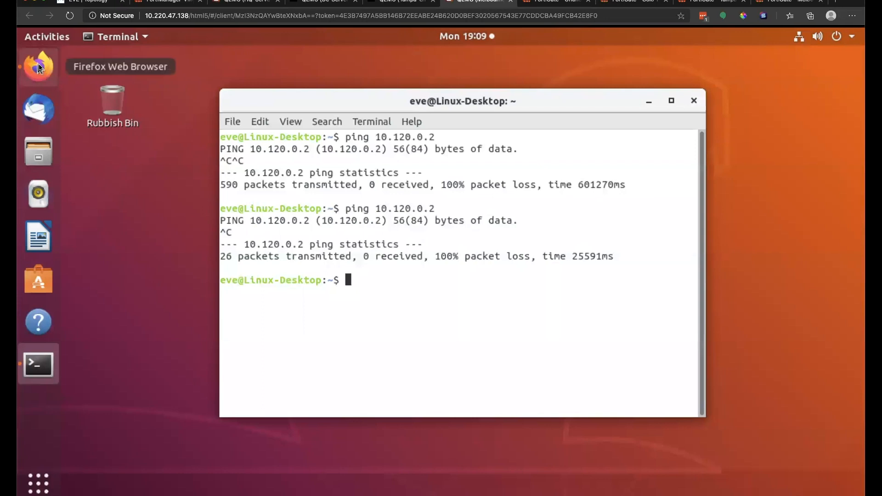
Step: Search Google for youtube in a new Firefox tab, then close the finished install wizard
click(38, 65)
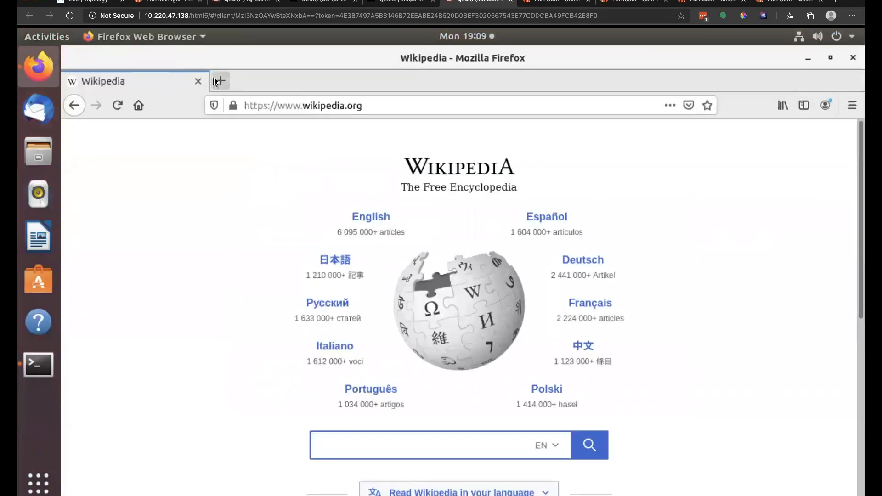
click(221, 81)
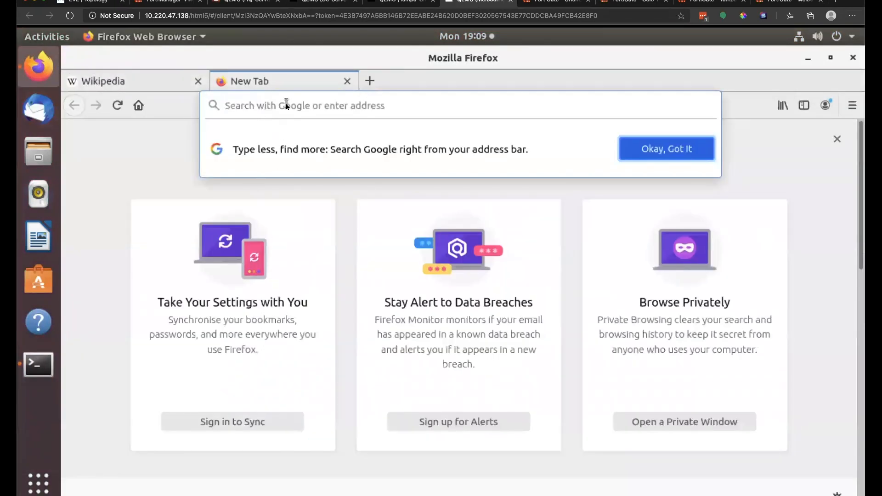
text(youteube)
key(BackSpace)
key(BackSpace)
key(BackSpace)
key(BackSpace)
text(ube)
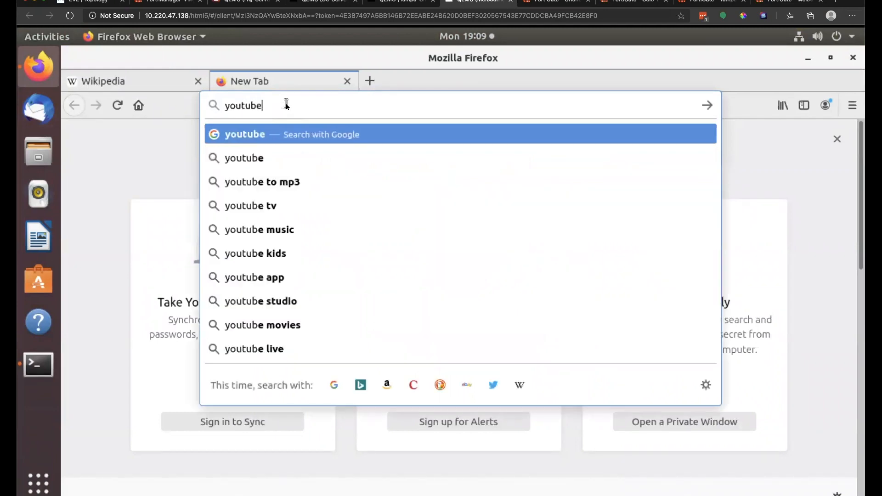
key(Return)
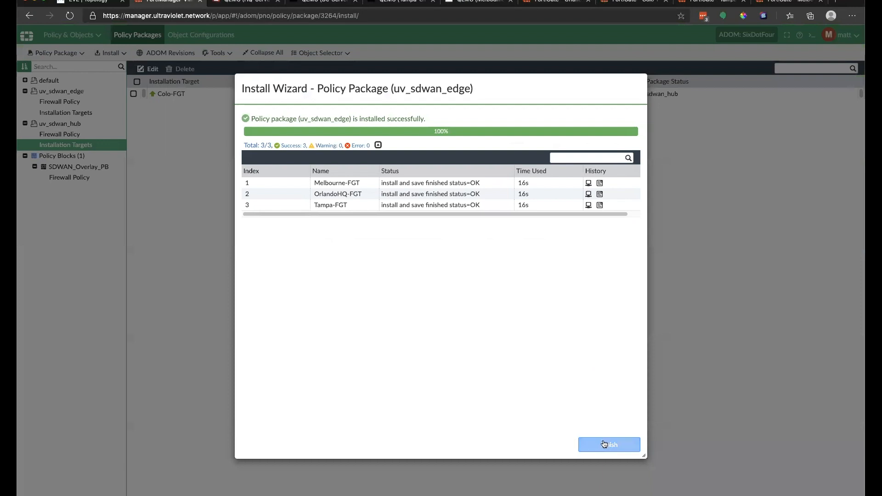
click(609, 444)
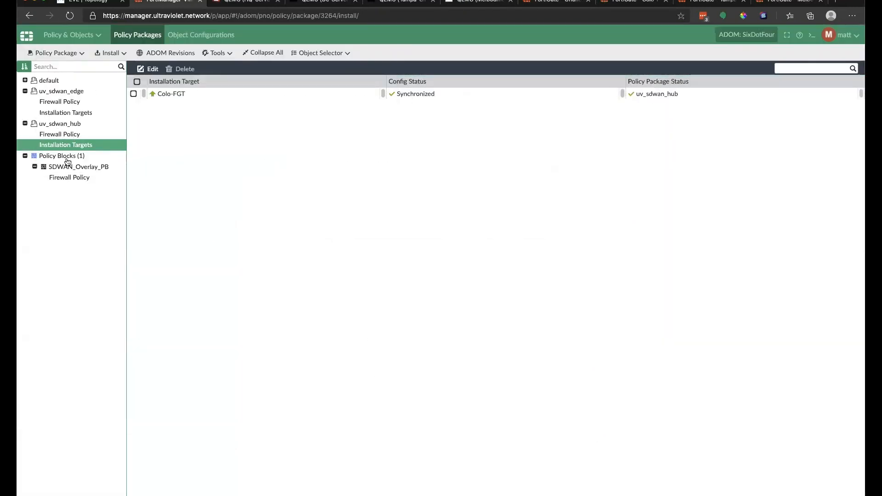
Step: Create a Clone Reverse copy of the Site_to_site rule in SDWAN_Overlay_PB
click(68, 178)
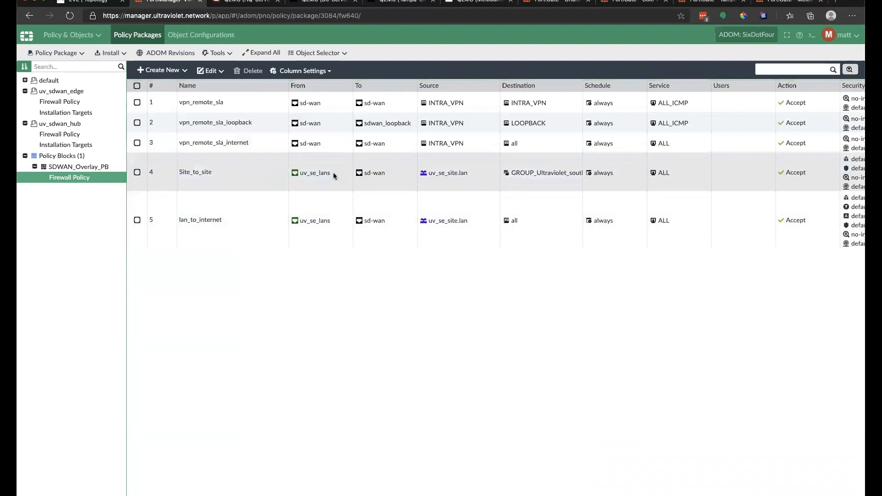
click(138, 173)
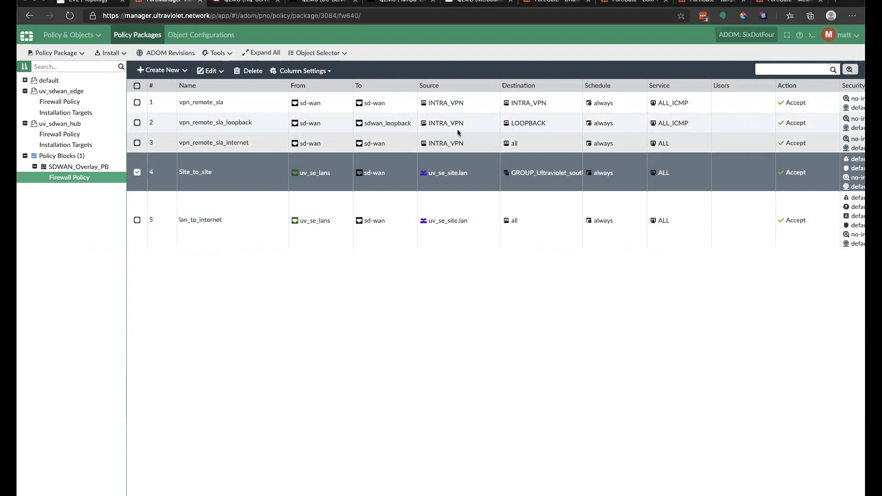
right_click(268, 166)
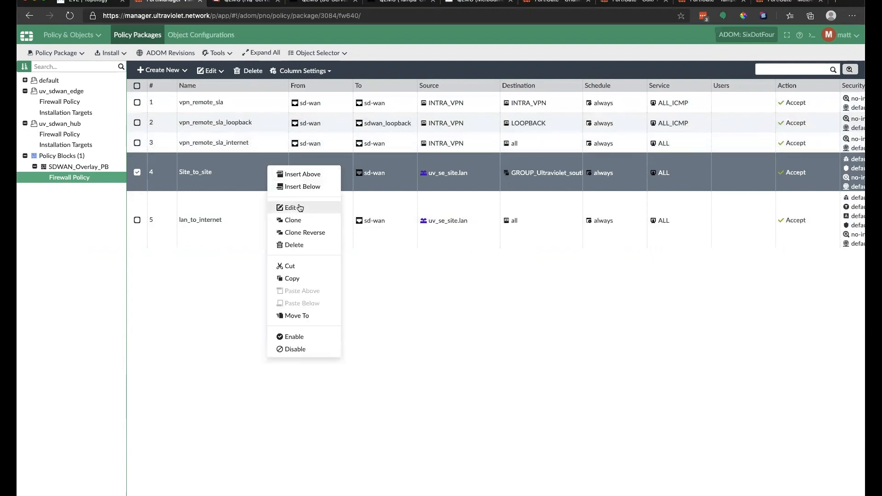
click(299, 234)
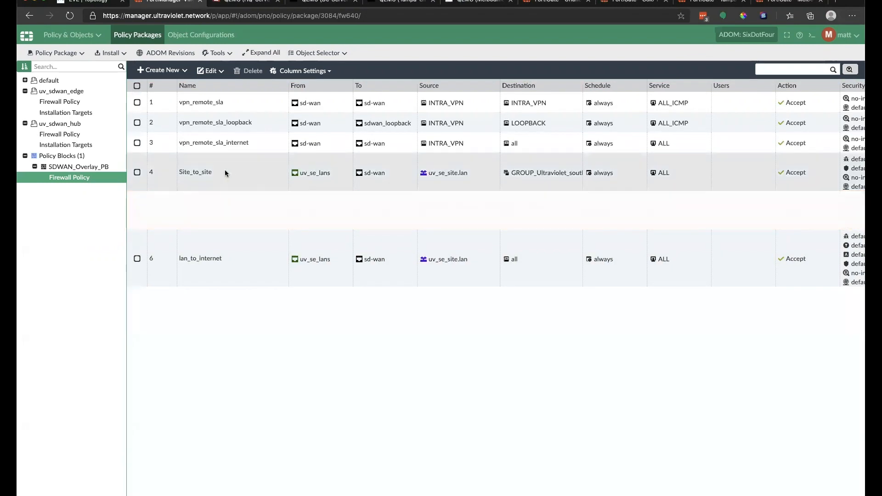
Step: Rename the original rule to Site_to_site_outbound and save it
click(278, 172)
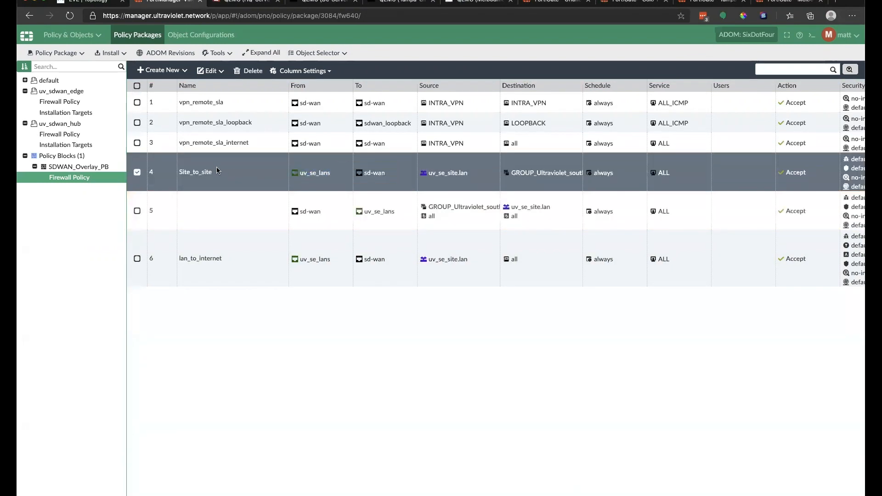
double_click(239, 171)
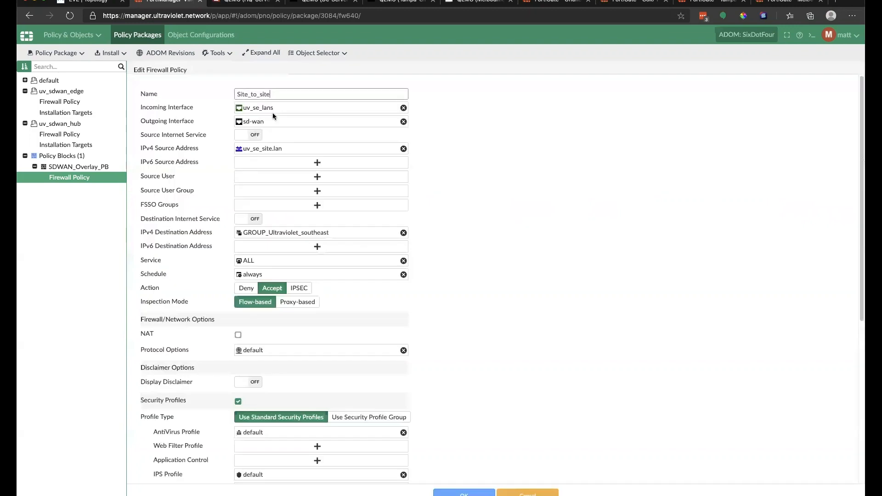
text(_outbound)
click(493, 491)
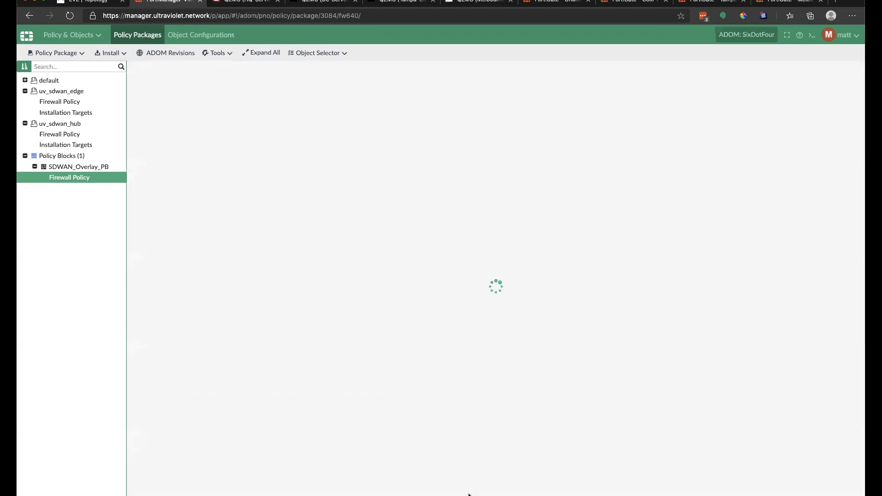
Step: Name the reversed copy Site_to_site_inbound and save it
right_click(249, 211)
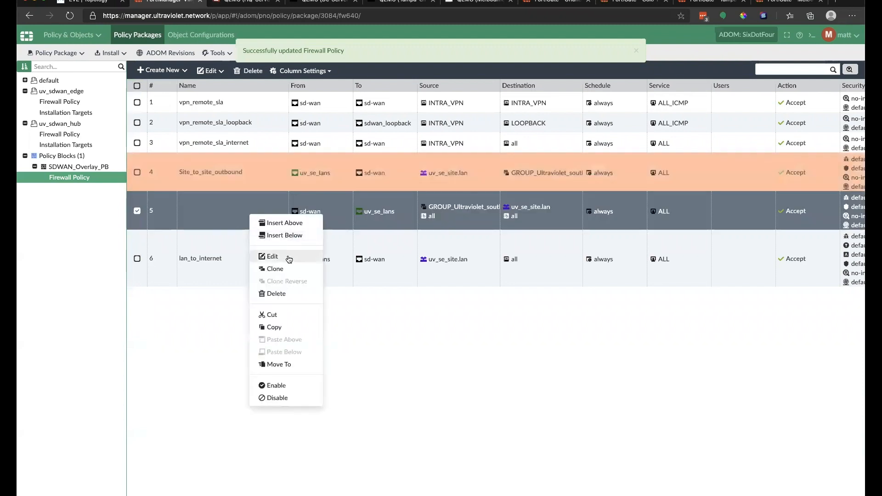
click(274, 256)
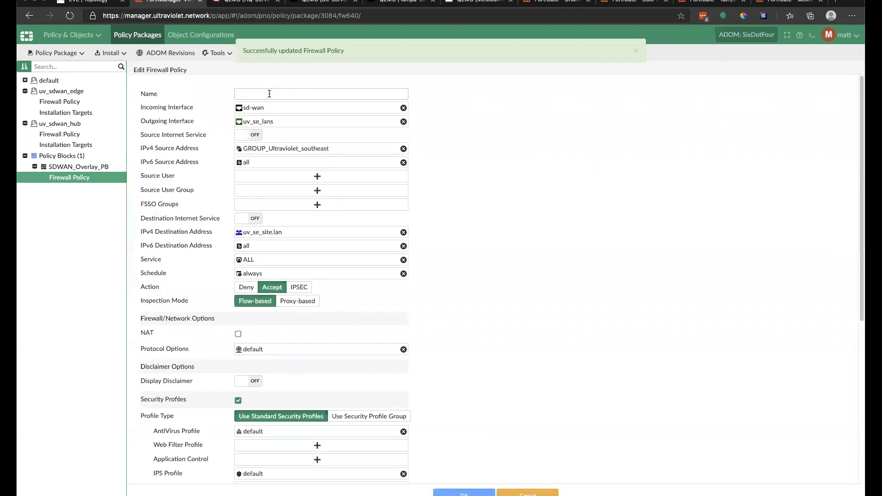
click(269, 93)
text(S)
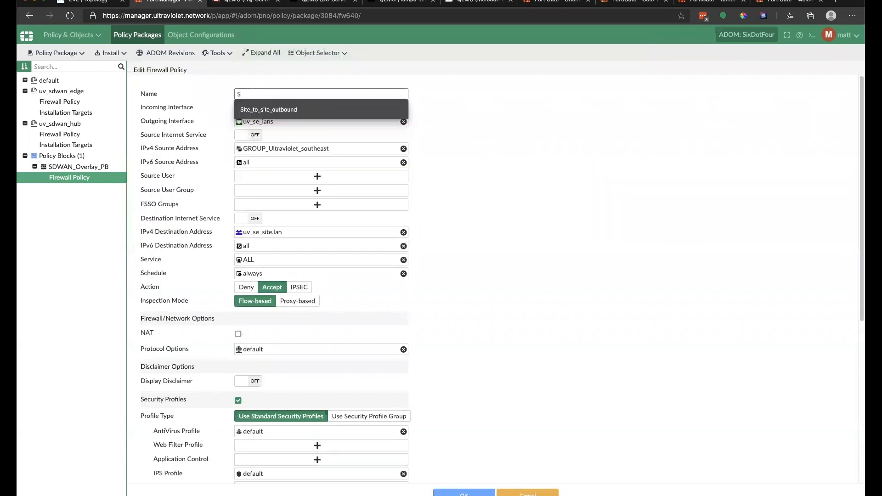
text(ite_to)
key(Down)
key(BackSpace)
key(Down)
key(Return)
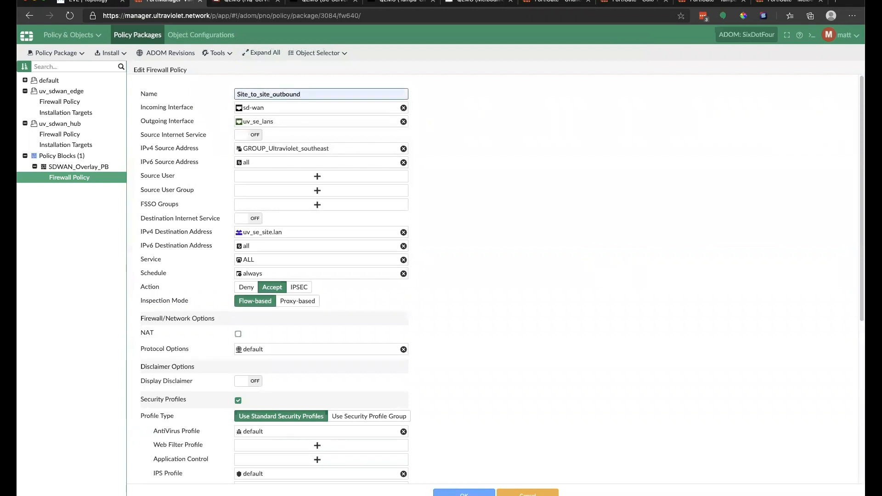
key(BackSpace)
key(BackSpace)
key(BackSpace)
key(BackSpace)
text(inb)
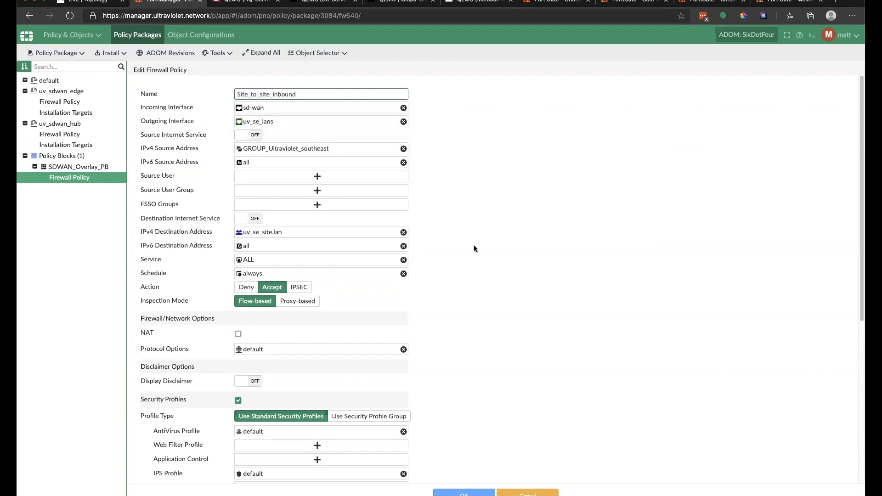
scroll(283, 306, down, 3)
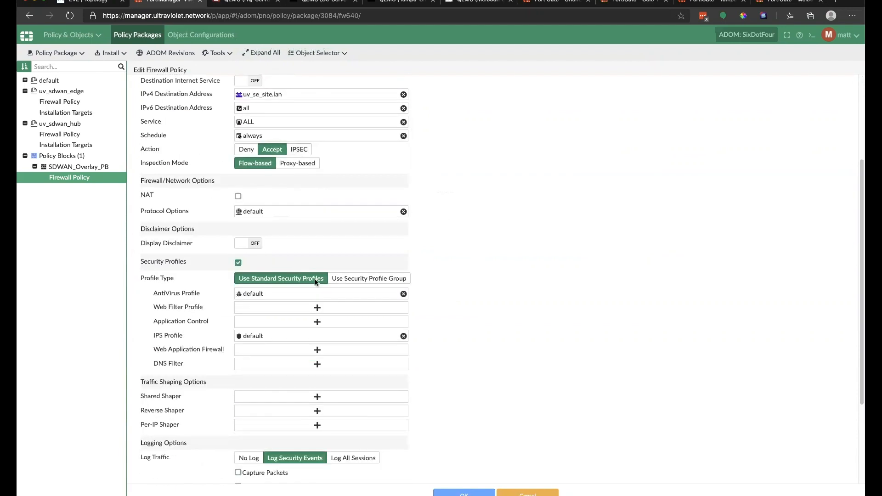
scroll(316, 272, up, 2)
scroll(263, 216, up, 2)
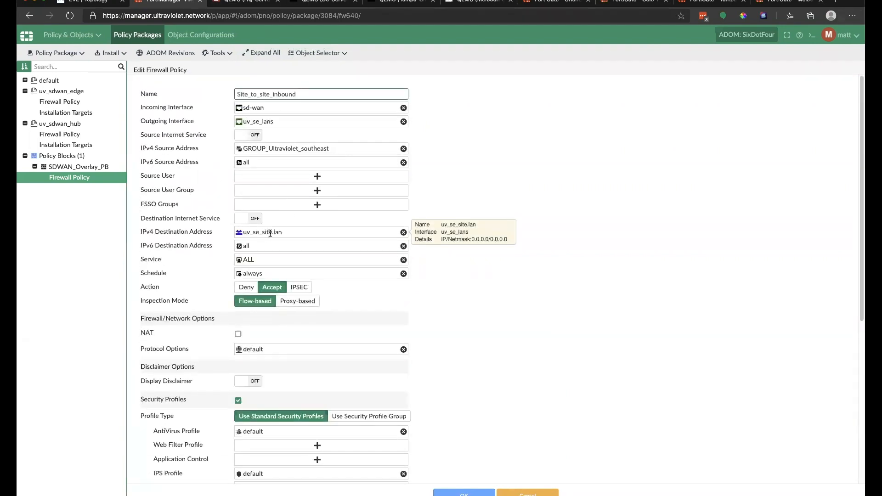
click(464, 494)
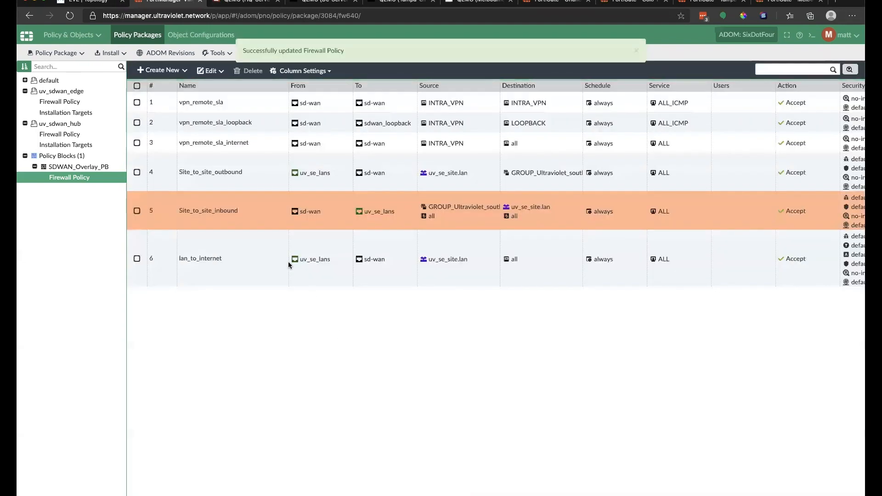
Step: Run the Install Wizard for uv_sdwan_edge onto the Melbourne, OrlandoHQ and Tampa FortiGates
click(111, 53)
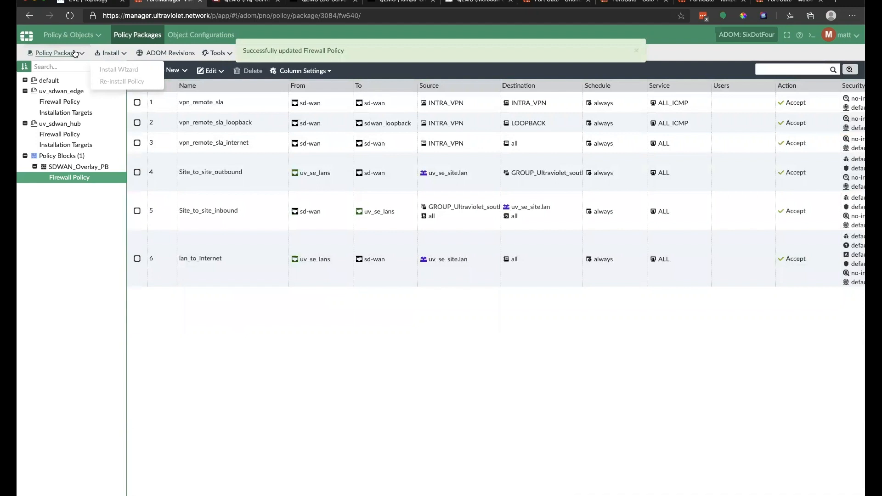
click(104, 54)
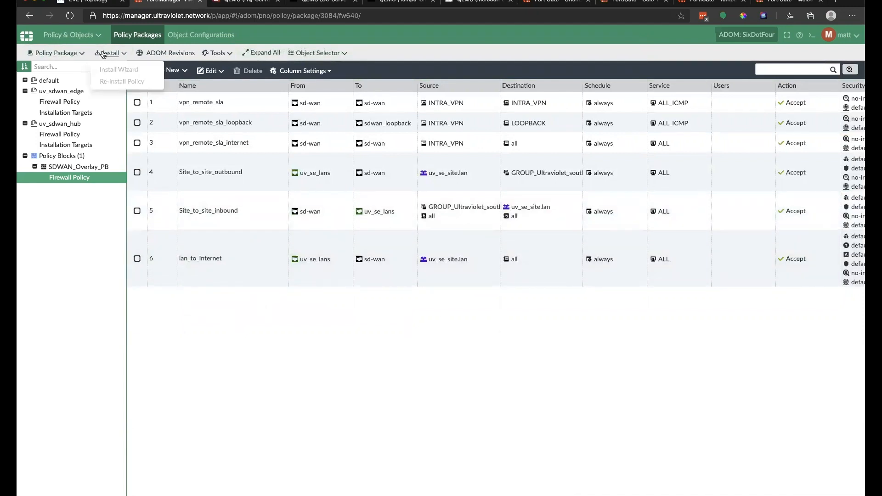
click(65, 124)
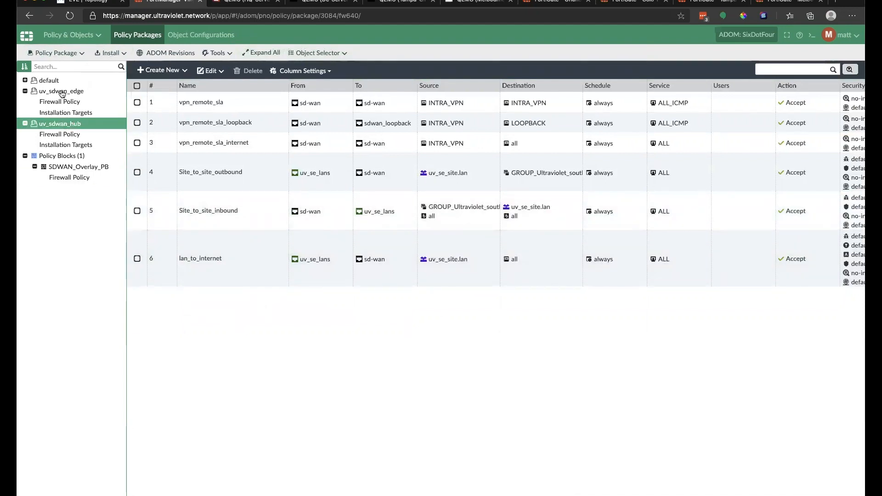
click(60, 91)
click(118, 69)
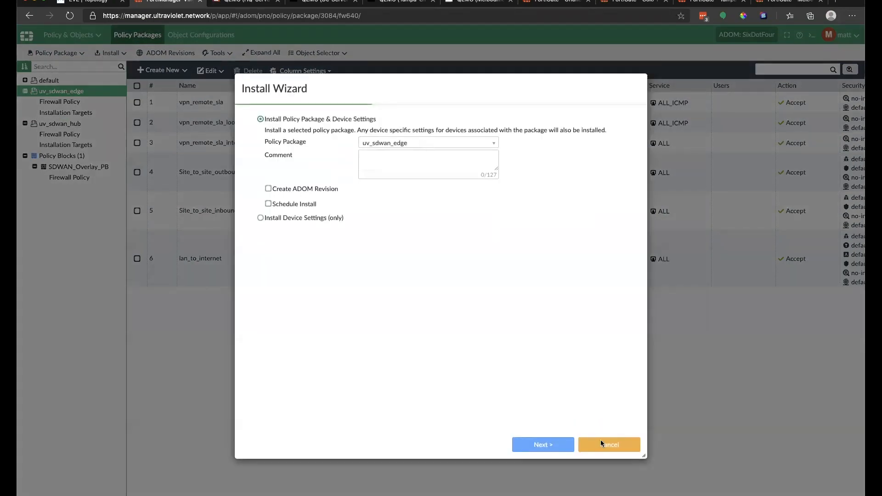
click(542, 444)
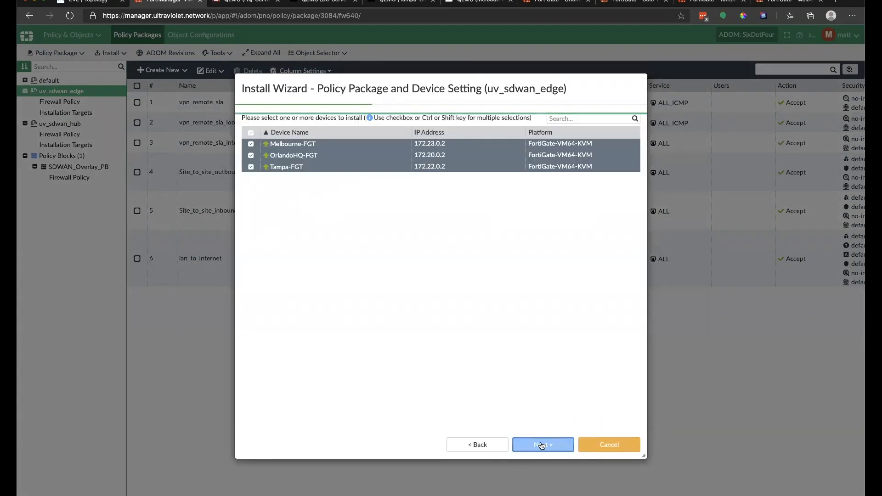
click(544, 445)
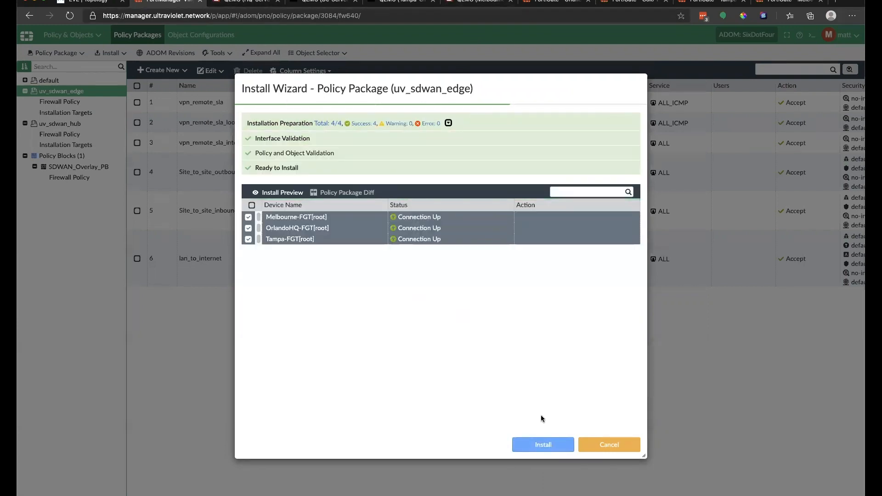
click(542, 444)
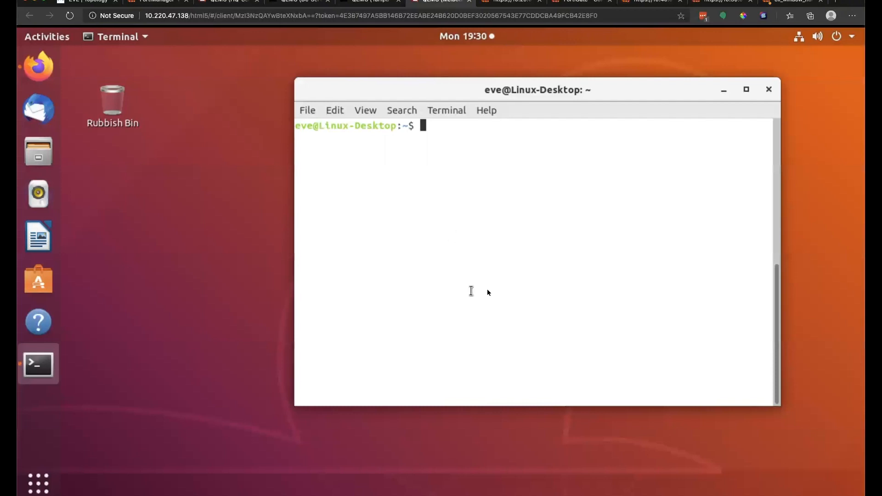
Step: Rerun the ping to 10.120.0.2 and stop it to see 0% packet loss
key(Up)
key(Up)
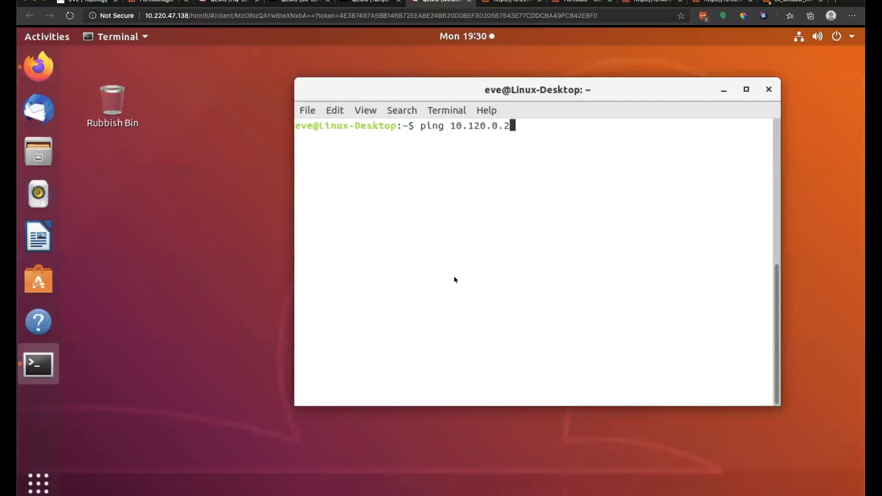
key(Return)
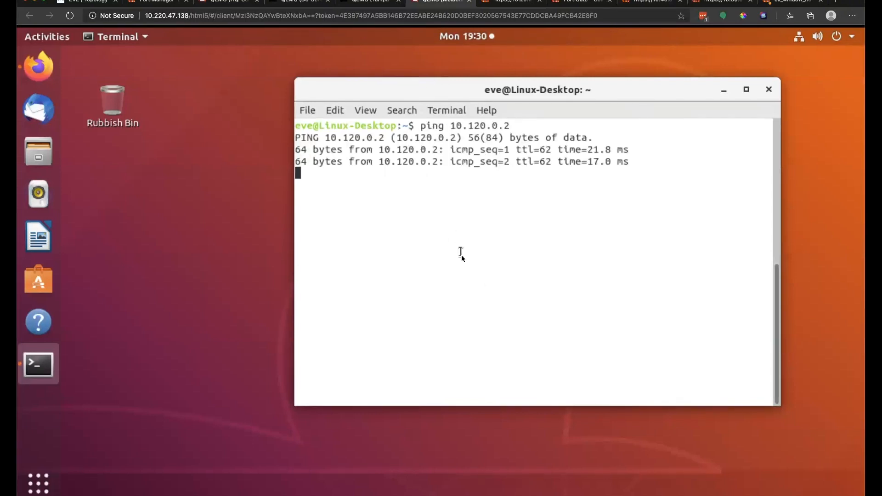
key(ctrl+c)
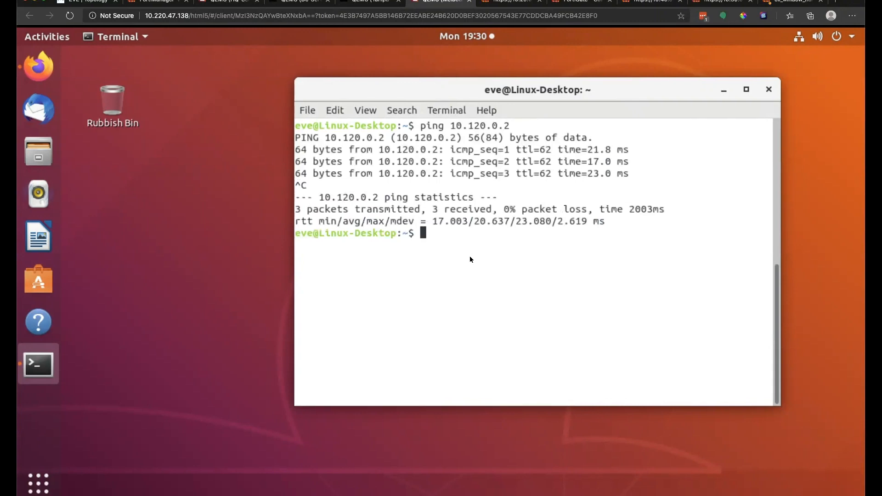
Step: Run ip addr to list the client's interfaces, highlighting the ens3 hardware address
text(ip addr)
key(Return)
key(Return)
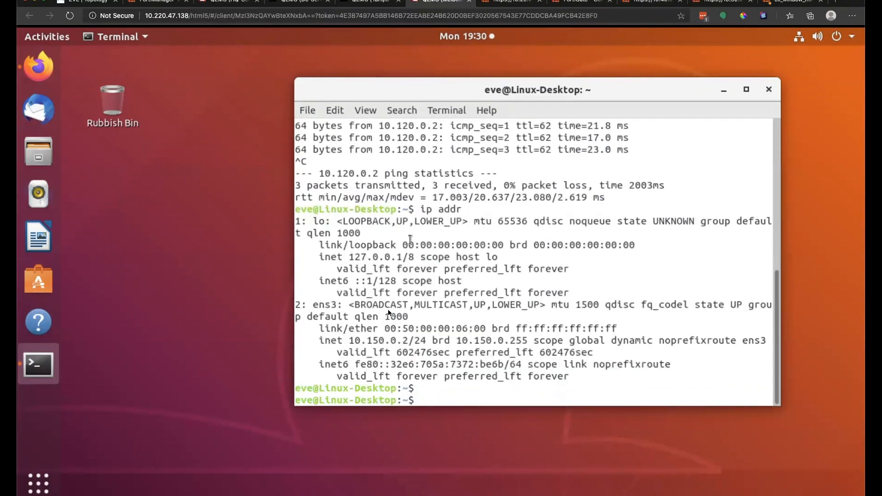
drag(347, 339, 389, 328)
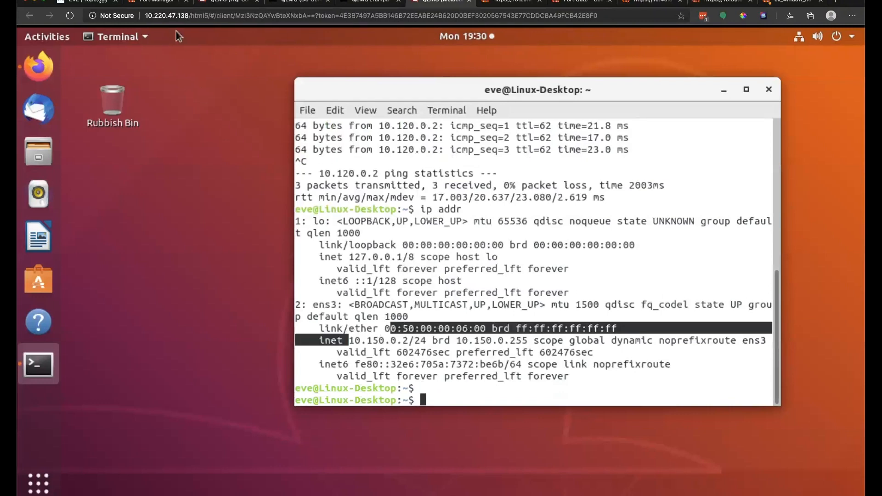
click(108, 3)
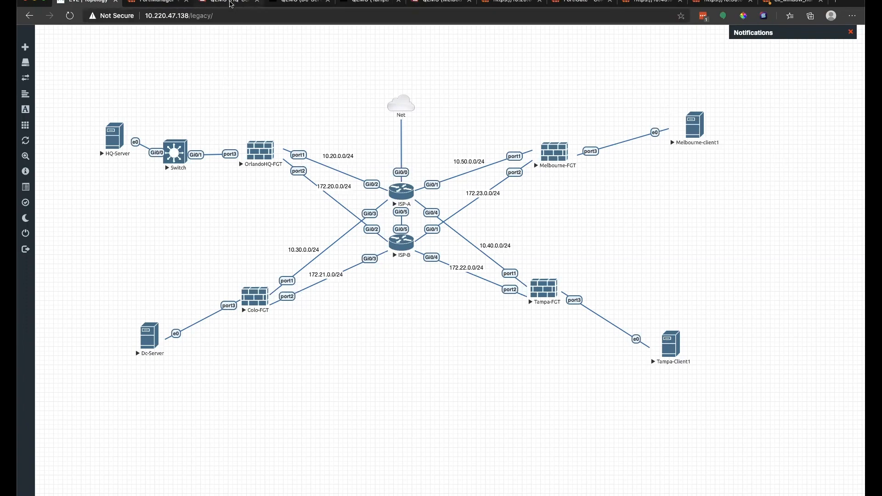
Step: Try sudo apt install httpd on the HQ server, entering the sudo password
click(231, 2)
text(apd insta)
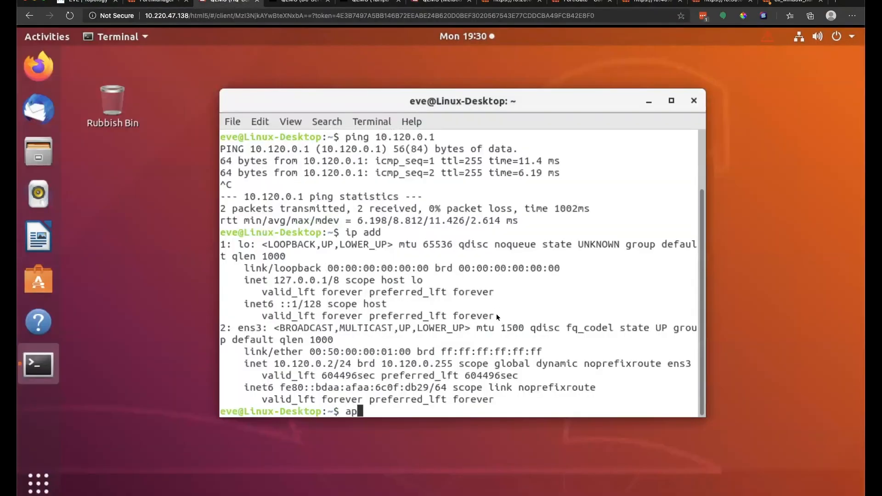
key(BackSpace)
key(BackSpace)
key(BackSpace)
key(BackSpace)
key(BackSpace)
key(BackSpace)
key(BackSpace)
key(BackSpace)
key(BackSpace)
text(sudo apt install a)
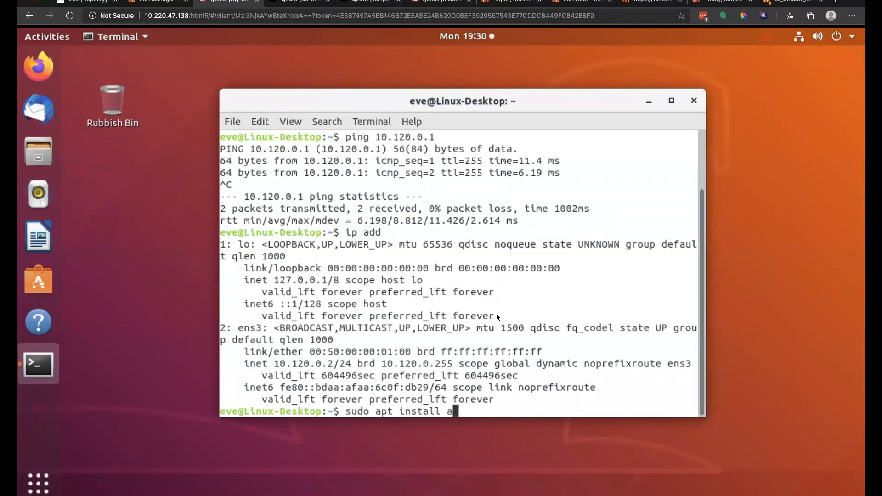
key(BackSpace)
text(httpd)
key(Return)
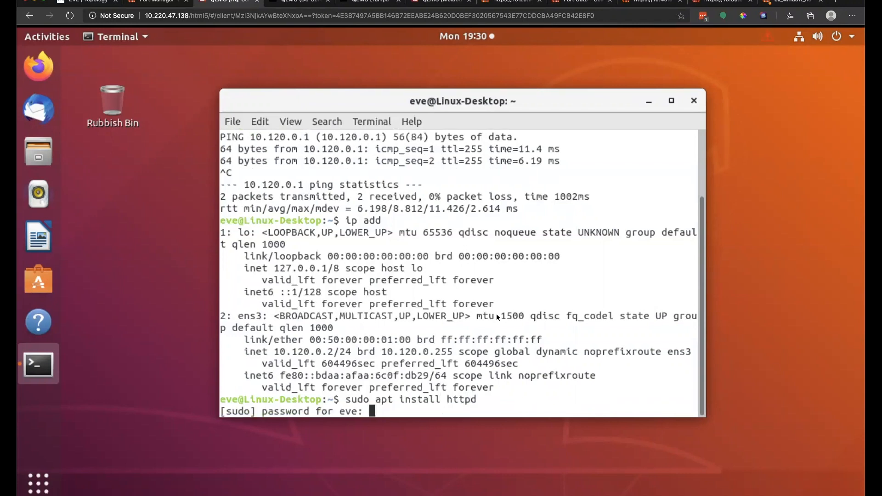
key(Return)
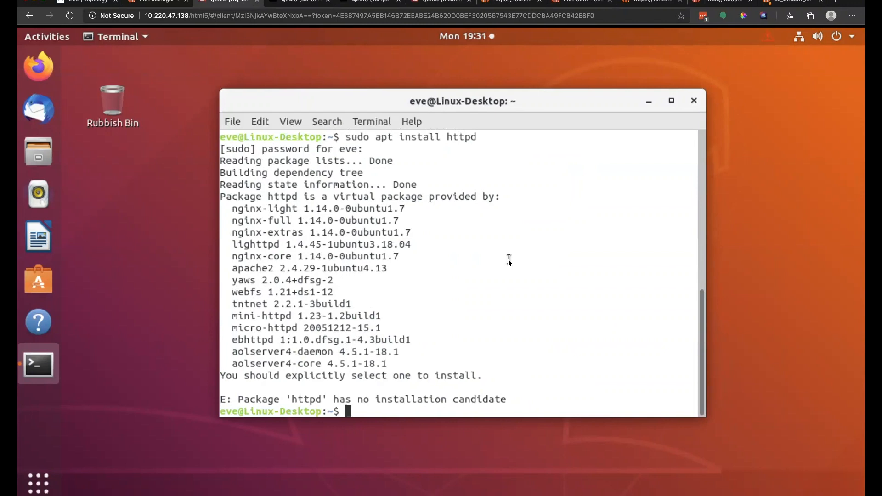
Step: Run sudo apt install apache2 instead and confirm with y
key(Up)
key(BackSpace)
key(BackSpace)
key(BackSpace)
key(BackSpace)
key(BackSpace)
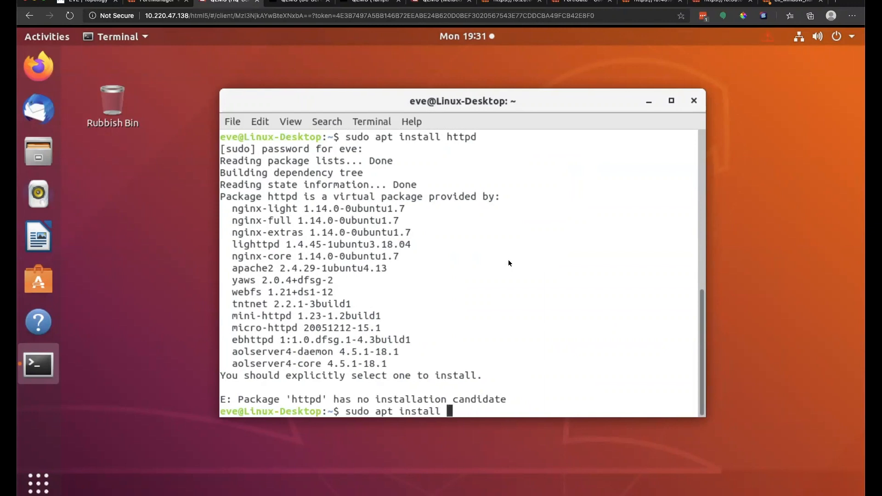
text(apache2)
key(Return)
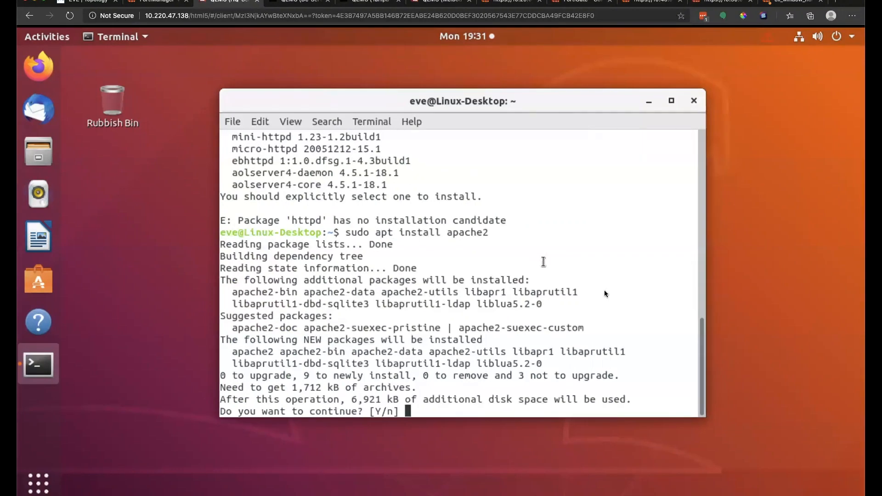
text(y)
key(Return)
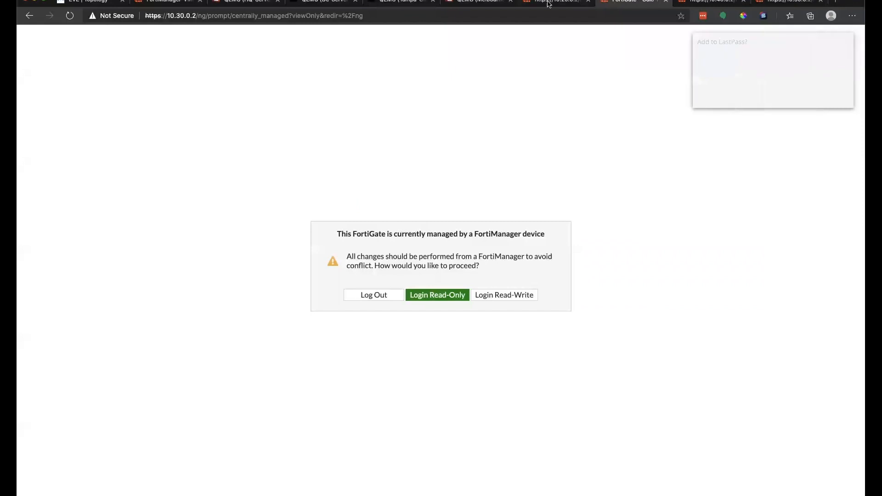
Step: Start installing uv_sdwan_hub on Colo-FGT and check the progress alongside the apache2 install
click(548, 4)
click(465, 3)
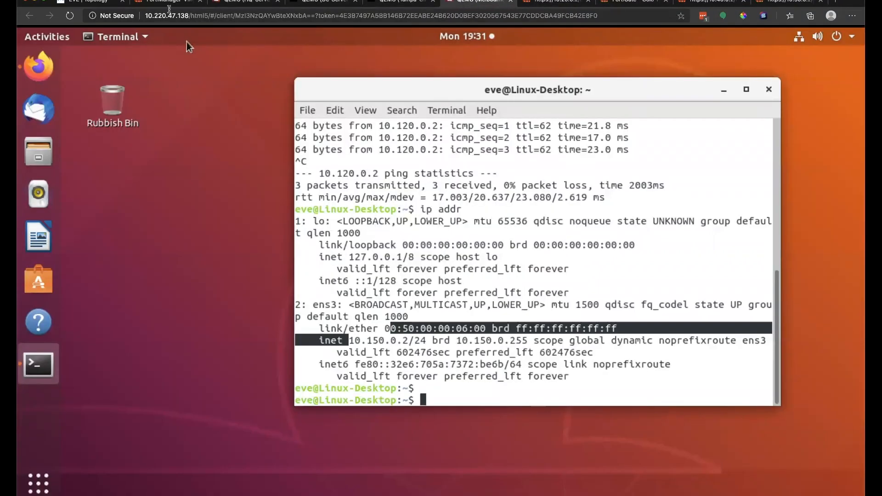
click(170, 3)
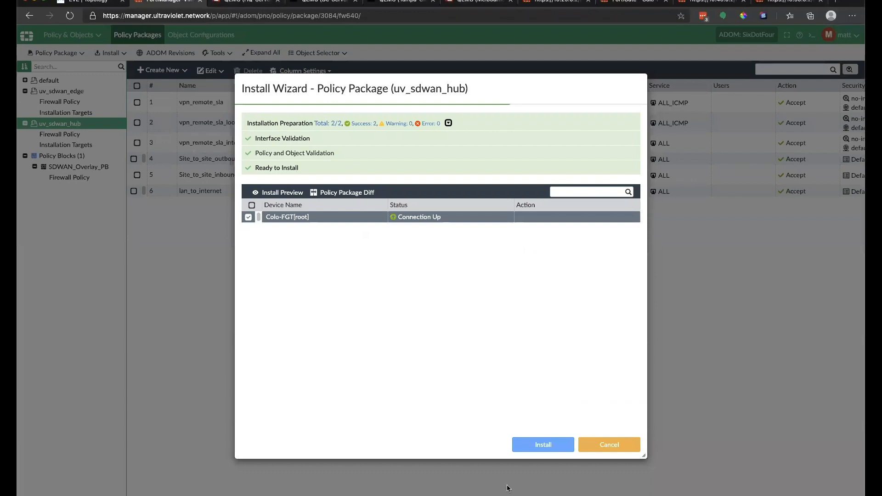
click(556, 442)
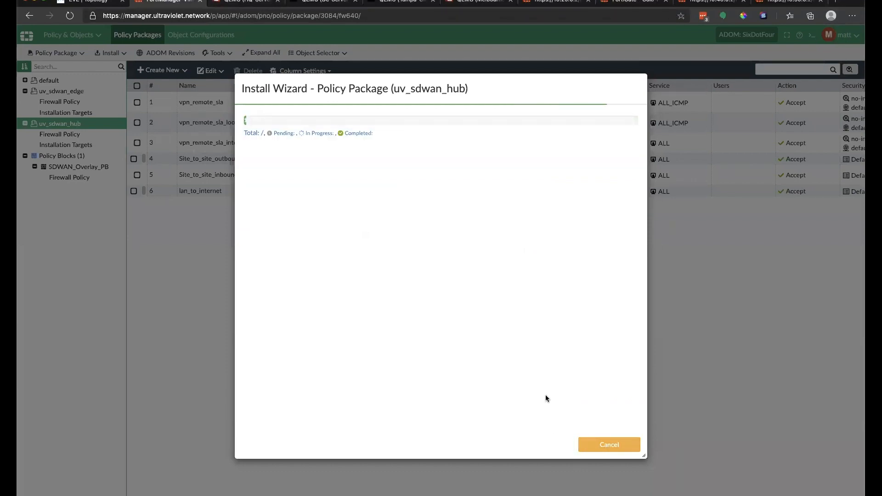
click(248, 3)
click(166, 3)
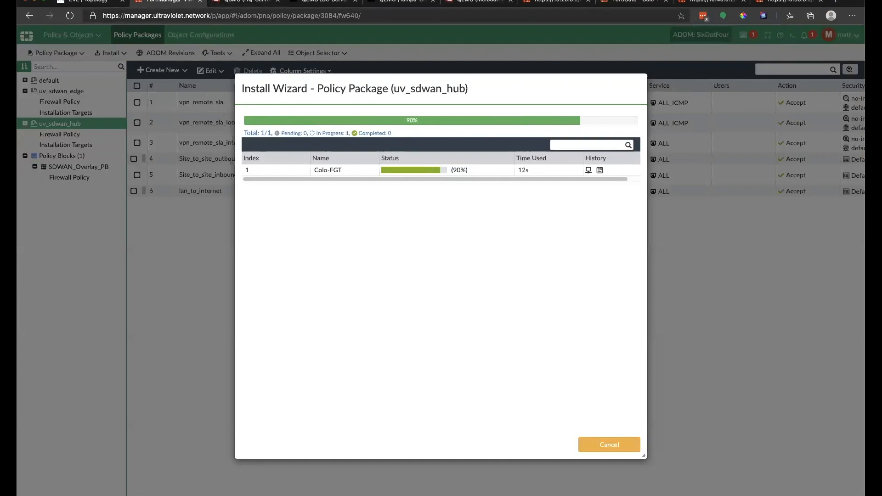
click(253, 4)
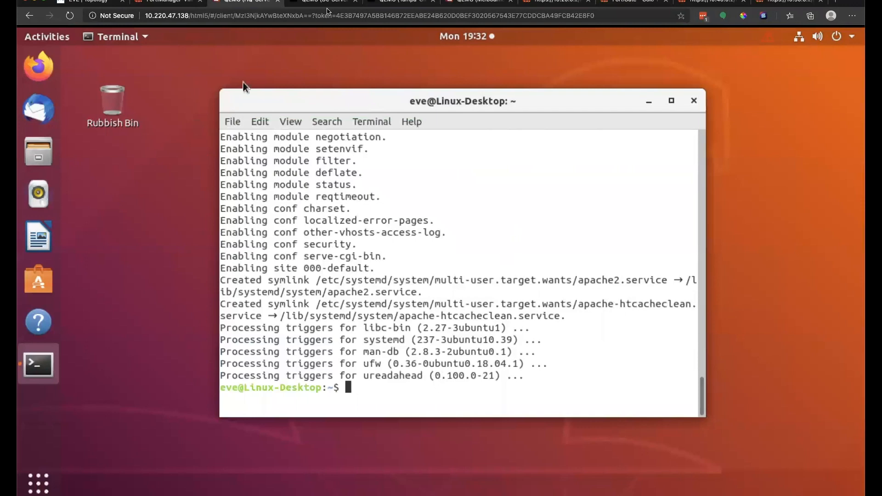
Step: Load 10.120.0.2 in a new Firefox tab on the client and dismiss the DNS privacy notice
click(490, 3)
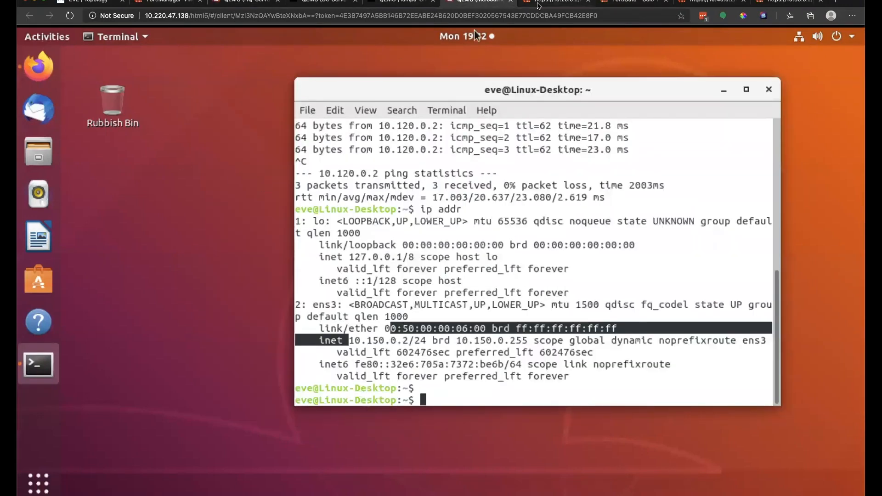
click(20, 63)
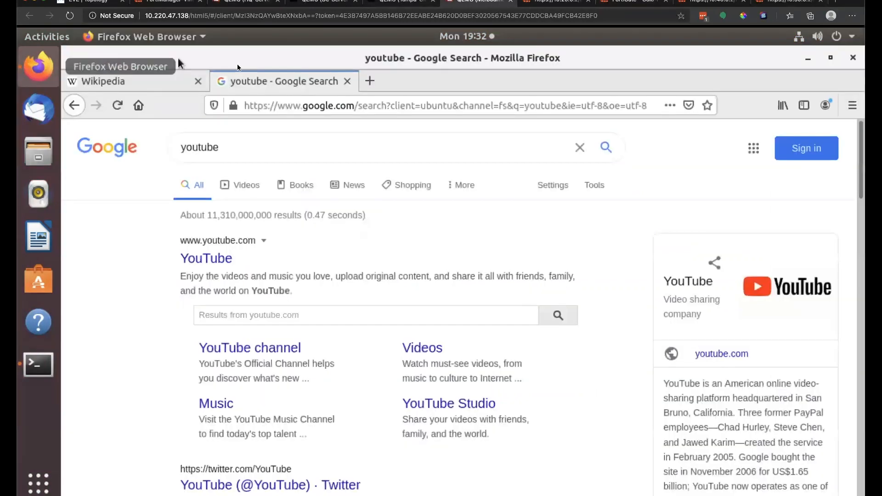
click(374, 103)
click(369, 81)
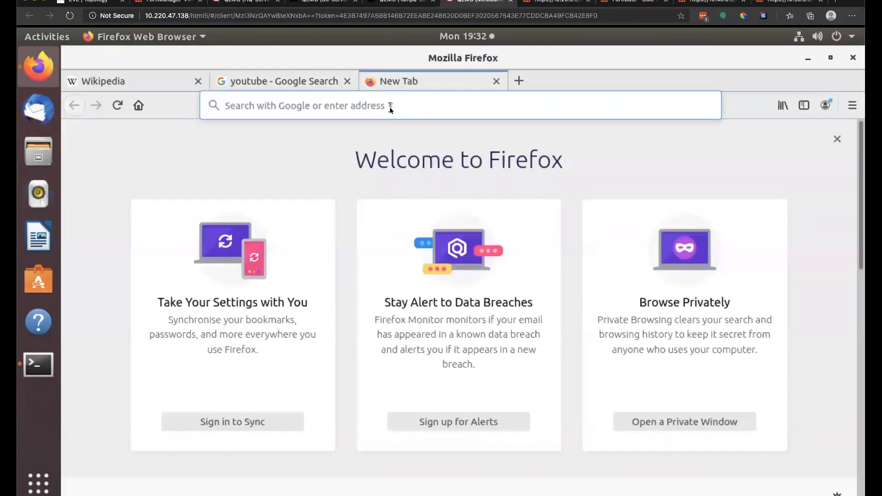
click(390, 109)
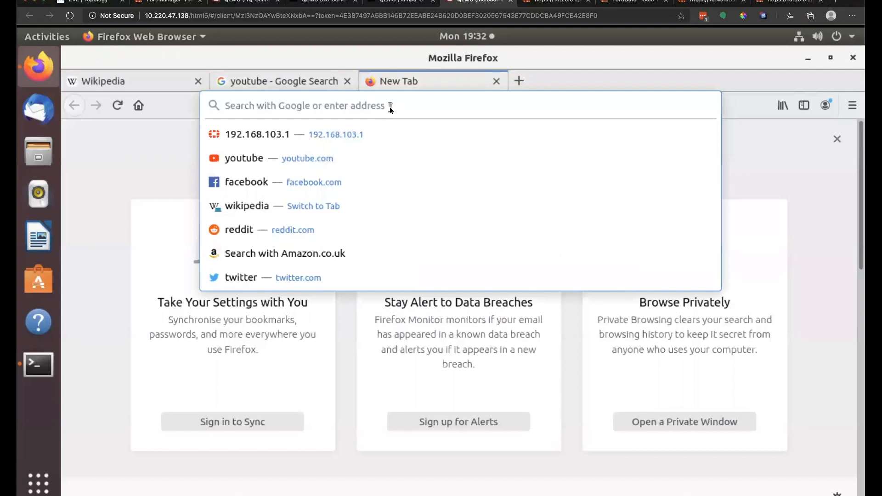
text(10.)
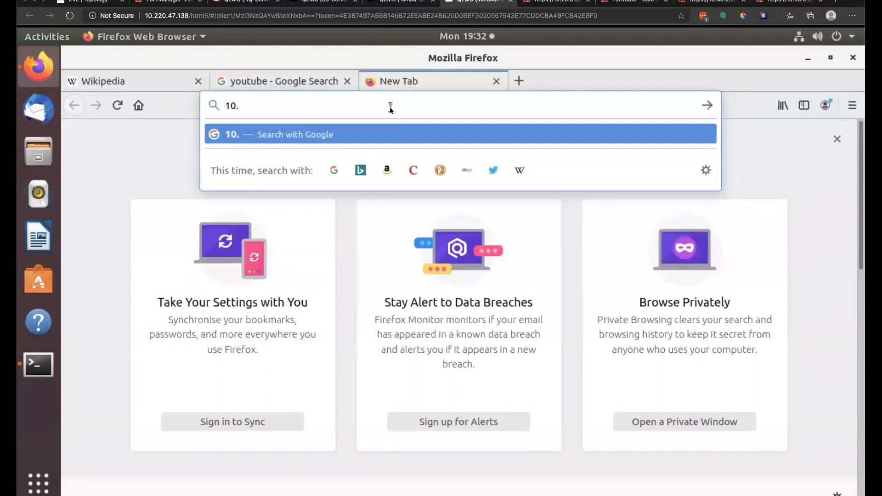
text(120.0.2)
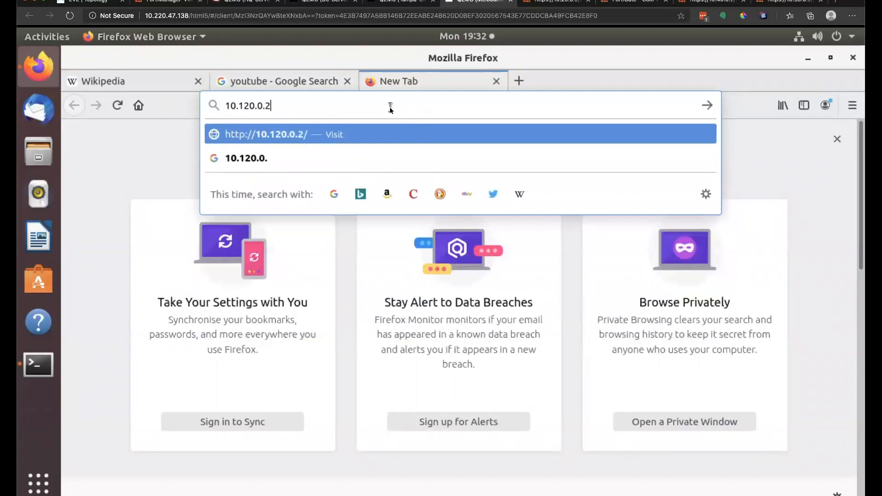
key(Return)
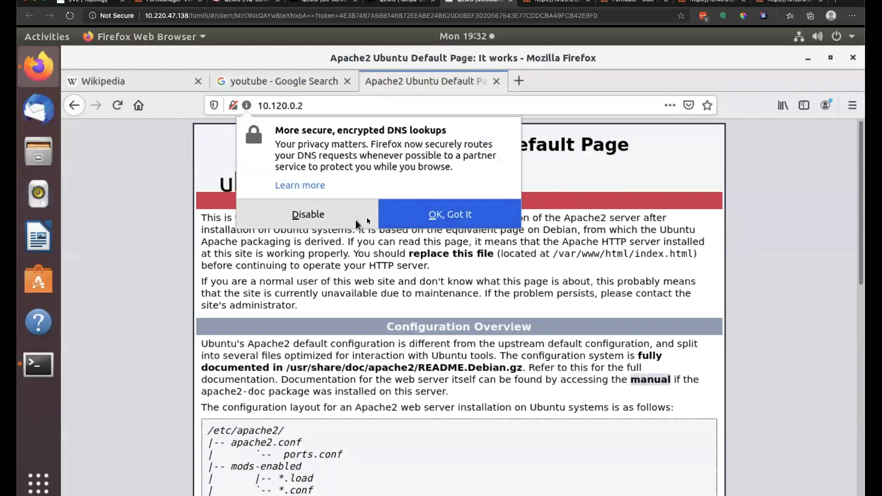
click(425, 220)
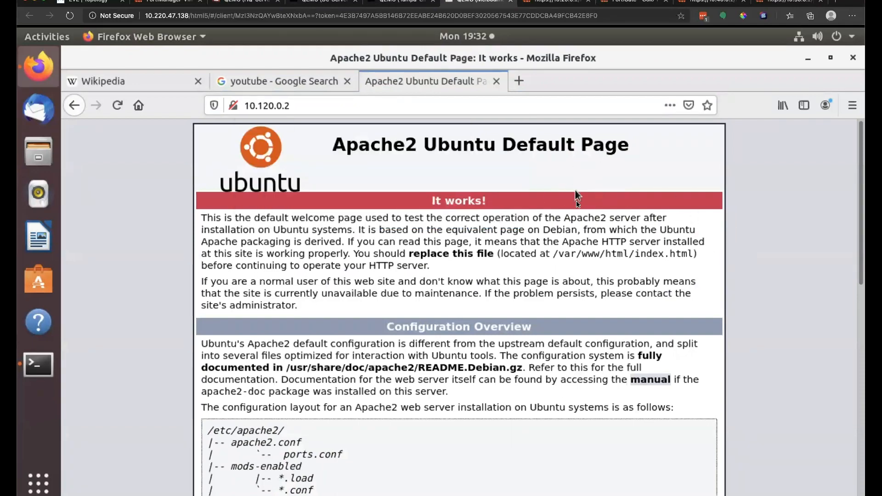
scroll(577, 202, down, 5)
scroll(580, 211, down, 7)
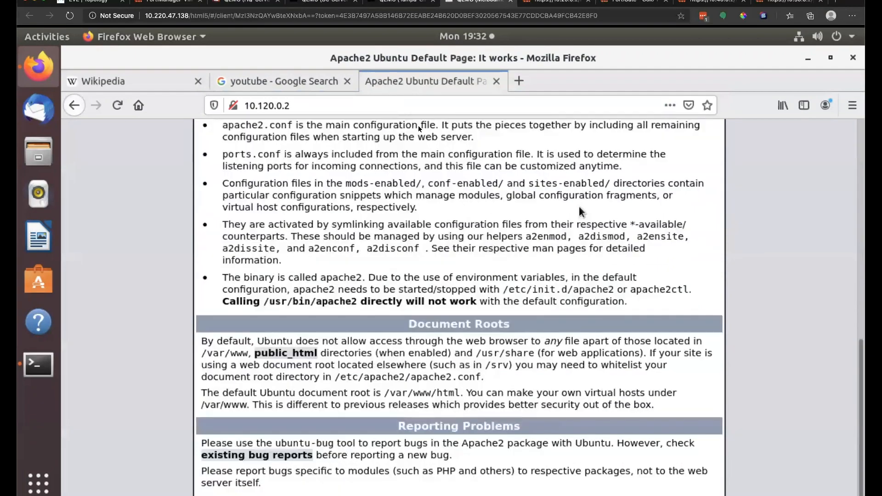
click(92, 2)
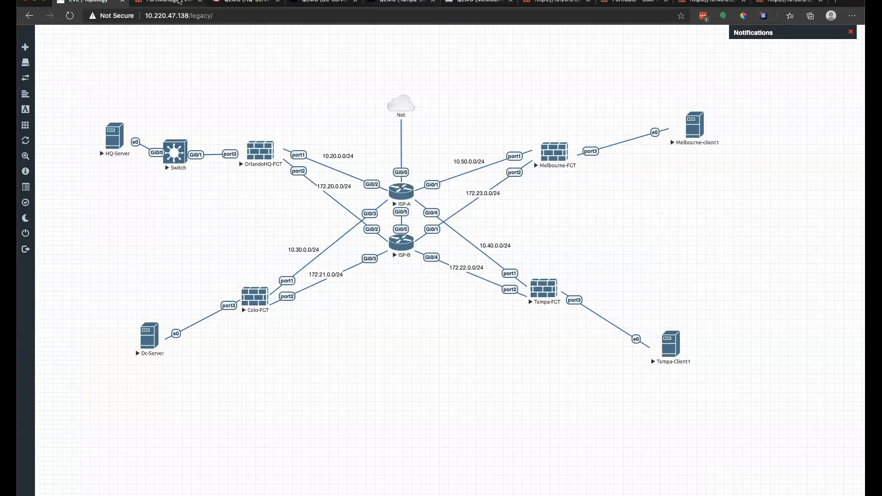
Step: Sign in to the 10.50.0.2 FortiGate as admin with the account password
click(694, 4)
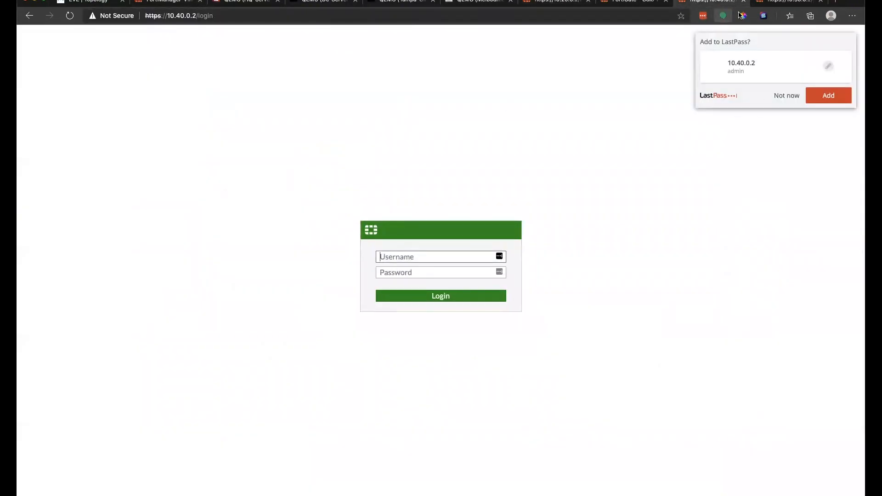
click(786, 3)
text(admin)
key(Tab)
text(fortine)
key(Return)
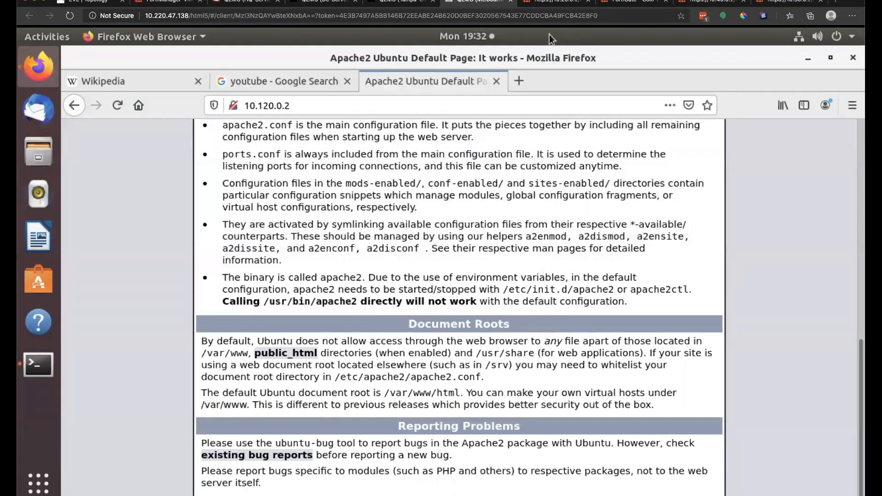
Step: Enter Melbourne-FGT read-only and expand the Network dashboard's IPsec widget Custom tunnel group
click(780, 2)
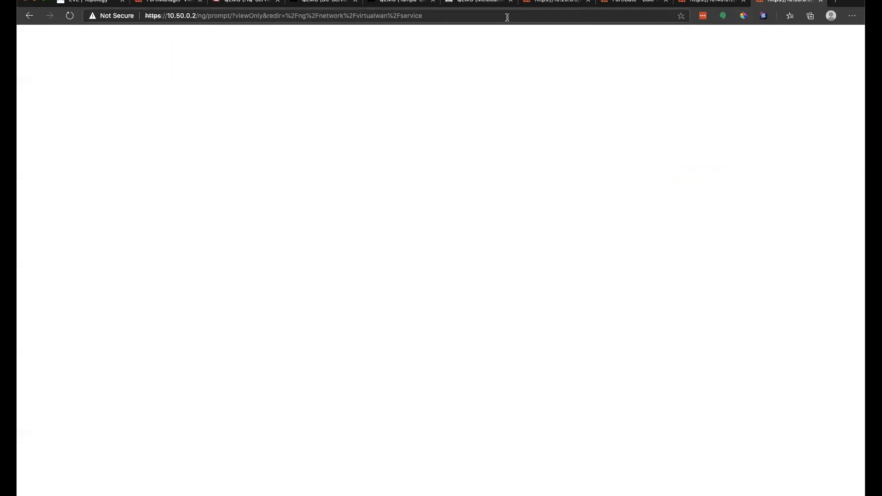
click(453, 295)
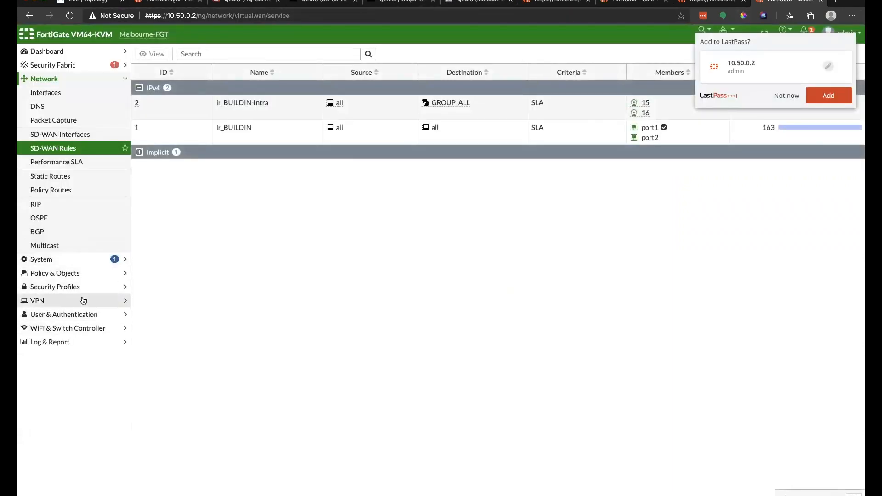
click(46, 52)
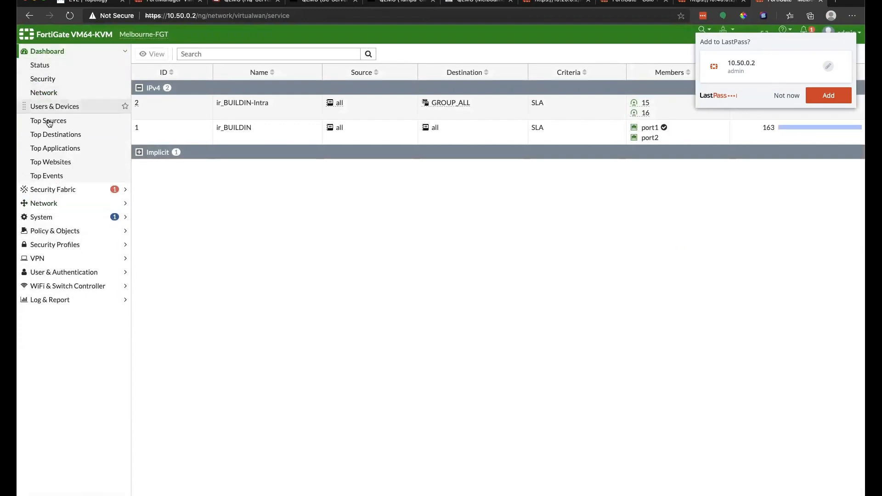
click(56, 93)
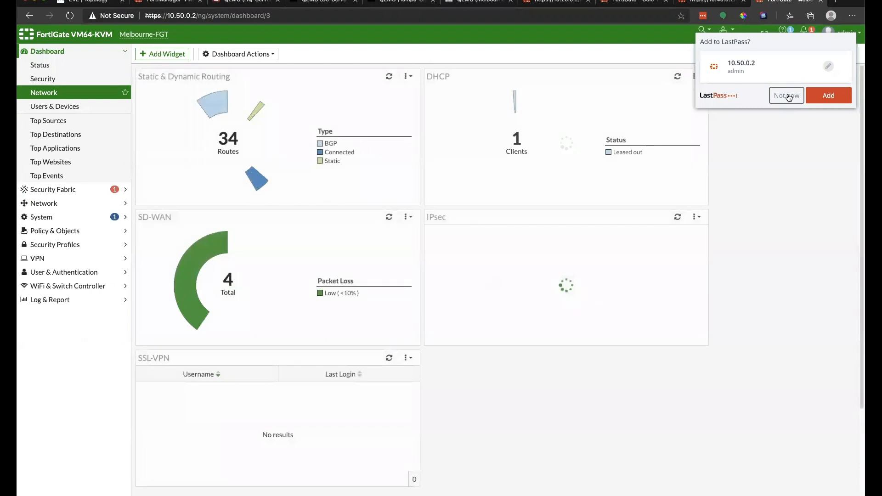
click(785, 94)
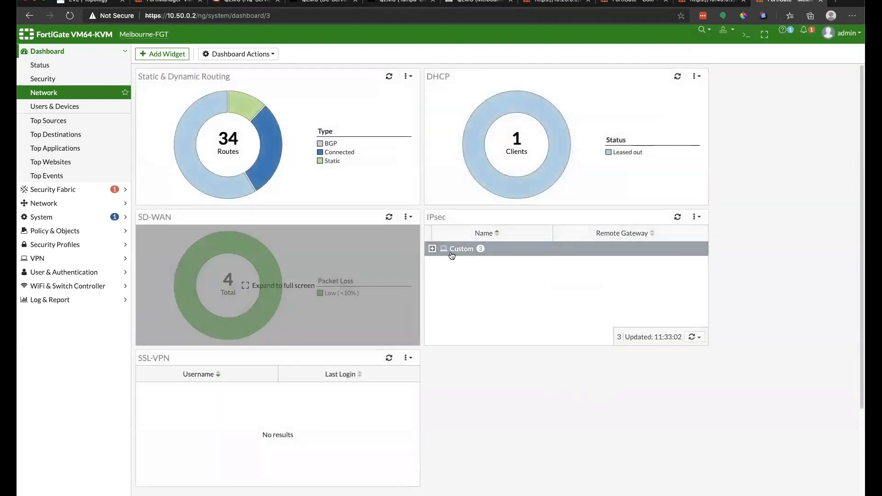
click(435, 250)
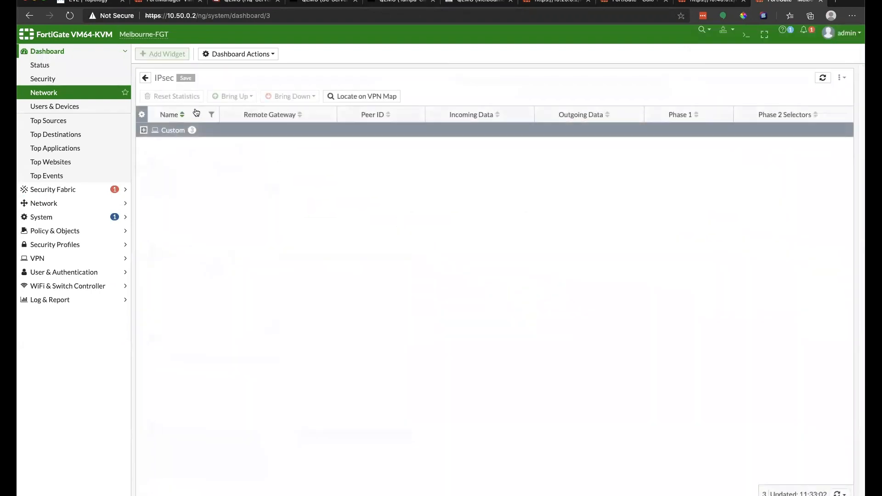
double_click(145, 132)
click(144, 130)
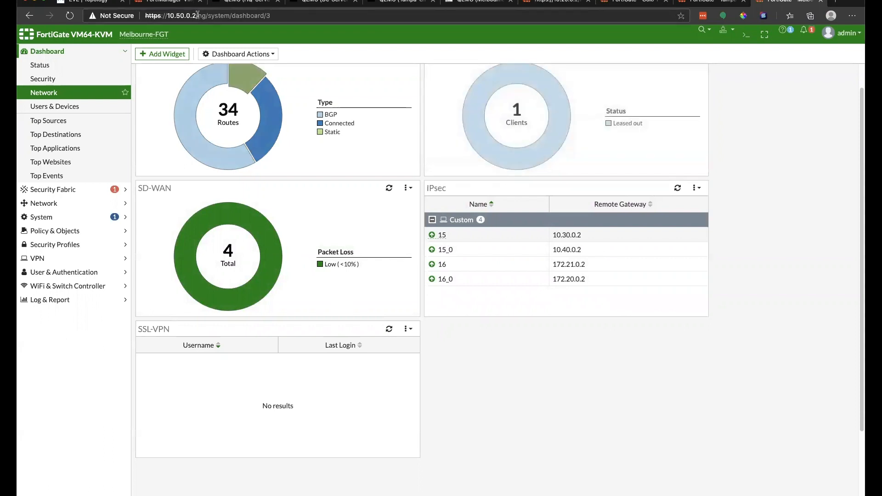
click(84, 5)
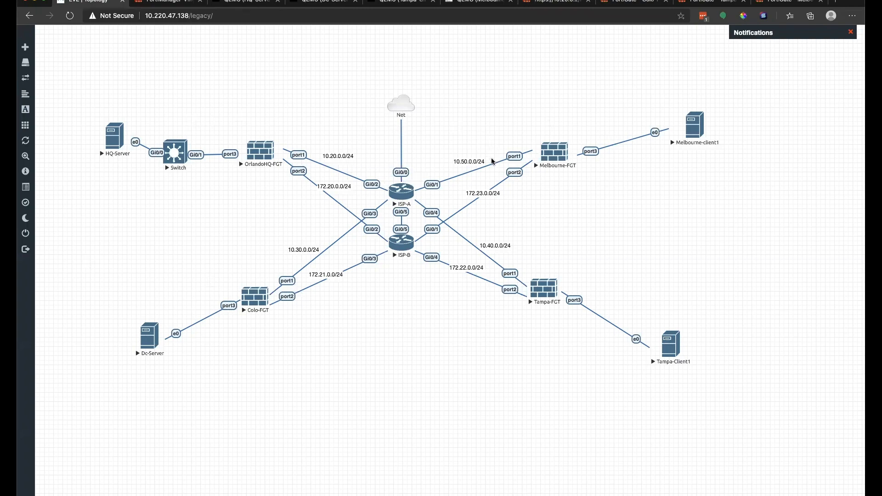
Step: Rerun the ping to 10.140.0.2 on the Melbourne client, confirm it now gets replies, and return to FortiManager
click(486, 1)
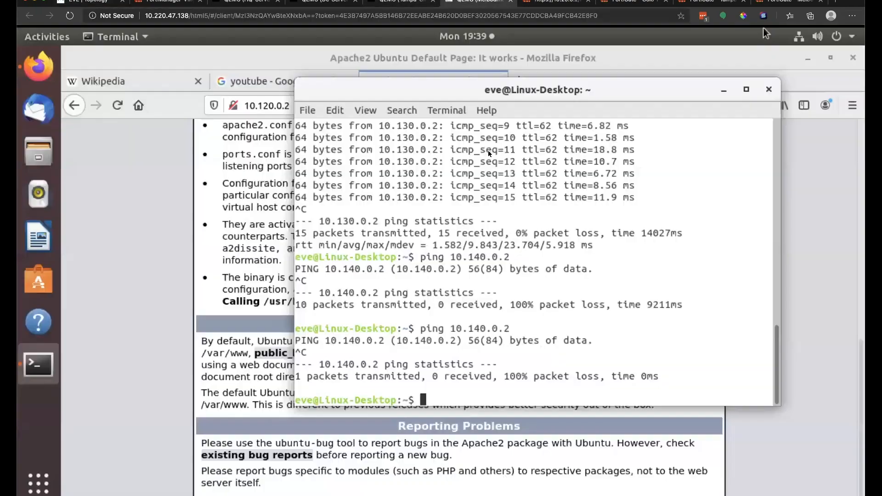
key(Up)
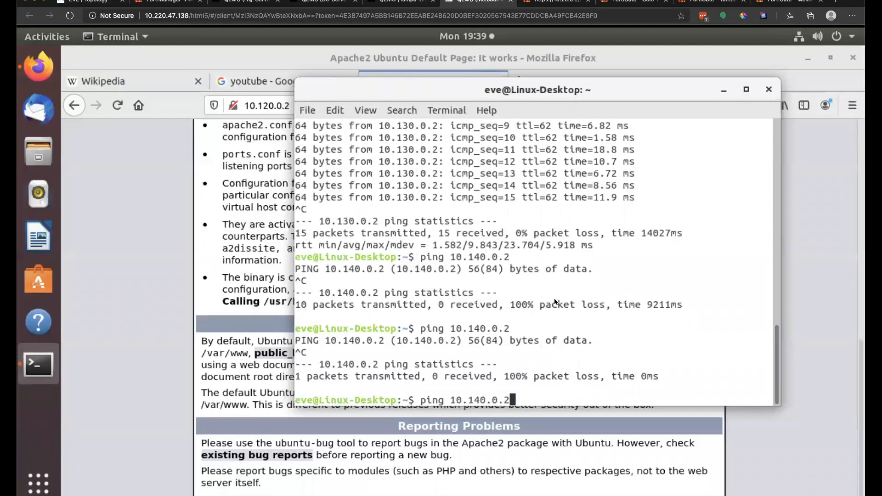
key(Return)
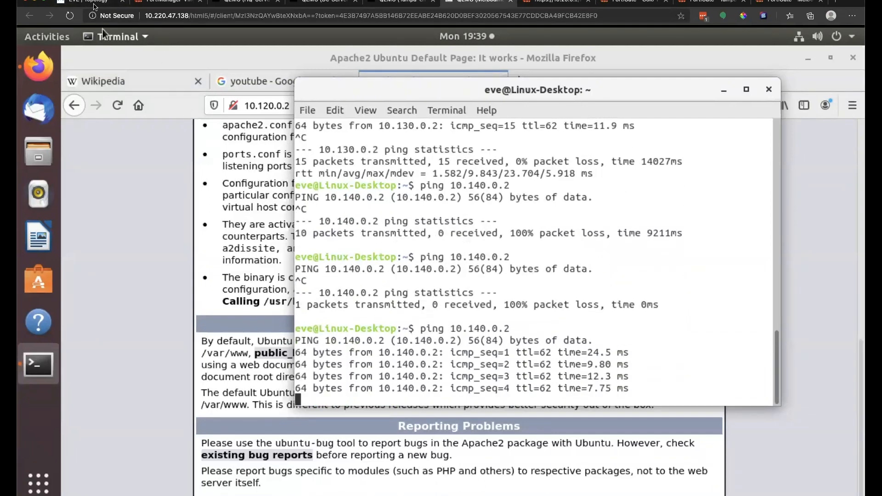
click(170, 1)
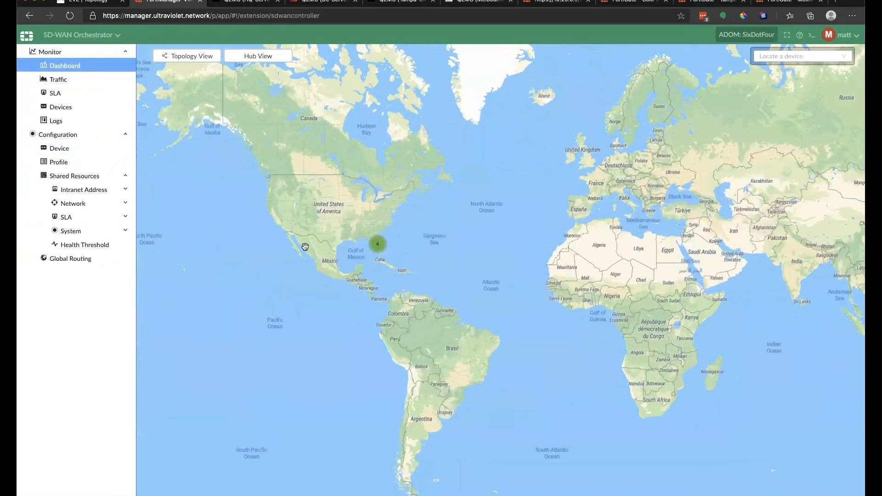
Step: Leave the Florida map view for the Device Manager list of managed FortiGates
scroll(398, 232, up, 4)
scroll(413, 226, up, 2)
mouse_move(304, 421)
mouse_down()
mouse_move(405, 344)
mouse_move(431, 256)
mouse_up()
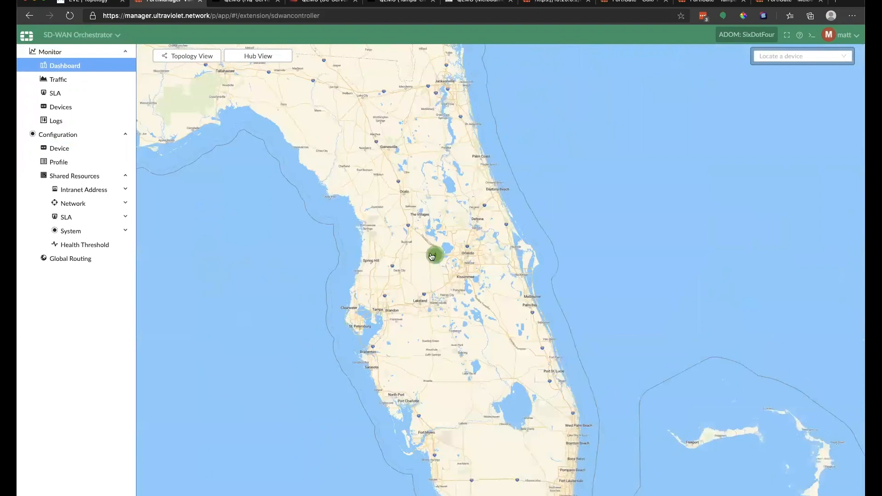
click(80, 35)
click(69, 69)
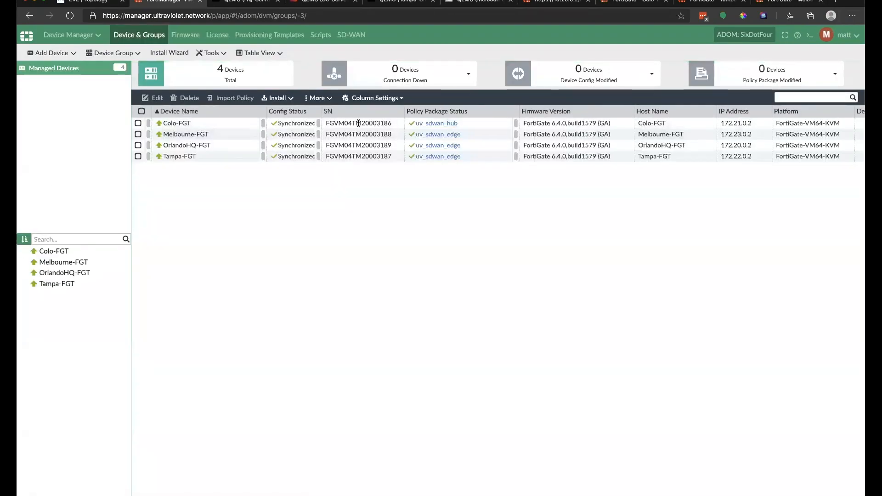
double_click(241, 123)
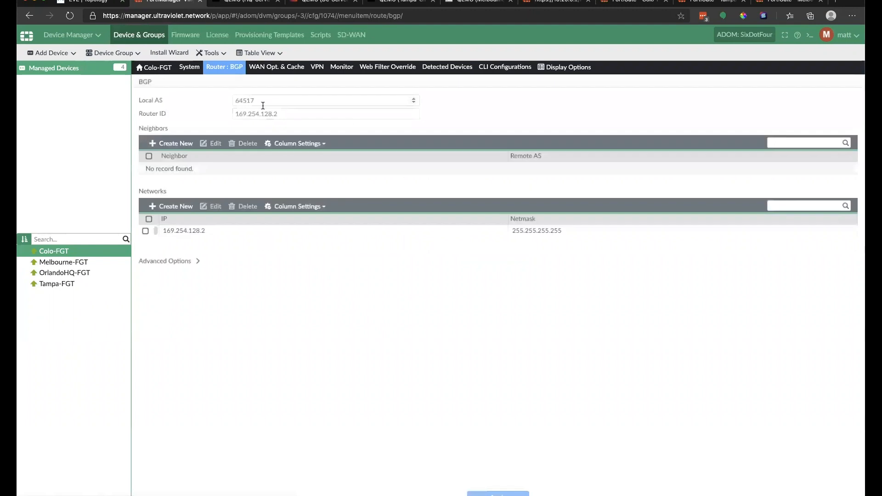
click(80, 73)
Step: Set Colo-FGT's location to the Tierpoint Datacenter
right_click(222, 117)
click(269, 188)
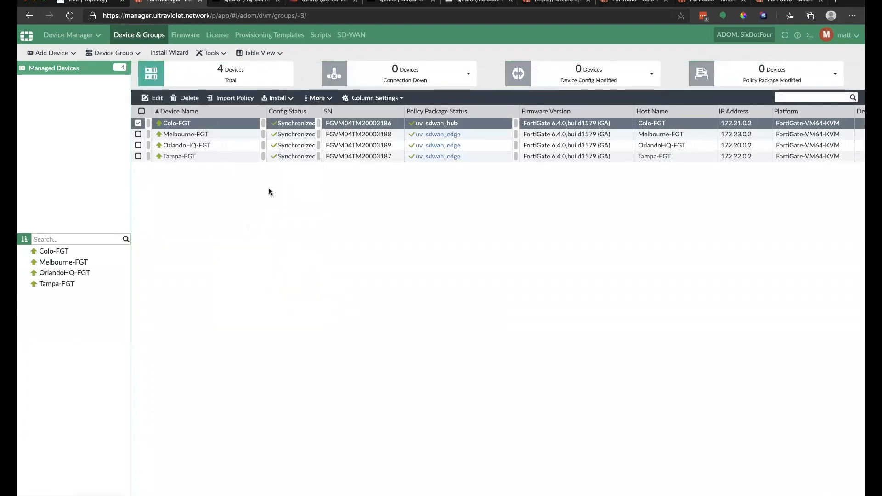
click(704, 91)
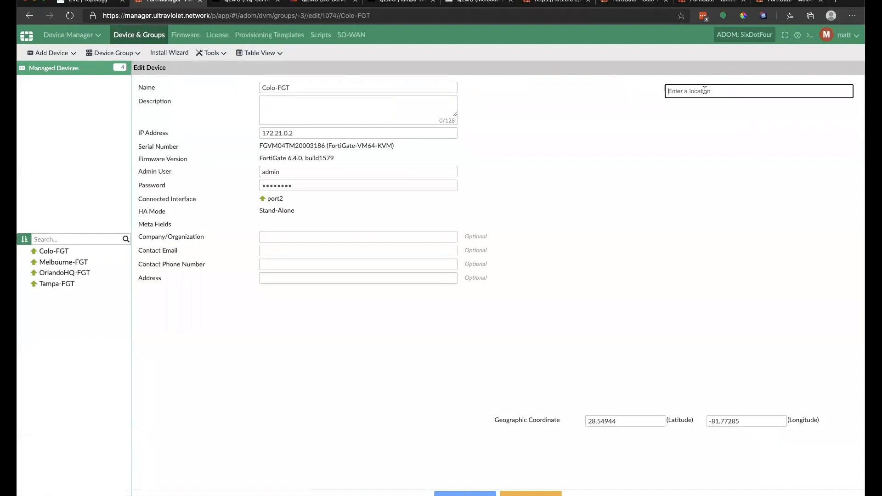
text(Tier)
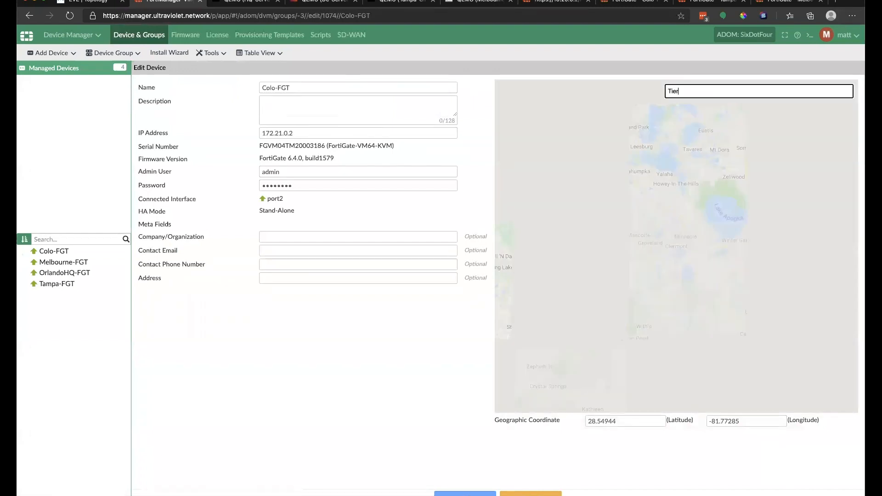
text(point)
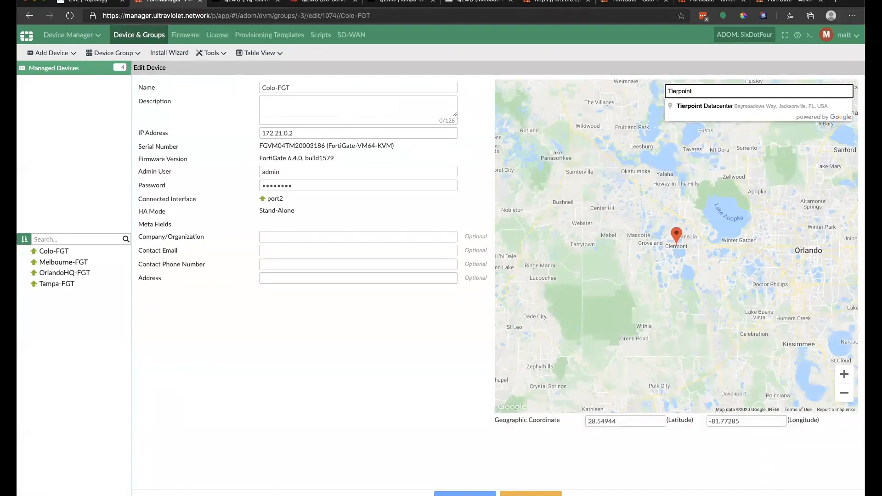
key(Down)
key(Return)
click(465, 493)
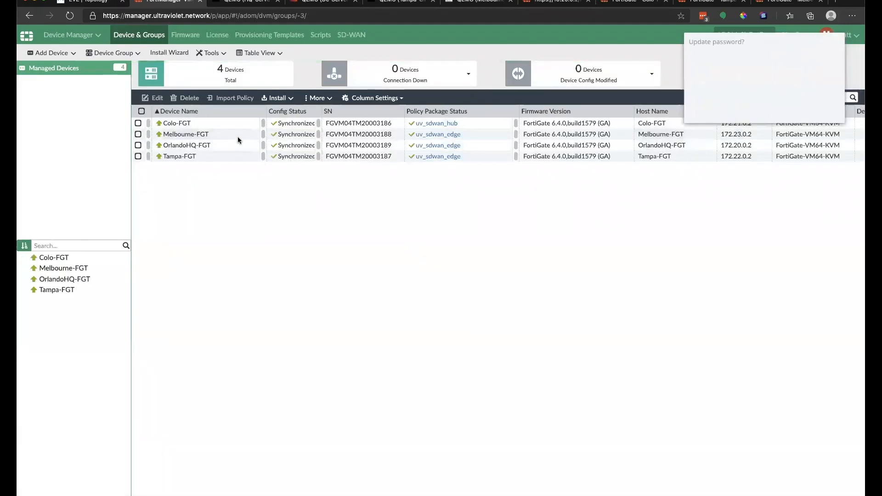
Step: Set Melbourne-FGT's location to Melbourne, FL
double_click(234, 133)
click(794, 115)
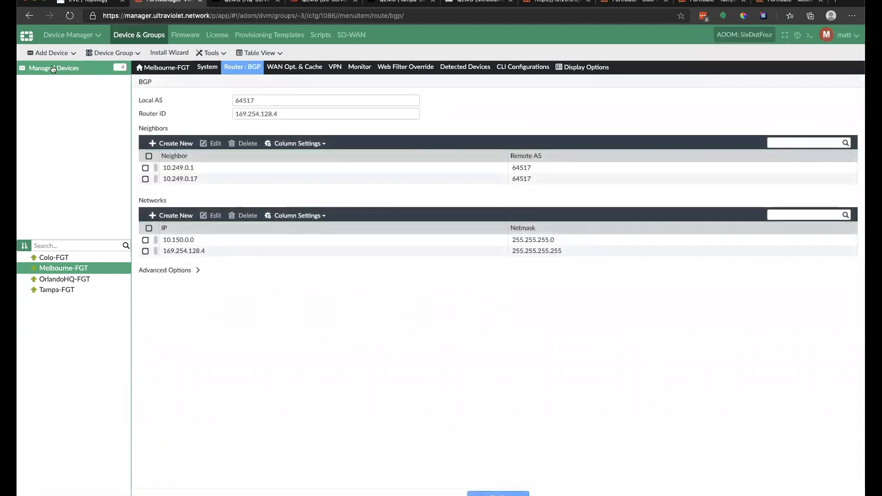
click(51, 68)
right_click(236, 136)
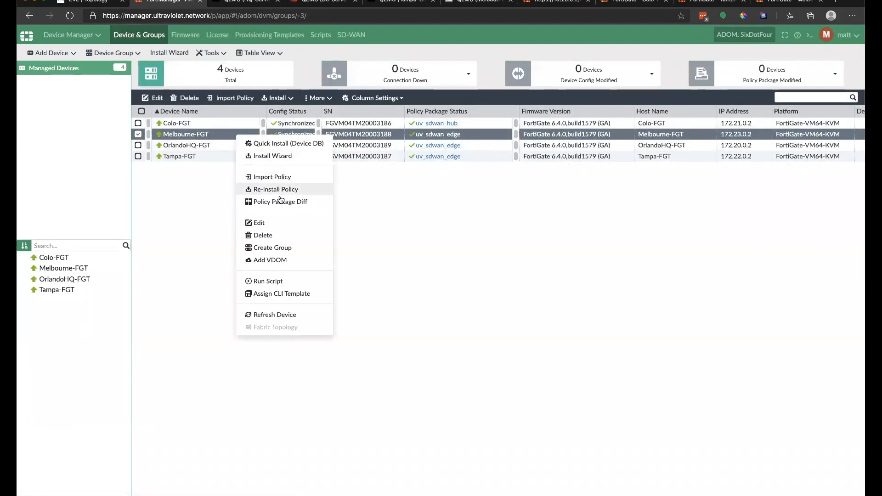
click(257, 222)
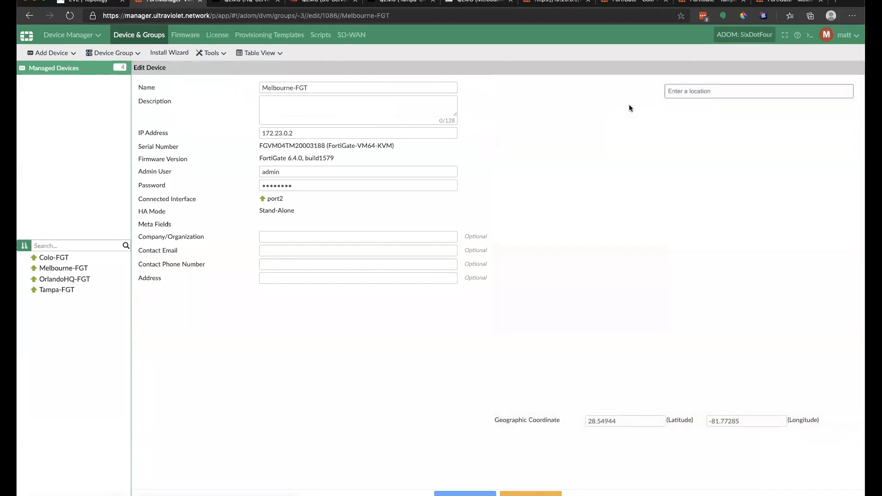
click(728, 91)
text(Melbourne, Fl)
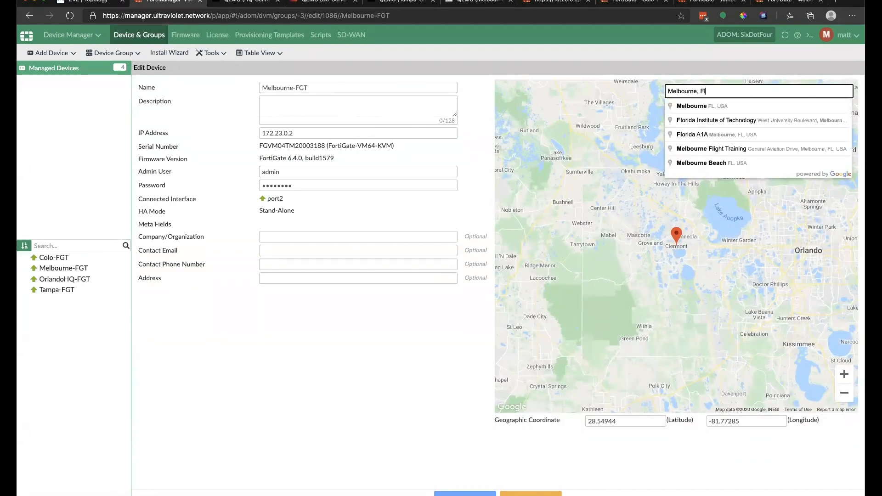
key(Down)
key(Return)
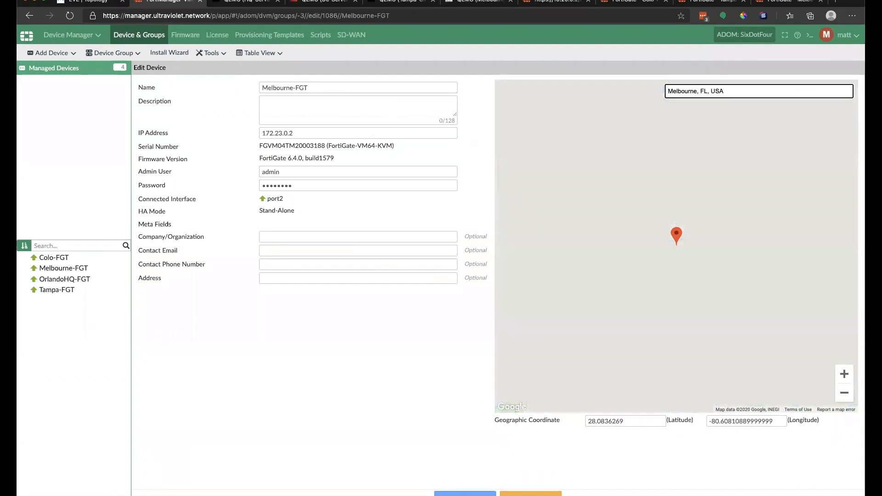
click(477, 495)
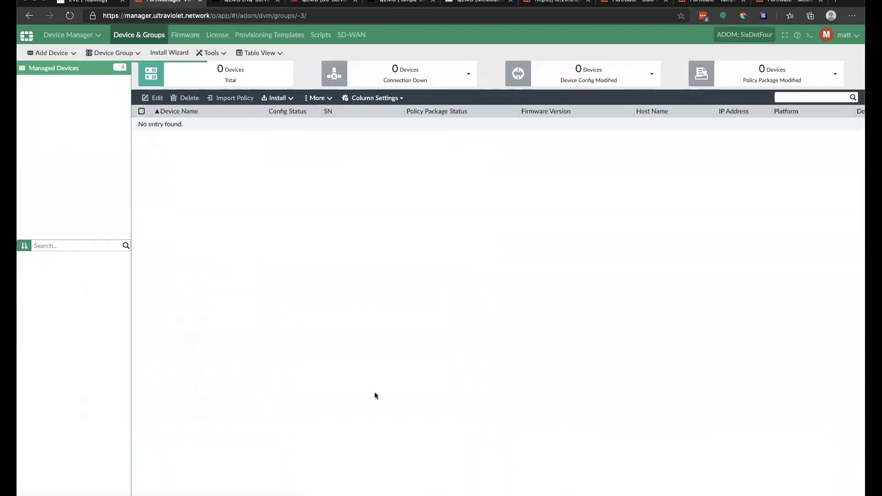
Step: Place OrlandoHQ-FGT at 300 South Orange Avenue in downtown Orlando
right_click(232, 146)
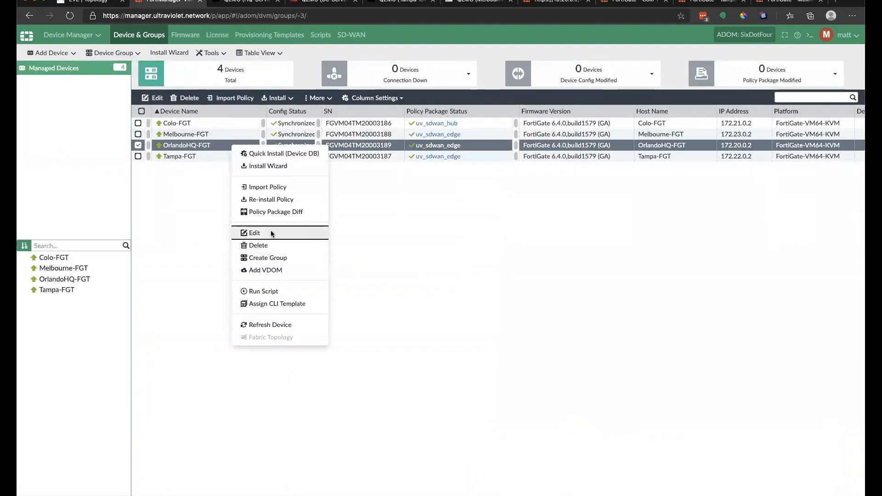
click(272, 232)
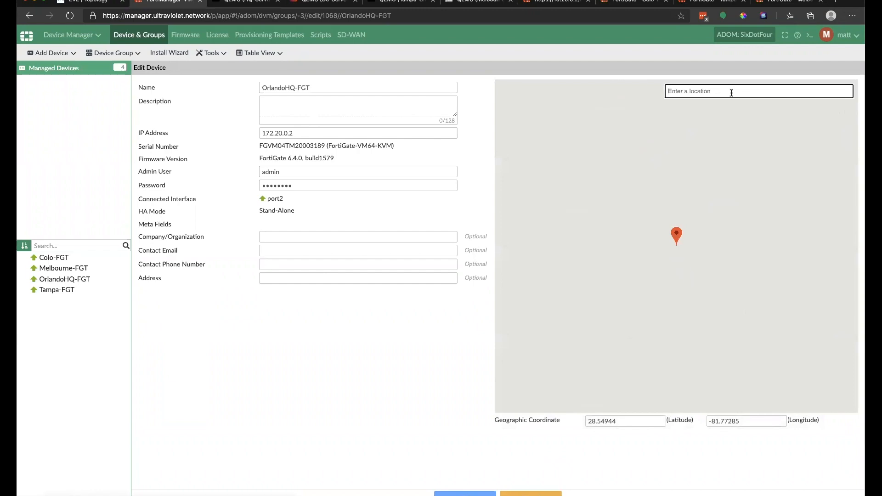
text(Orlando)
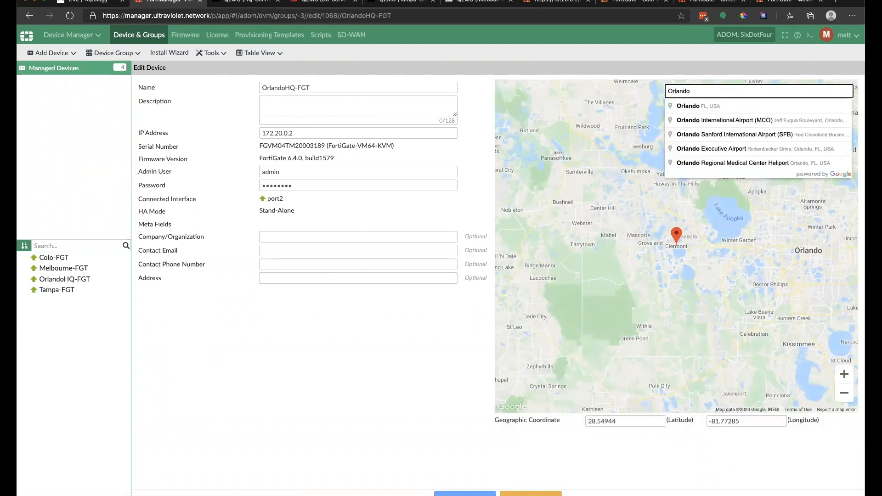
click(755, 106)
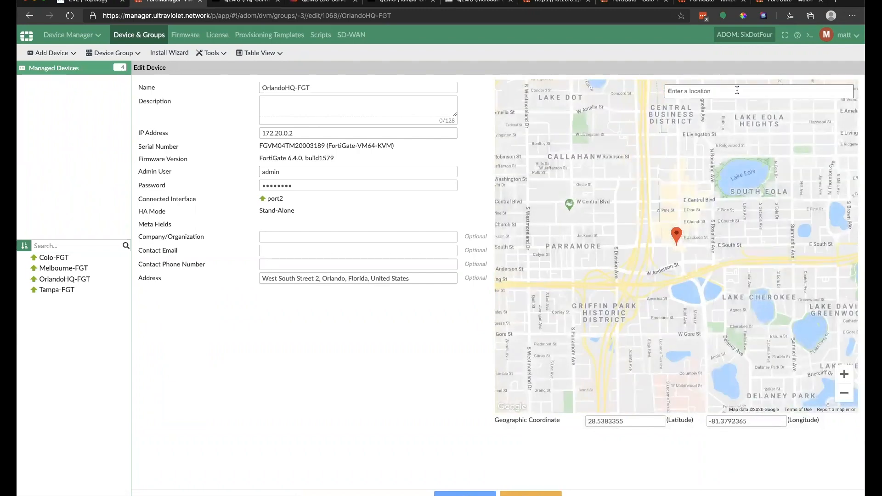
click(691, 90)
text(300 S orange)
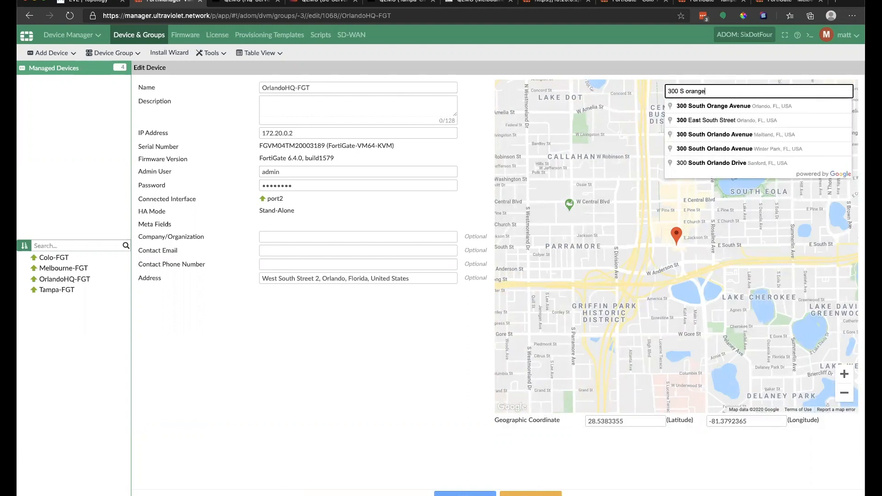
key(Down)
key(Return)
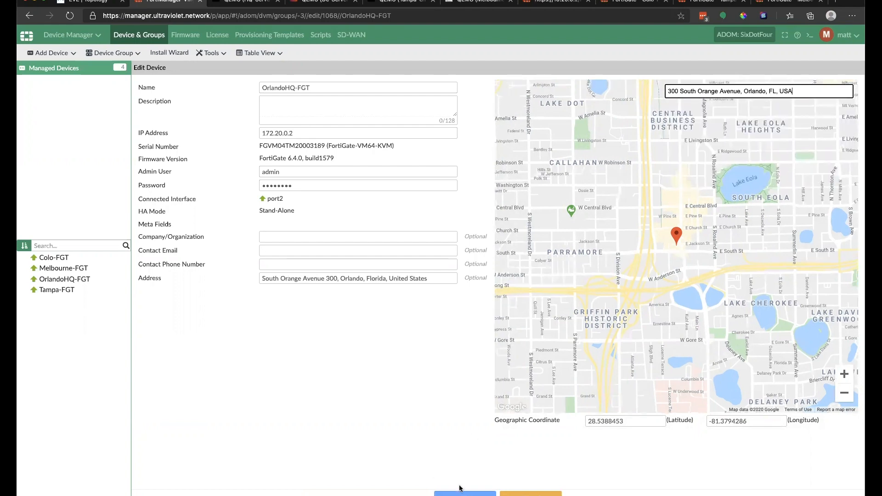
click(459, 492)
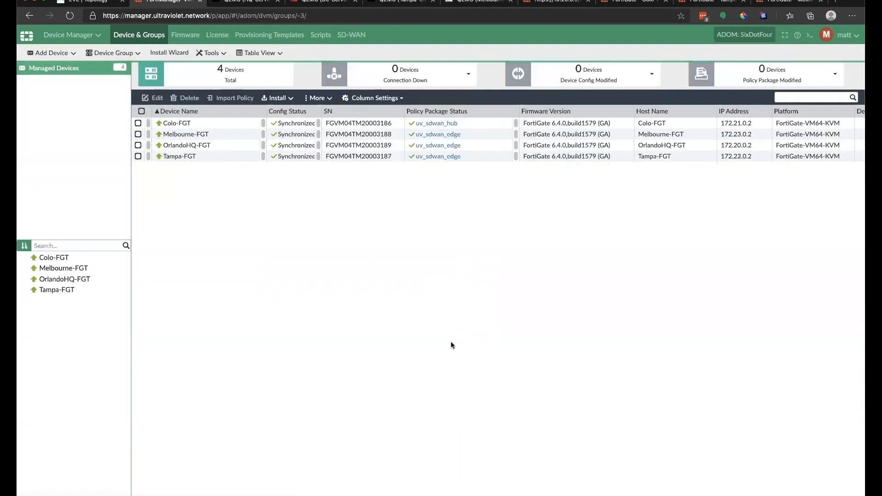
Step: Set Tampa-FGT's location to Tampa, FL
right_click(489, 159)
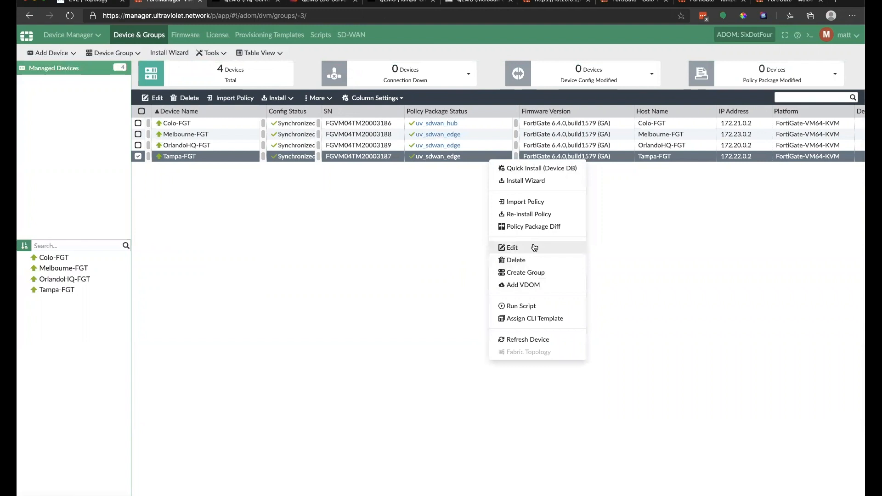
click(511, 248)
click(754, 89)
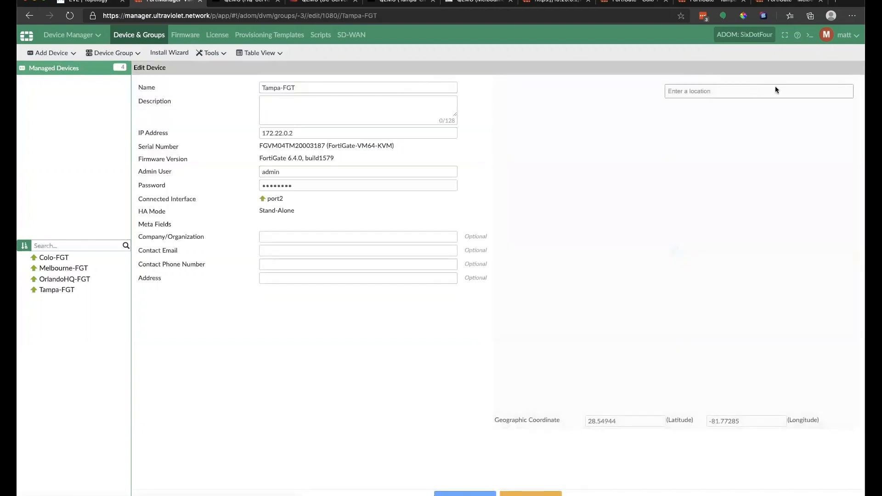
text(Tamp)
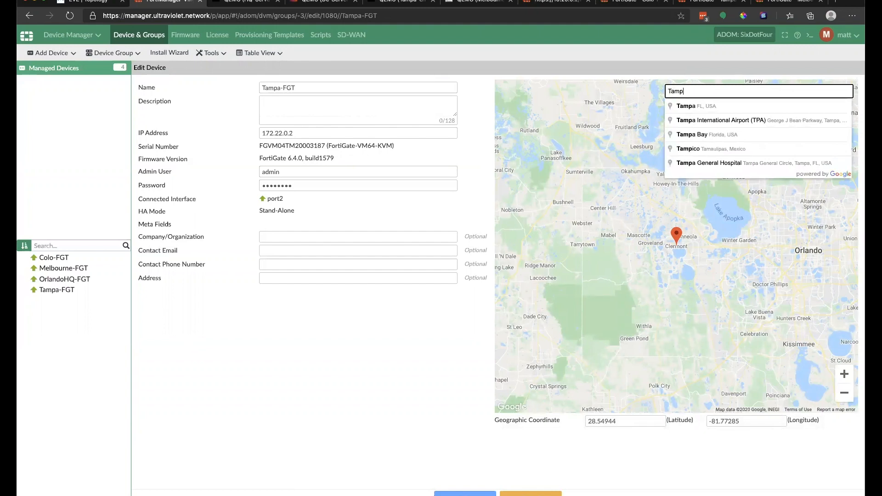
click(707, 106)
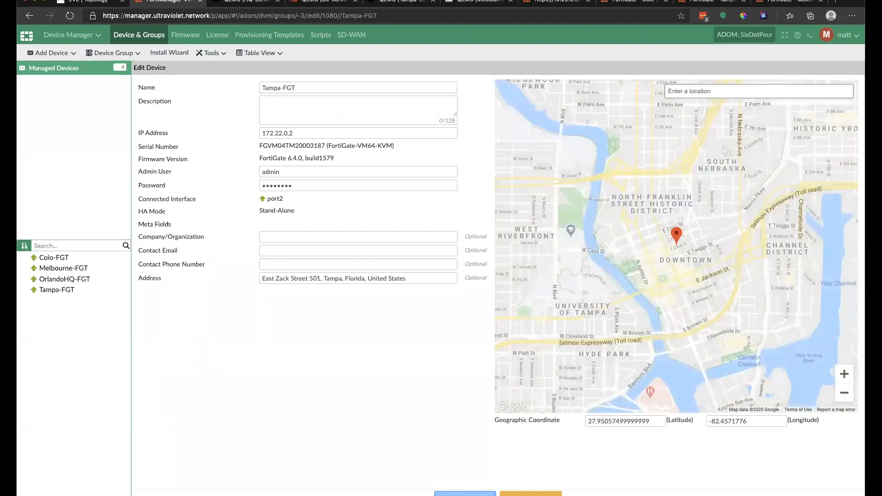
click(465, 494)
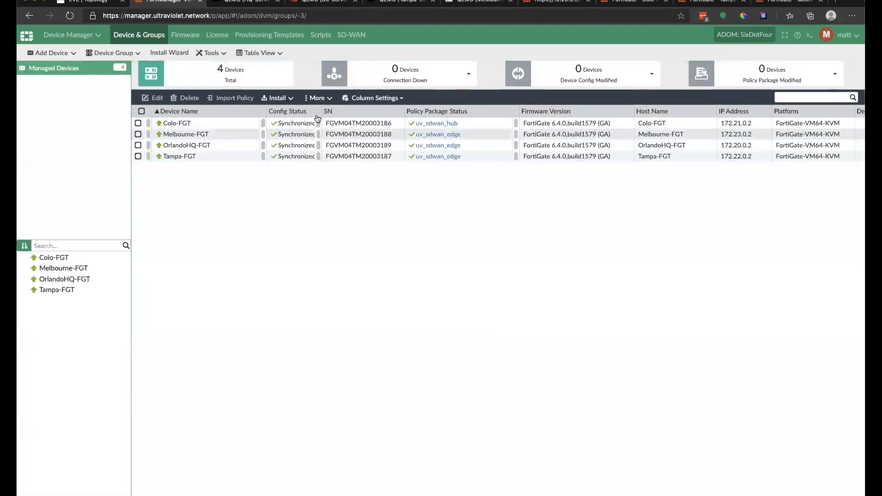
Step: Bring up the SD-WAN Orchestrator dashboard map centred on central Florida
click(61, 38)
click(358, 140)
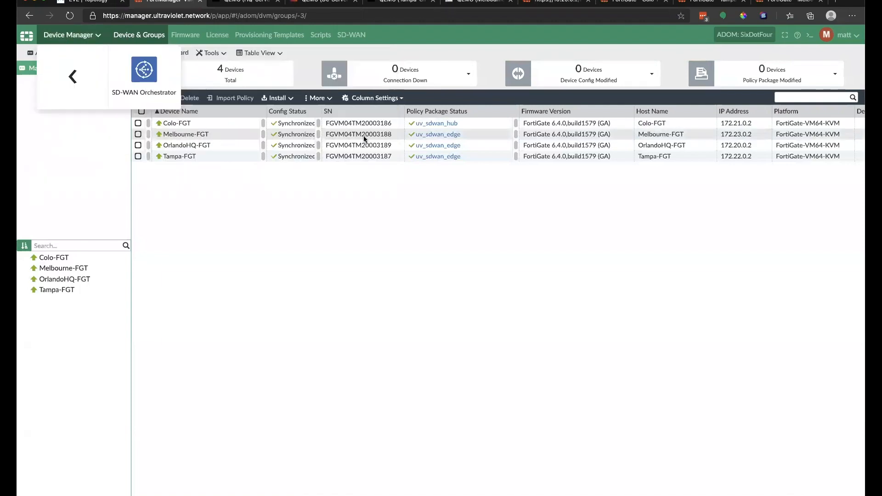
click(143, 68)
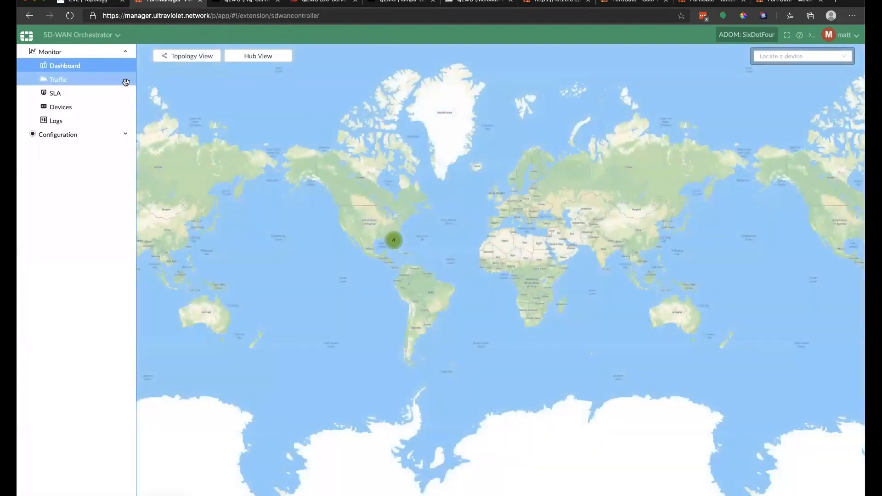
scroll(362, 229, up, 5)
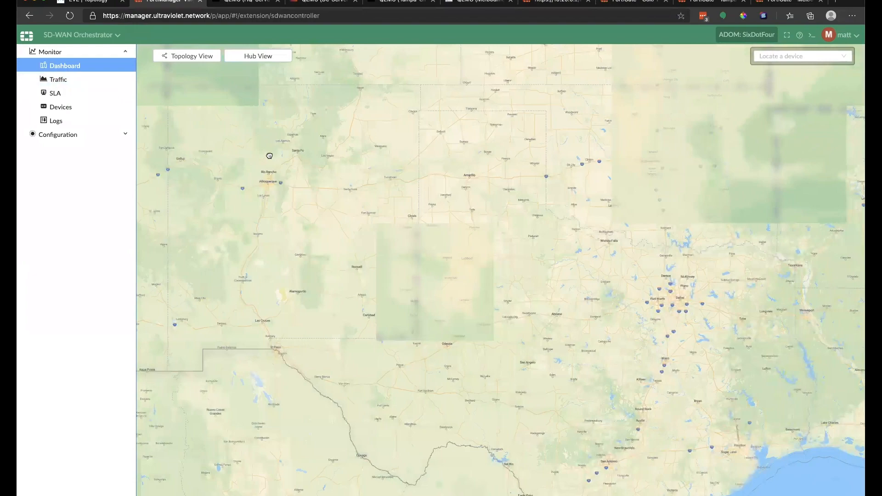
drag(551, 248, 103, 91)
drag(259, 183, 167, 239)
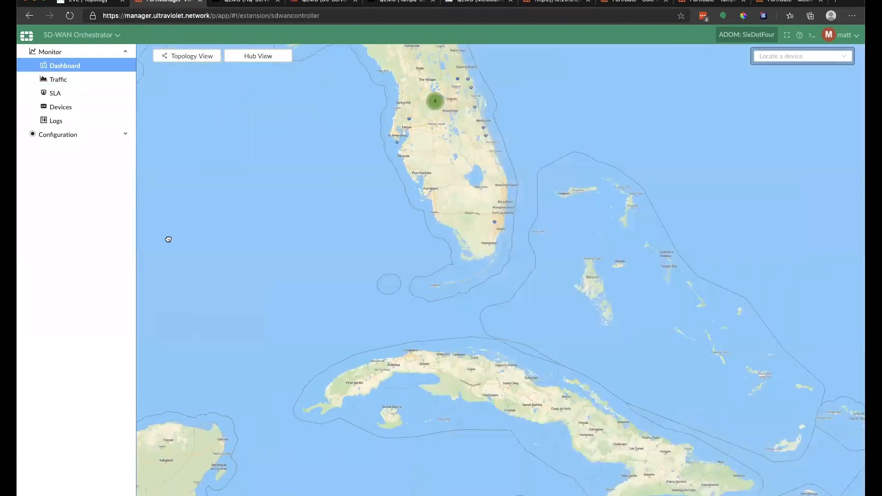
drag(303, 163, 394, 233)
scroll(393, 233, up, 4)
scroll(460, 275, down, 2)
scroll(474, 257, up, 4)
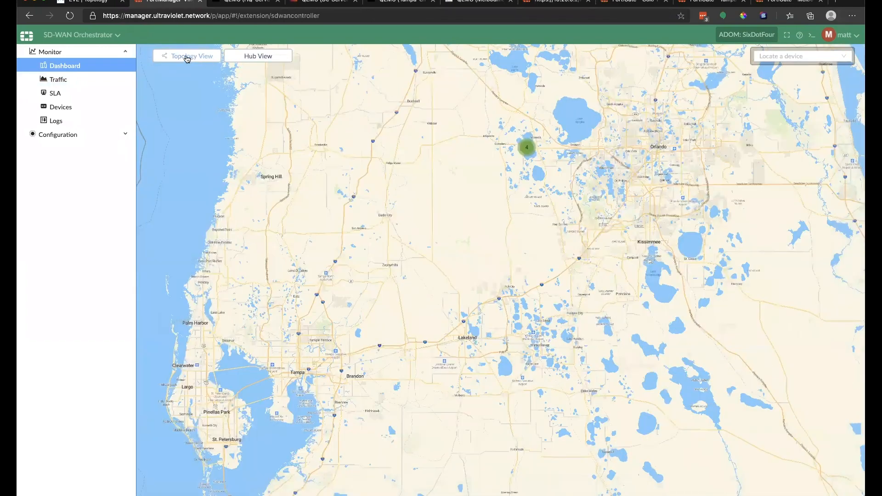
Step: Check the topology graph view, then return to the Florida map
click(187, 57)
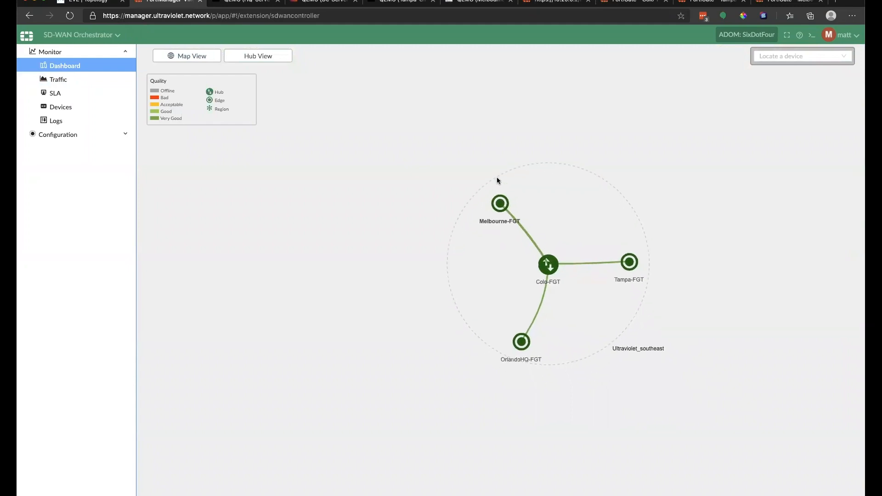
click(192, 56)
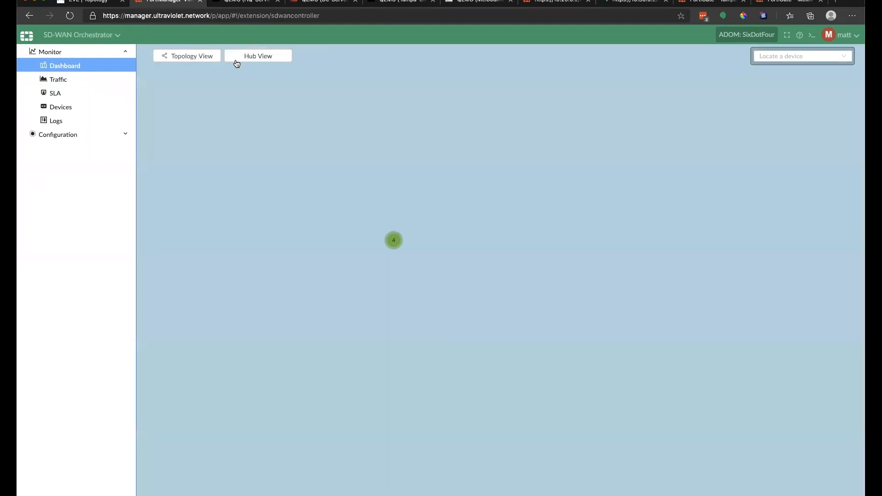
scroll(401, 202, up, 5)
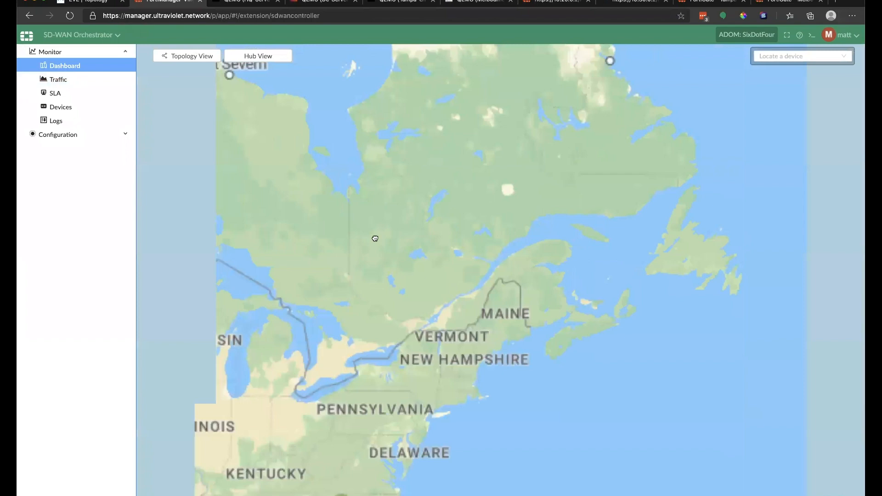
mouse_move(396, 318)
mouse_down()
mouse_move(431, 134)
mouse_move(249, 55)
mouse_up()
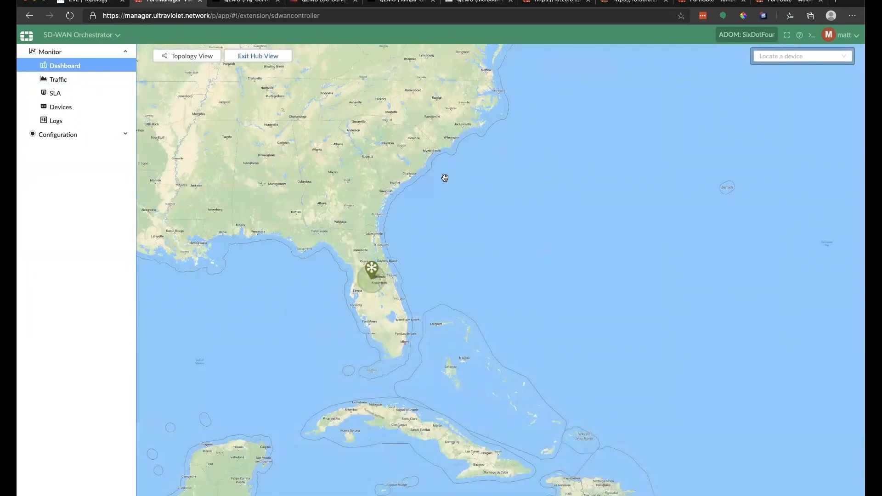
Step: Locate Colo-FGT and then Melbourne-FGT on the map, reviewing Colo-FGT's status details
click(816, 59)
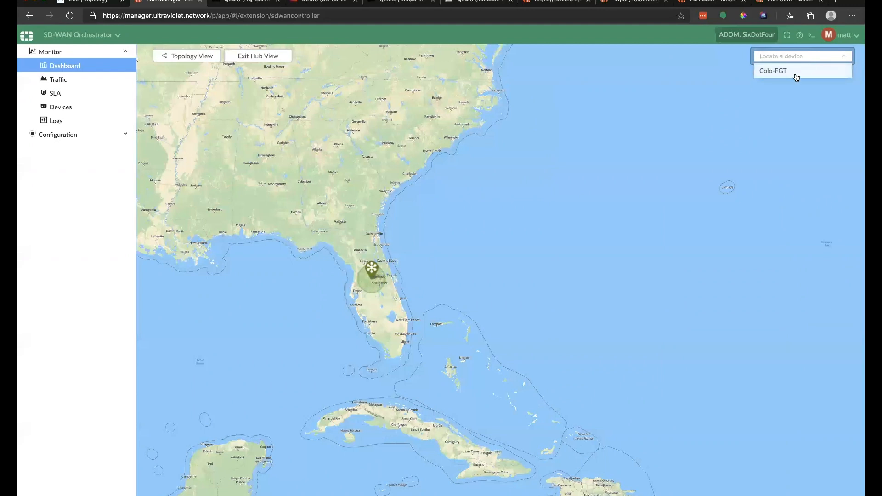
click(776, 70)
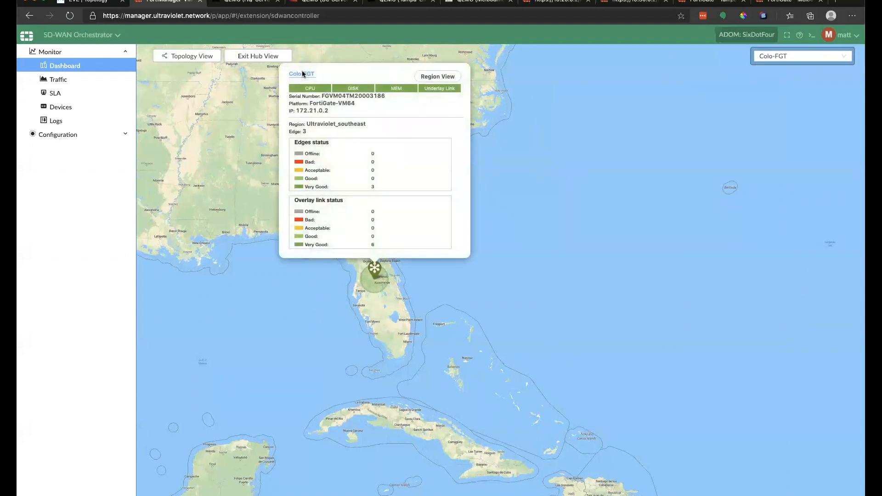
click(265, 57)
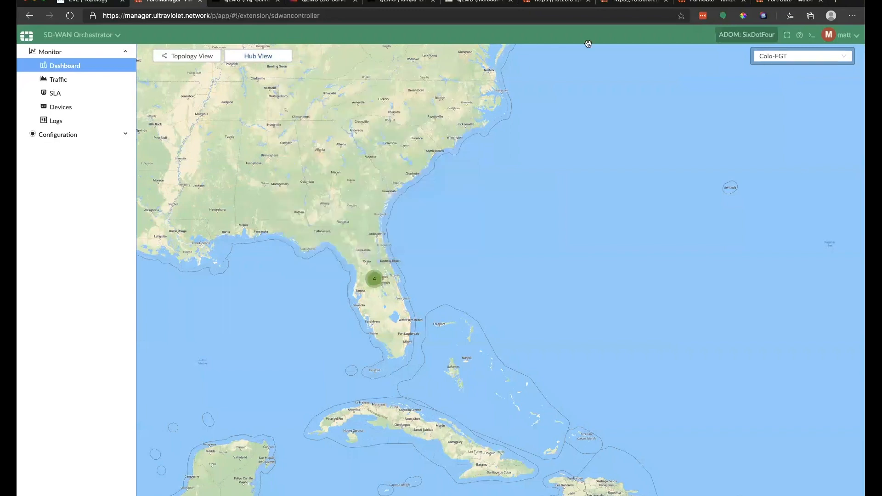
click(813, 59)
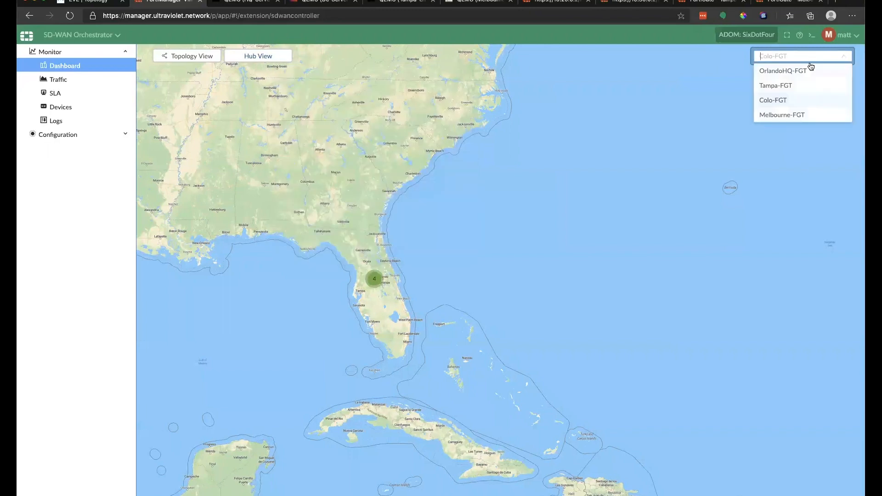
click(787, 113)
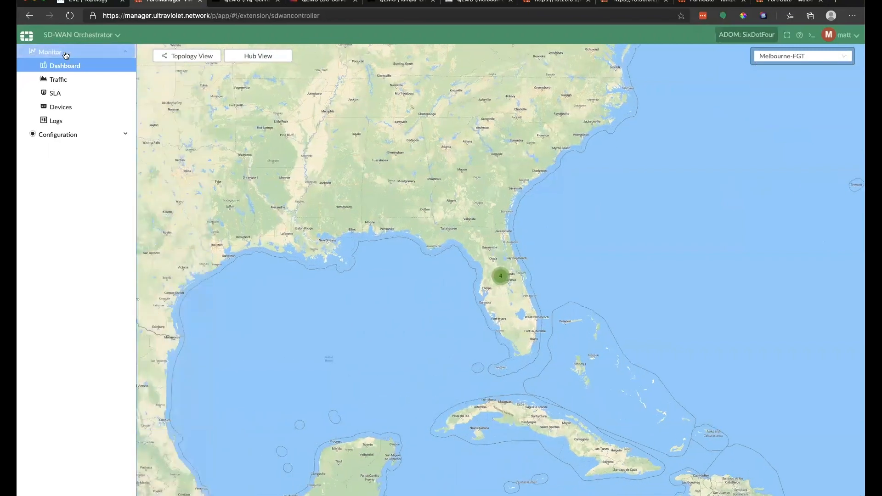
click(64, 83)
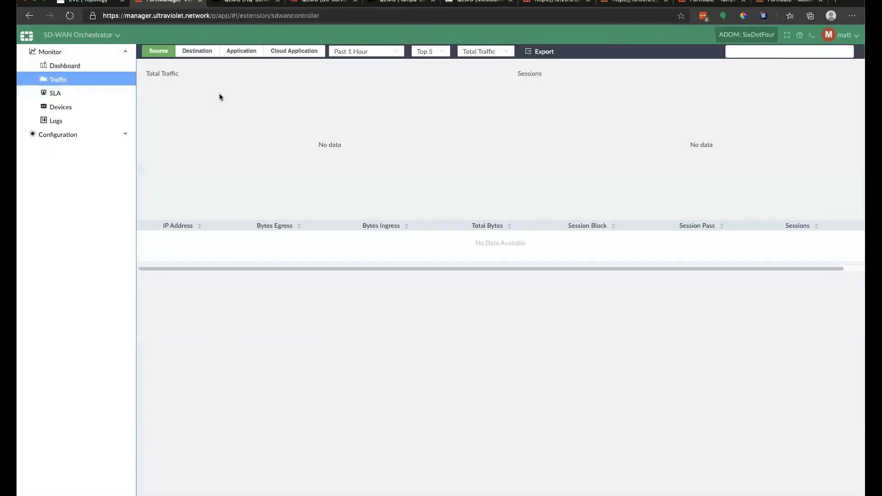
Step: Review traffic by destination and application, the SLA monitor, and OrlandoHQ-FGT's health overview
click(205, 54)
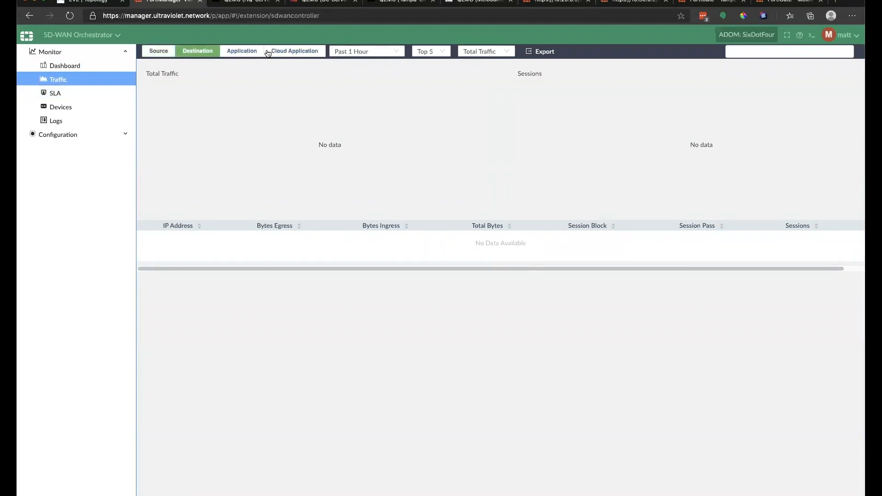
click(247, 51)
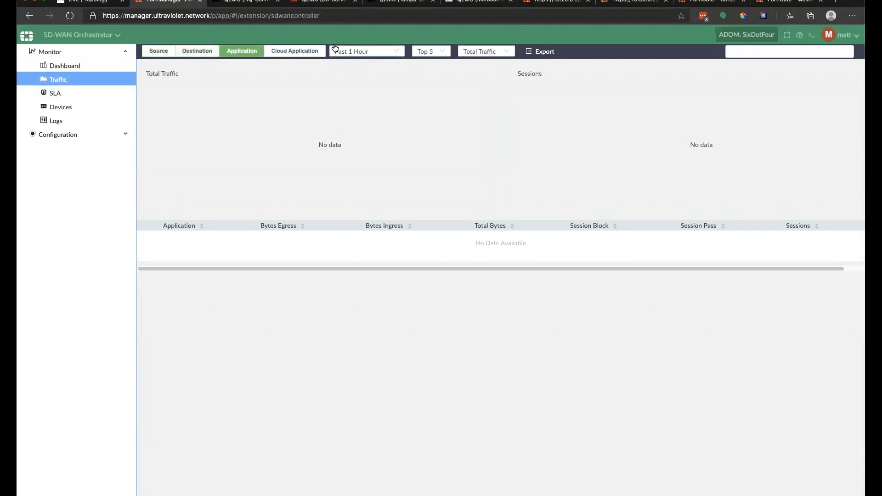
click(69, 96)
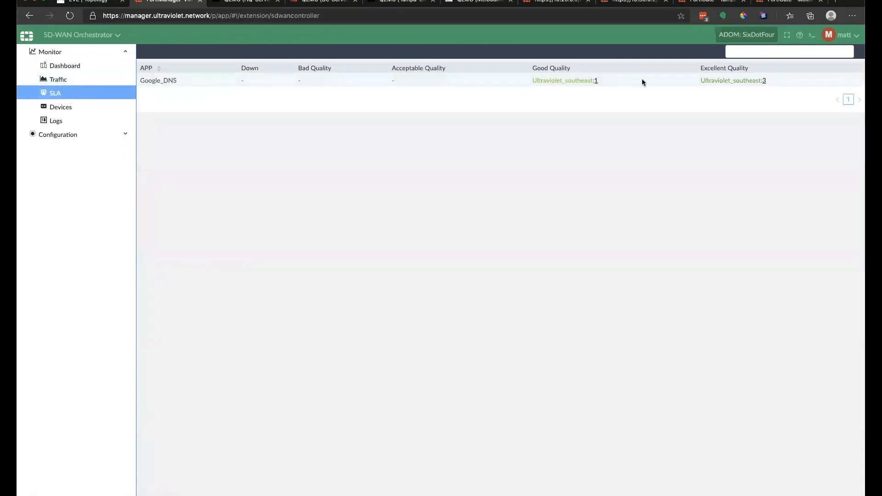
click(68, 109)
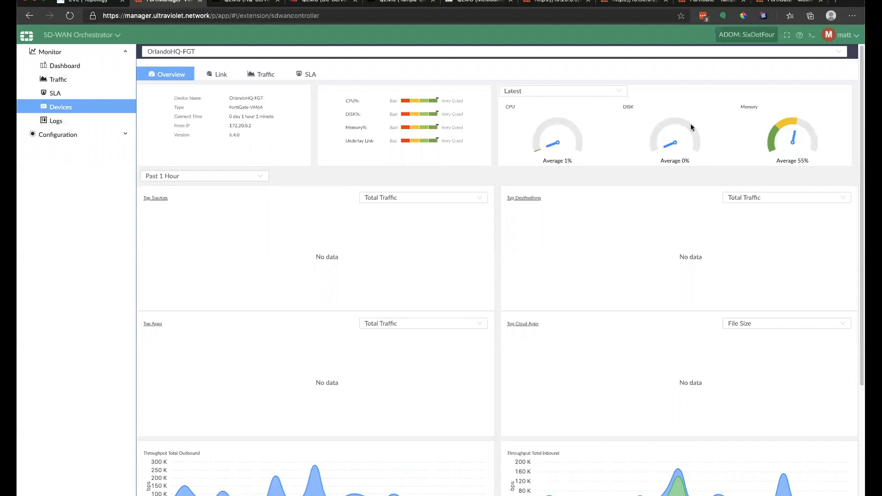
scroll(637, 139, down, 5)
scroll(638, 140, up, 5)
Step: Review the orchestrator logs showing sync and deploy entries returning OK
click(89, 122)
scroll(388, 144, down, 5)
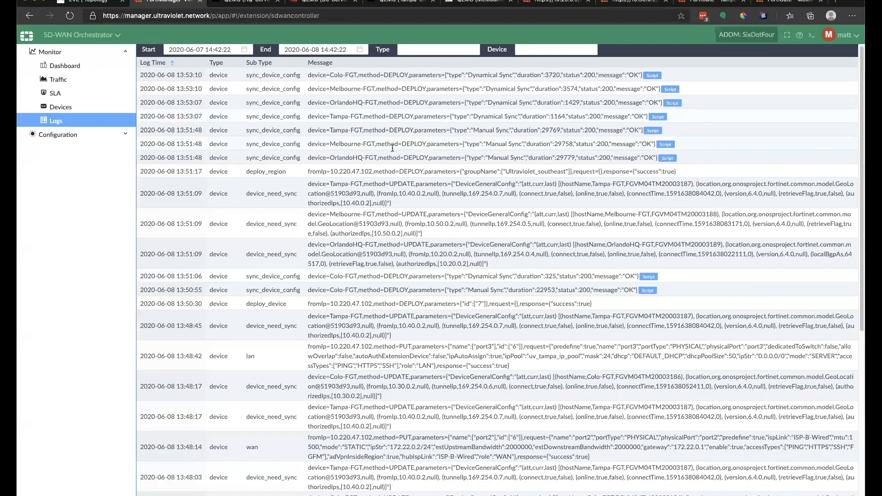
scroll(392, 149, up, 5)
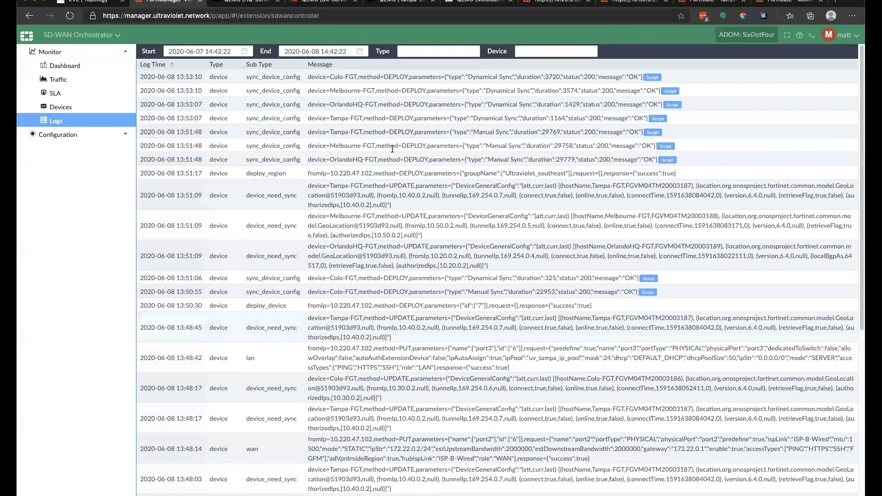
drag(251, 103, 290, 156)
click(118, 133)
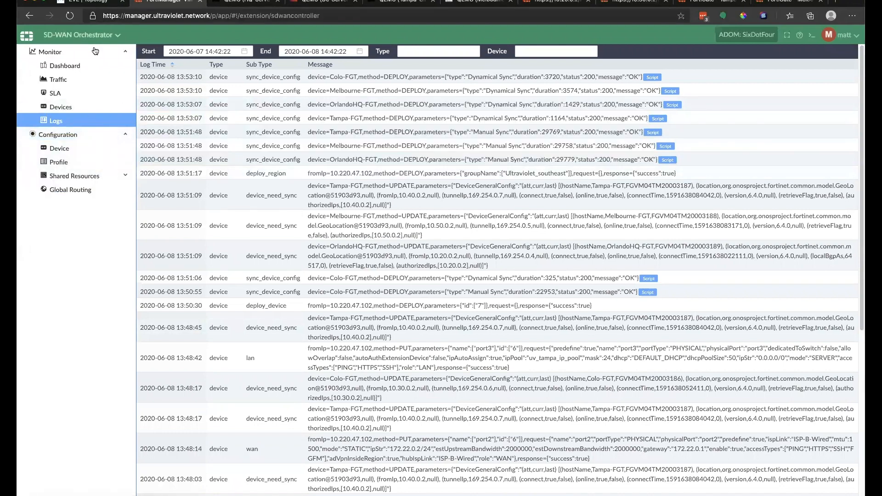
Step: Visit Device Manager, then come back to the SD-WAN Orchestrator
click(78, 35)
click(64, 63)
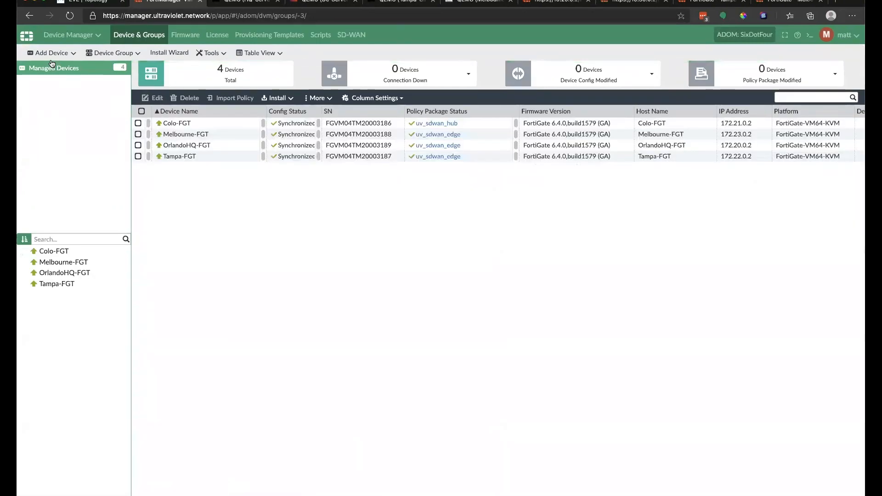
click(83, 35)
click(353, 133)
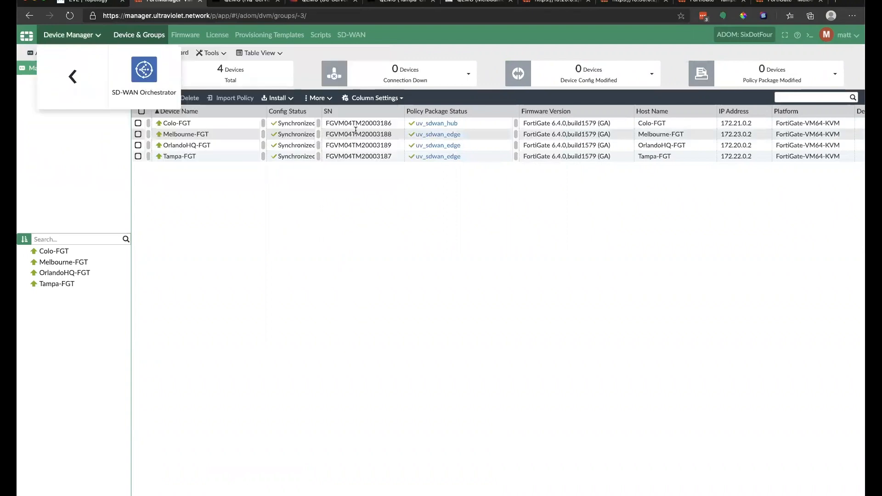
click(162, 85)
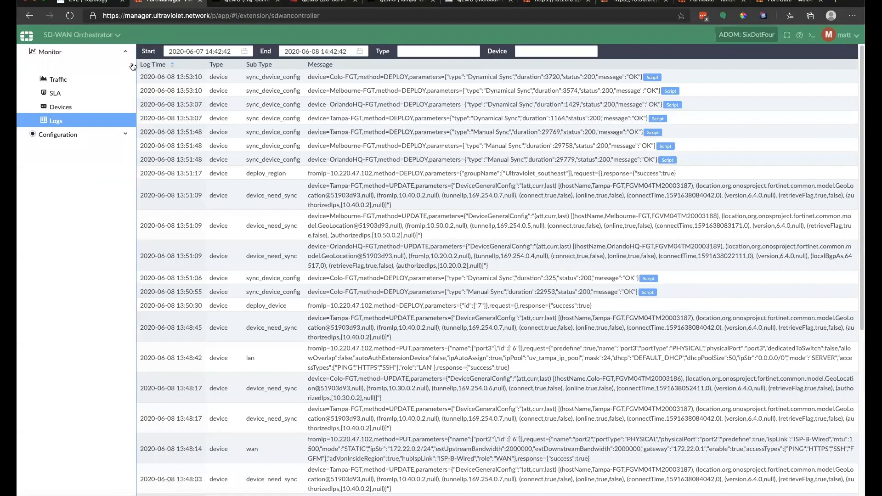
Step: View the SD-WAN profiles and the Configuration device list showing all four FortiGates synchronized
click(73, 136)
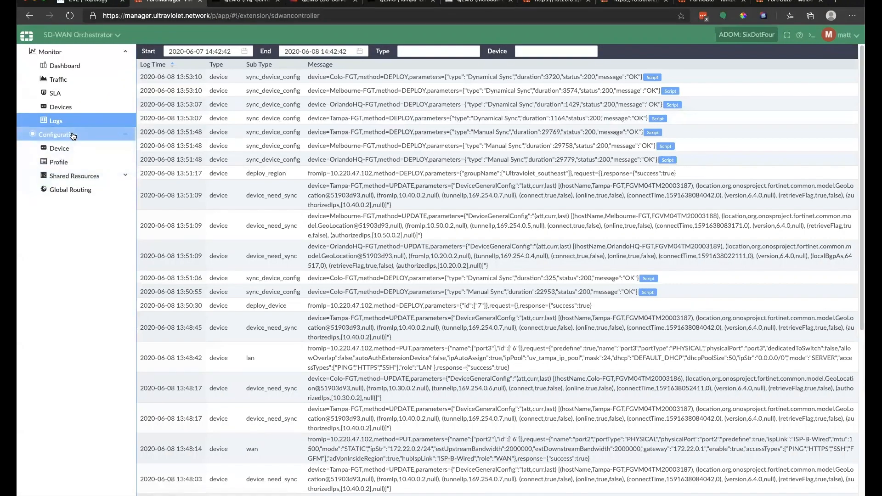
click(73, 176)
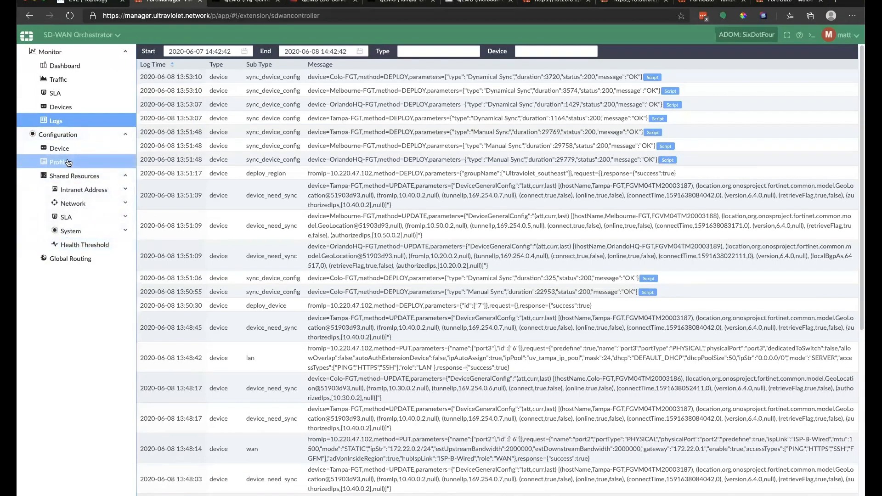
click(68, 162)
click(67, 147)
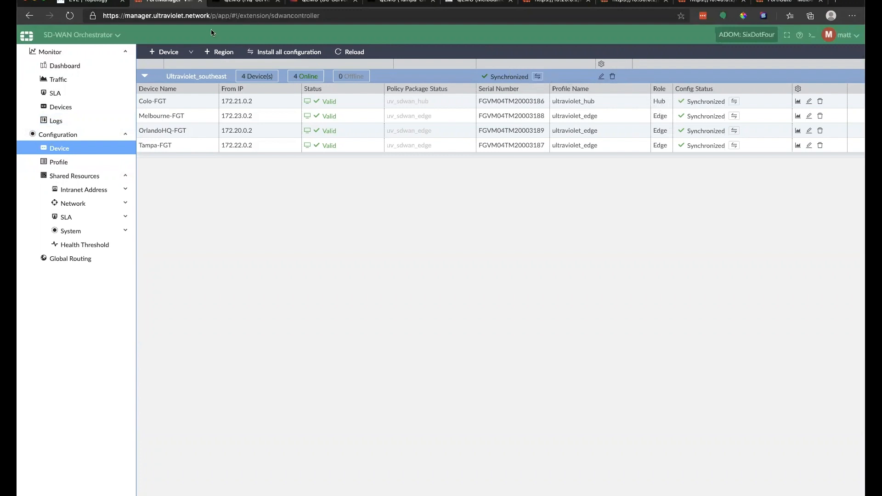
click(190, 52)
click(287, 238)
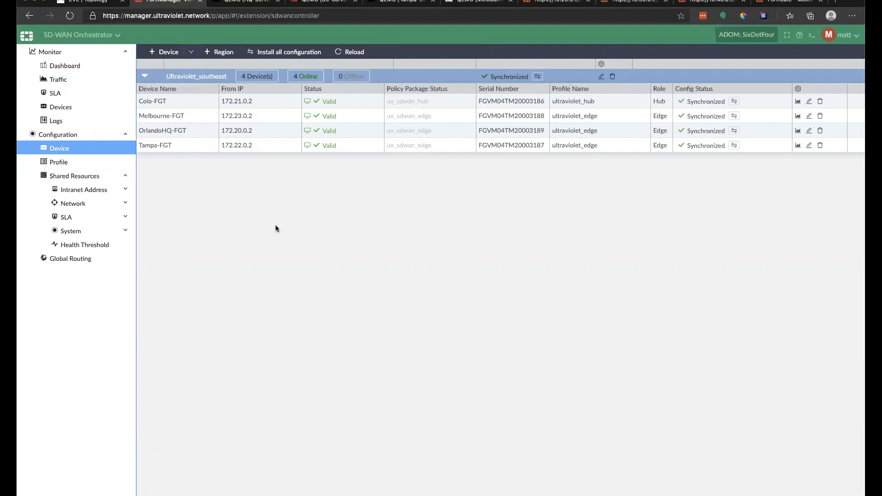